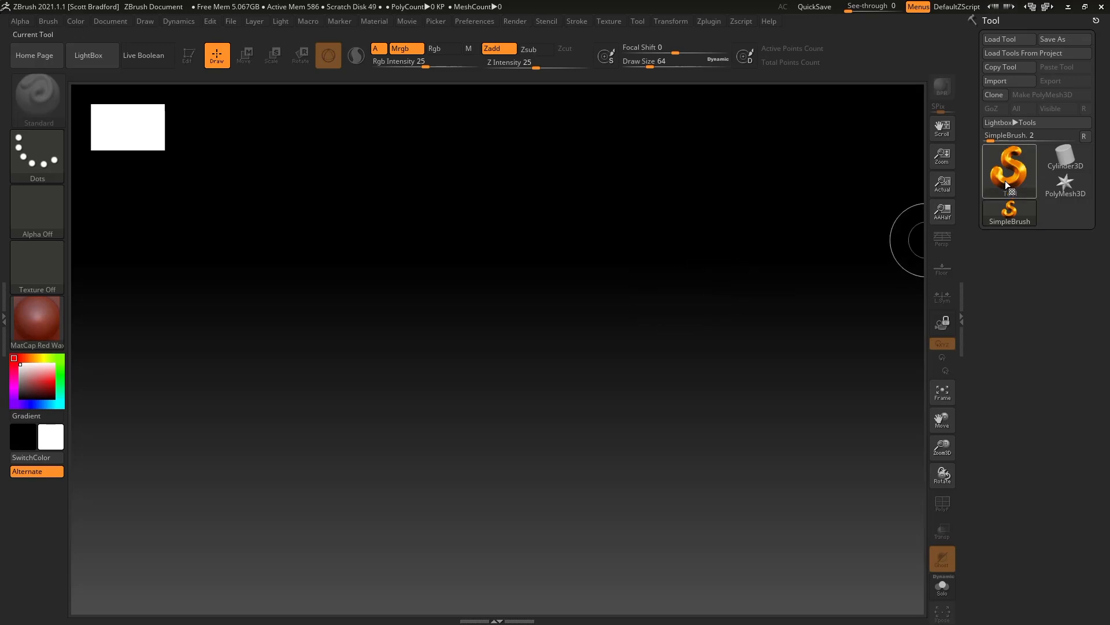
Draw a Cube3D primitive in the middle of the canvas and enter edit mode.
mouse_move(1008, 178)
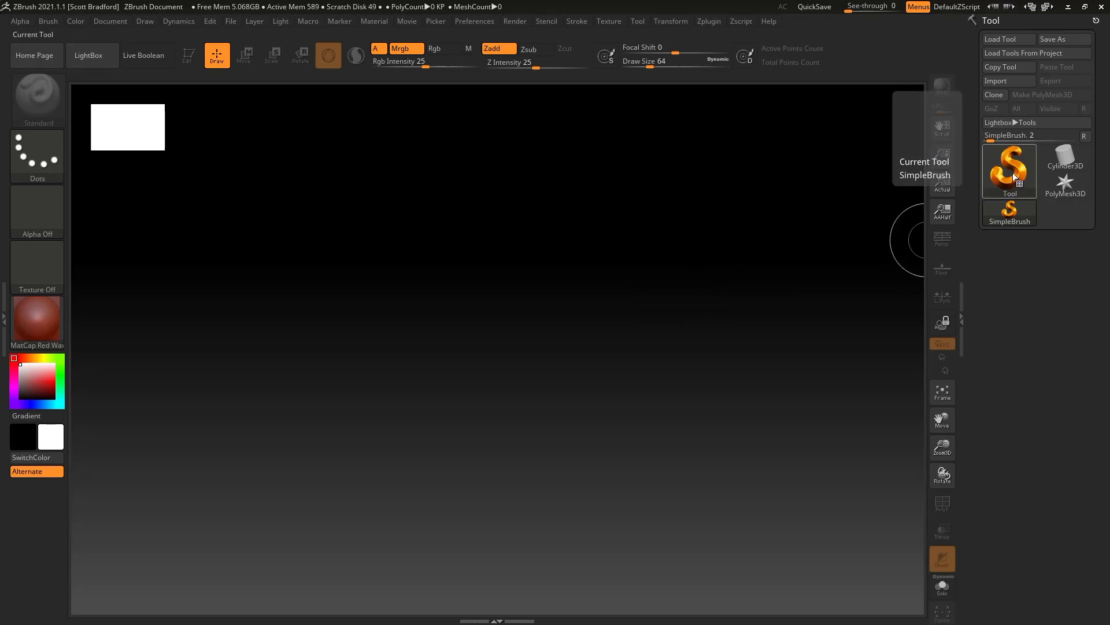
left_click(1012, 172)
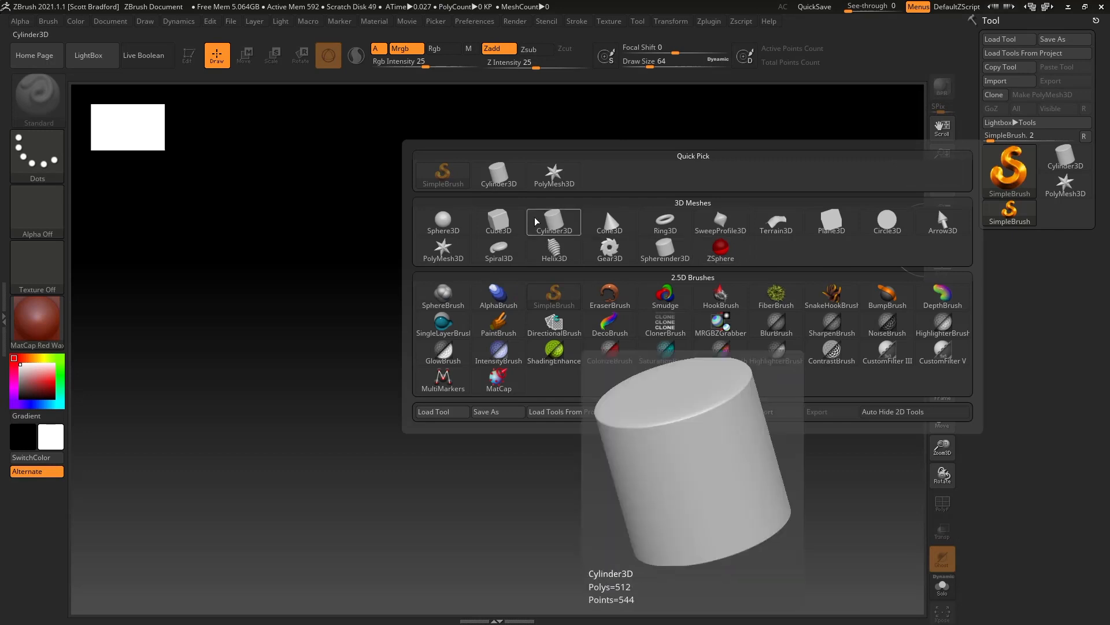
left_click(505, 228)
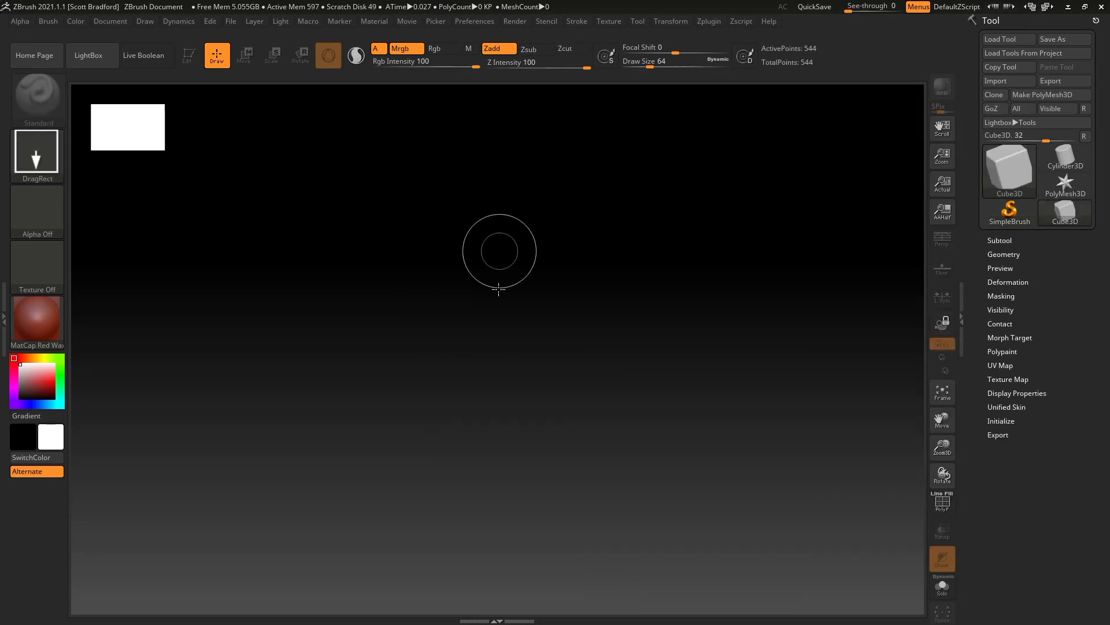
left_click_drag(501, 294, 500, 475)
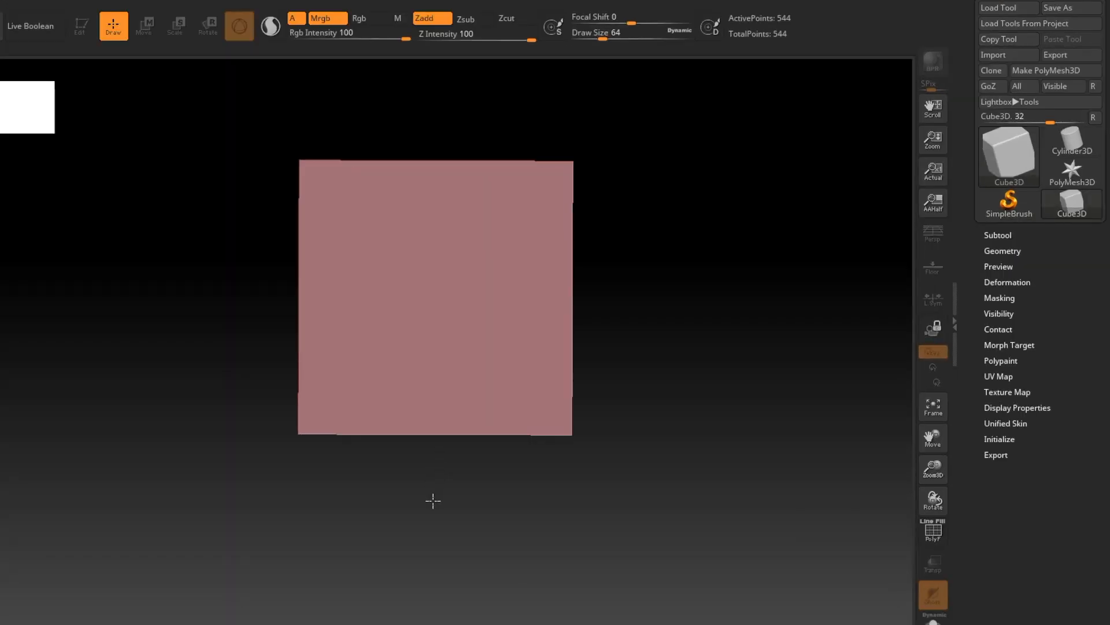
left_click_drag(433, 501, 435, 522)
key("t")
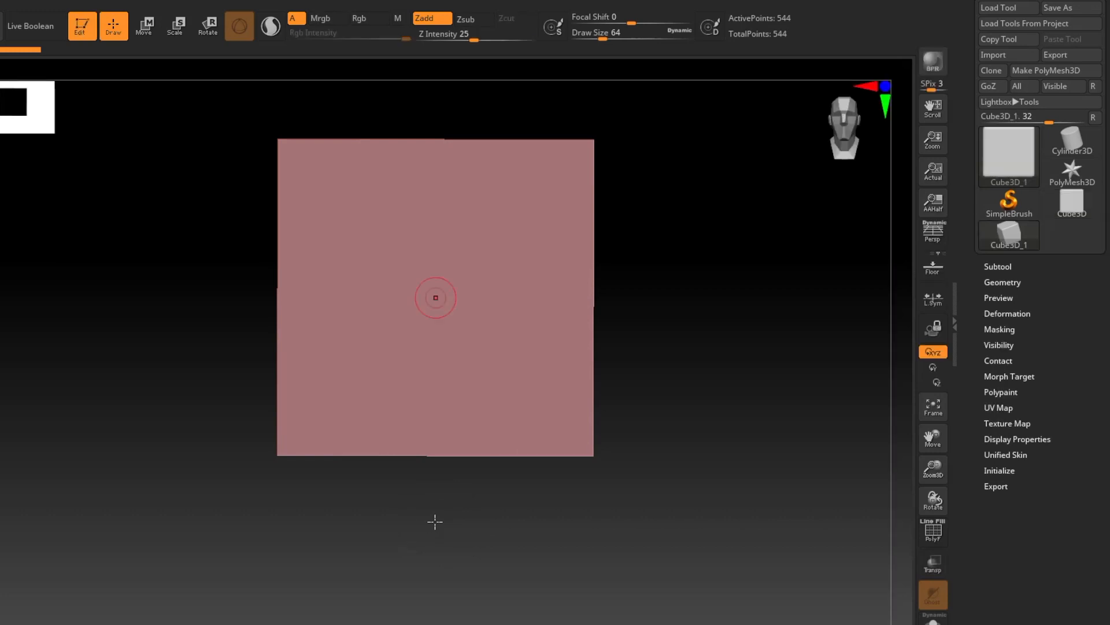
Convert the cube primitive into an editable PolyMesh3D.
right_click_drag(525, 344, 501, 388, "alt")
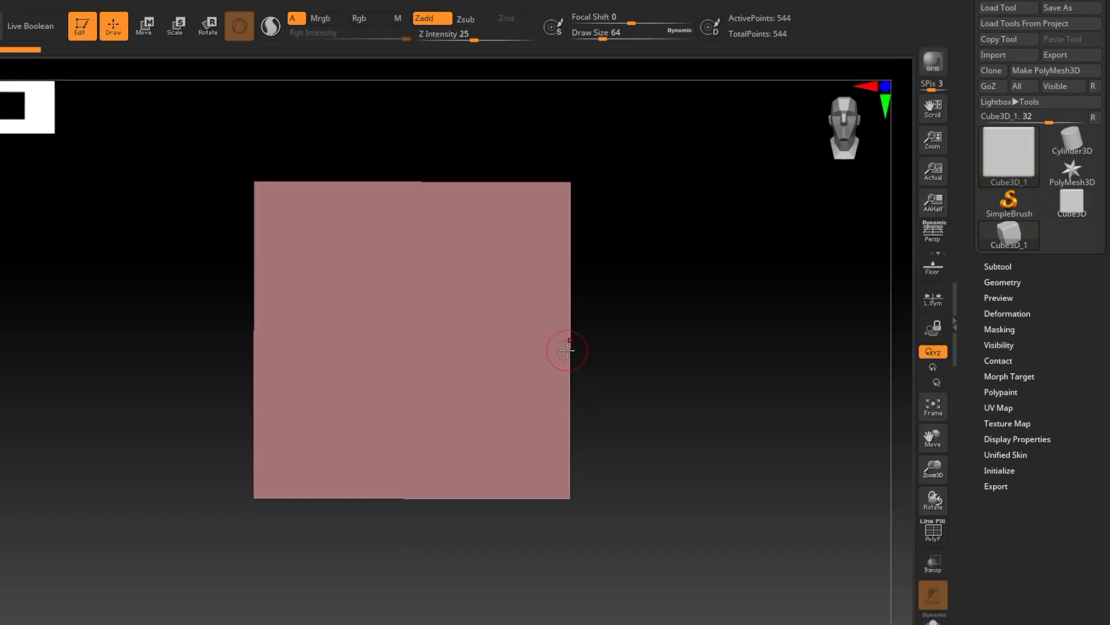
left_click(1039, 75)
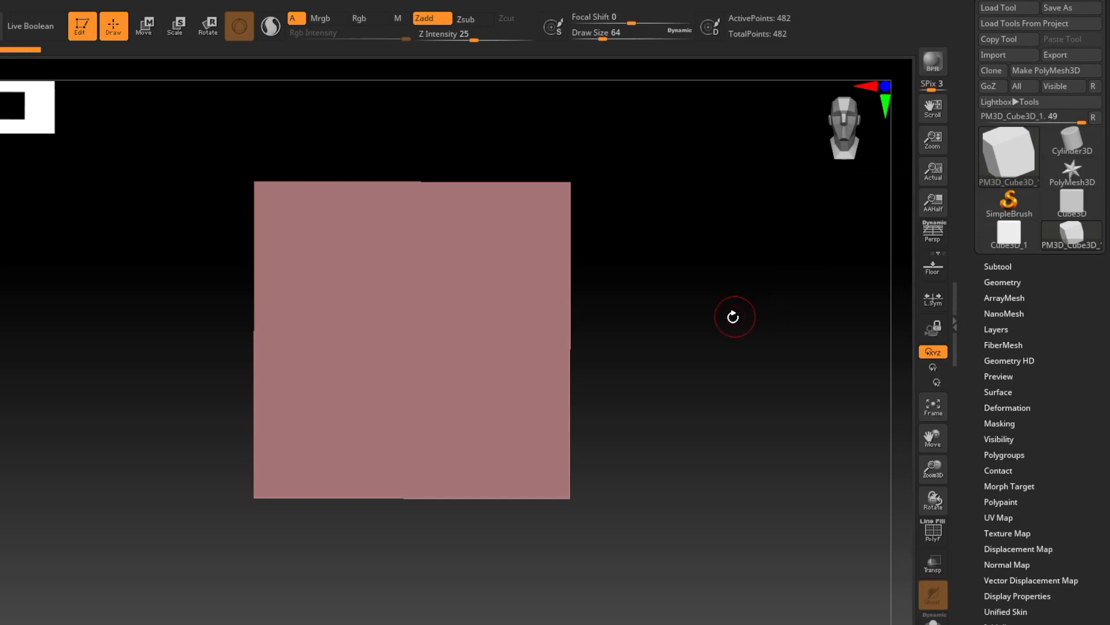
left_click_drag(607, 341, 593, 364)
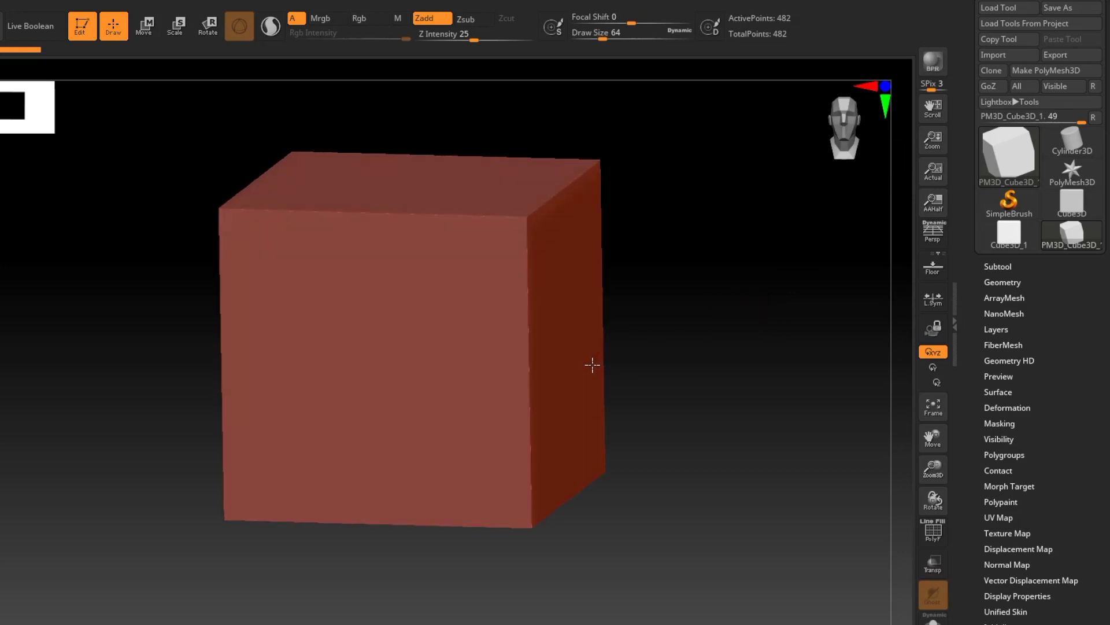
Append a Sphere3D as a second subtool alongside the cube.
left_click(1003, 266)
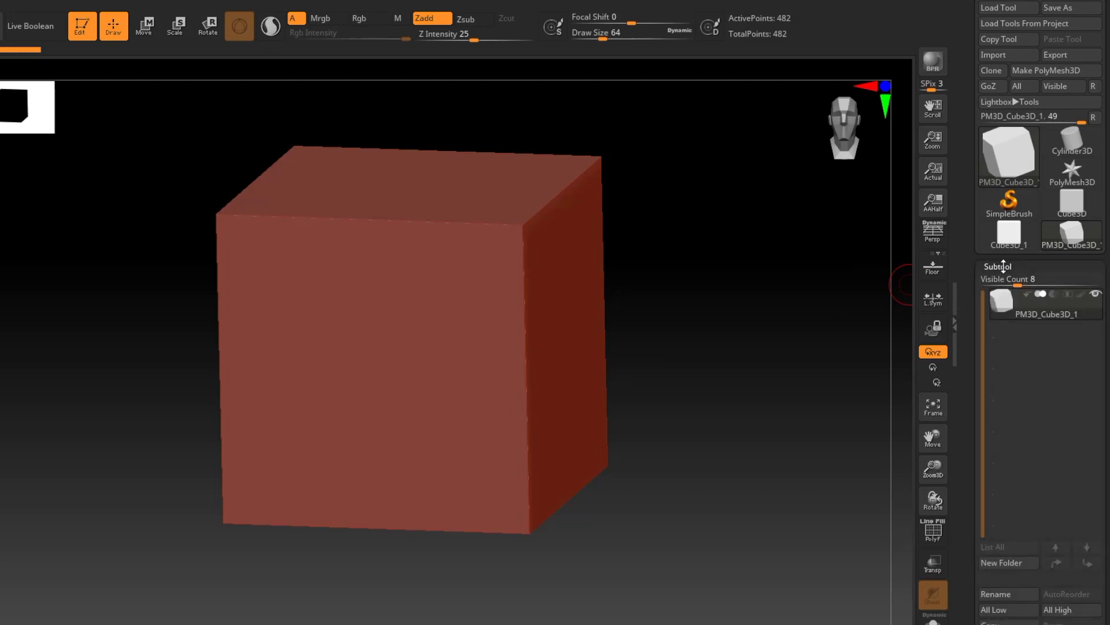
left_click_drag(1107, 451, 1107, 217)
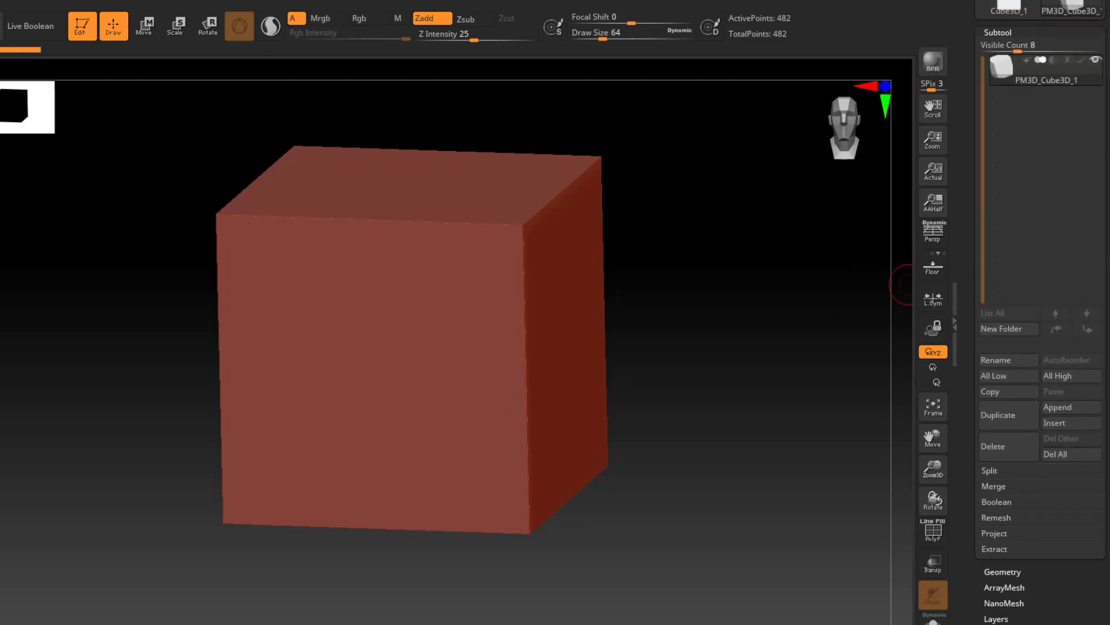
left_click(1067, 408)
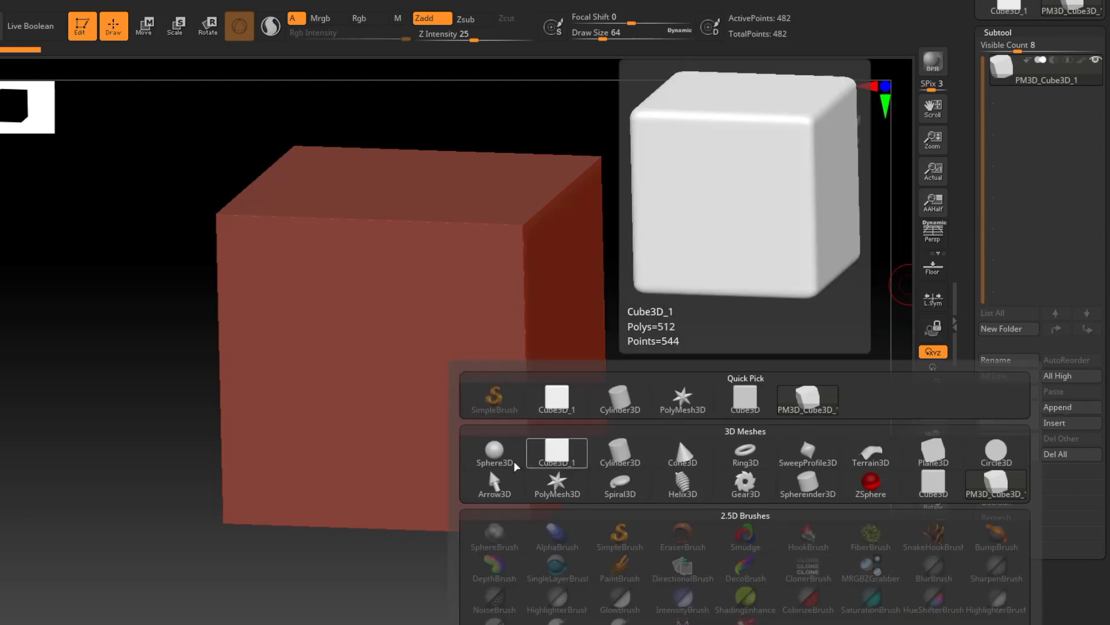
left_click(495, 462)
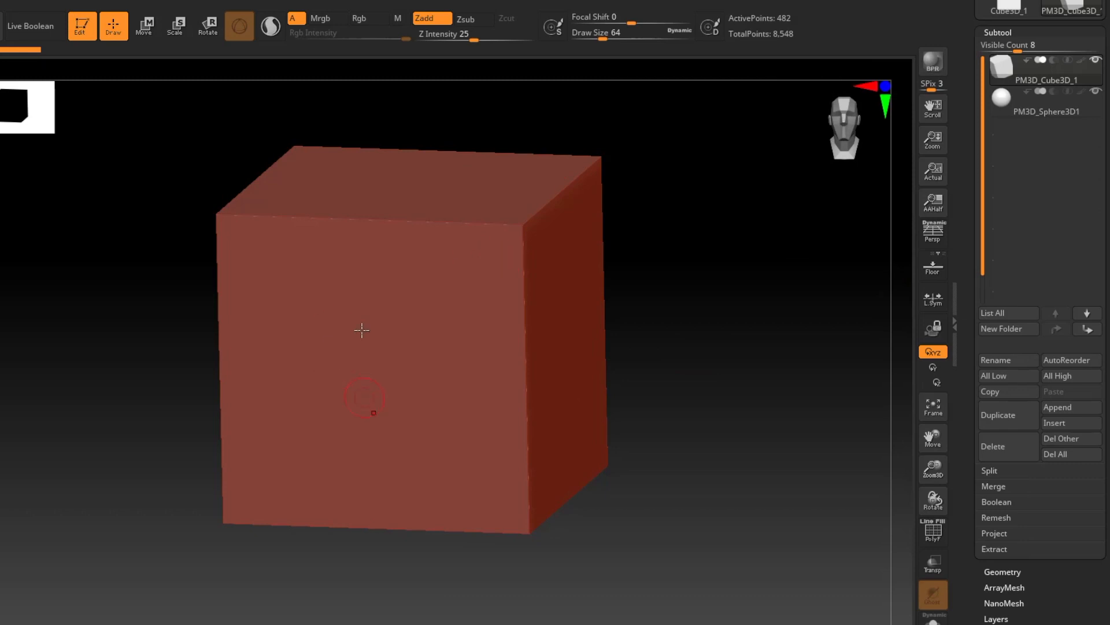
Move the sphere subtool along X until it protrudes about halfway from the cube's side, and return to draw mode.
left_click(1014, 106)
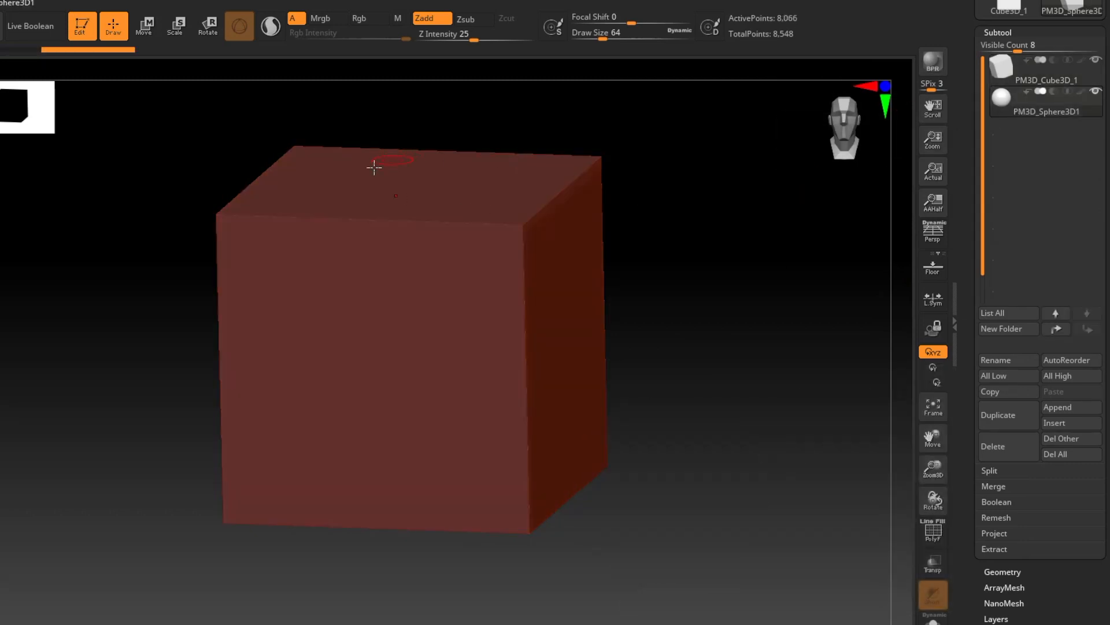
left_click(147, 29)
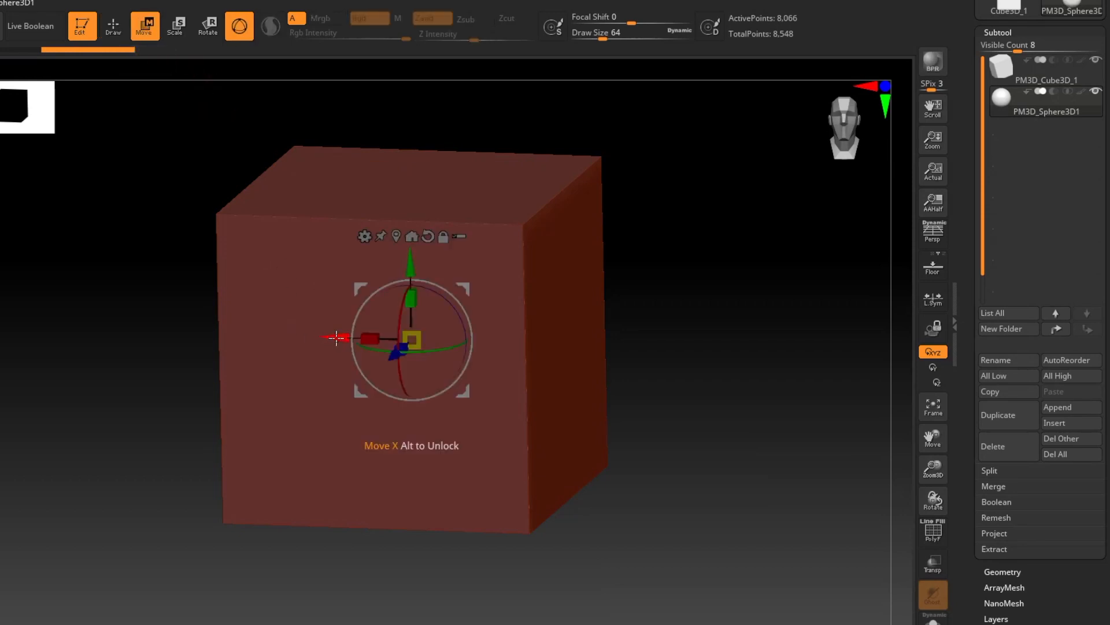
left_click_drag(334, 340, 563, 347)
mouse_move(567, 516)
left_mouse_down()
mouse_move(565, 503)
mouse_move(596, 523)
mouse_move(550, 528)
left_mouse_up()
key("q")
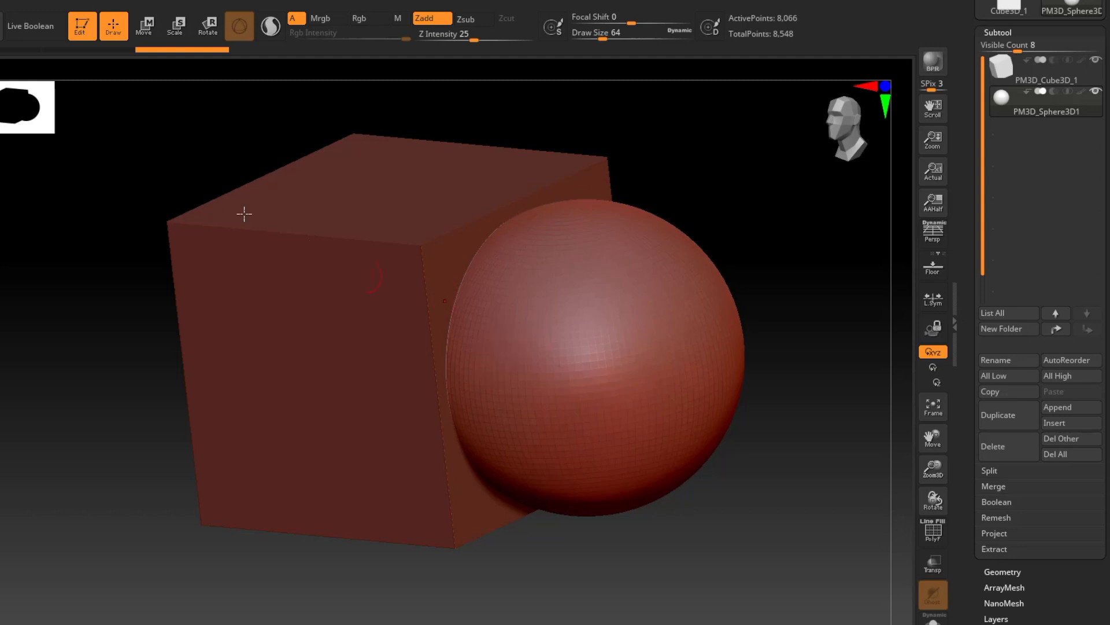
Turn on Live Boolean and mark the cube subtool as the start of the Boolean group.
left_click(30, 25)
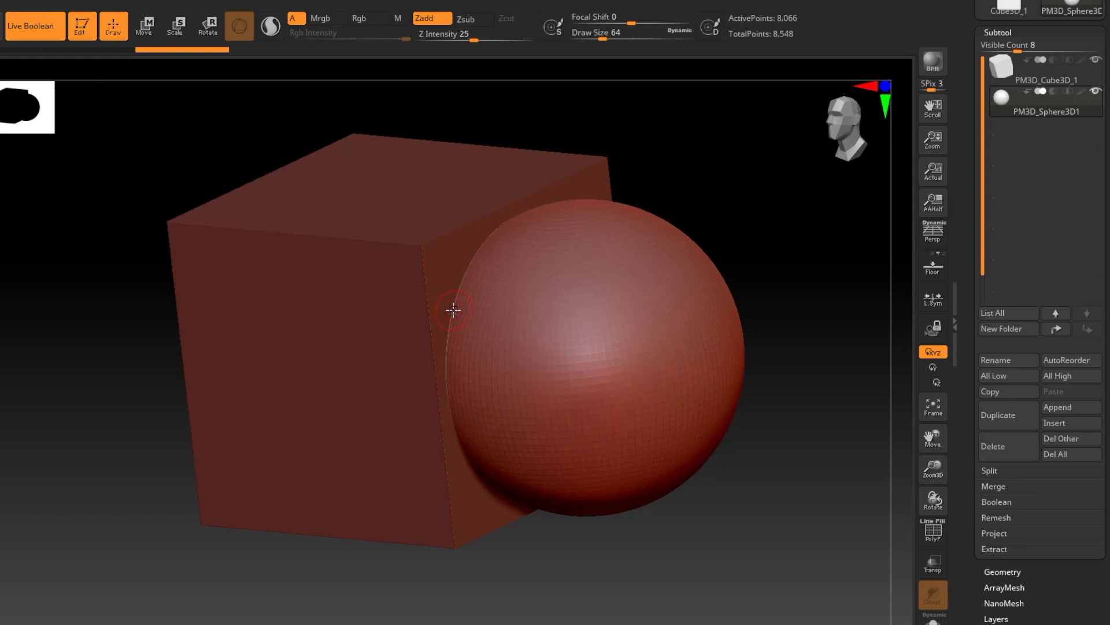
left_click(1005, 76)
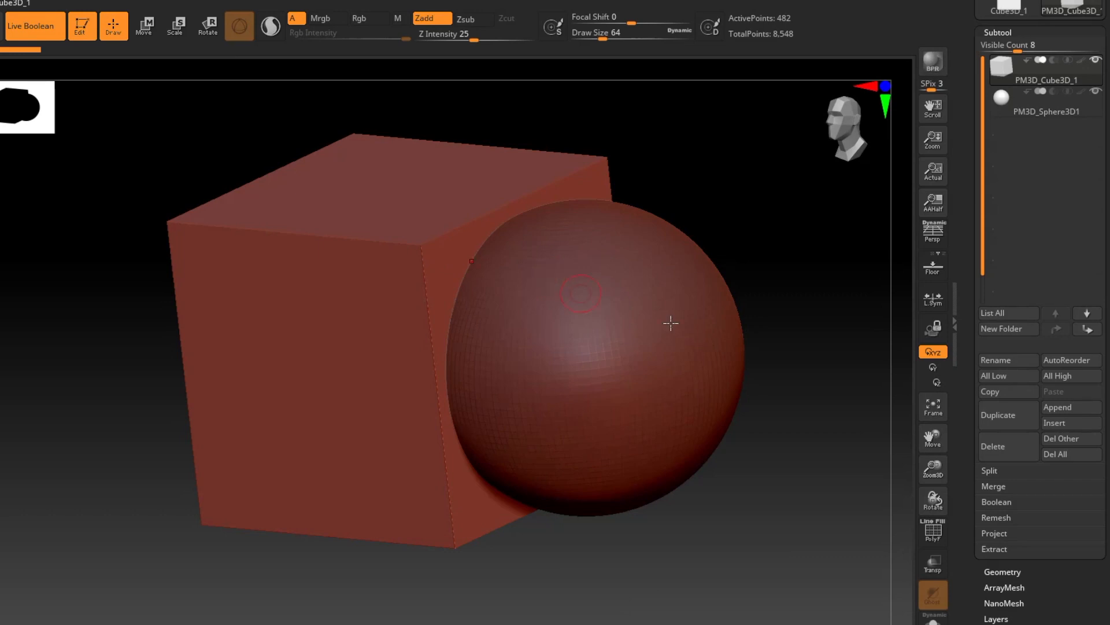
mouse_move(1056, 113)
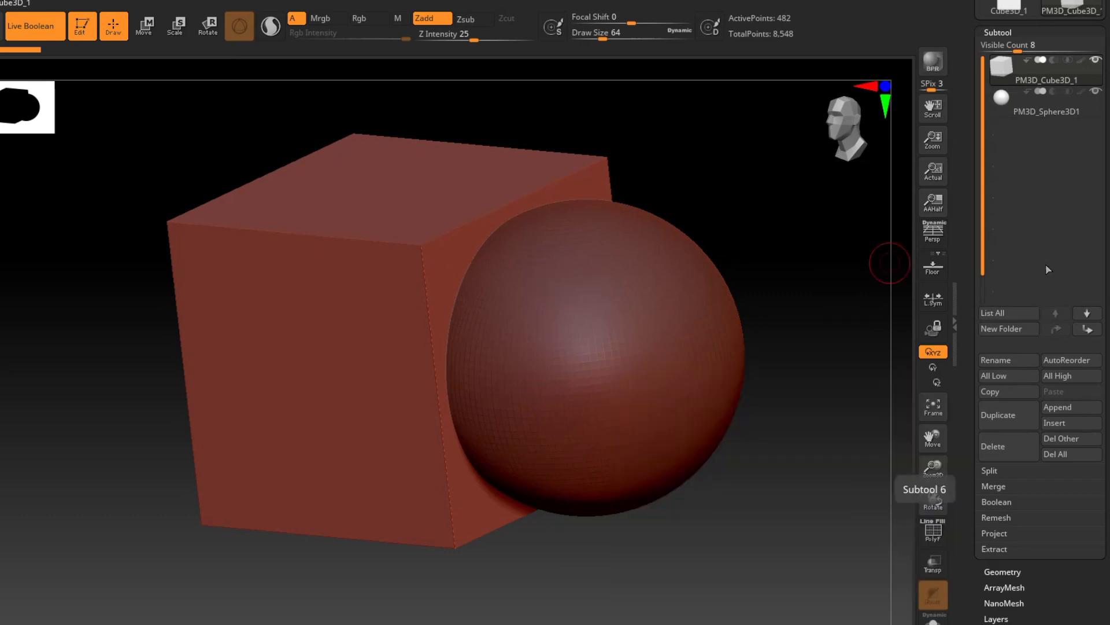
mouse_move(1074, 79)
mouse_move(1030, 101)
mouse_move(1029, 72)
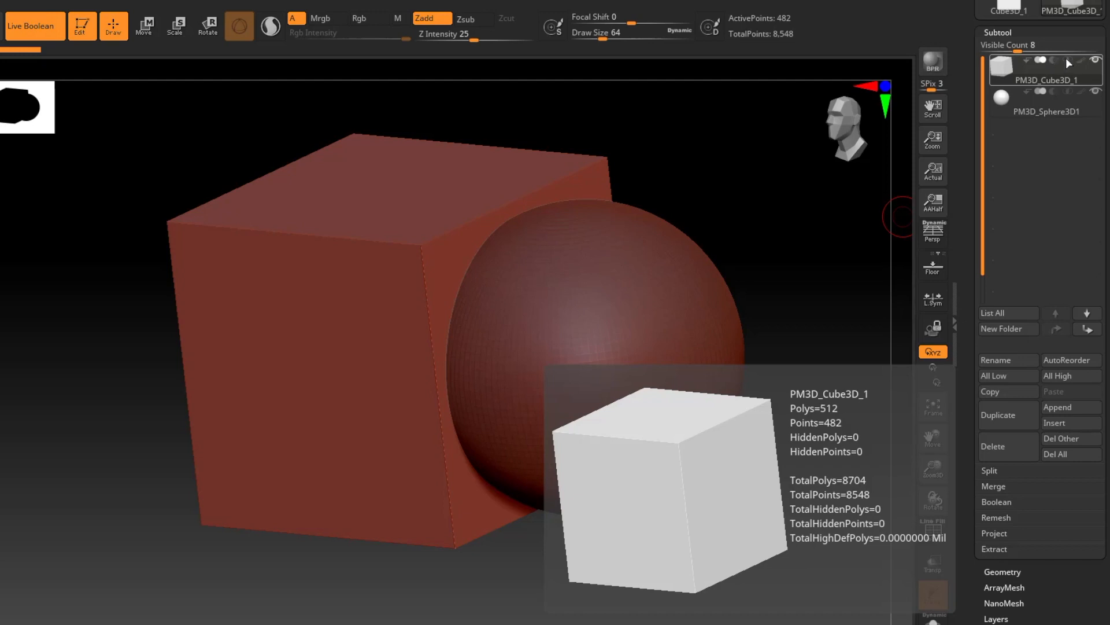
left_click(1028, 58)
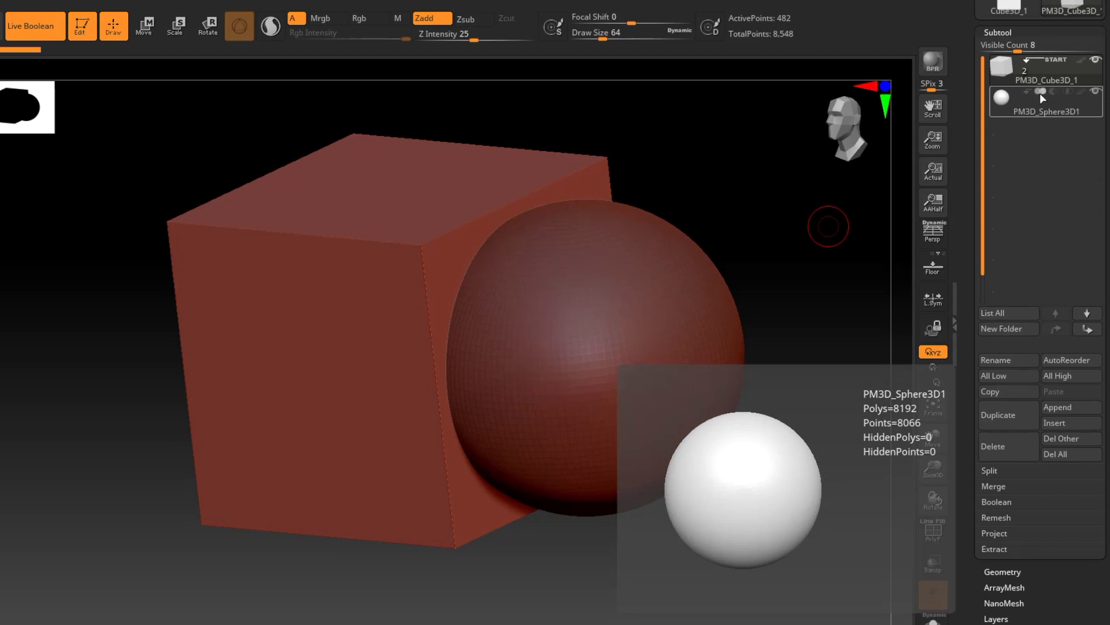
Examine how the sphere overlaps the cube with transparency on, and restore the opaque display.
right_click_drag(508, 318, 512, 313)
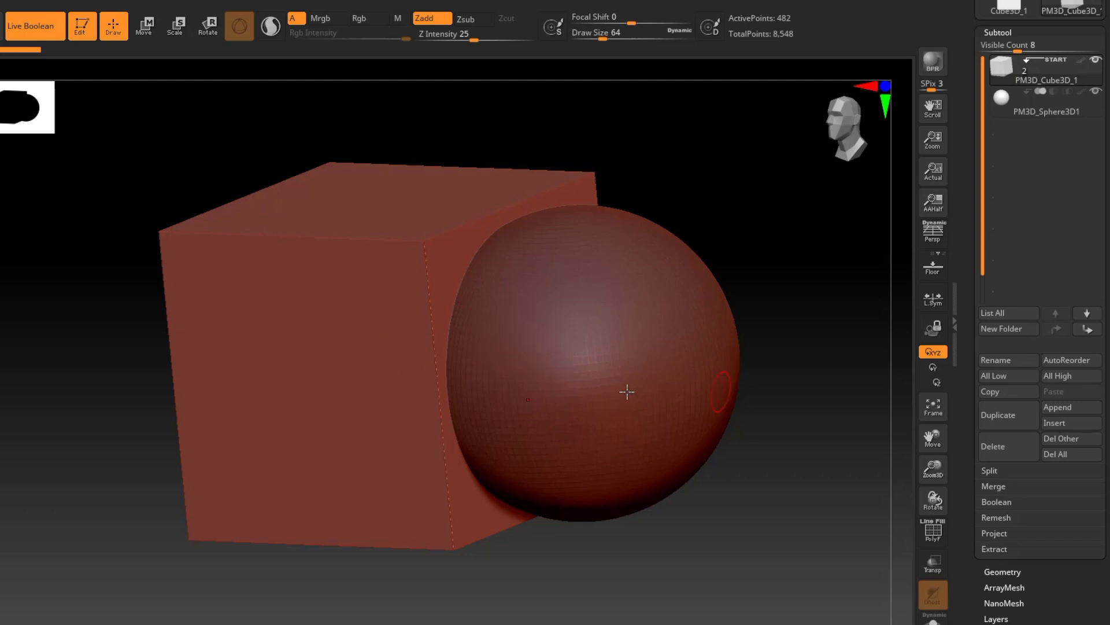
left_click(933, 566)
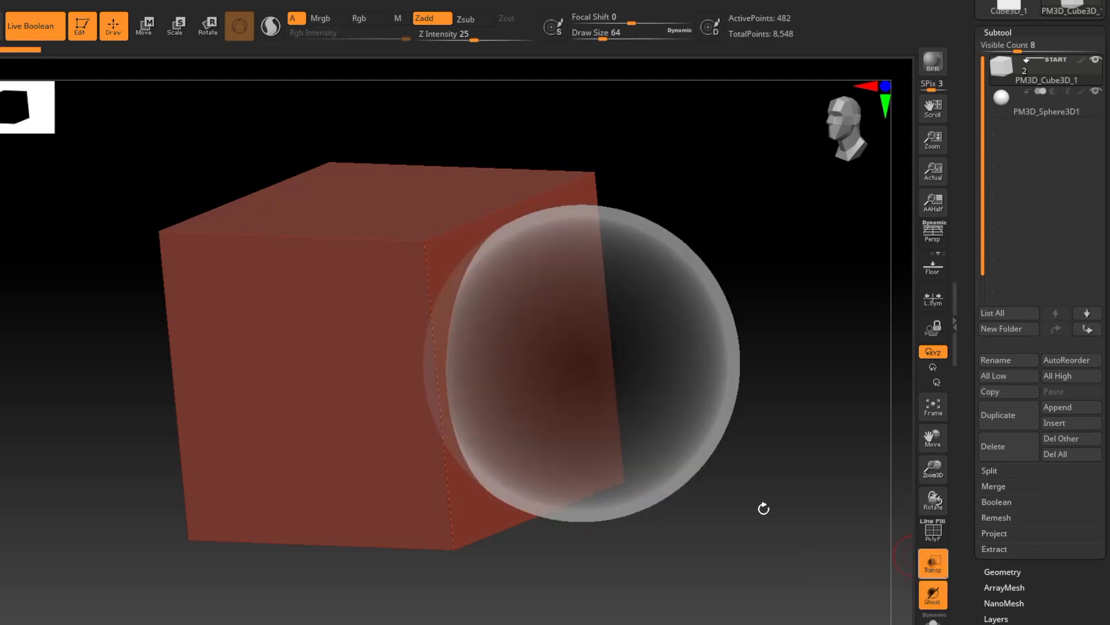
mouse_move(549, 380)
right_mouse_down()
mouse_move(568, 370)
mouse_move(567, 379)
right_mouse_up()
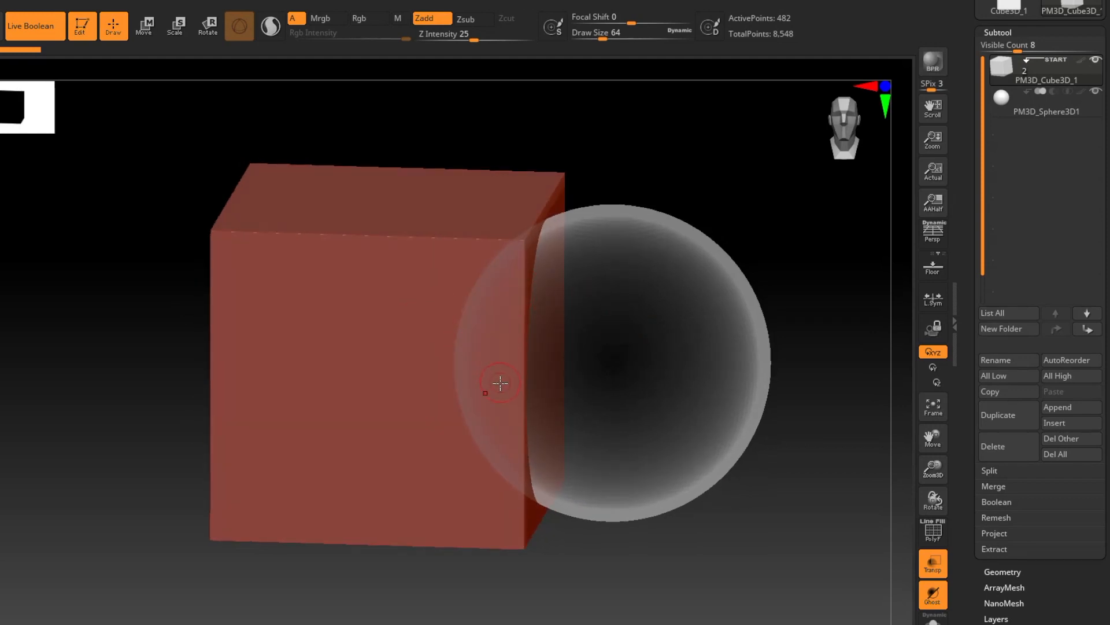
right_click_drag(496, 374, 503, 372)
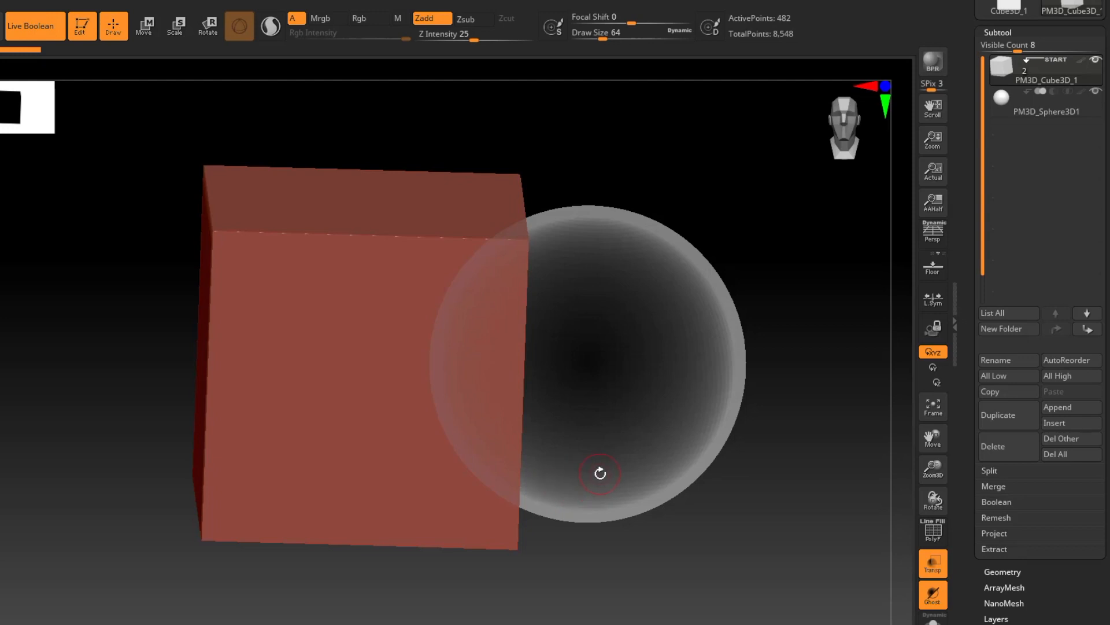
left_click_drag(623, 410, 603, 410)
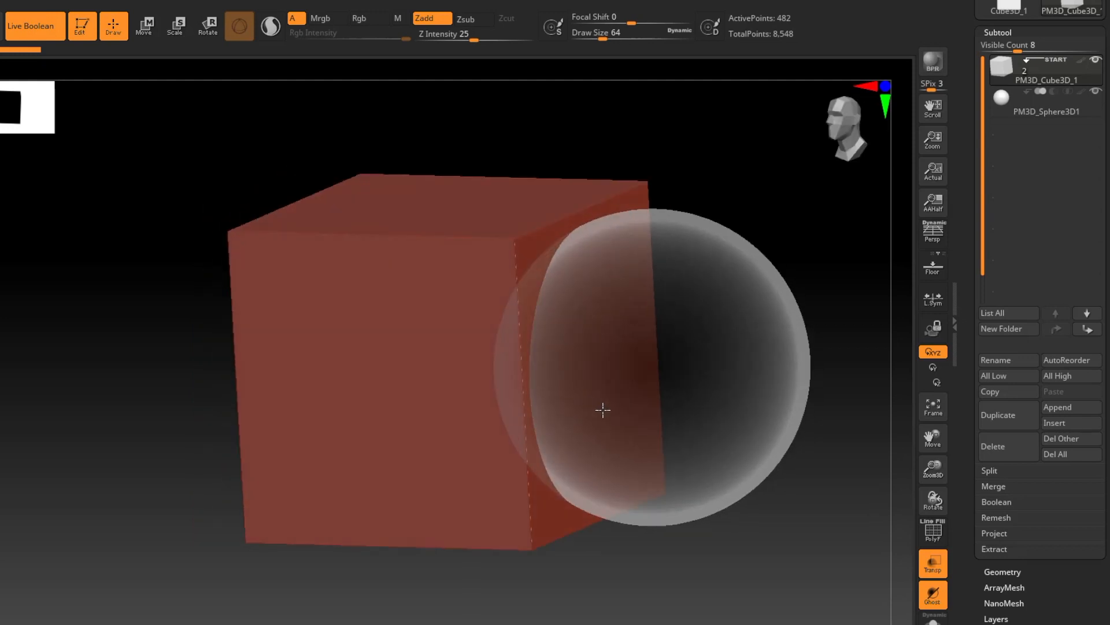
left_click(933, 564)
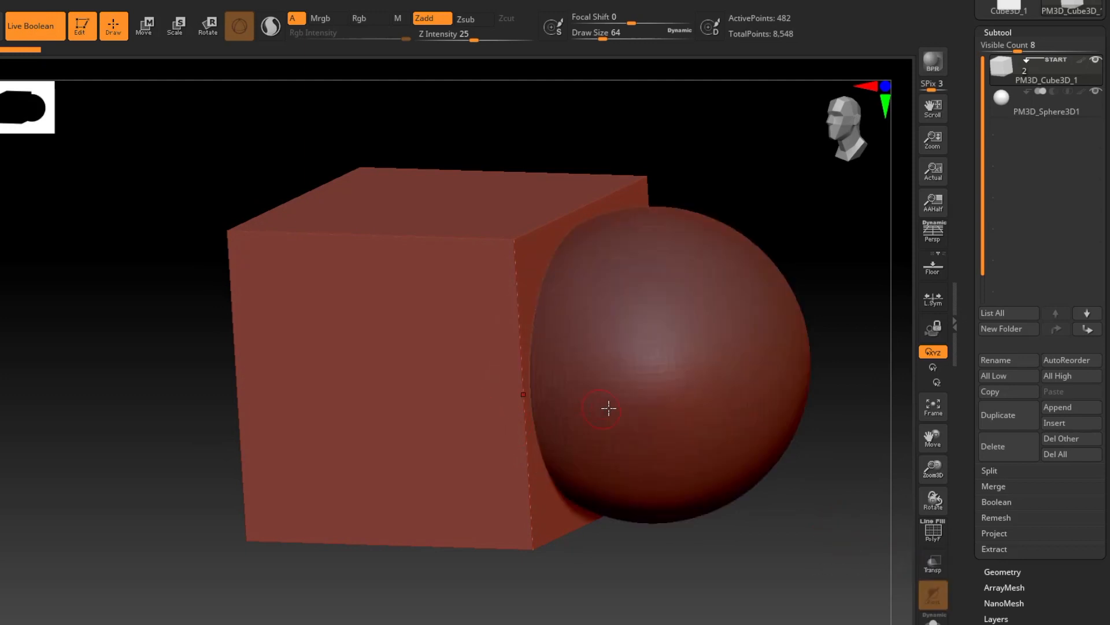
right_click_drag(587, 407, 512, 428, "alt")
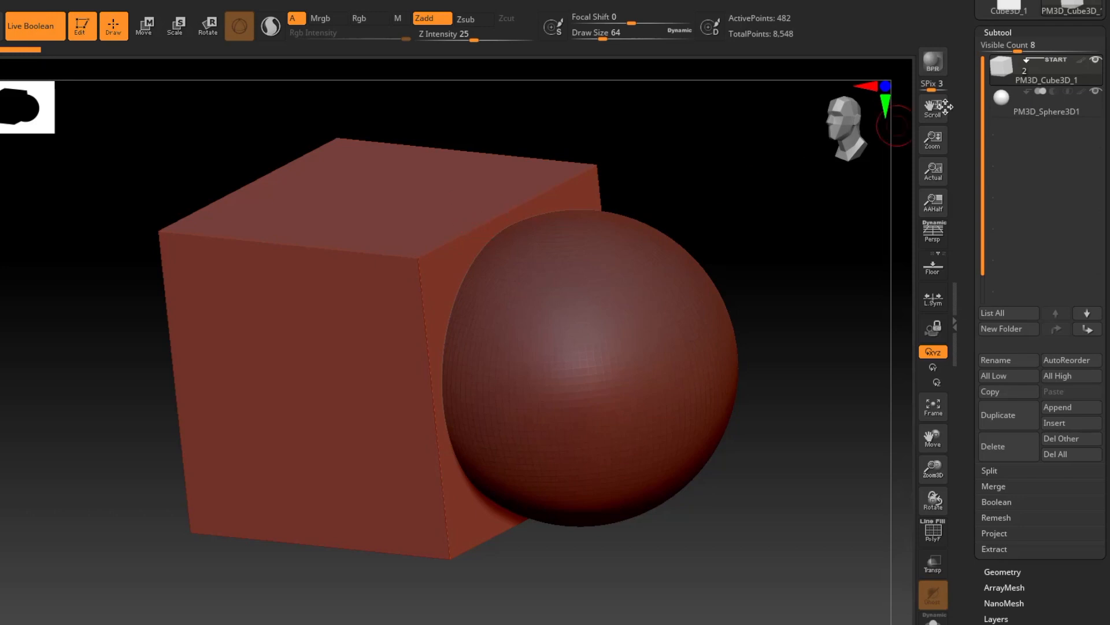
Preview the sphere subtracted from the cube, inspect the cavity from several angles, and set the sphere back to additive.
mouse_move(1041, 96)
mouse_move(415, 361)
right_mouse_down()
mouse_move(441, 367)
mouse_move(439, 406)
right_mouse_up()
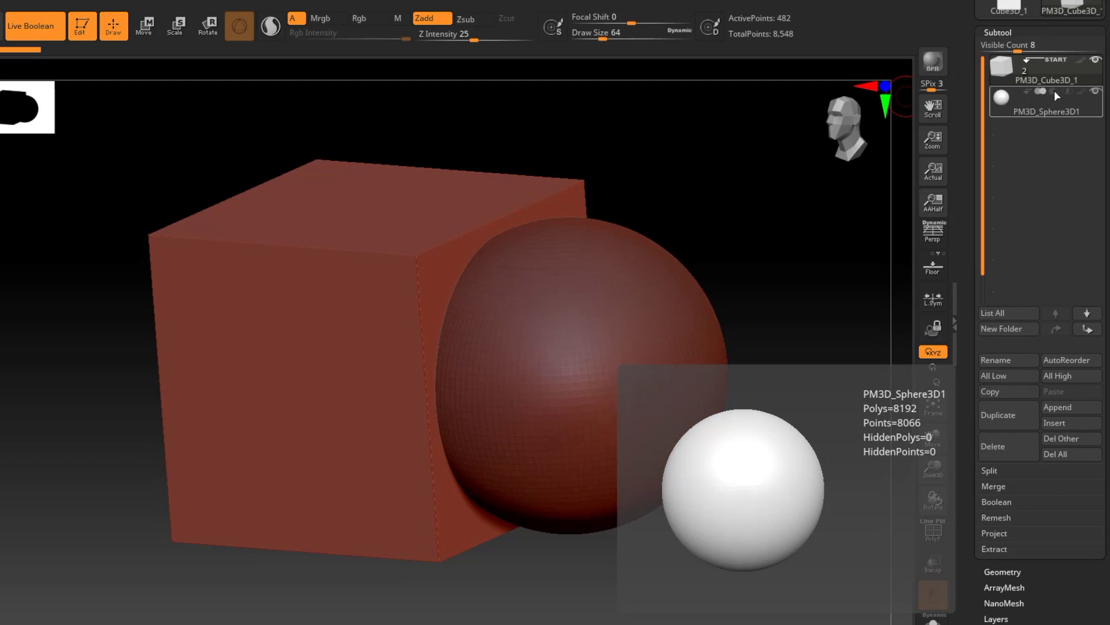
left_click(1054, 90)
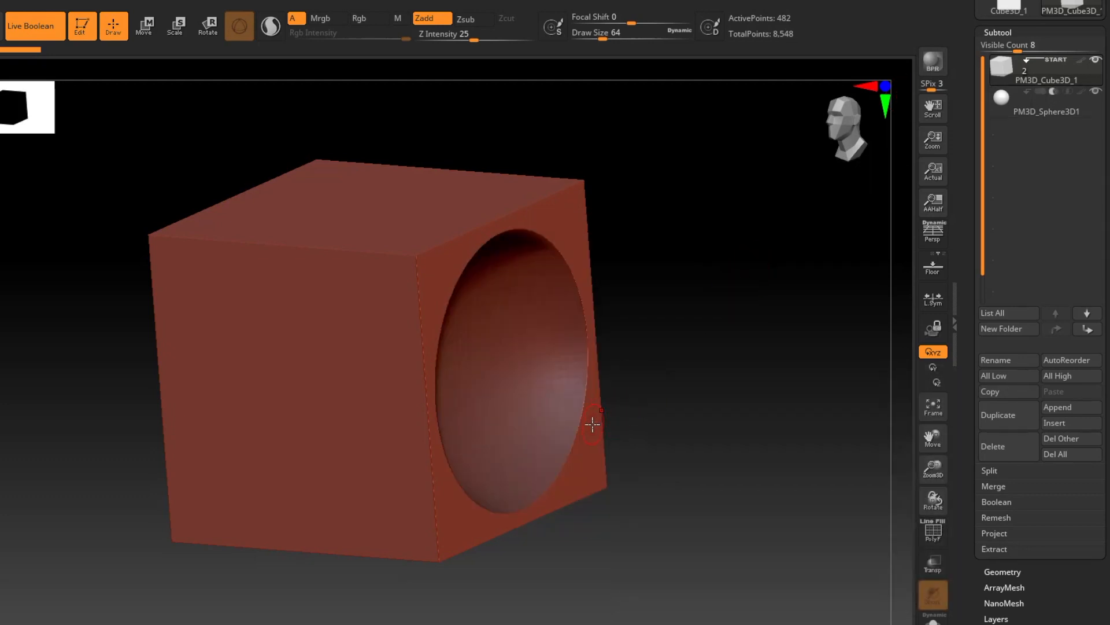
right_click_drag(565, 424, 542, 414)
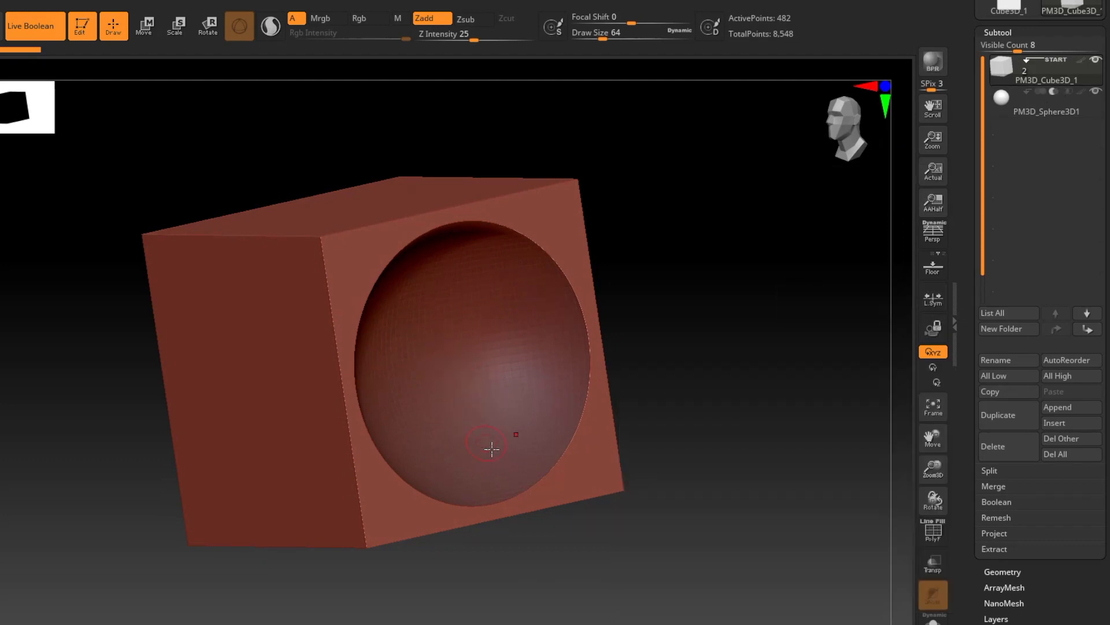
right_click_drag(493, 446, 452, 308)
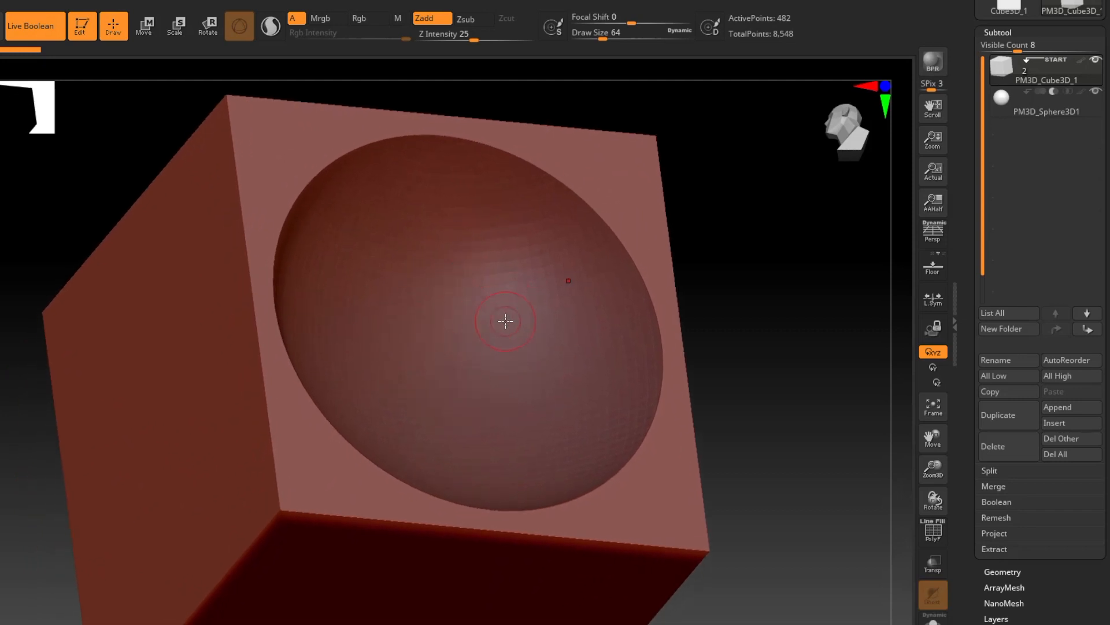
left_click(1041, 91)
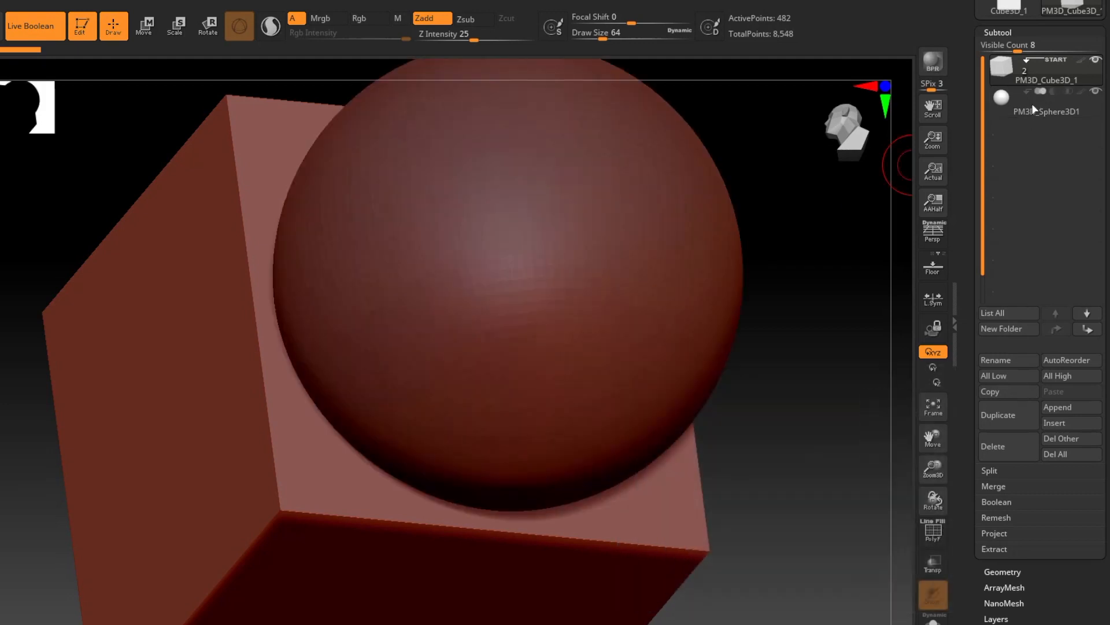
right_click_drag(556, 292, 569, 275, "ctrl")
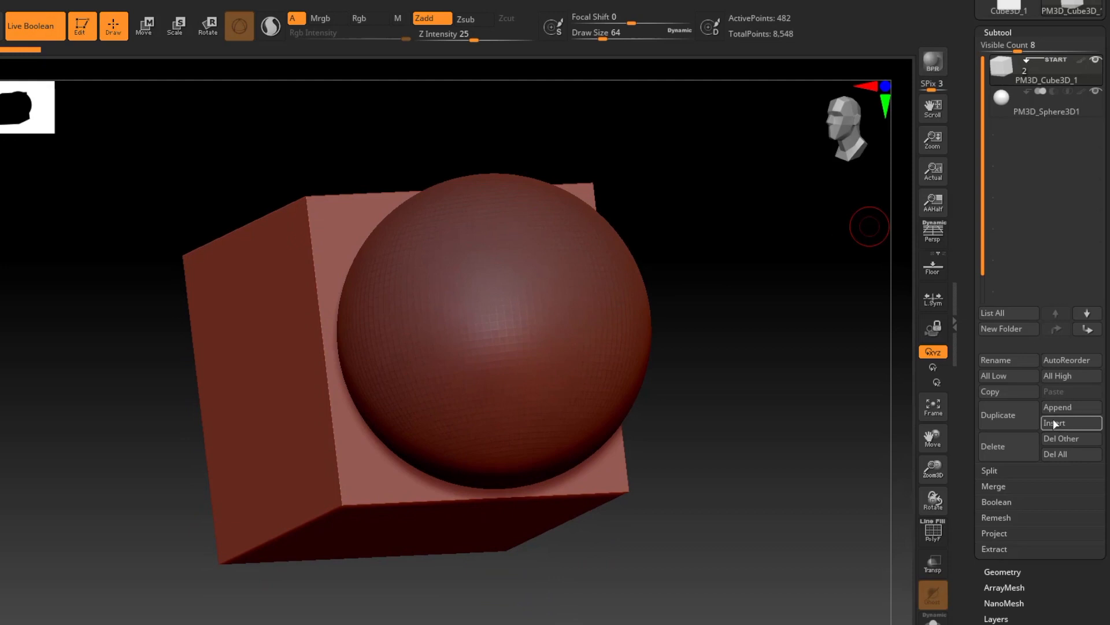
left_click(1006, 572)
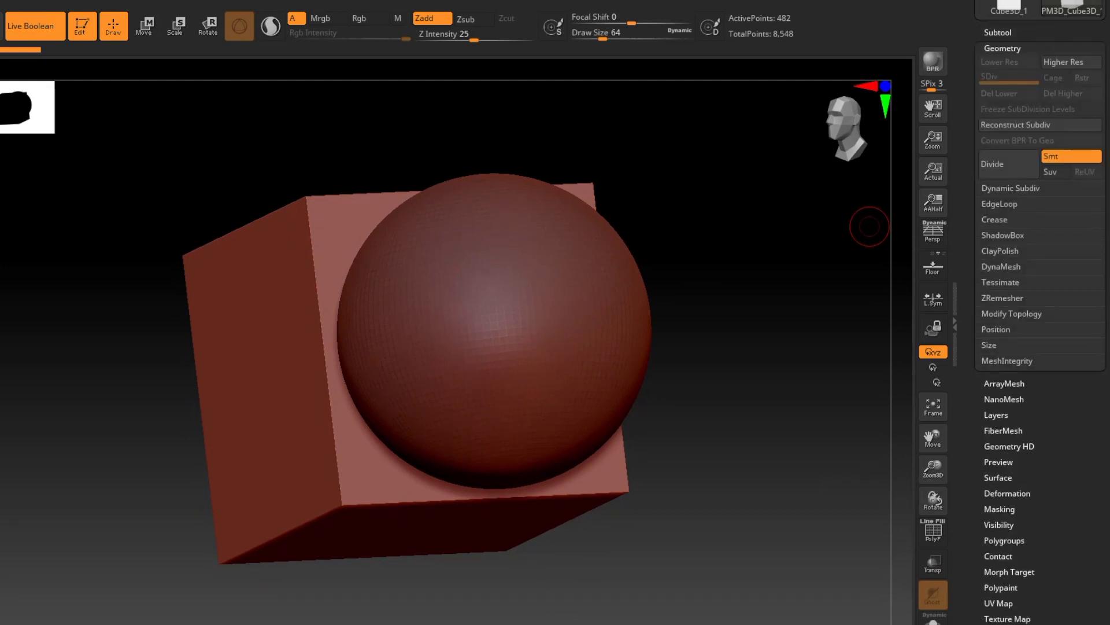
scroll(1018, 214, "up", 2)
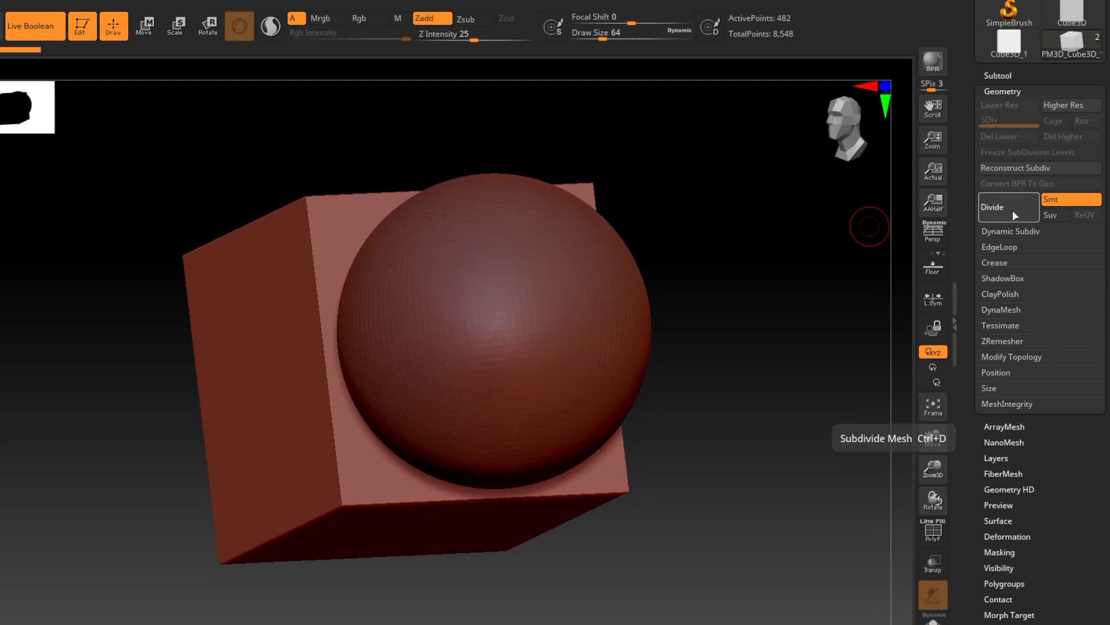
left_click(1013, 212)
left_click(1013, 212)
key("ctrl+z")
key("ctrl+z")
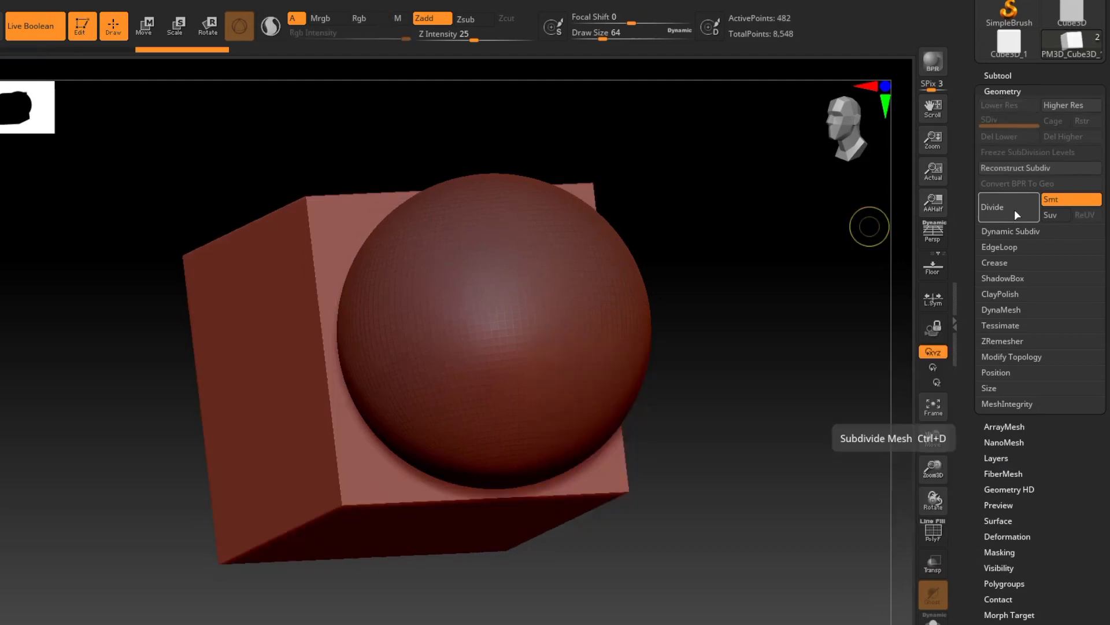
Select the sphere subtool and subdivide its mesh twice, up to subdivision level 3.
left_click(1009, 77)
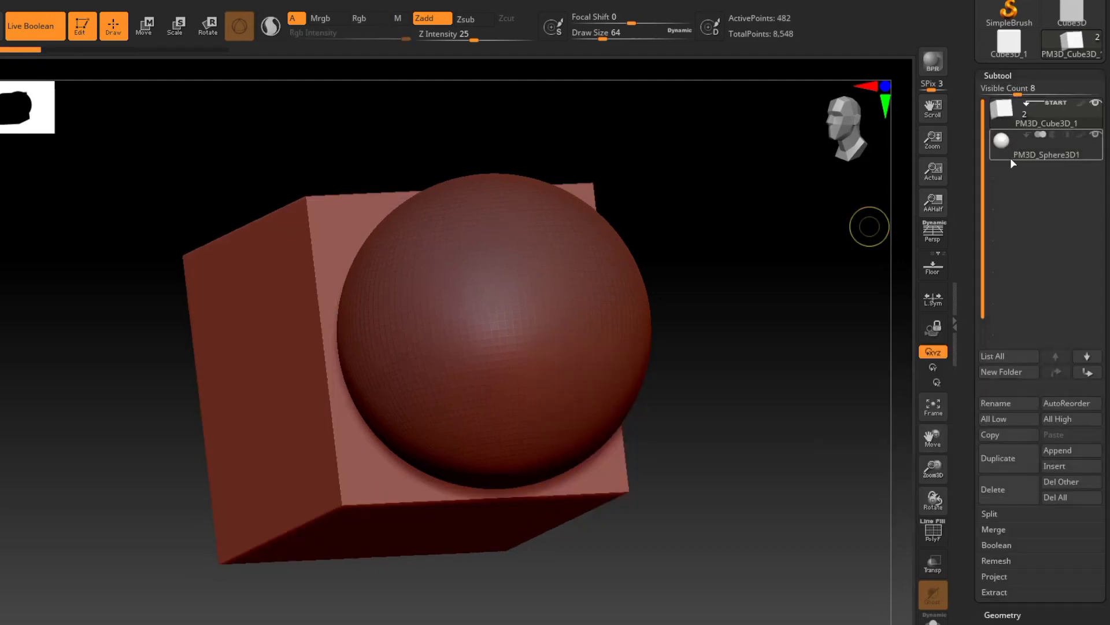
left_click(1035, 151)
scroll(991, 330, "down", 5)
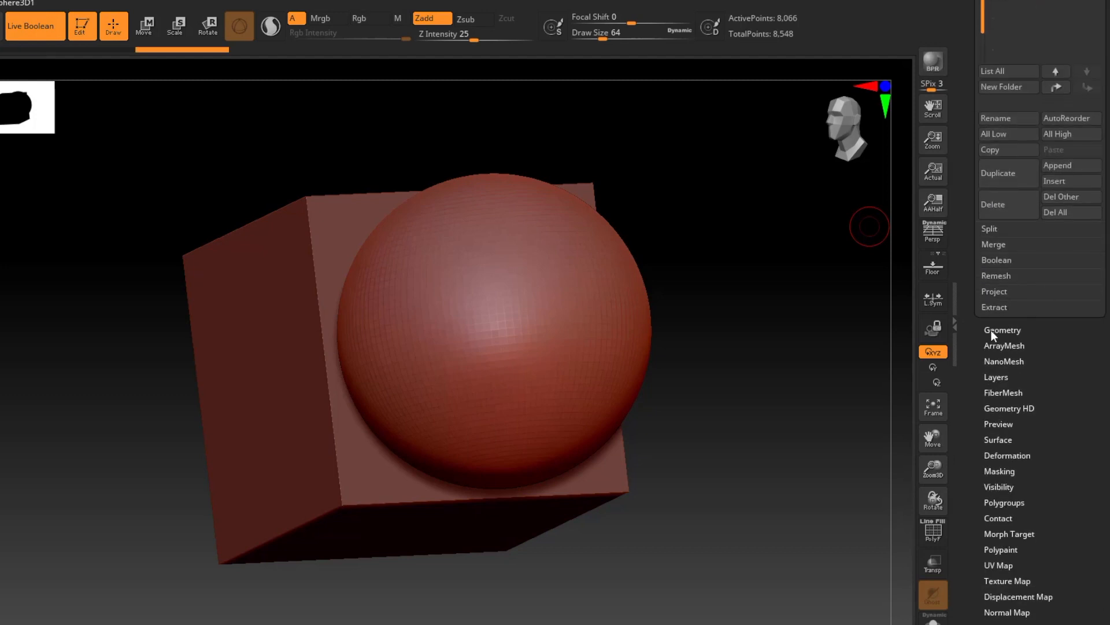
left_click(994, 328)
scroll(1057, 282, "up", 5)
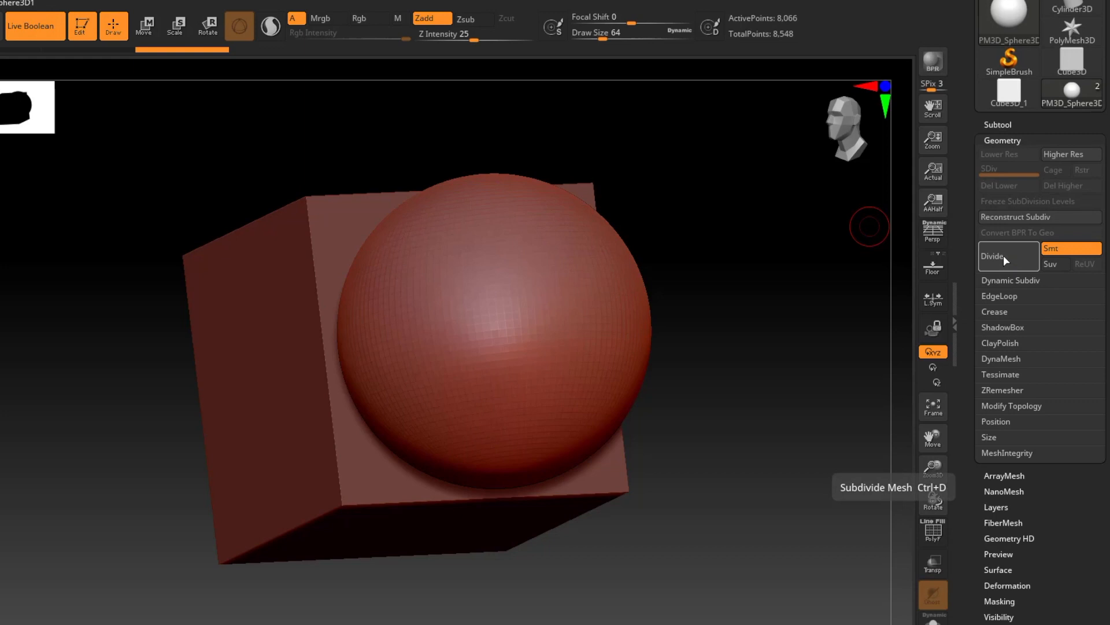
left_click(1004, 255)
left_click(1004, 255)
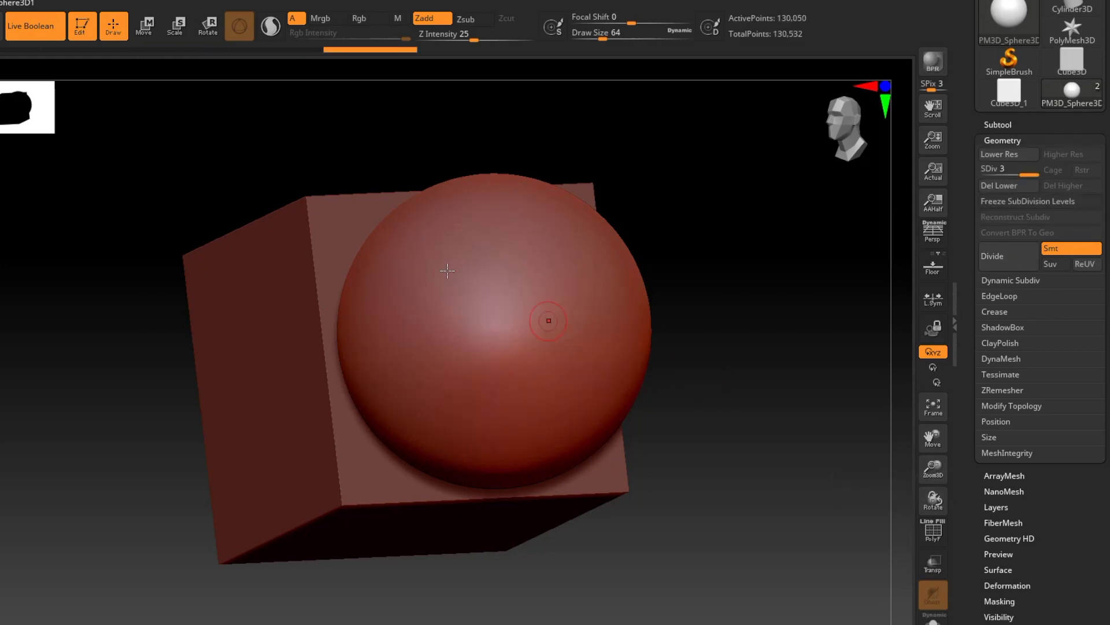
Set the sphere subtool to subtract from the cube and inspect the smoothed cavity.
left_click(1000, 124)
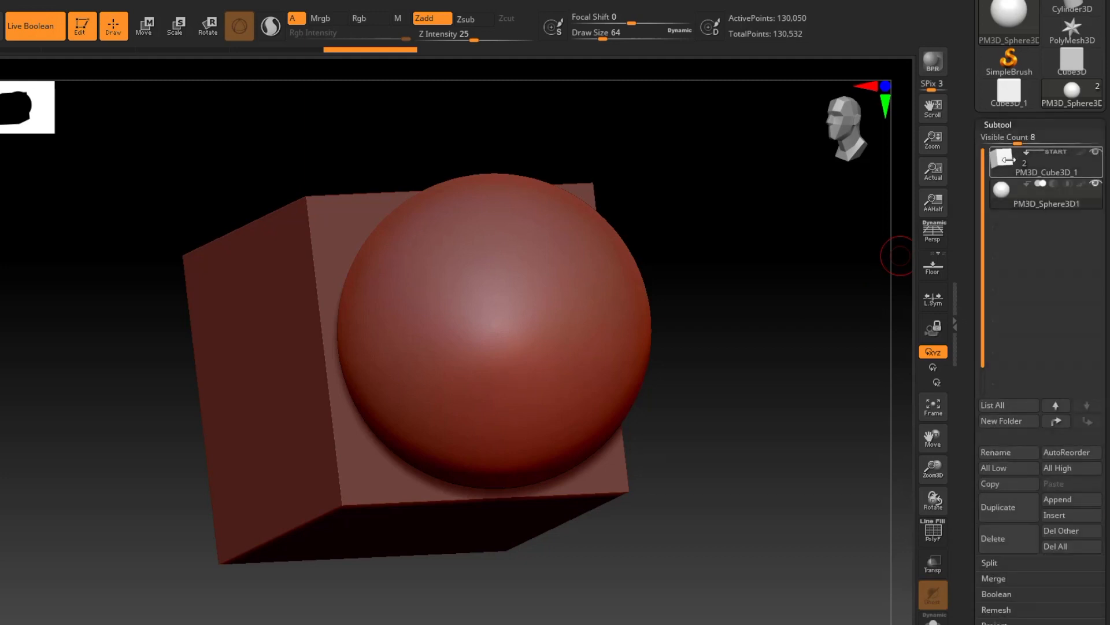
mouse_move(1051, 185)
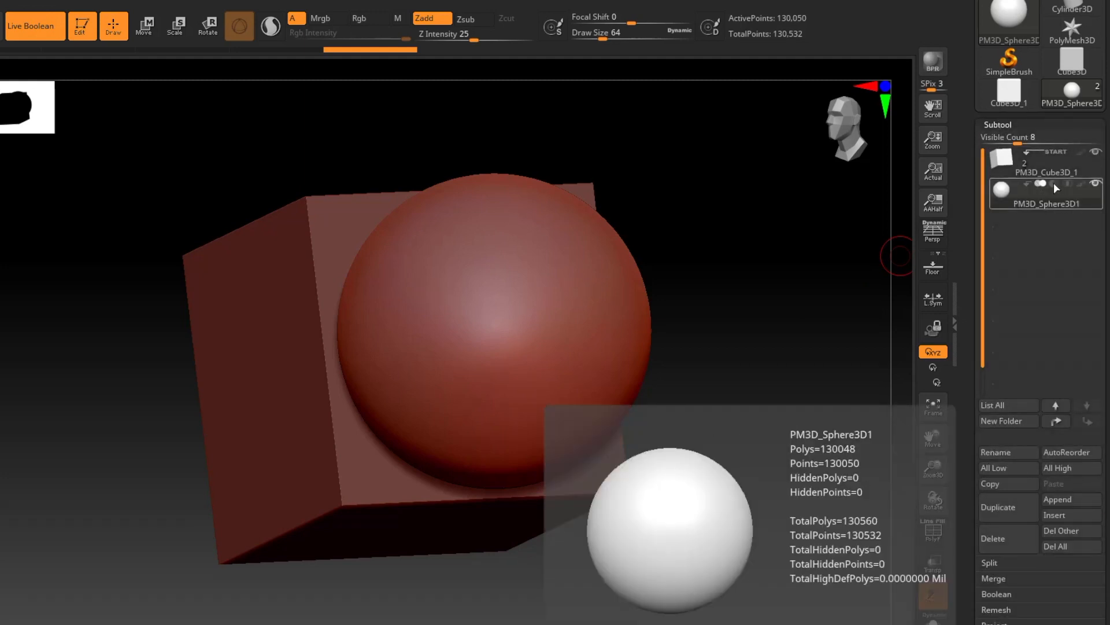
left_click(1054, 183)
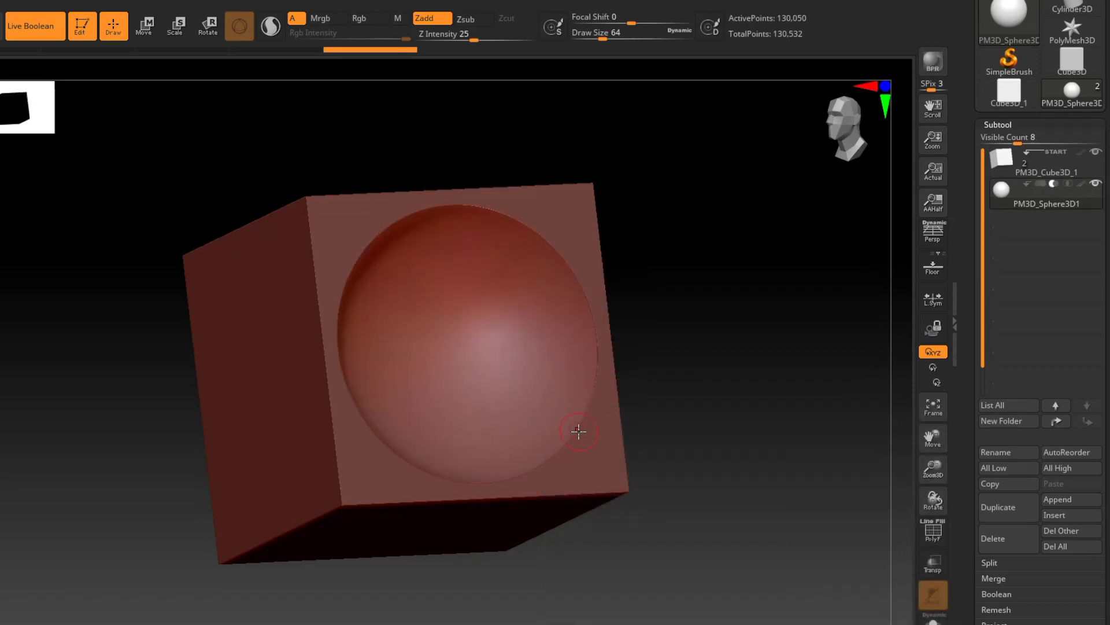
right_click_drag(574, 427, 568, 414)
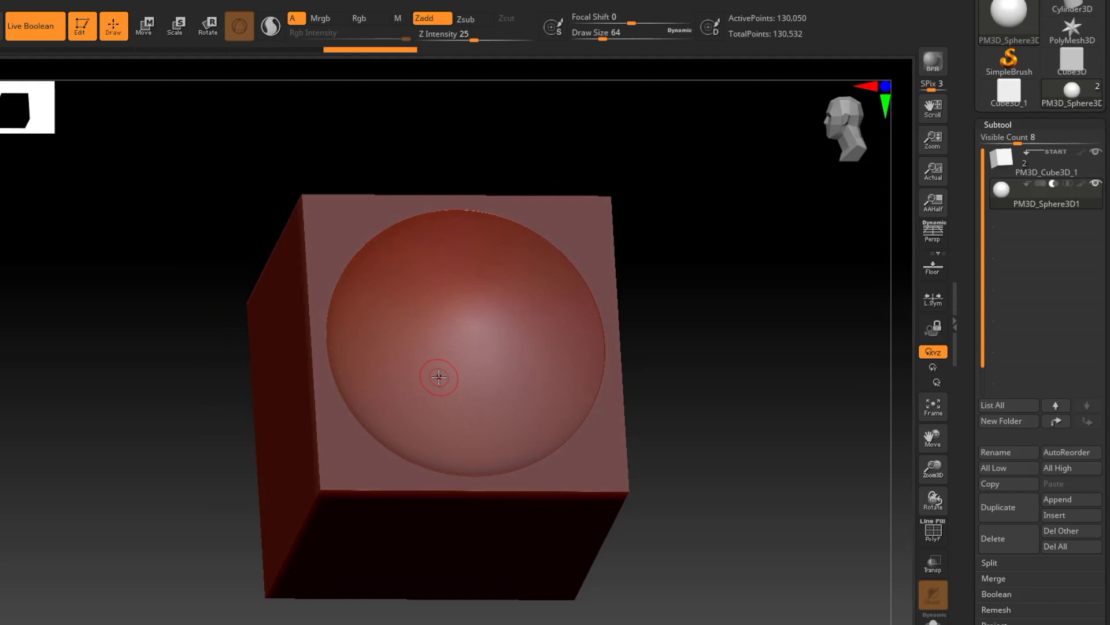
right_click_drag(439, 377, 493, 366)
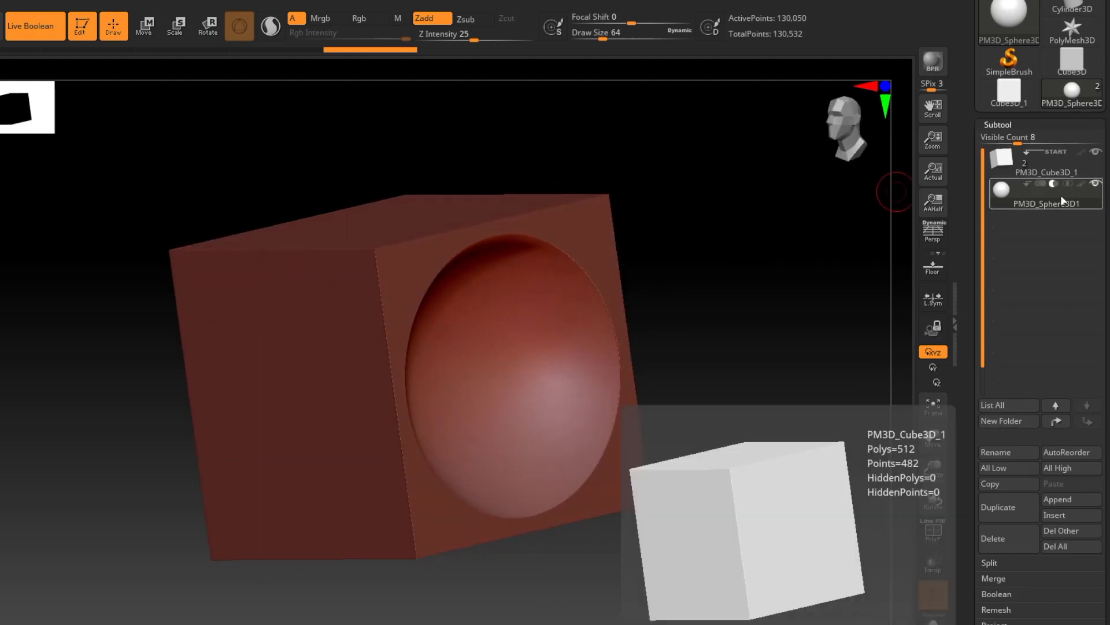
Preview the intersection of the sphere and cube from several angles, and set the sphere back to subtraction.
mouse_move(1069, 190)
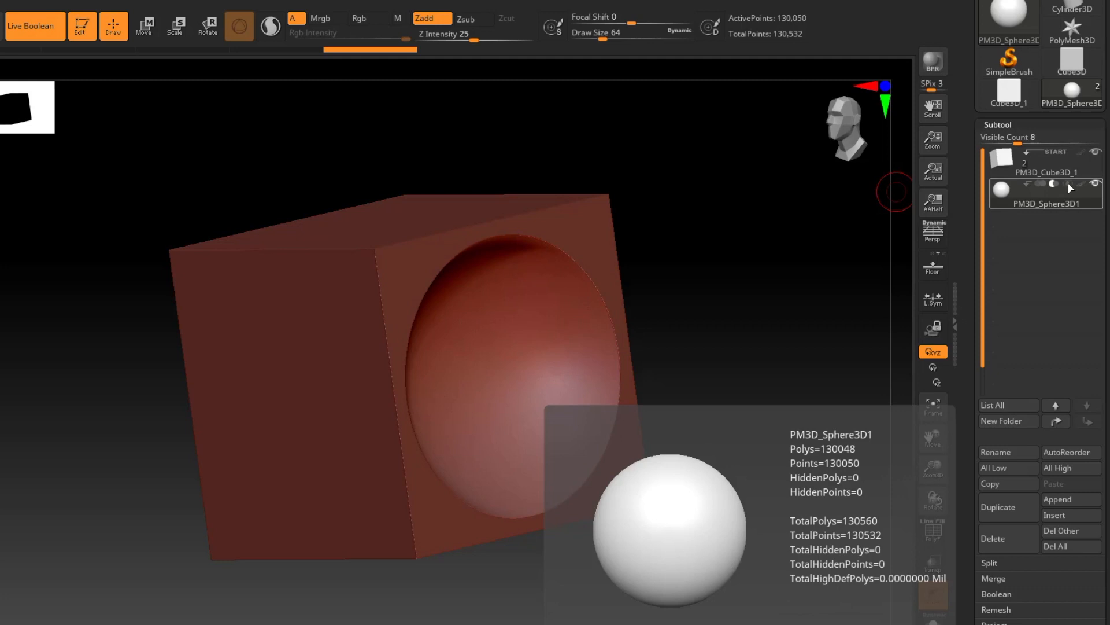
left_click(1067, 184)
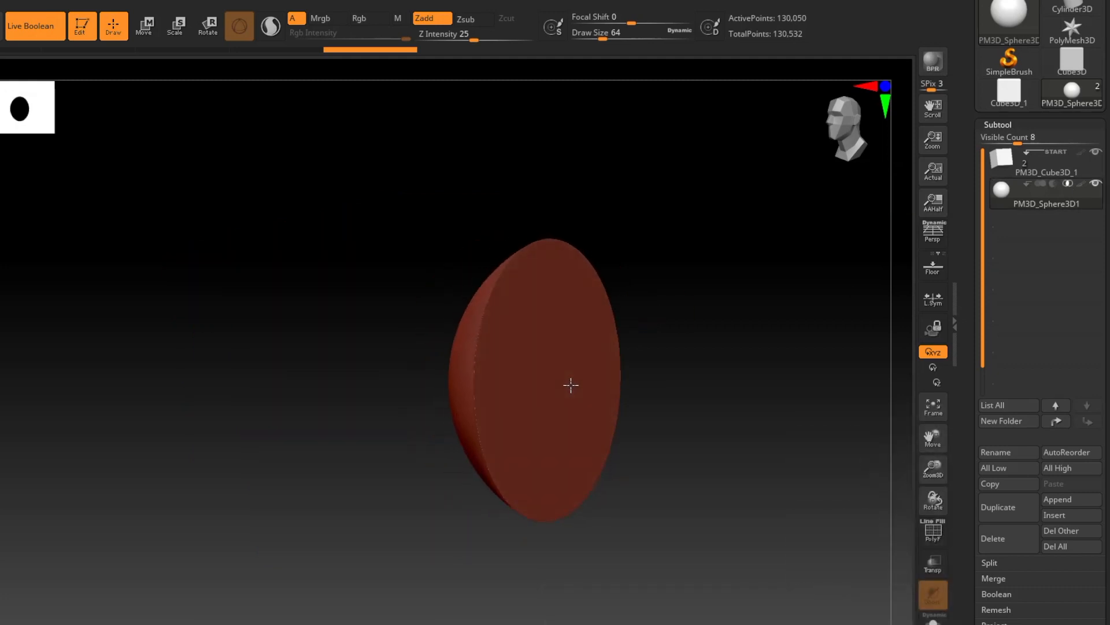
right_click_drag(571, 384, 484, 317)
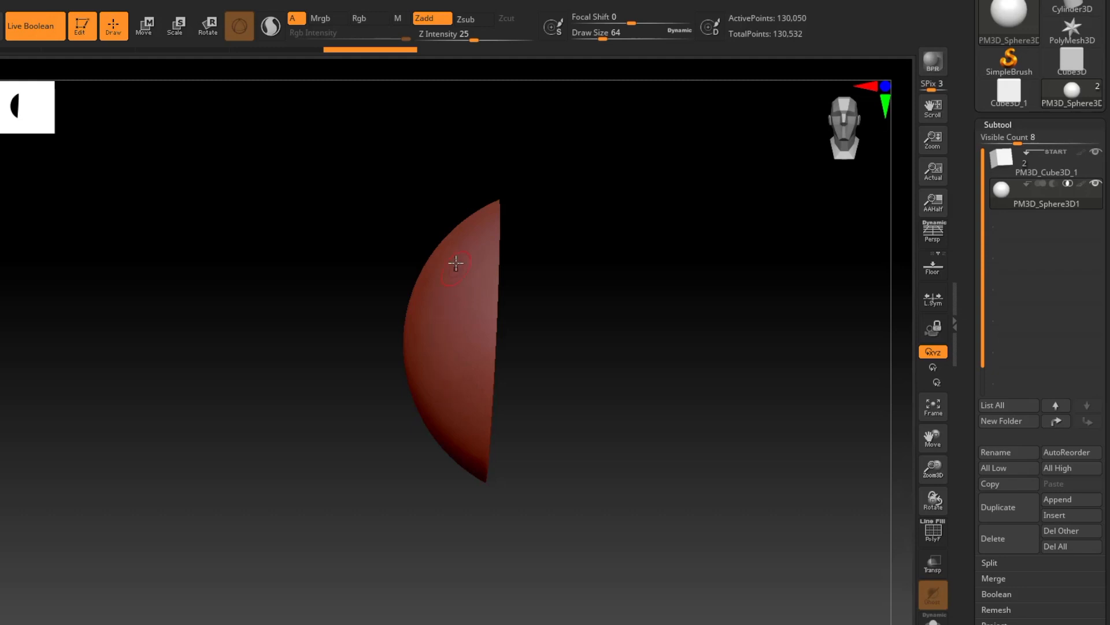
right_click_drag(472, 350, 451, 347)
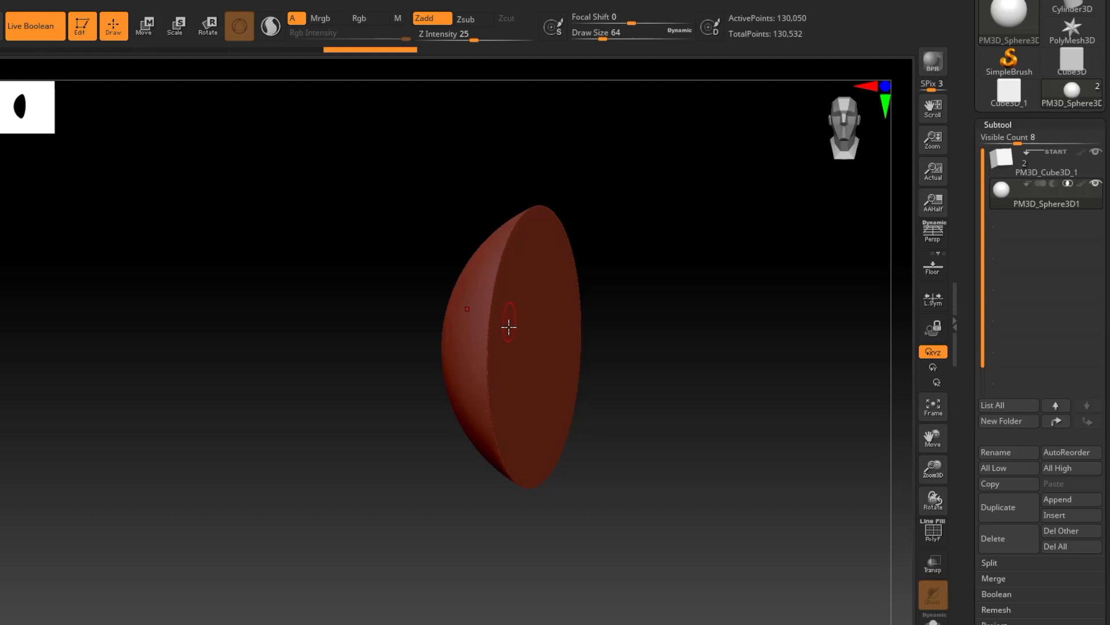
mouse_move(509, 324)
right_mouse_down()
mouse_move(520, 329)
mouse_move(513, 347)
right_mouse_up()
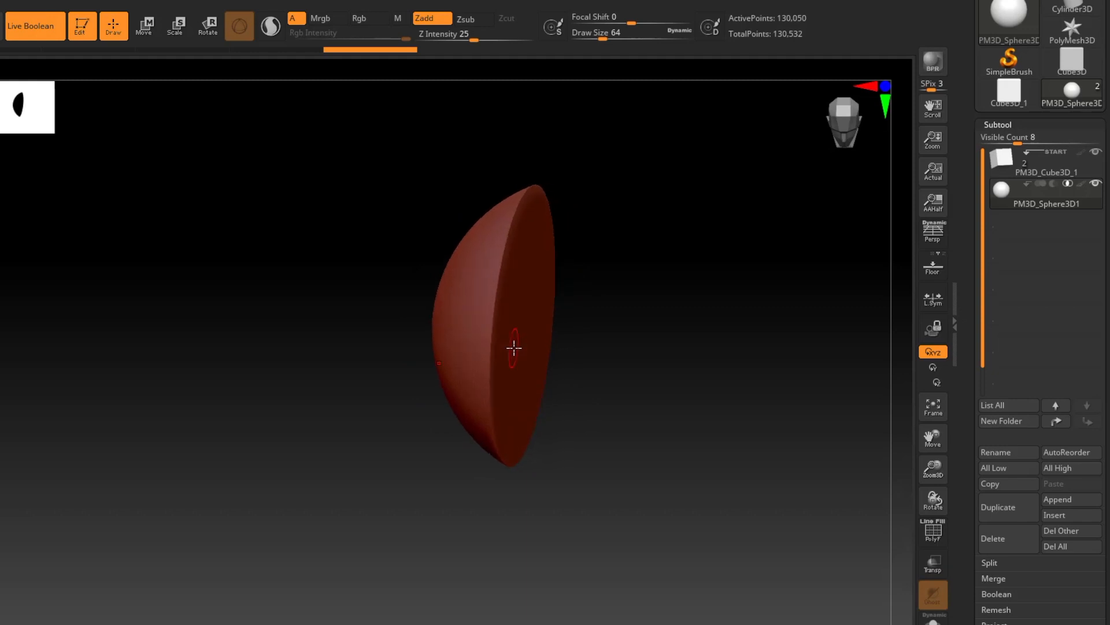
right_click_drag(457, 215, 468, 348)
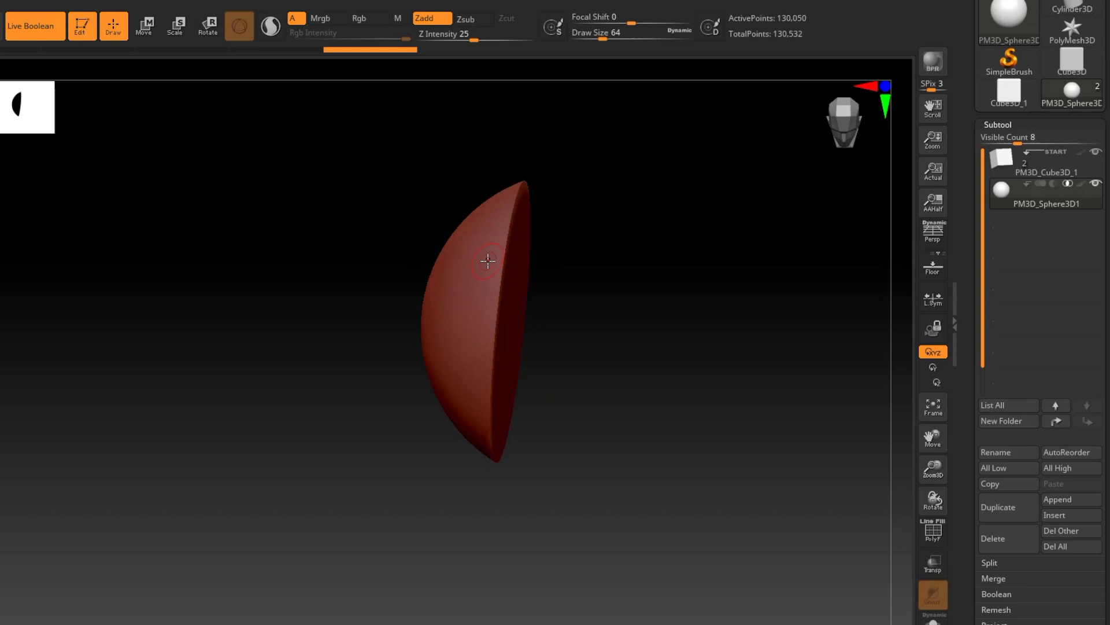
mouse_move(1059, 184)
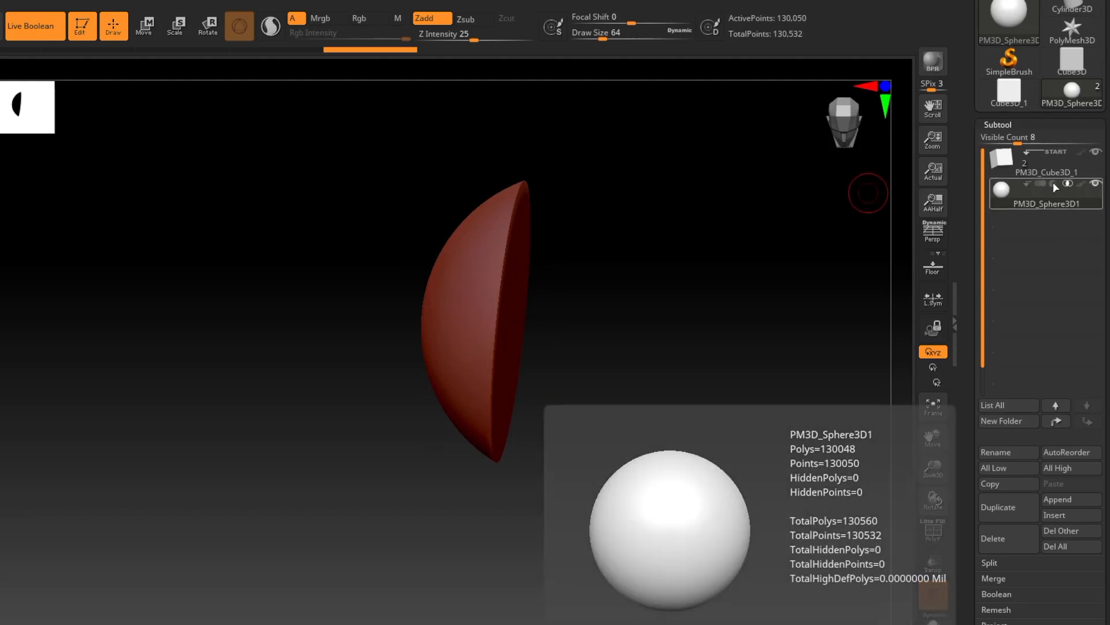
left_click(1054, 183)
left_click_drag(689, 289, 619, 393)
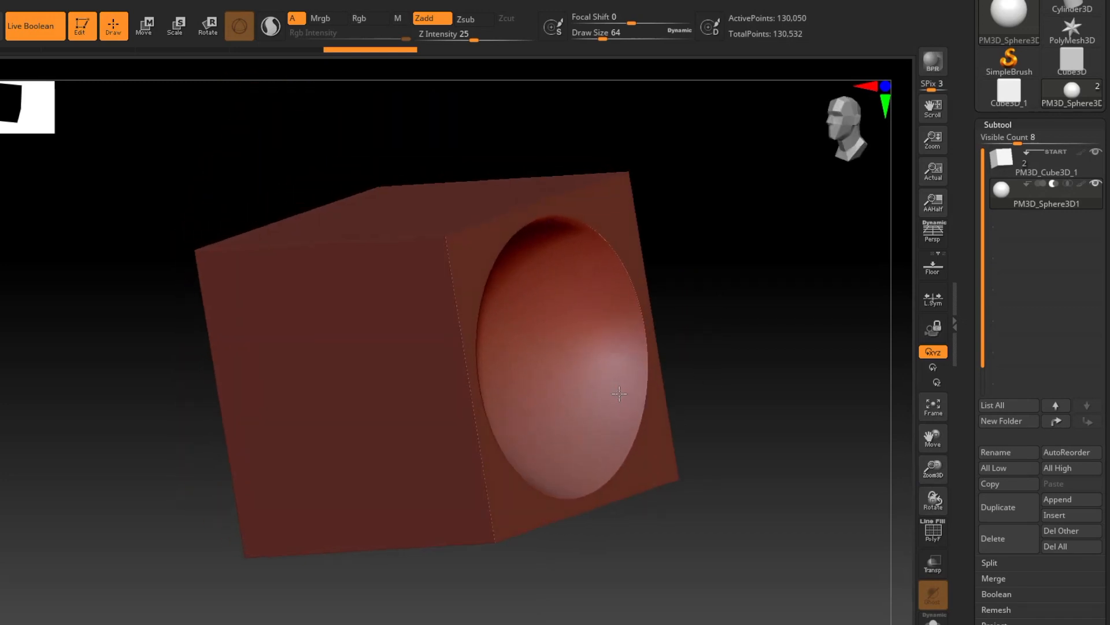
right_click_drag(619, 394, 561, 362, "alt")
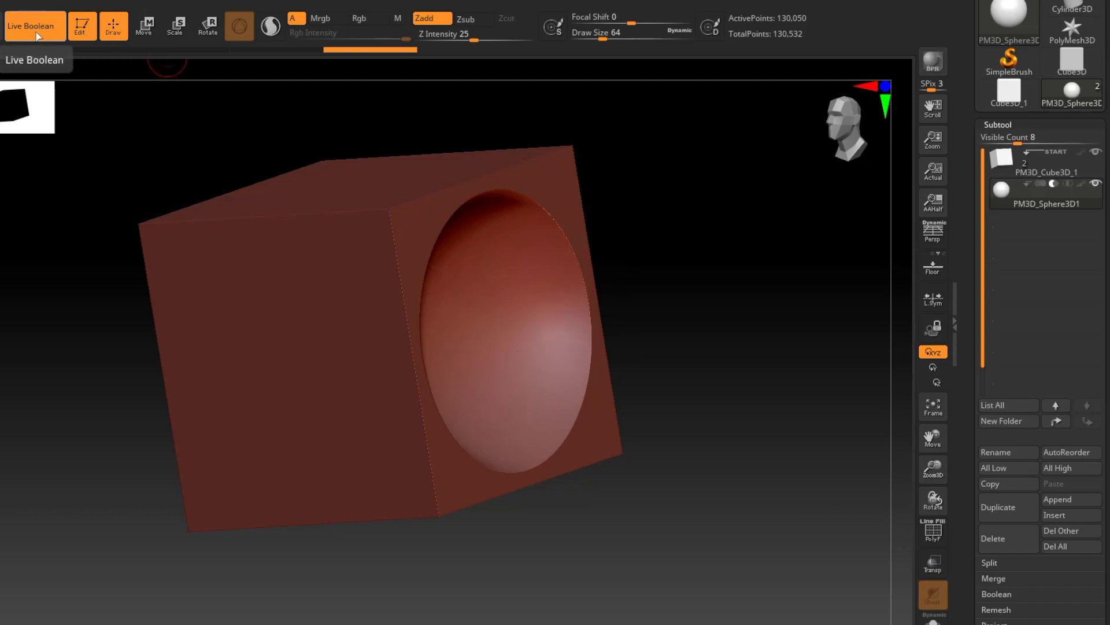
Move the sphere subtool slightly outward along X to make the cavity shallower, and inspect the cut from several angles.
left_click(145, 33)
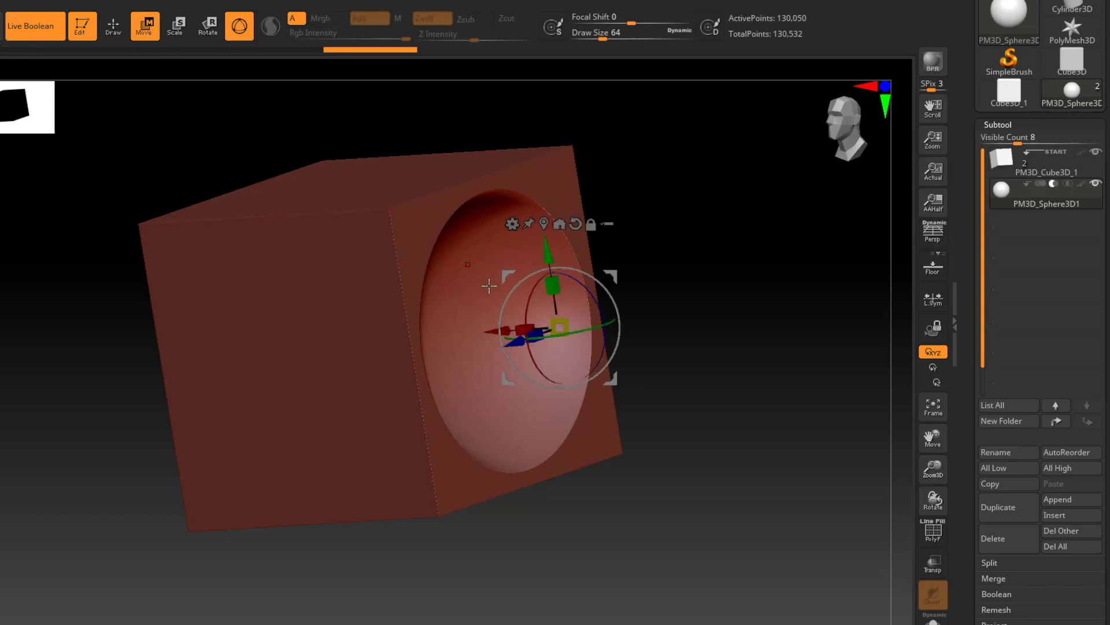
right_click_drag(450, 320, 464, 323)
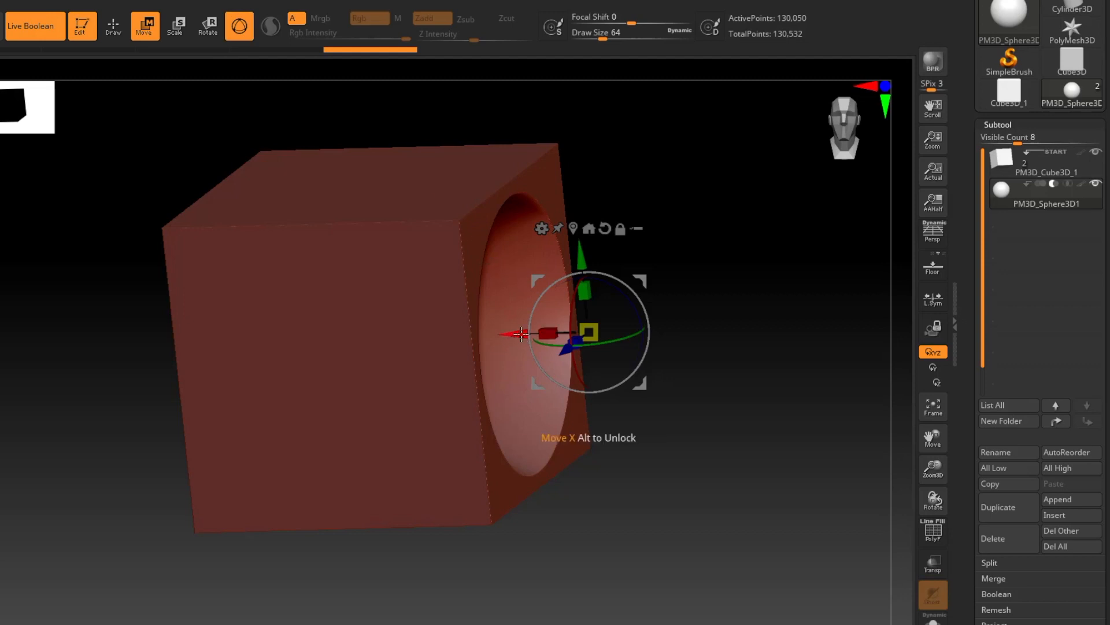
left_click_drag(512, 338, 536, 334)
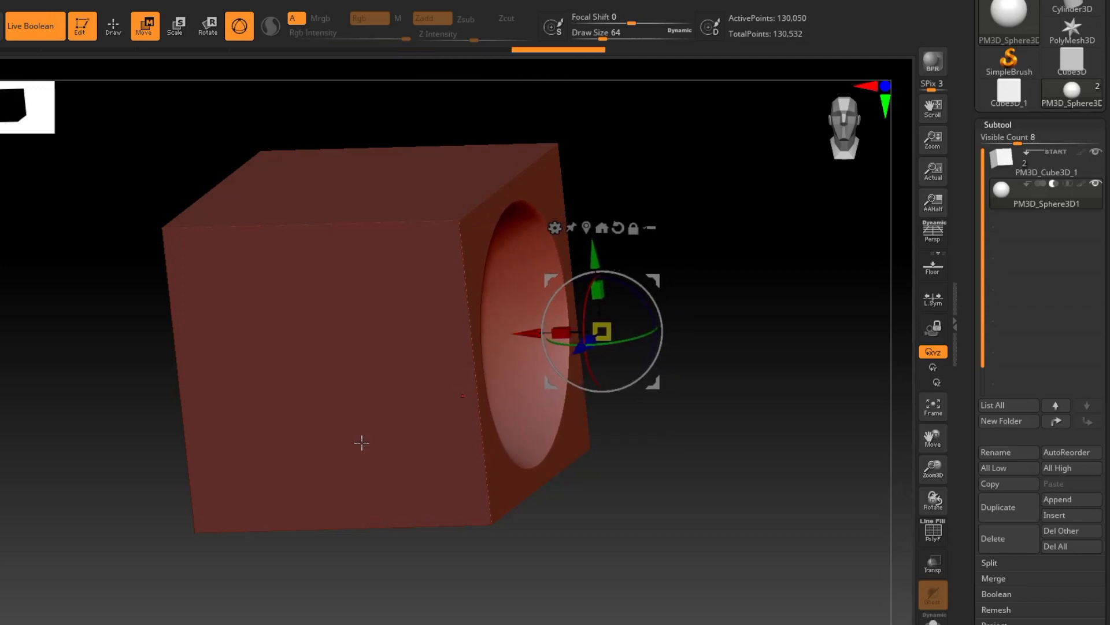
right_click_drag(359, 440, 349, 427)
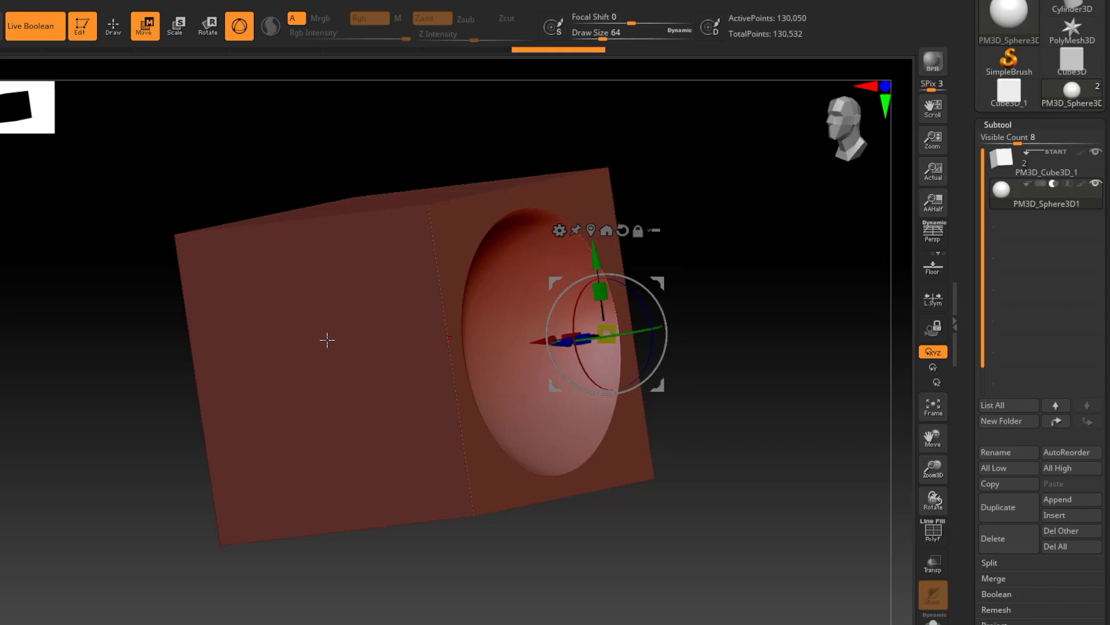
right_click_drag(473, 331, 495, 350)
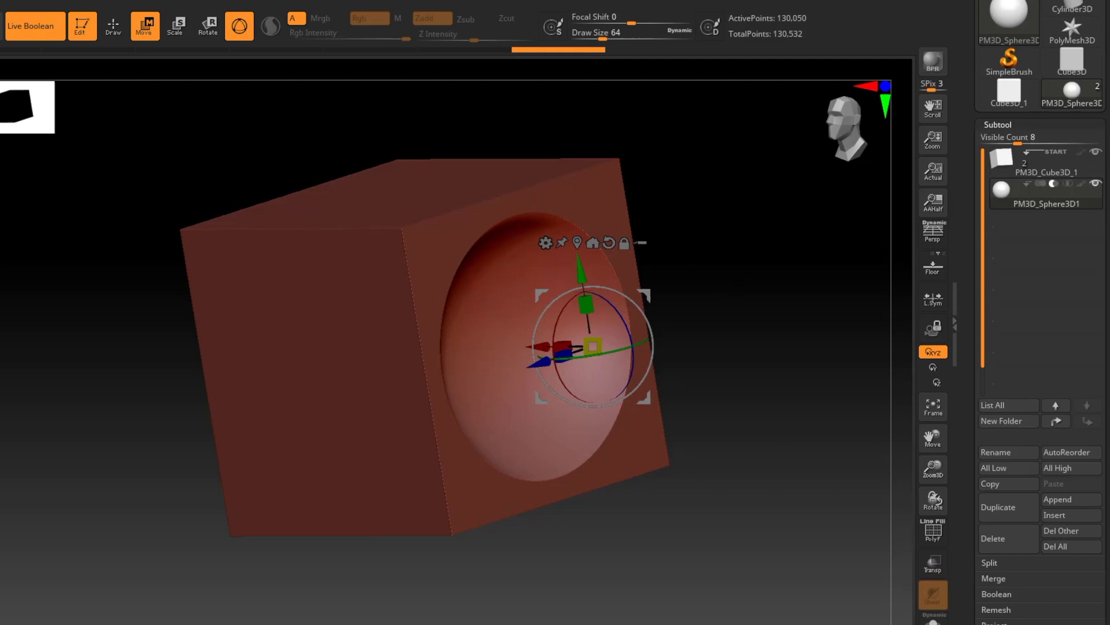
Make a Boolean mesh from the cube with the sphere subtracted.
scroll(1040, 312, "down", 1)
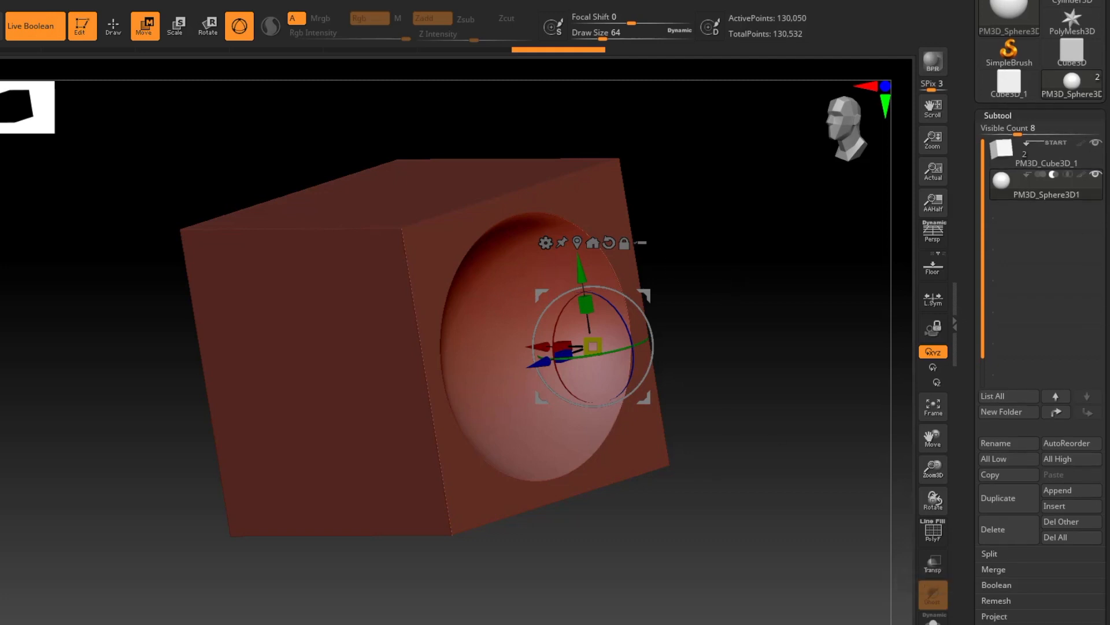
left_click(996, 585)
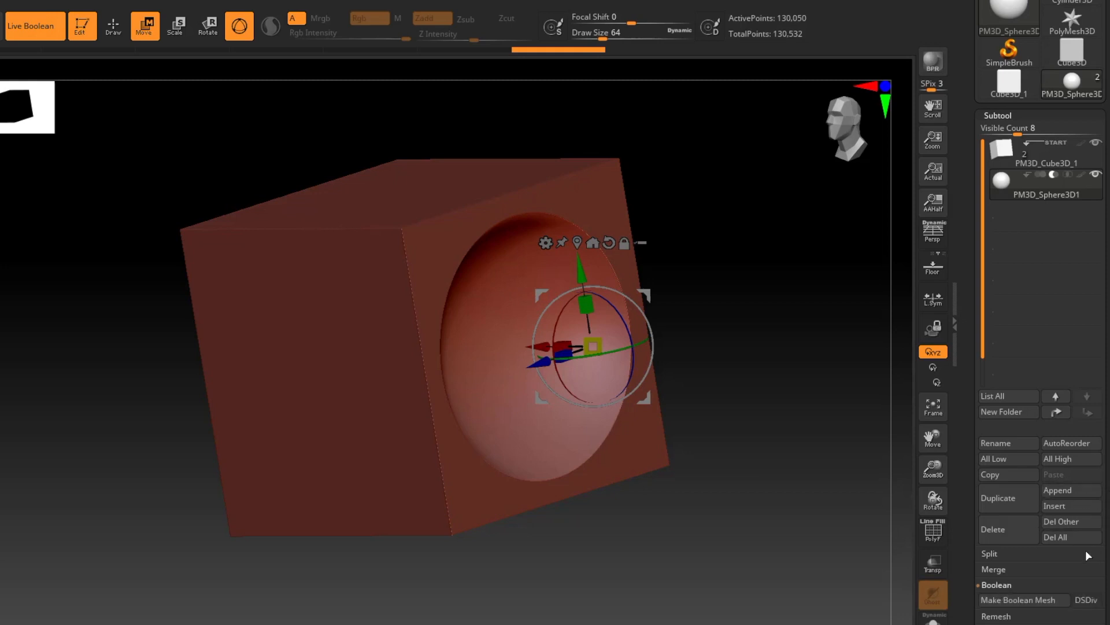
left_click(1038, 602)
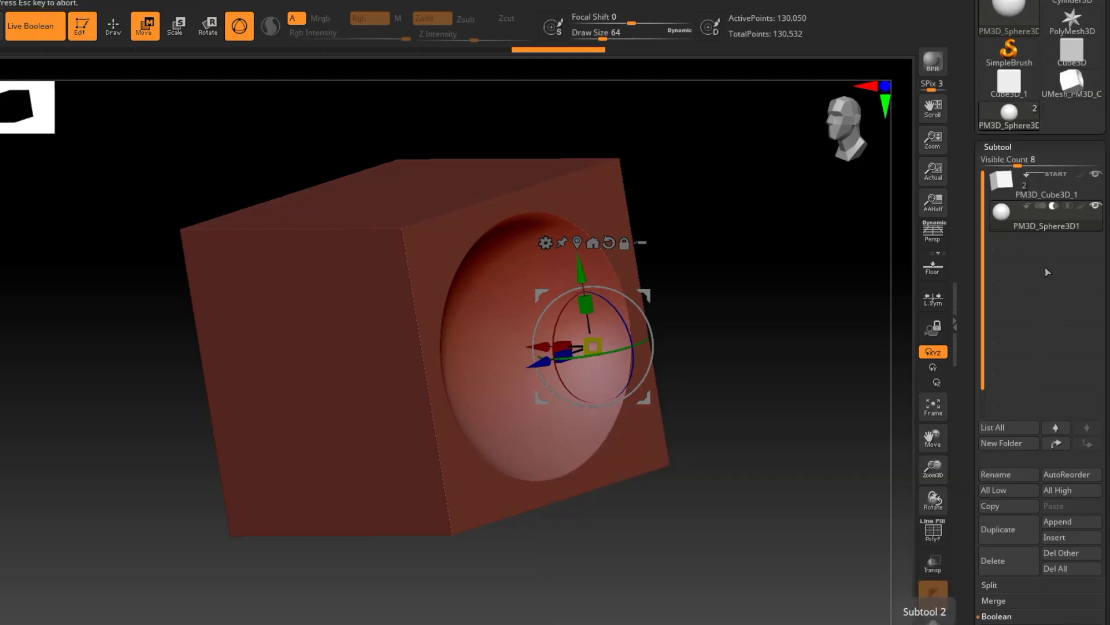
Switch to the UMesh_PM3D_Cube3D_1 tool and inspect its cavity from several angles.
mouse_move(1067, 97)
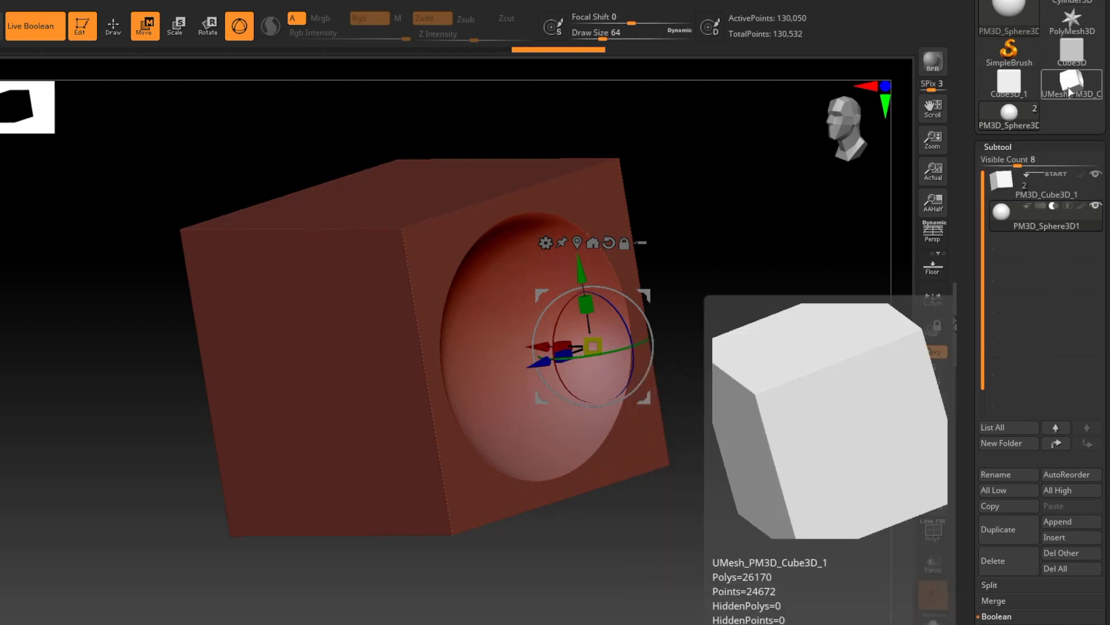
left_click(1073, 86)
left_click_drag(657, 367, 631, 321)
mouse_move(731, 404)
left_mouse_down()
mouse_move(686, 401)
mouse_move(738, 421)
left_mouse_up()
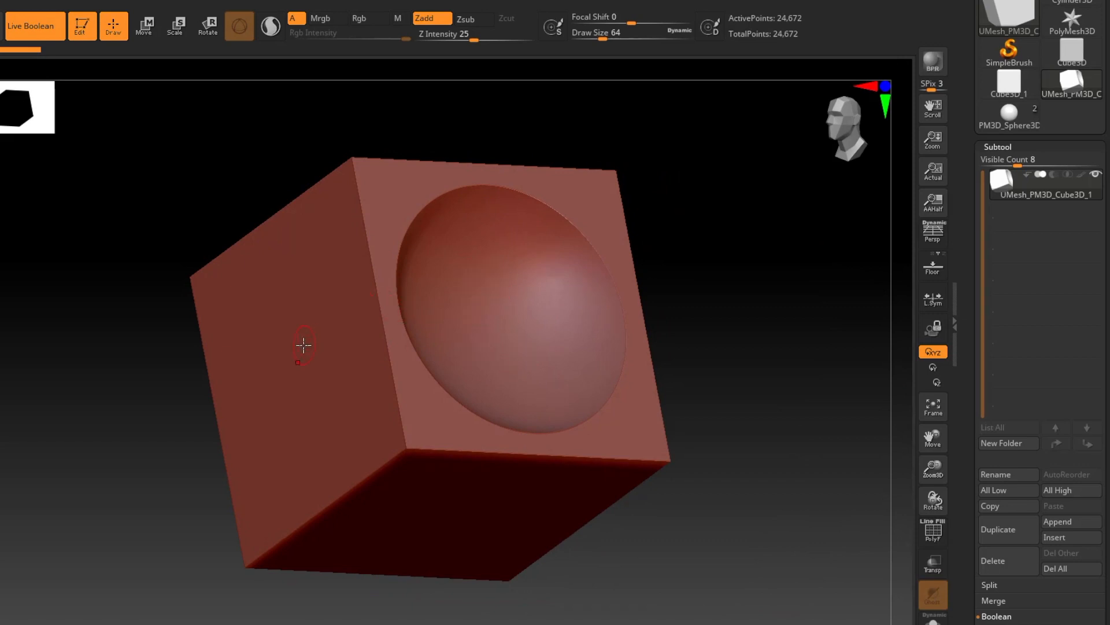
right_click_drag(477, 294, 476, 354)
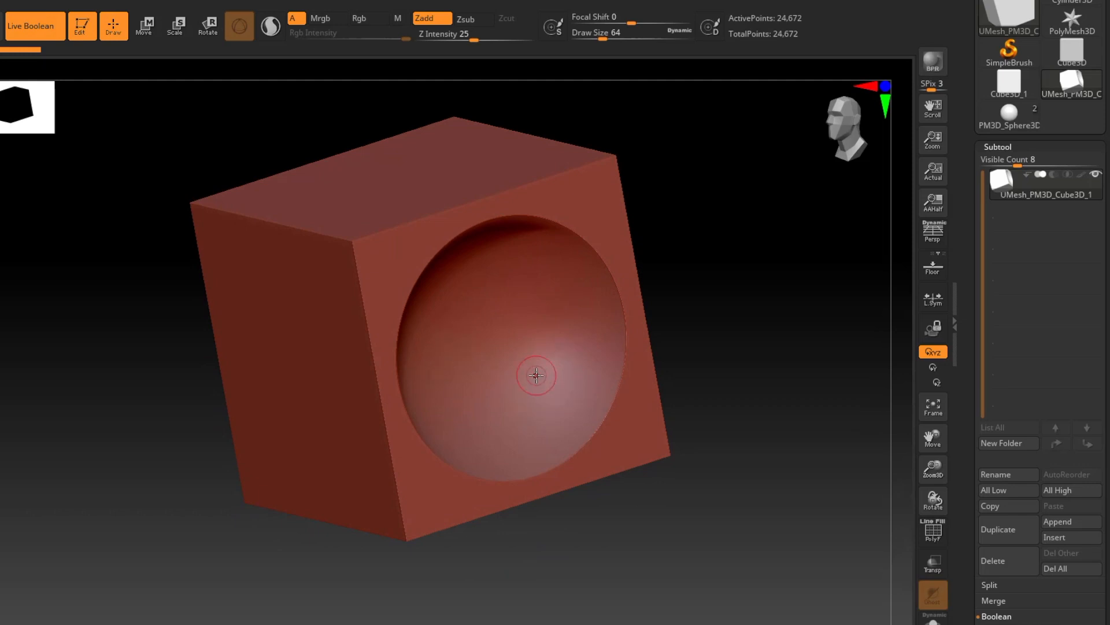
Switch the active tool to the Cube3D_1 primitive and convert it into a PolyMesh3D.
scroll(1017, 127, "up", 3)
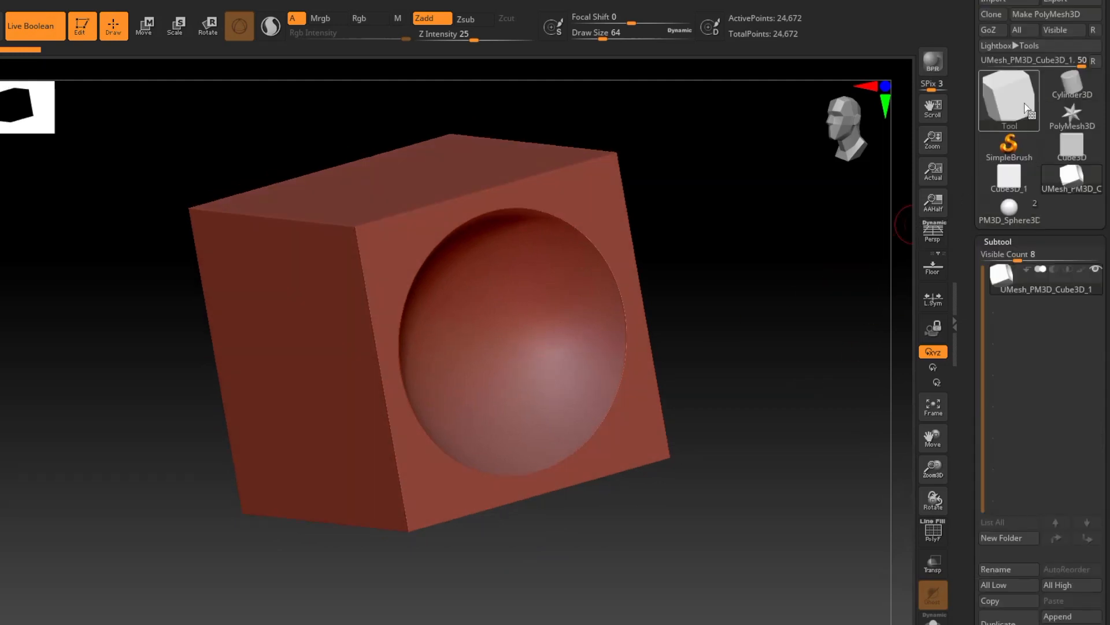
mouse_move(1026, 107)
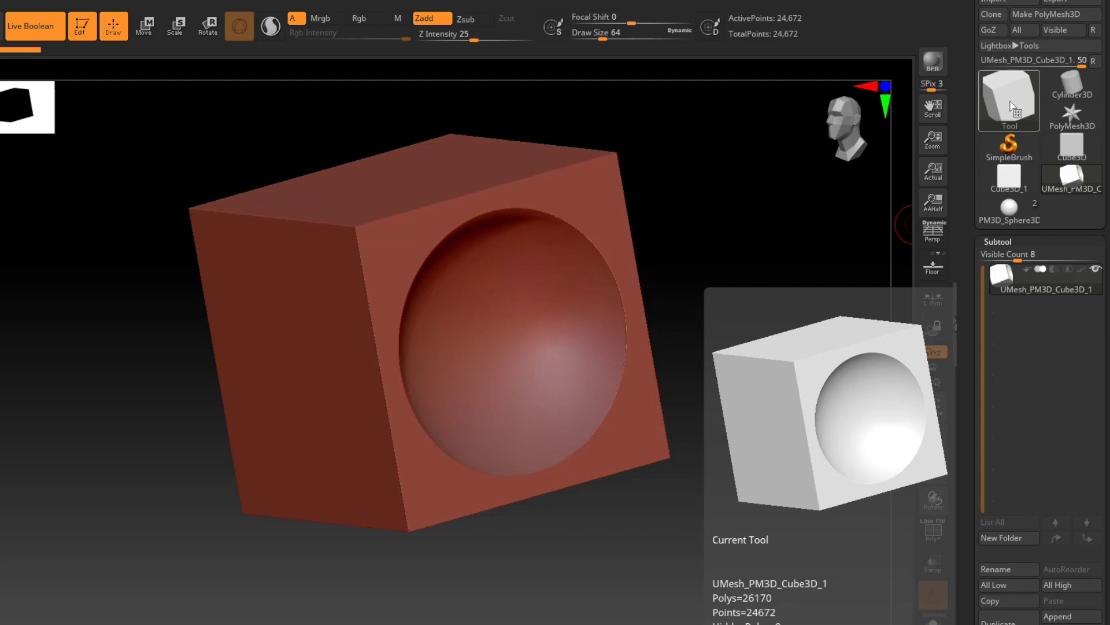
left_click(1012, 107)
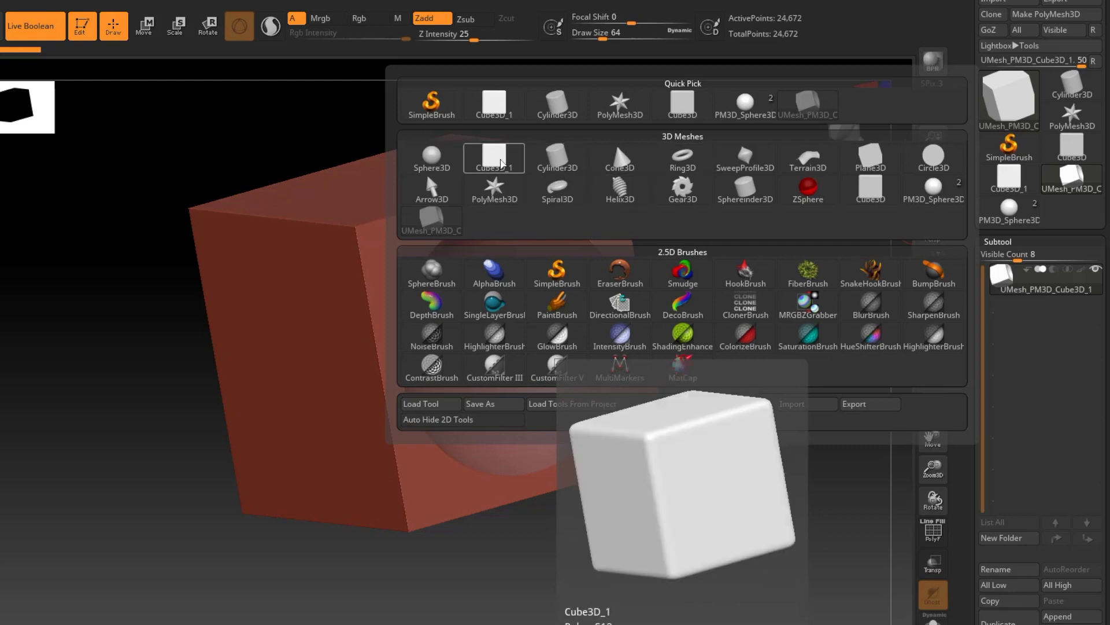
left_click(501, 162)
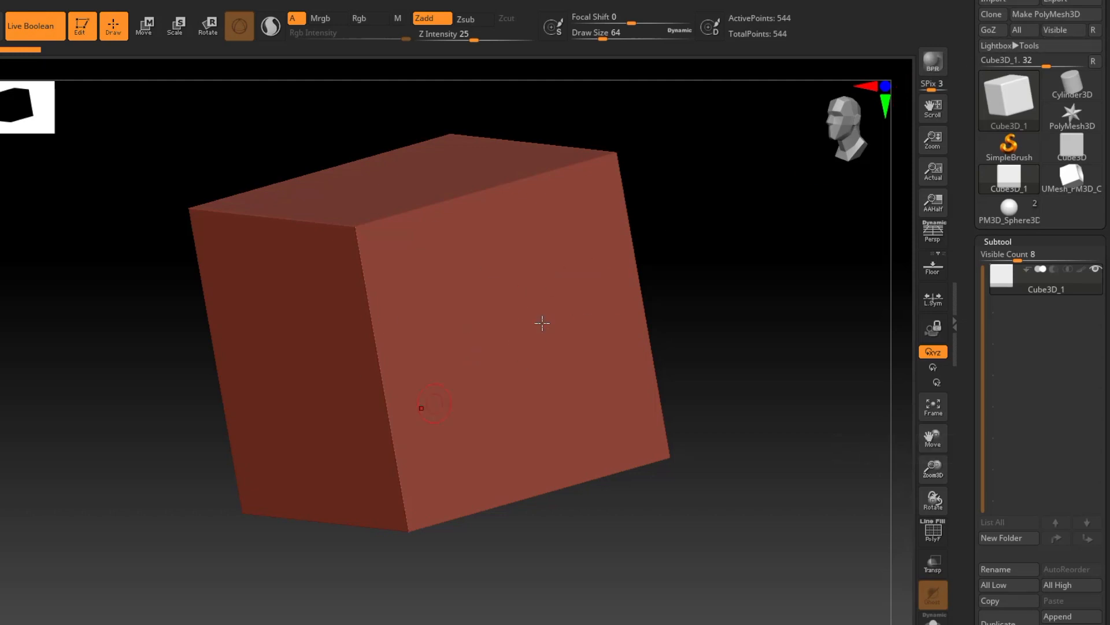
left_click(1064, 15)
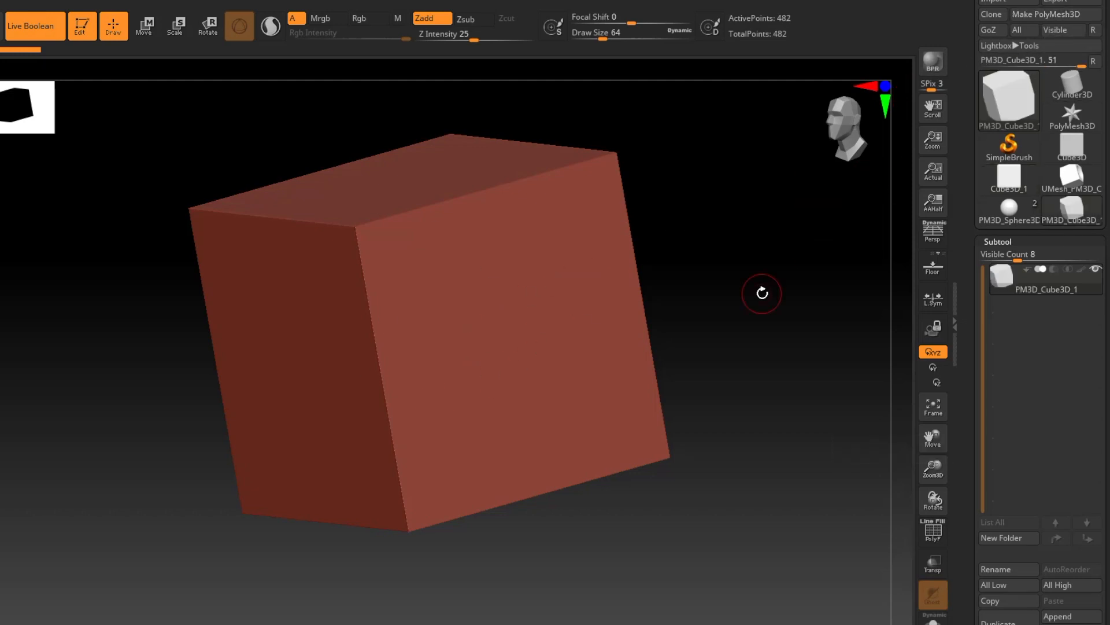
Append a Sphere3D as a second subtool below the cube.
scroll(1041, 313, "down", 3)
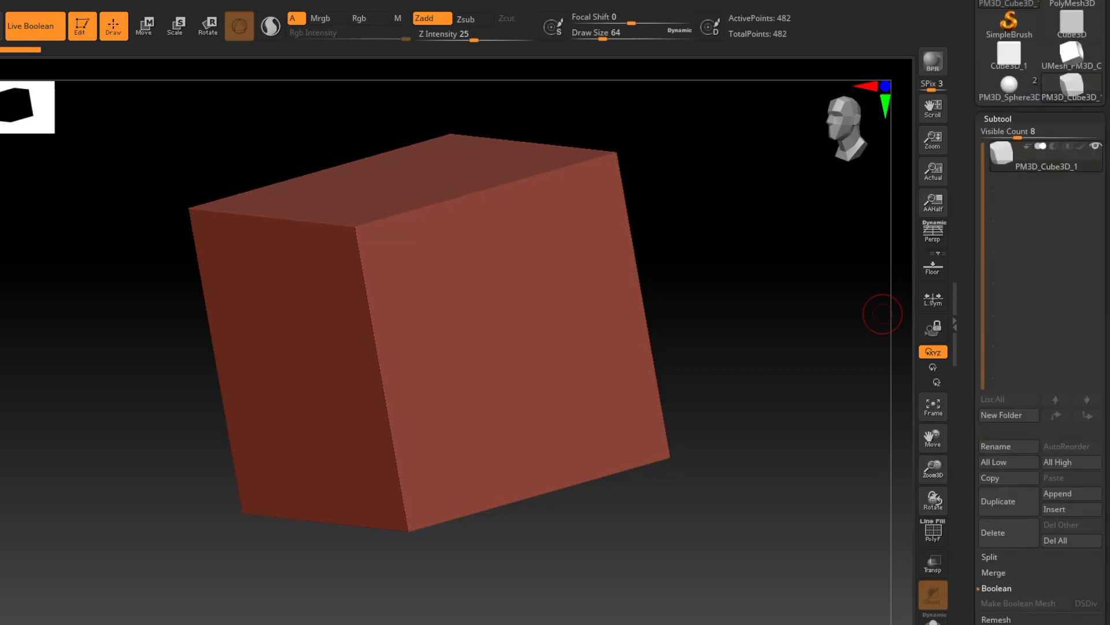
left_click(1069, 493)
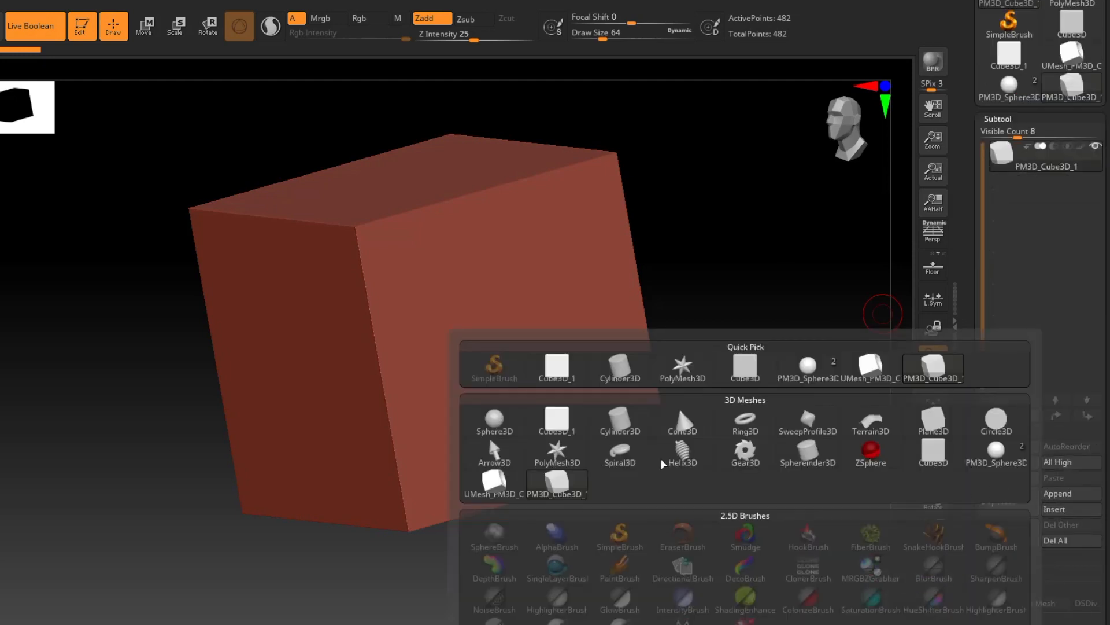
left_click(506, 429)
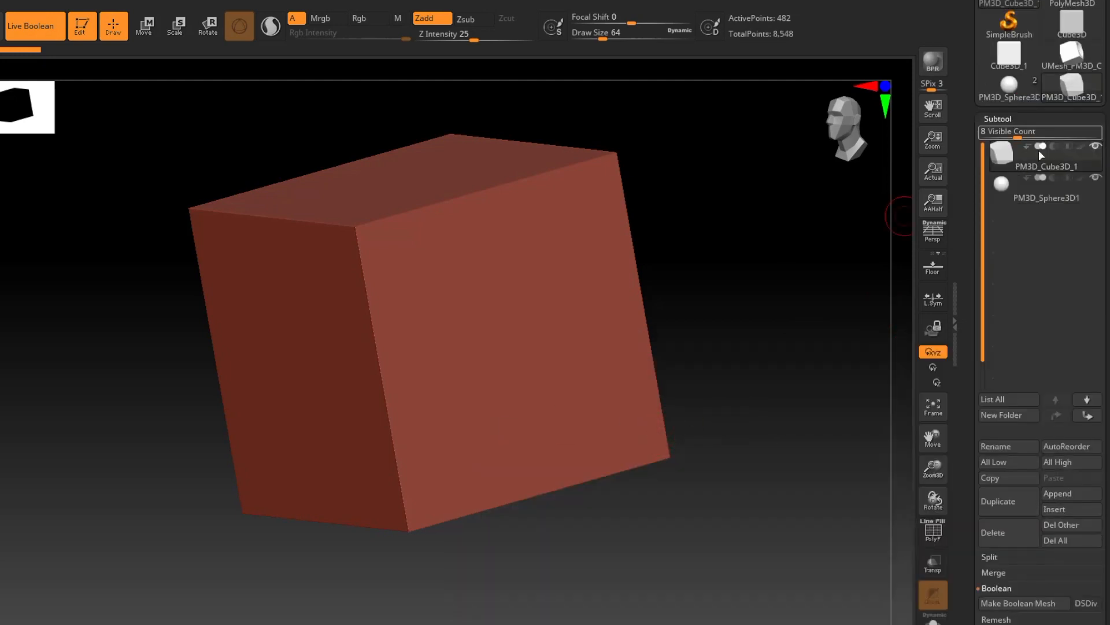
Scale the sphere subtool up uniformly until it completely encloses the cube, and return to Draw mode.
left_click(1044, 197)
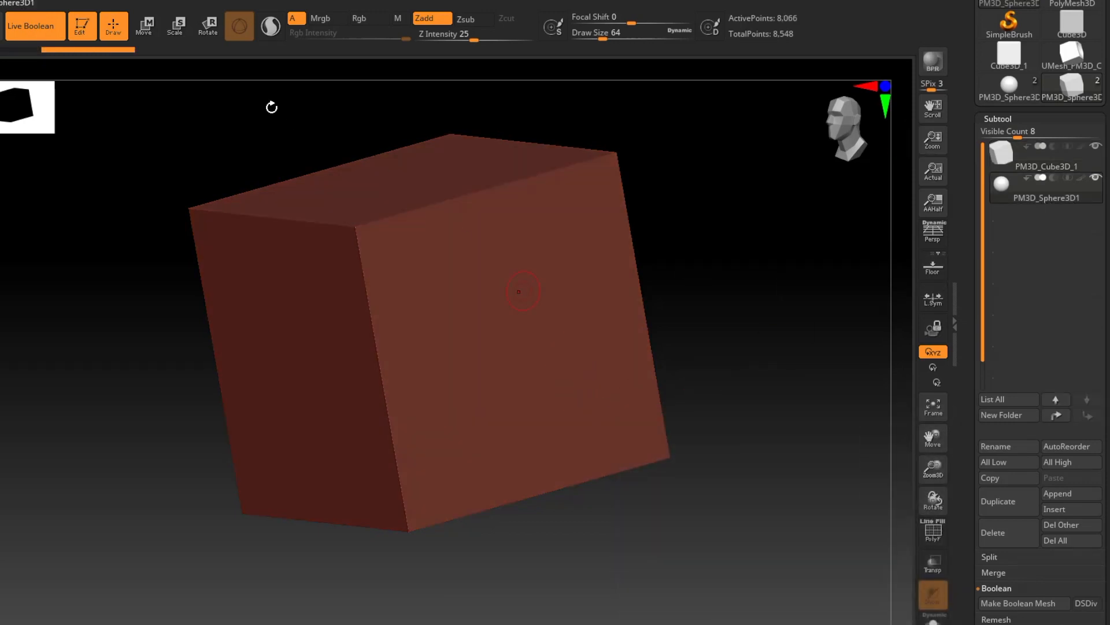
left_click(146, 26)
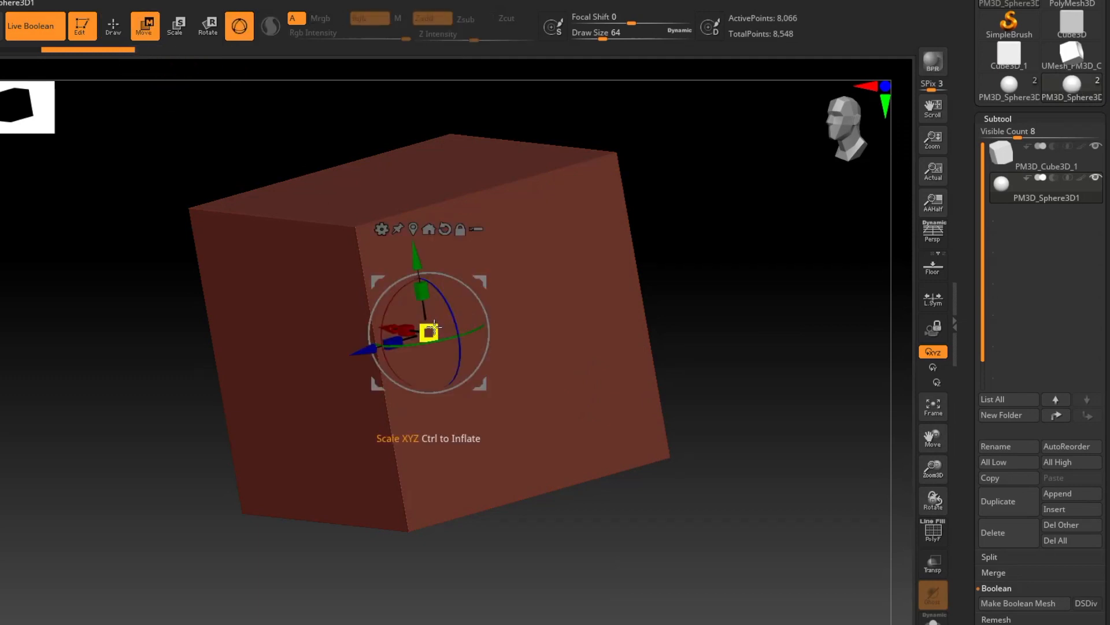
left_click_drag(434, 327, 599, 267)
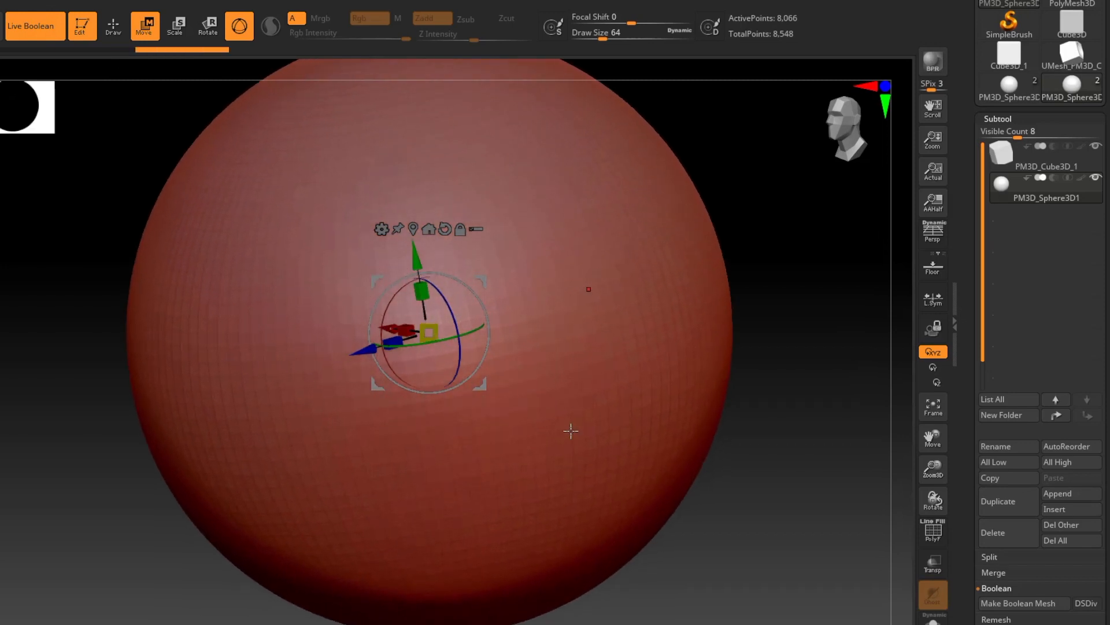
right_click_drag(584, 436, 612, 405, "alt")
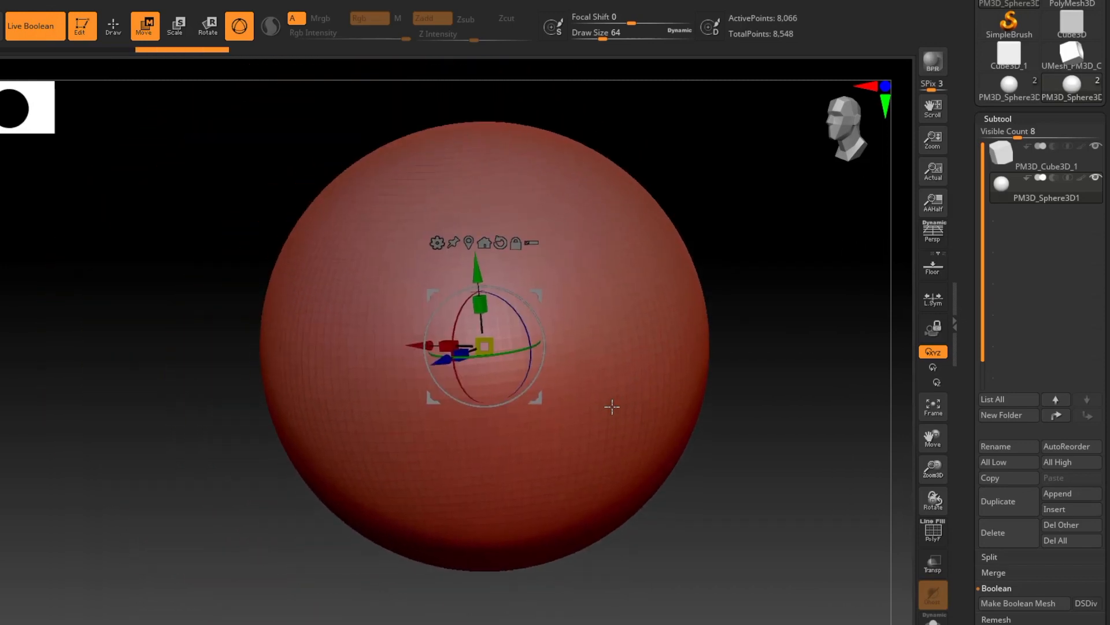
left_click(114, 26)
Mark the cube subtool as the Start group and set the sphere to intersection, viewing the Live Boolean preview.
left_click(1014, 167)
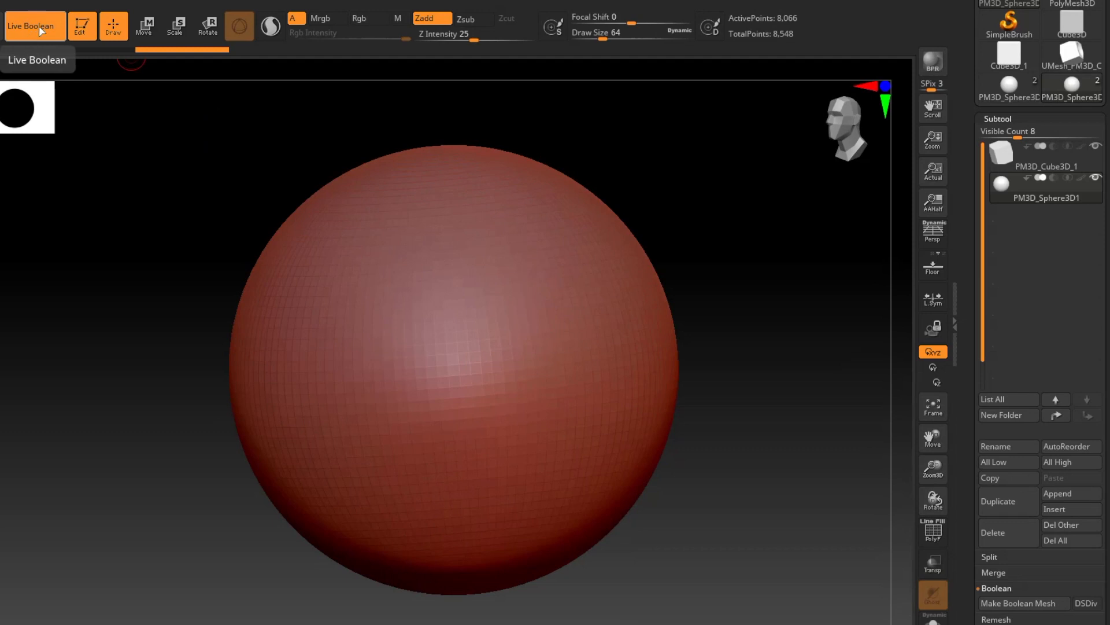
mouse_move(1024, 152)
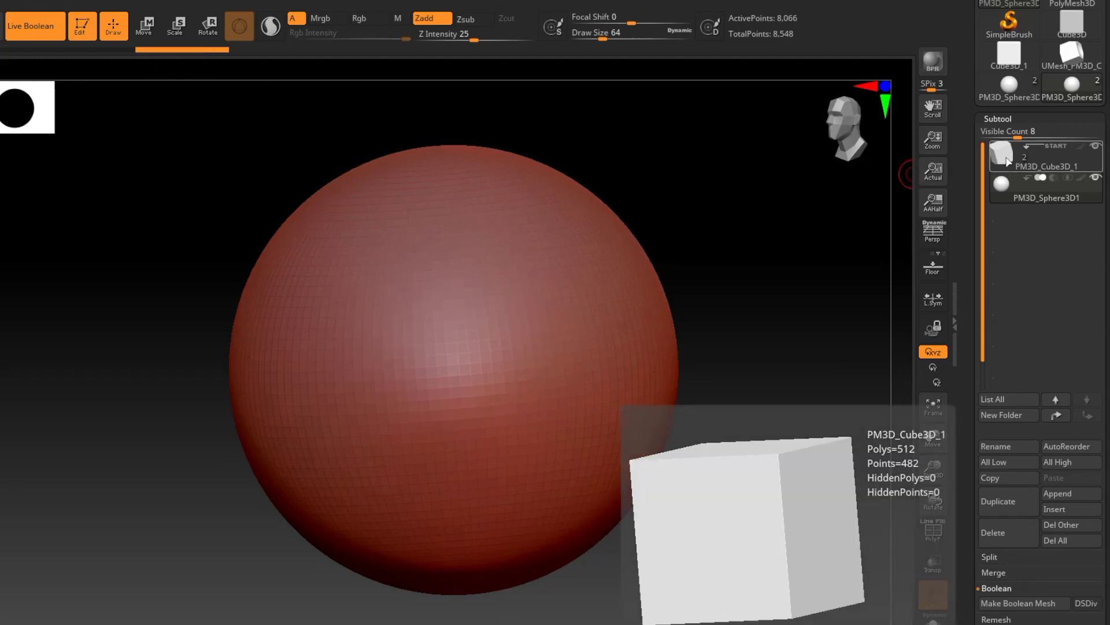
mouse_move(1053, 202)
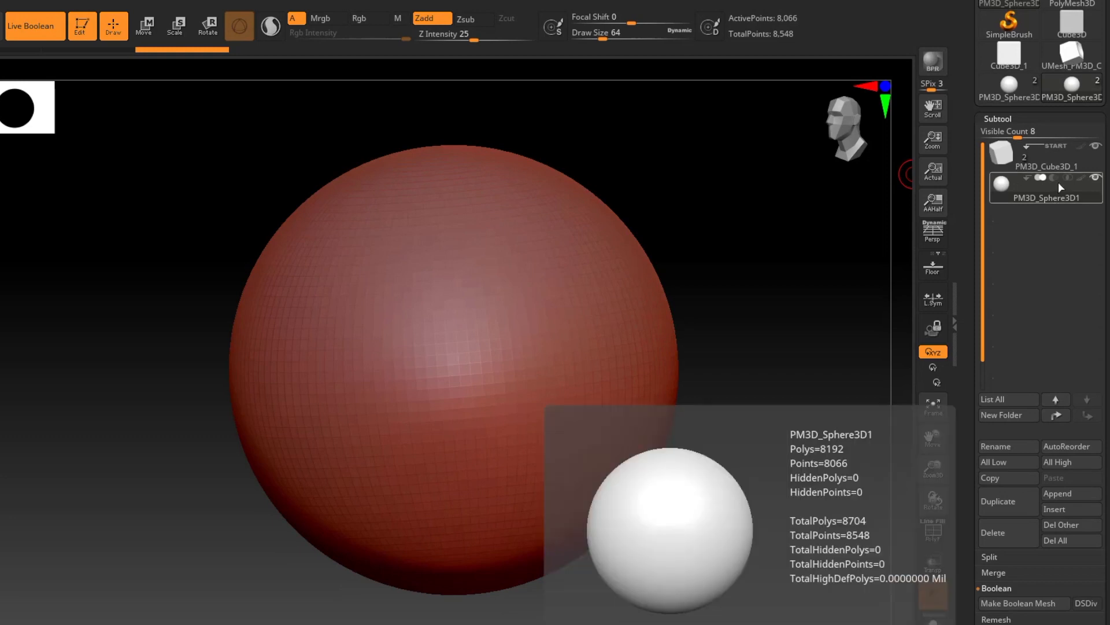
left_click(1068, 176)
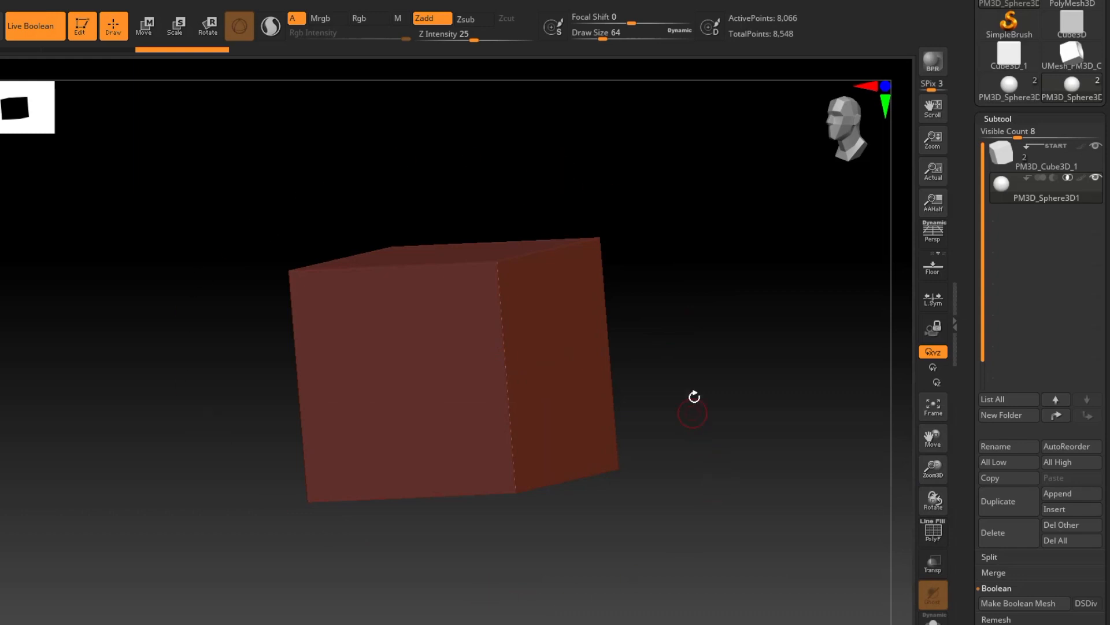
left_click_drag(694, 394, 685, 456)
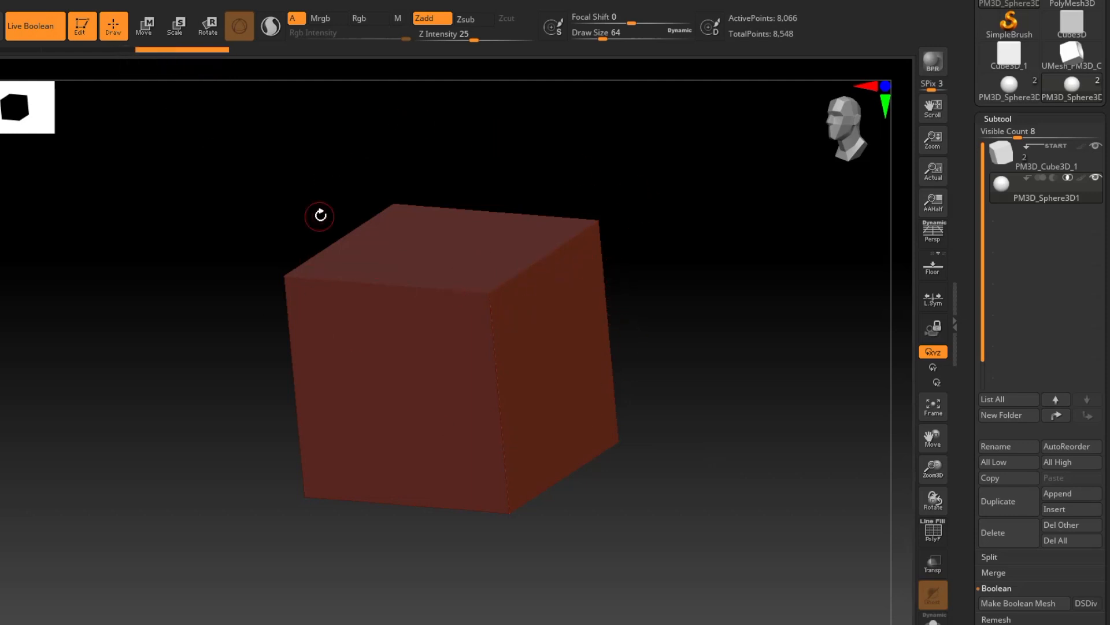
Scale the sphere down uniformly until the intersection becomes a rounded cube with flat circular faces.
left_click(146, 32)
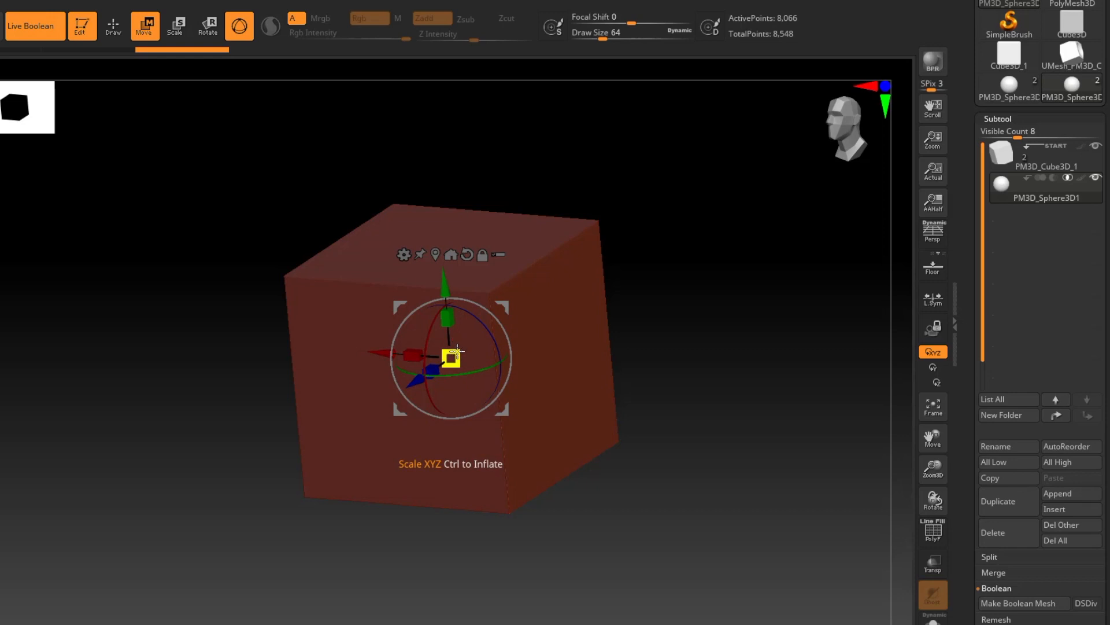
left_click_drag(457, 350, 401, 409)
right_click_drag(446, 415, 558, 442)
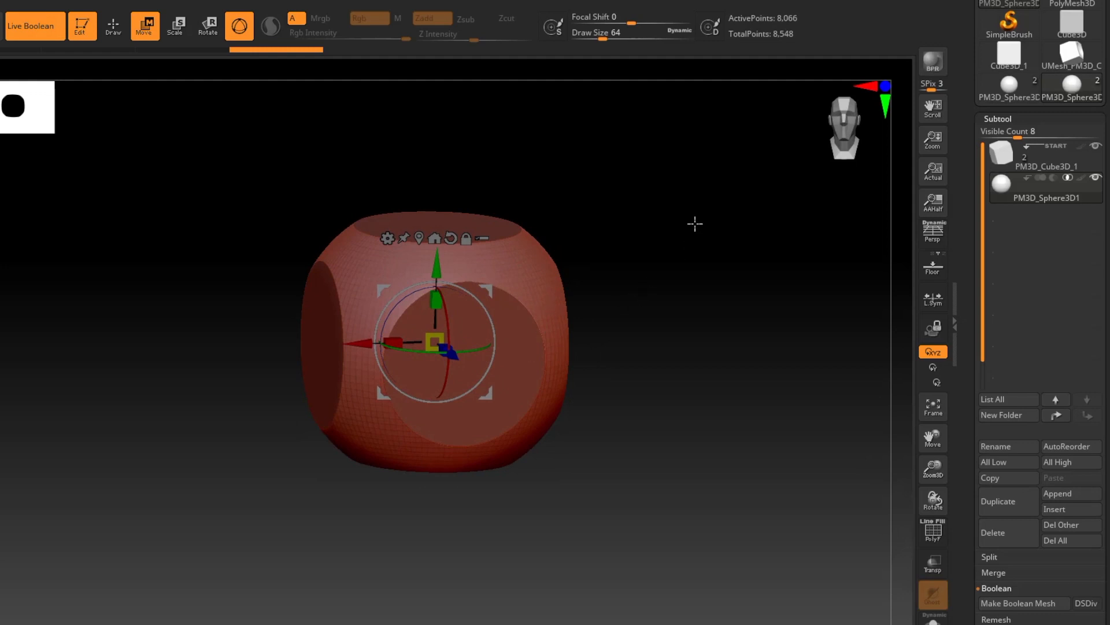
Turn Live Boolean off and divide the sphere's geometry twice to subdivision level 3.
left_click(48, 28)
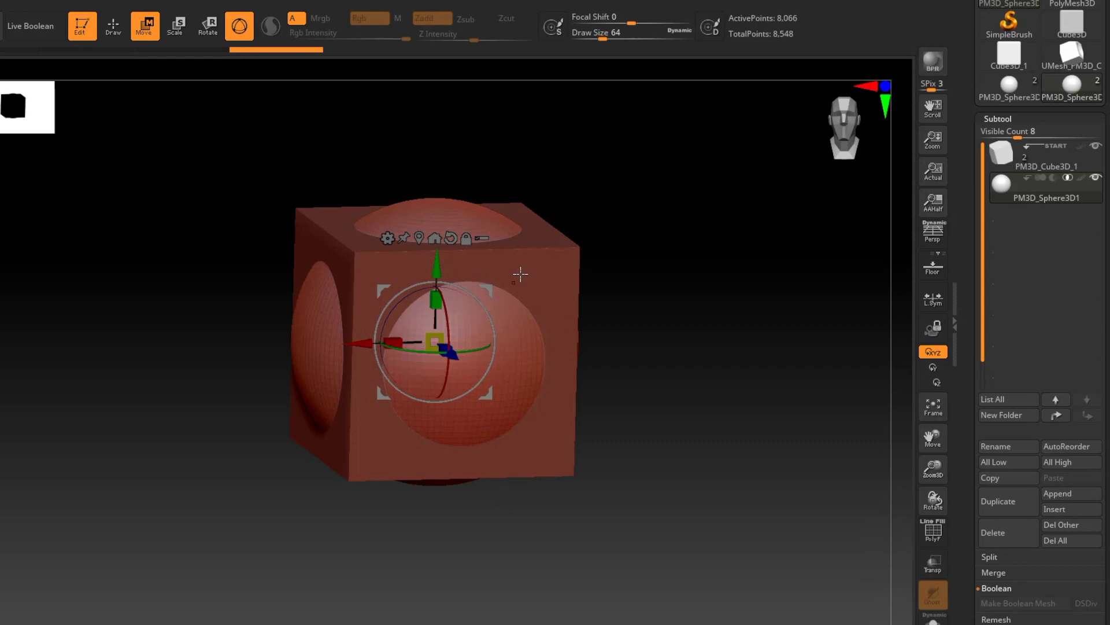
scroll(1009, 482, "down", 5)
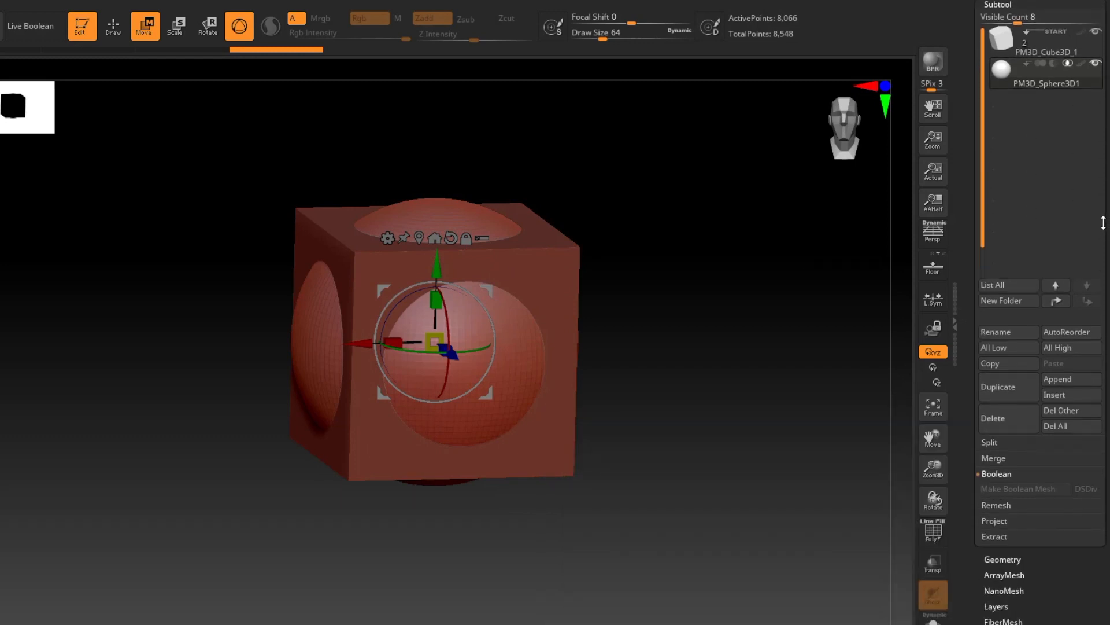
left_click(1009, 483)
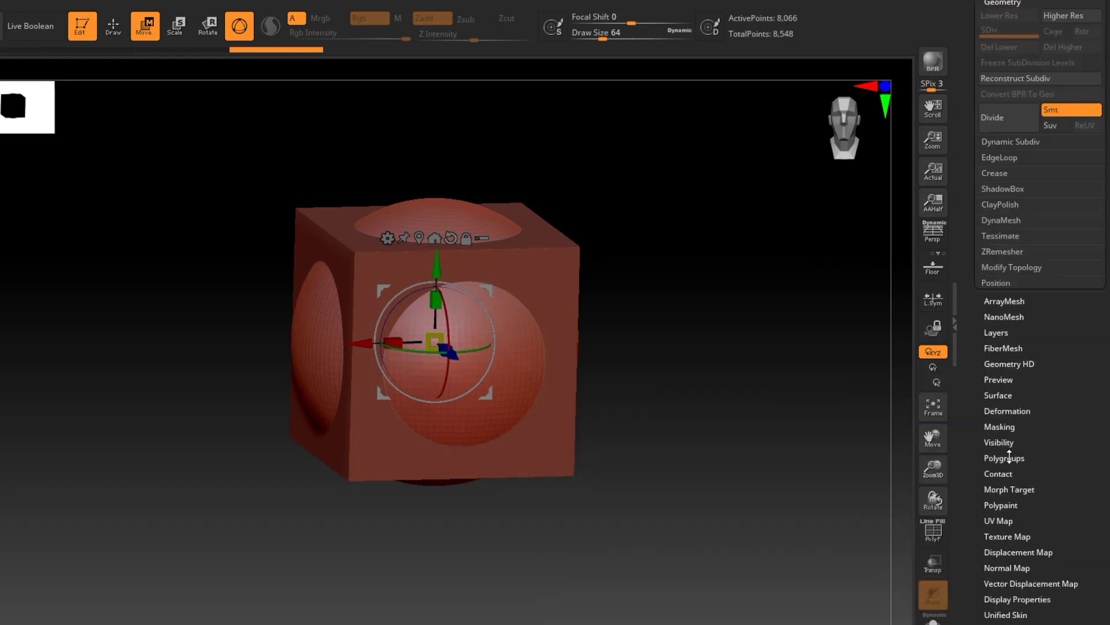
left_click_drag(1024, 333, 1026, 423)
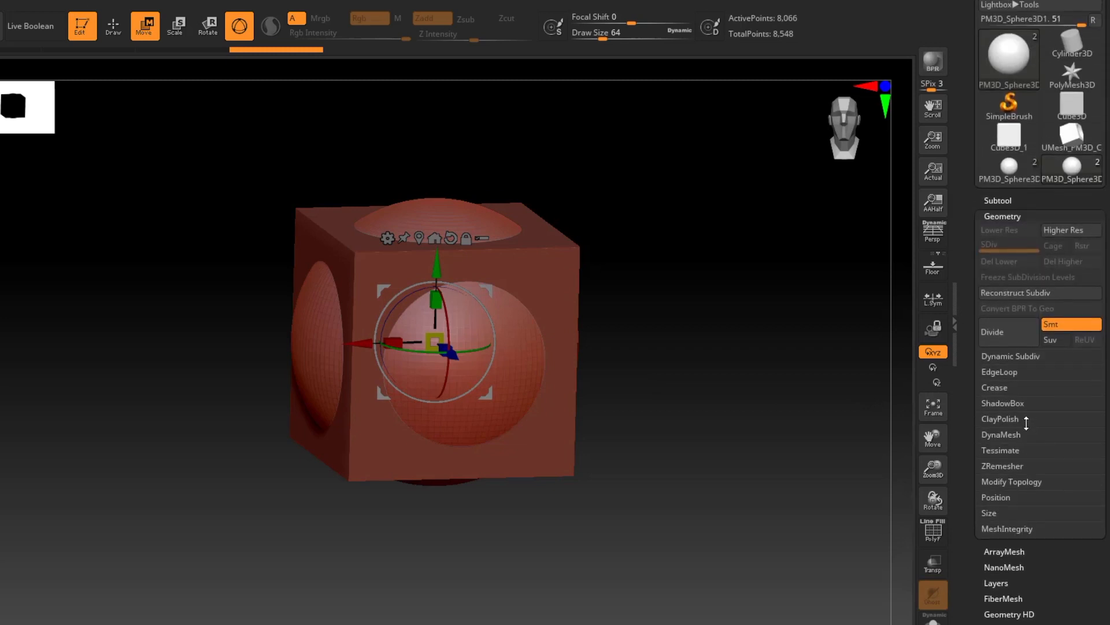
left_click(989, 331)
left_click(988, 331)
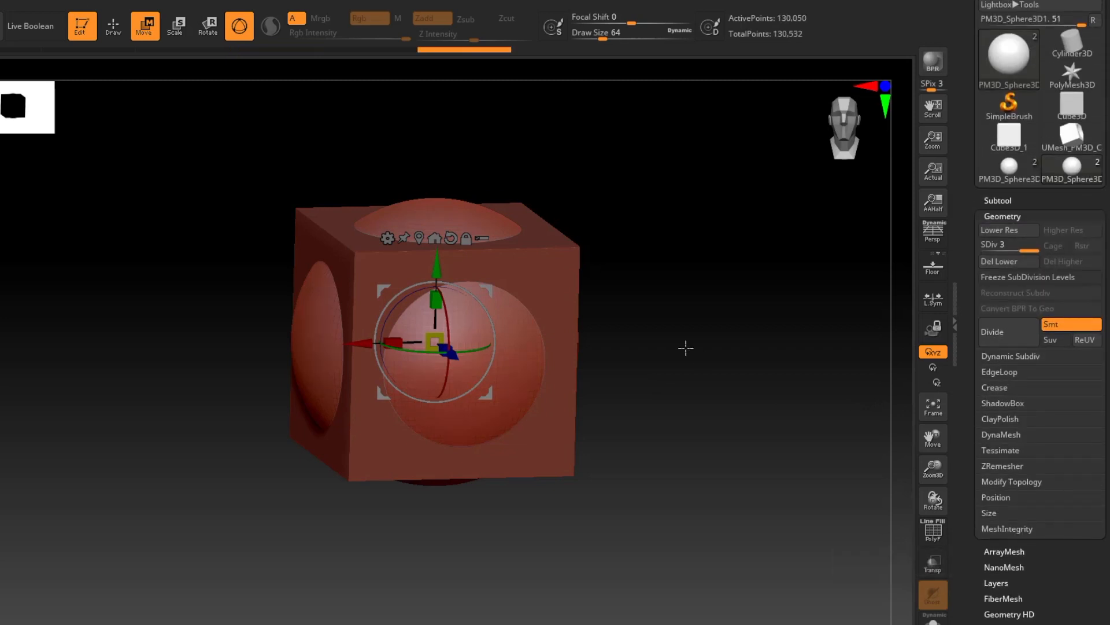
Turn Live Boolean back on with the subtool list open, and inspect the smoother intersection from several angles.
left_click(1003, 200)
mouse_move(1004, 239)
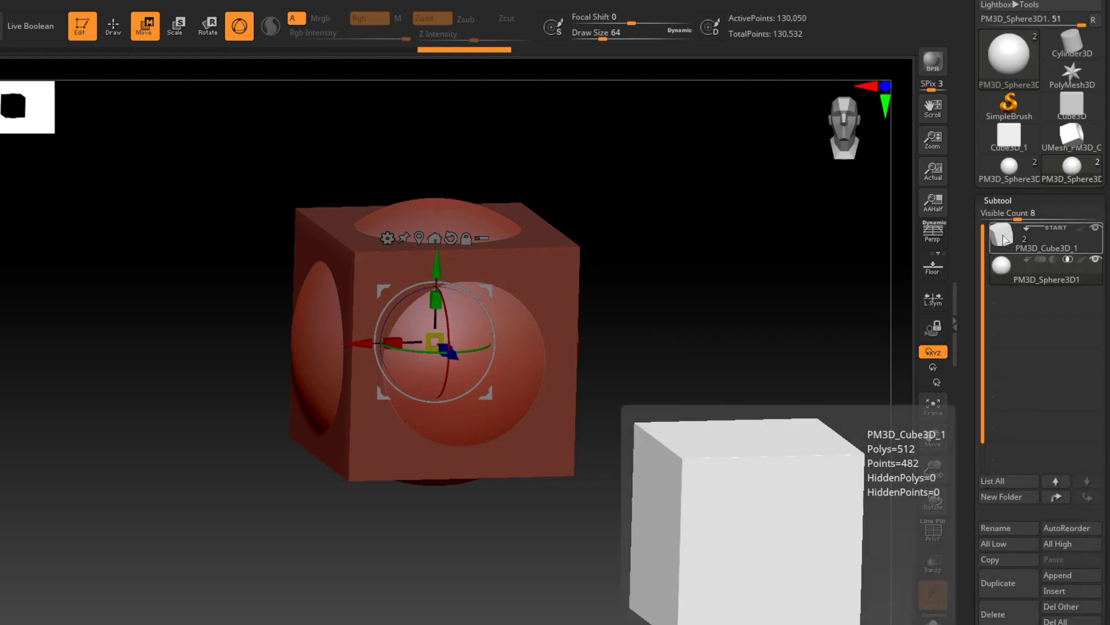
left_click(47, 37)
left_click_drag(598, 419, 623, 404)
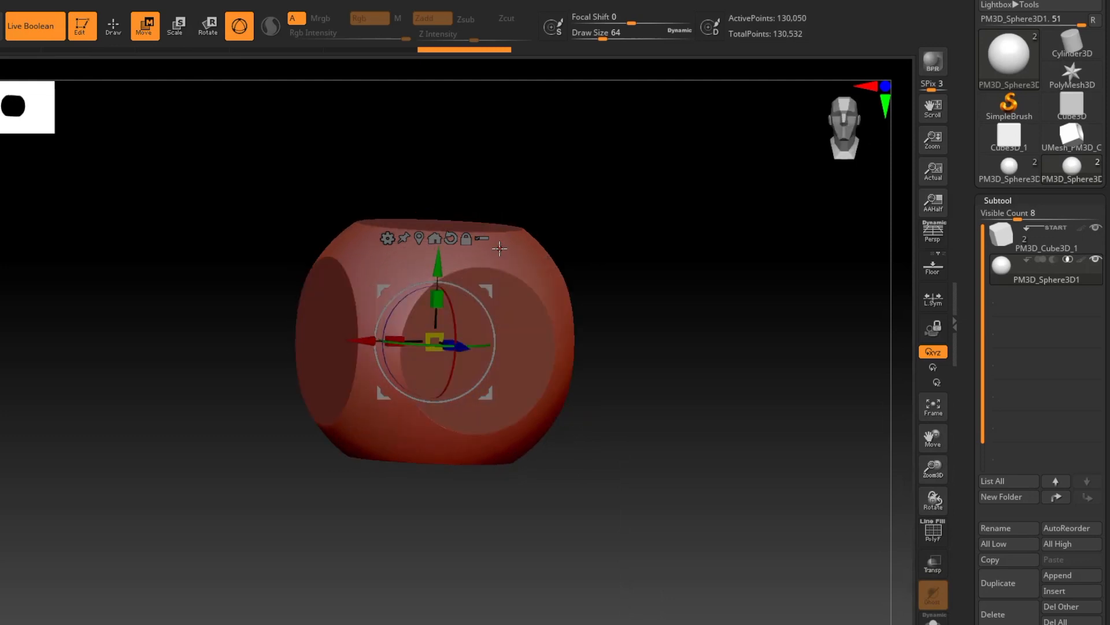
mouse_move(609, 403)
left_mouse_down()
mouse_move(625, 342)
mouse_move(615, 342)
mouse_move(624, 411)
mouse_move(565, 416)
mouse_move(588, 426)
mouse_move(590, 414)
left_mouse_up()
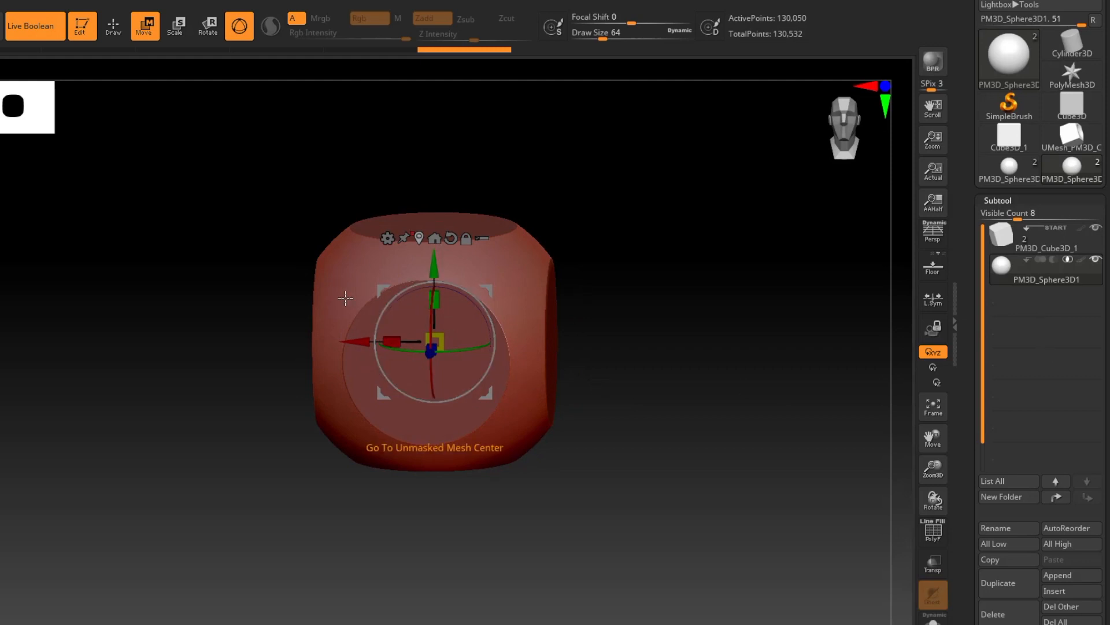
Fine-tune the sphere's uniform scale slightly and view the flat circular faces from another angle.
left_click_drag(565, 468, 545, 471)
left_click_drag(441, 336, 441, 337)
left_click_drag(650, 450, 652, 485)
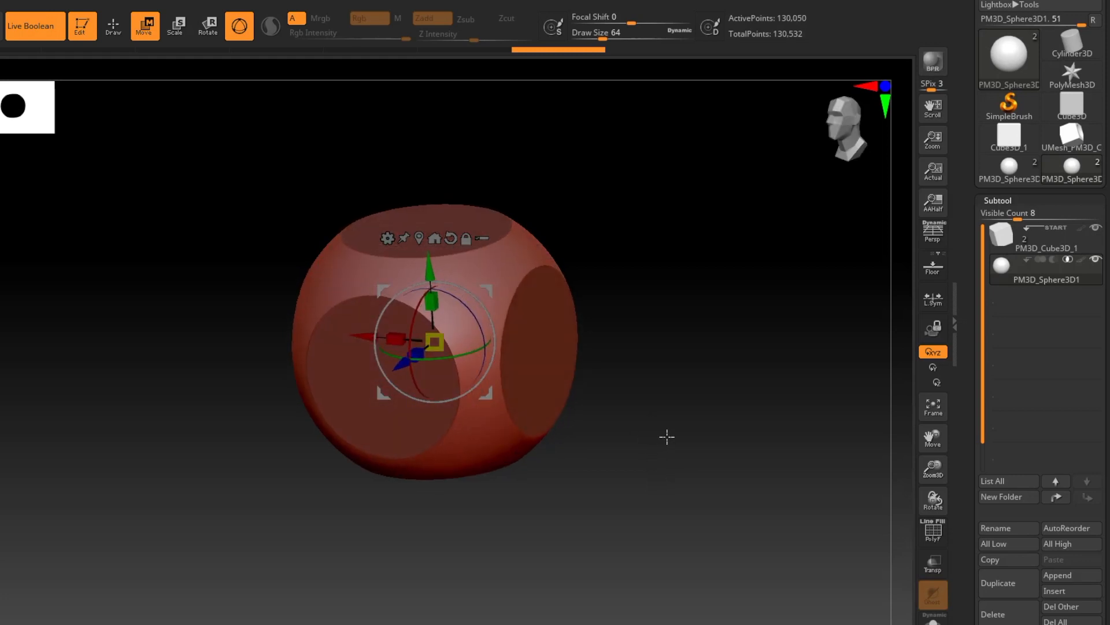
Return to Draw mode and make a Boolean mesh from the intersected cube and sphere.
left_click_drag(1105, 357, 1108, 293)
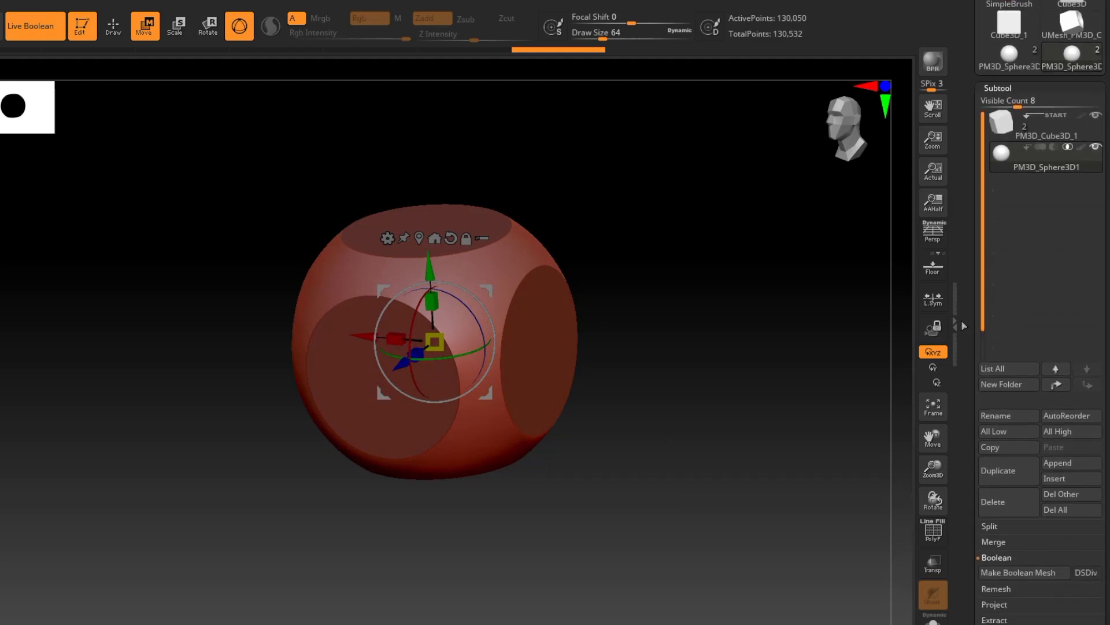
left_click(114, 25)
mouse_move(570, 407)
left_mouse_down()
mouse_move(575, 303)
mouse_move(572, 401)
mouse_move(550, 391)
mouse_move(566, 399)
left_mouse_up()
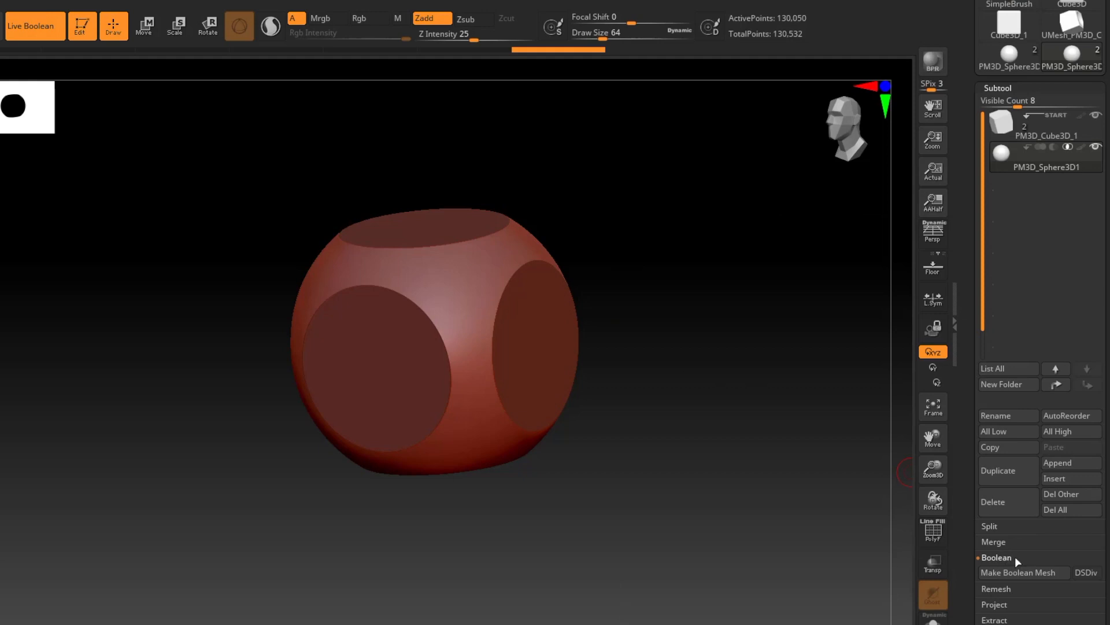
left_click(1043, 572)
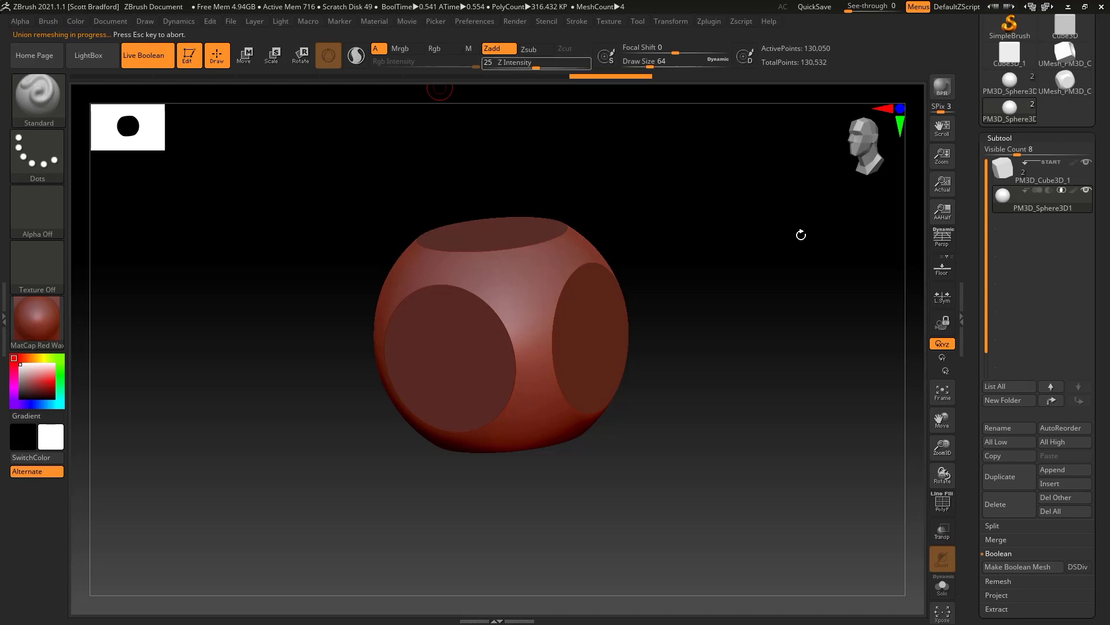
Switch to the UMesh_PM3D_Cube3D_2 tool and inspect the rounded cube from several angles.
scroll(1057, 202, "up", 3)
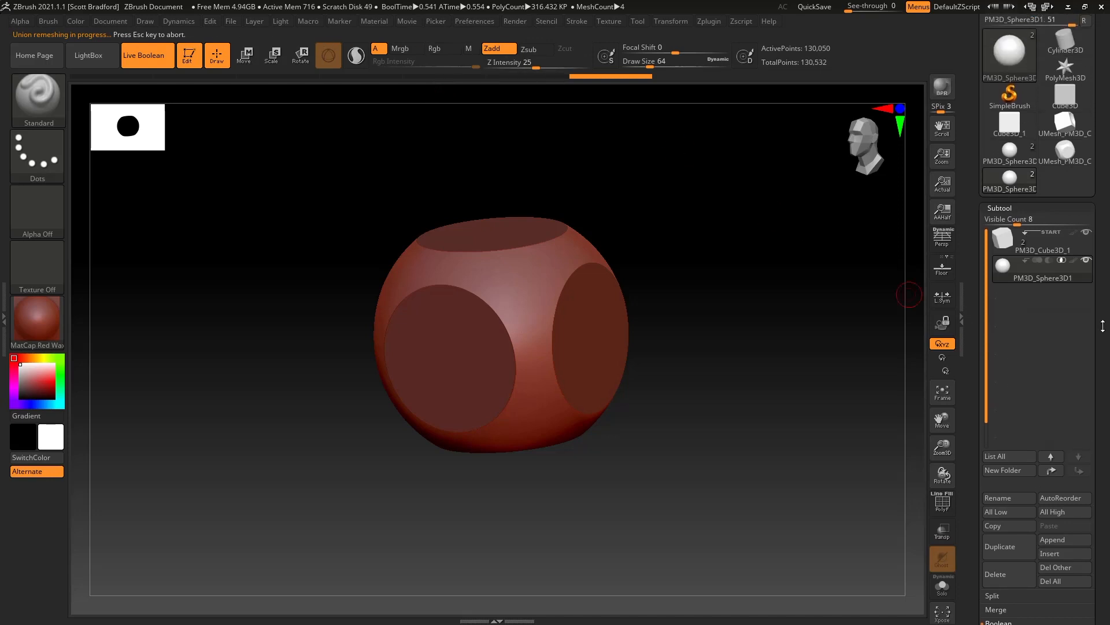
mouse_move(1064, 166)
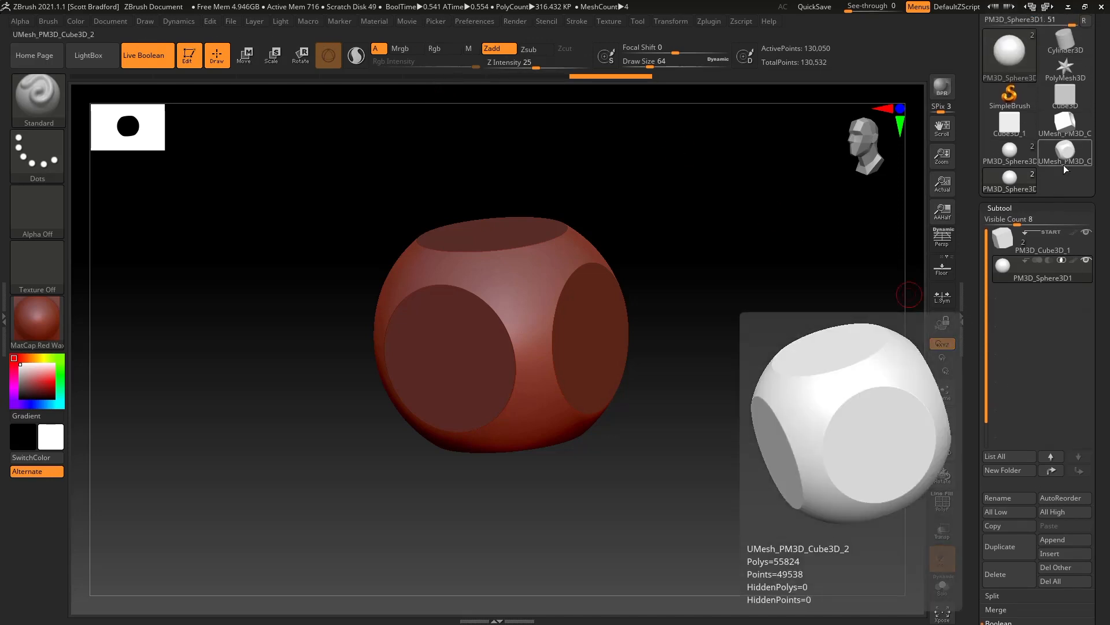
left_click(1067, 155)
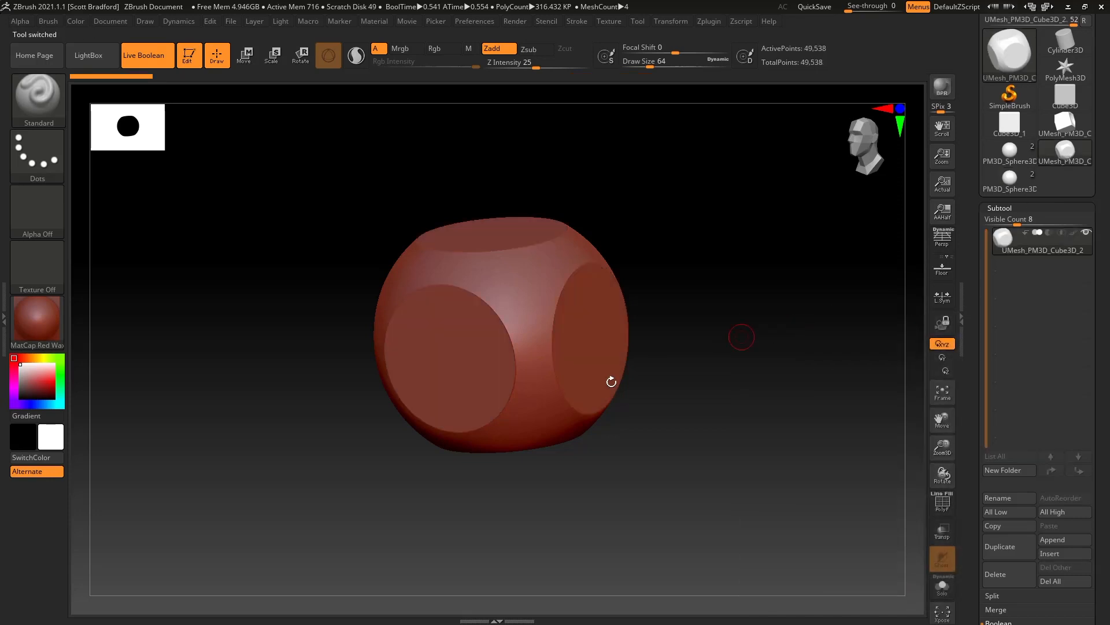
mouse_move(610, 379)
left_mouse_down()
mouse_move(617, 327)
mouse_move(634, 388)
mouse_move(650, 371)
mouse_move(607, 377)
mouse_move(614, 393)
left_mouse_up()
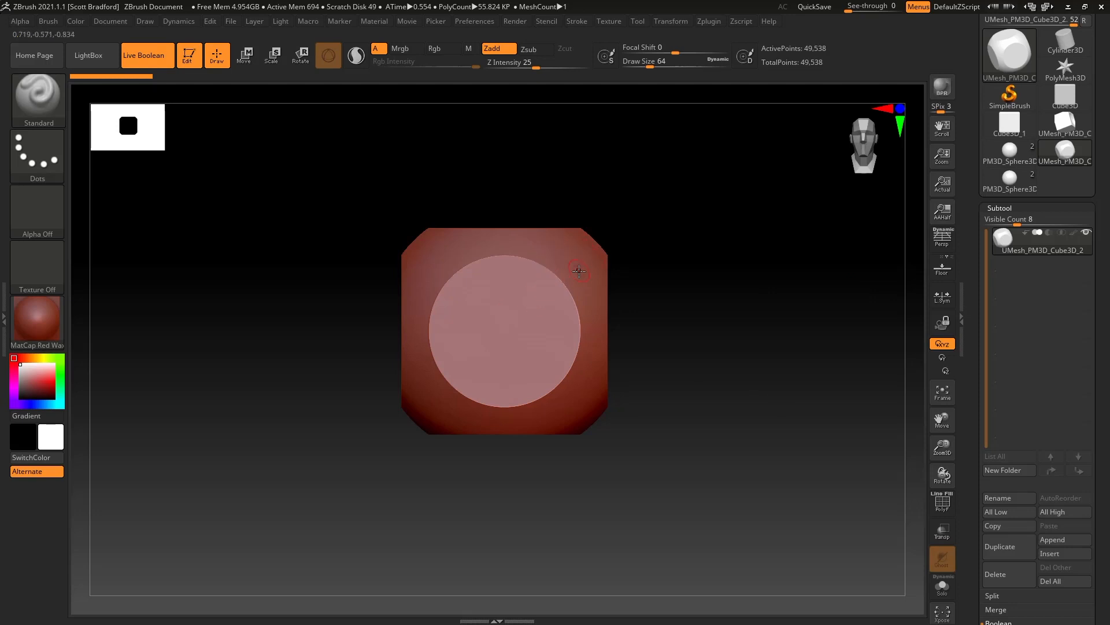
Append a Cylinder3D as a new subtool to the rounded cube.
right_click_drag(570, 264, 576, 245)
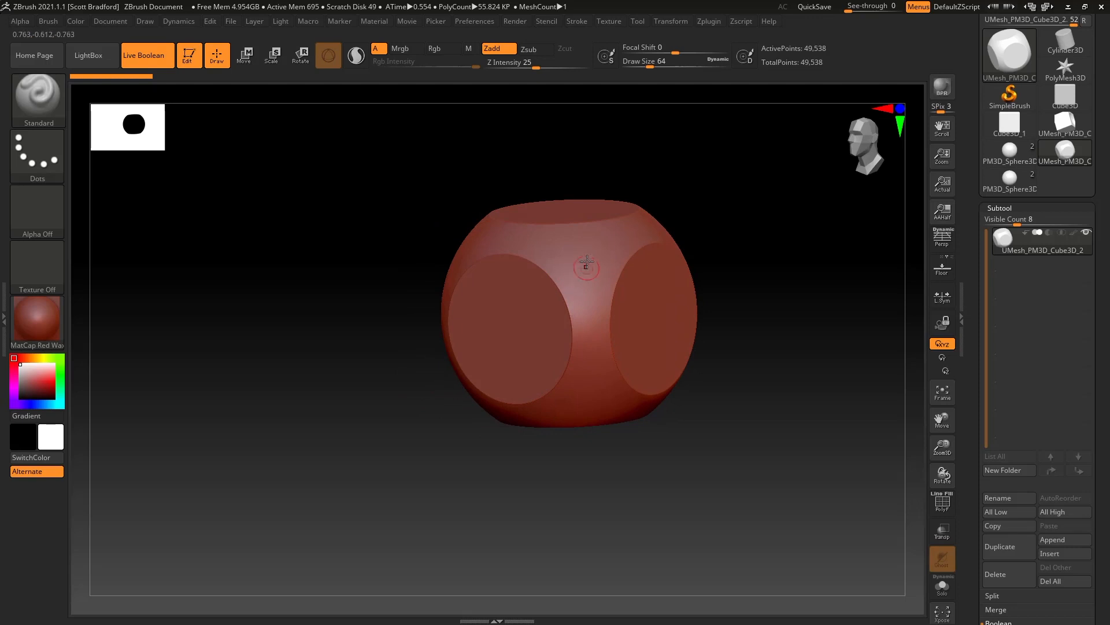
right_click_drag(571, 300, 581, 340)
right_click_drag(507, 351, 542, 355, "alt")
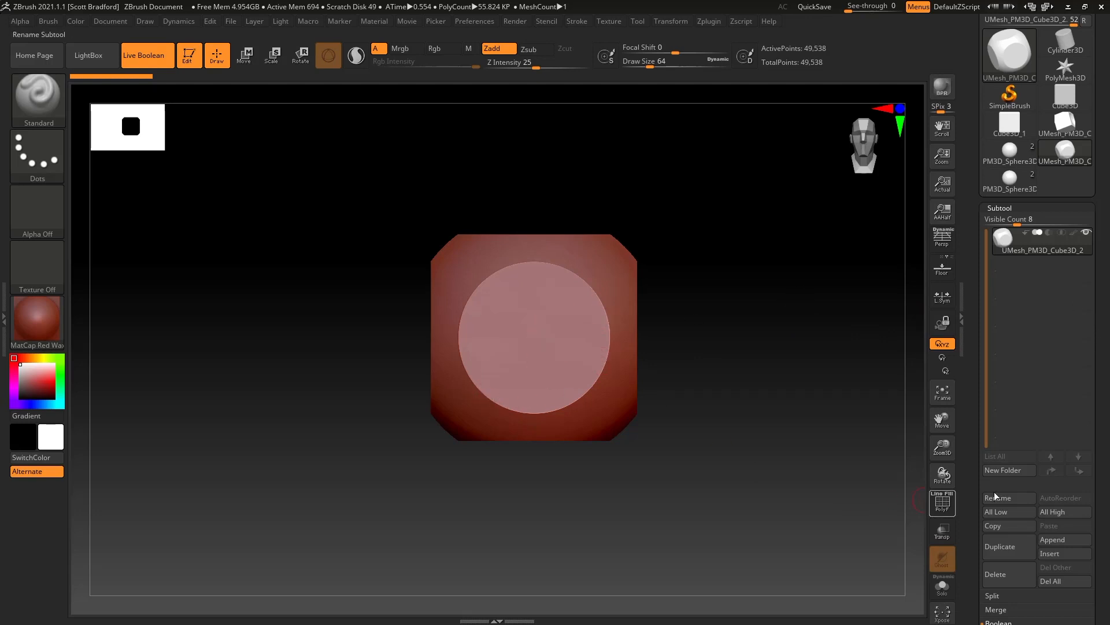
scroll(1103, 414, "down", 2)
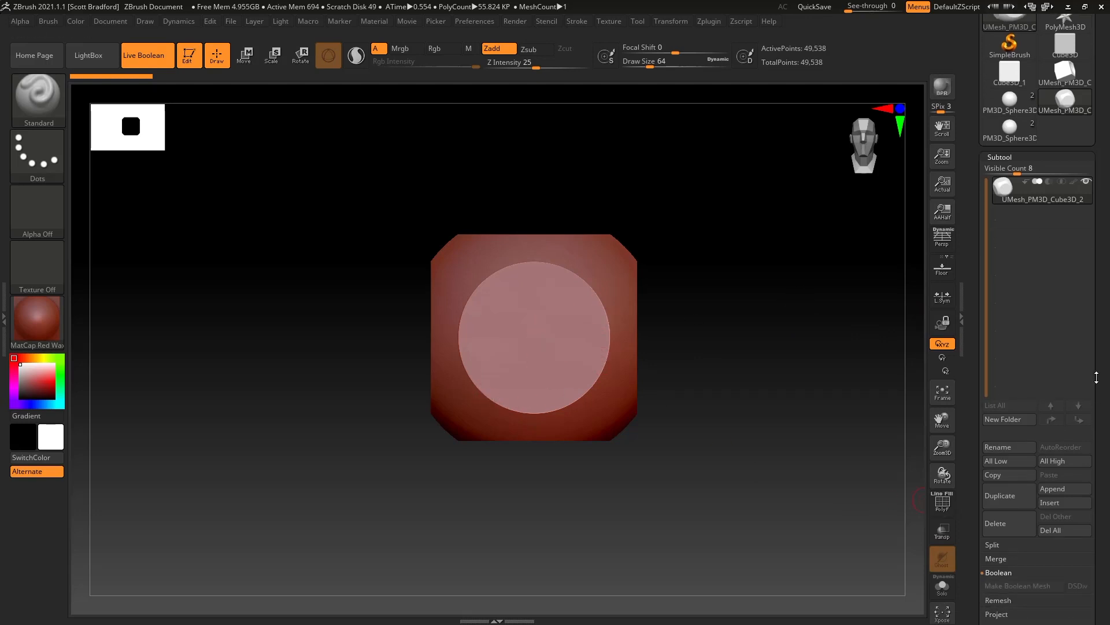
left_click(1062, 490)
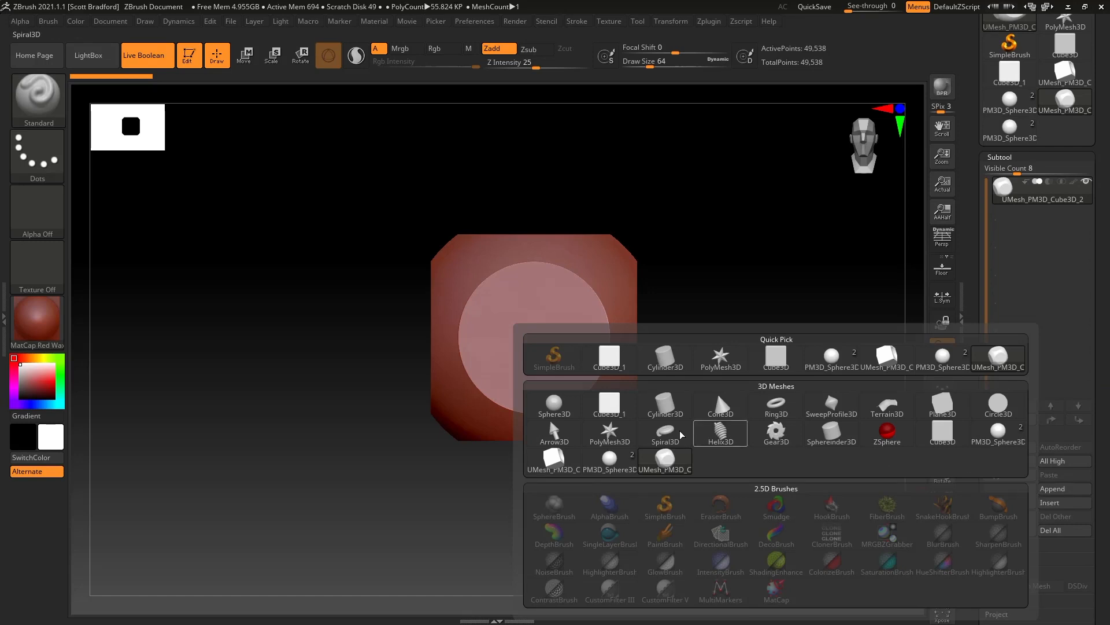
left_click(668, 416)
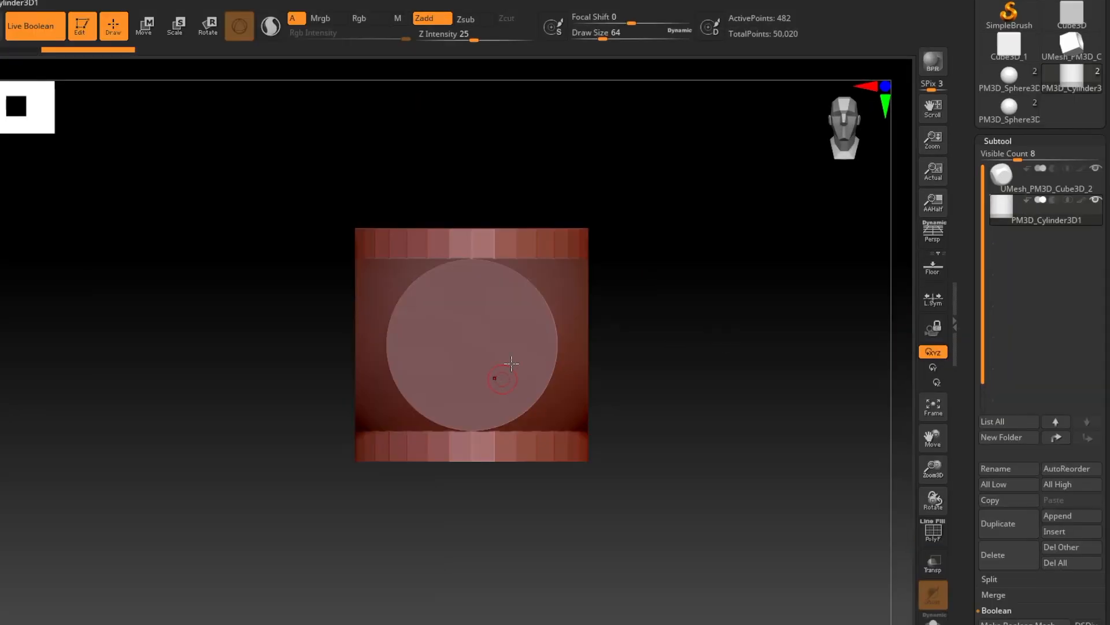
Stretch the cylinder along its vertical axis to about twice its height, so it extends beyond both ends of the rounded cube.
left_click_drag(559, 359, 446, 317)
left_click(146, 20)
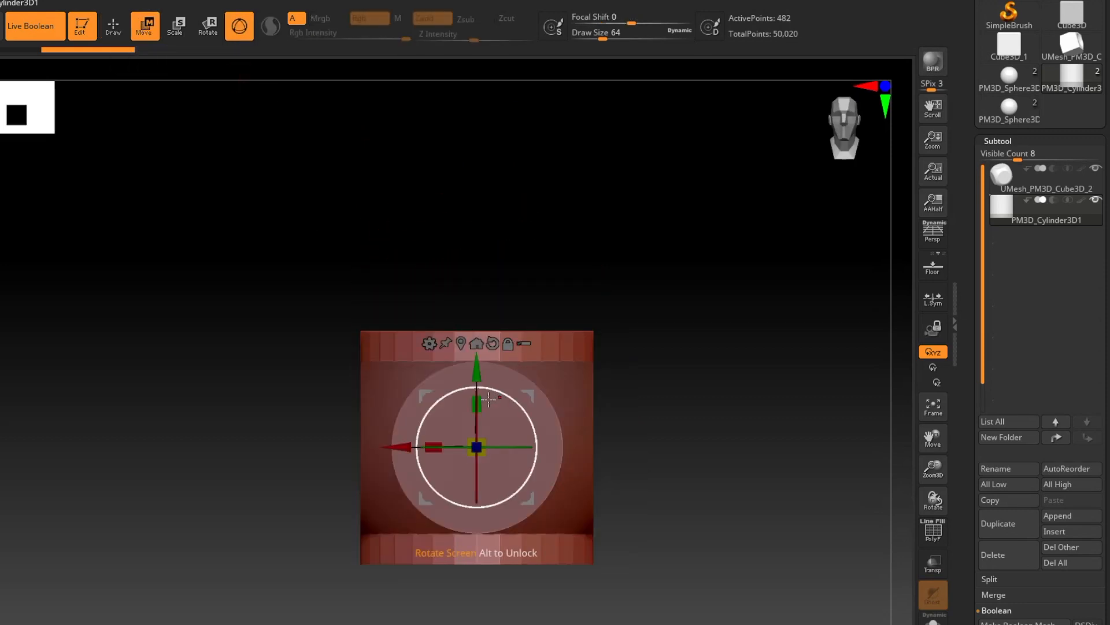
left_click_drag(477, 403, 501, 268)
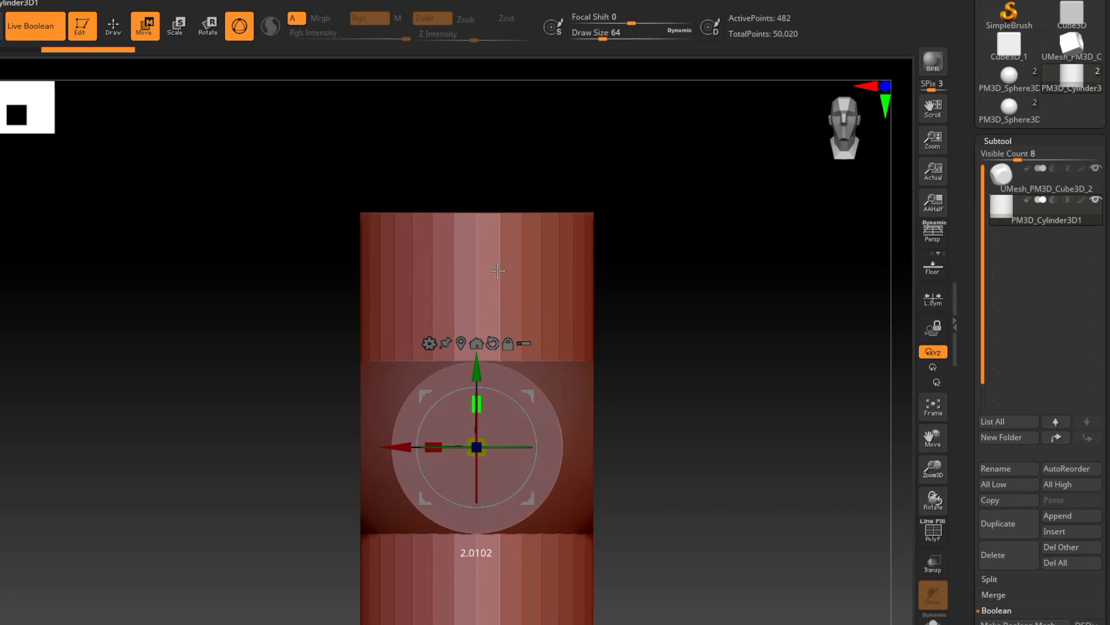
right_click_drag(571, 396, 559, 322, "alt")
left_click_drag(580, 303, 580, 453)
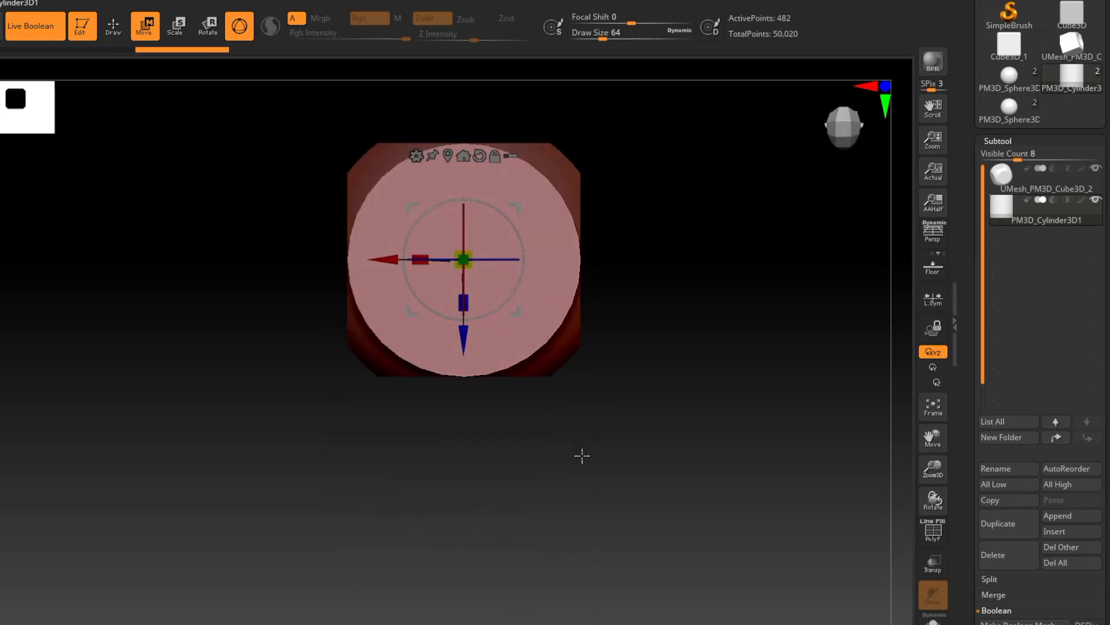
Scale the cylinder down uniformly until it is slightly narrower than the cube's flat circular face, and return to Draw mode.
left_click_drag(471, 247, 399, 275)
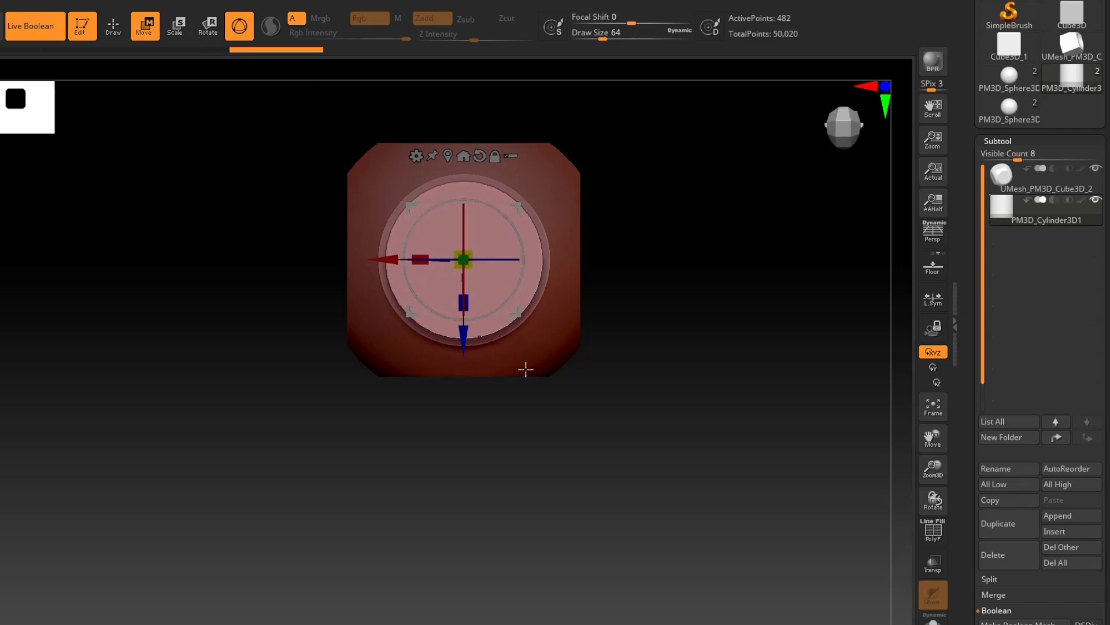
left_click_drag(525, 366, 519, 298)
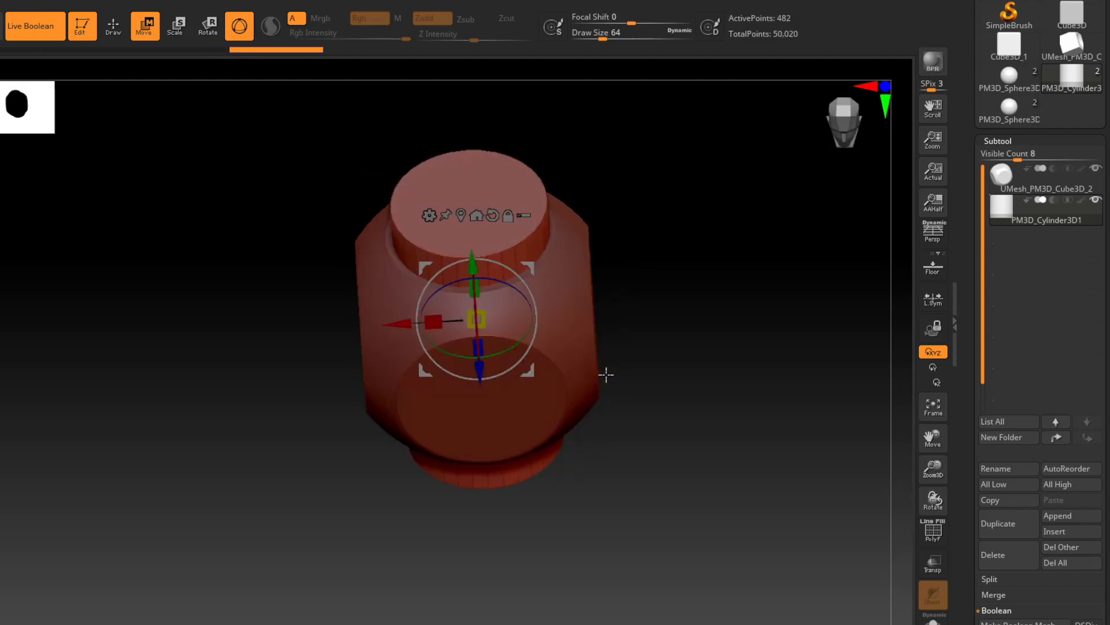
left_click_drag(605, 372, 577, 326)
key("q")
mouse_move(535, 315)
right_mouse_down("alt")
mouse_move(565, 349)
mouse_move(550, 344)
right_mouse_up("alt")
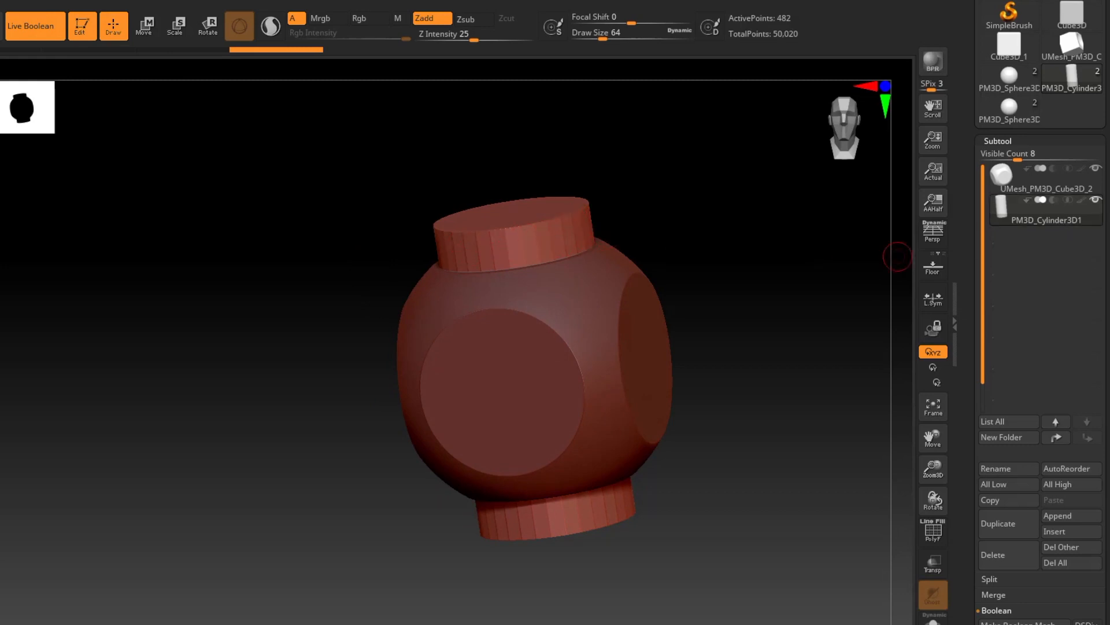
Turn on Dynamic Subdiv for the cylinder to smooth it, and inspect its rounded ends from several angles.
scroll(1035, 231, "down", 5)
scroll(1035, 231, "up", 4)
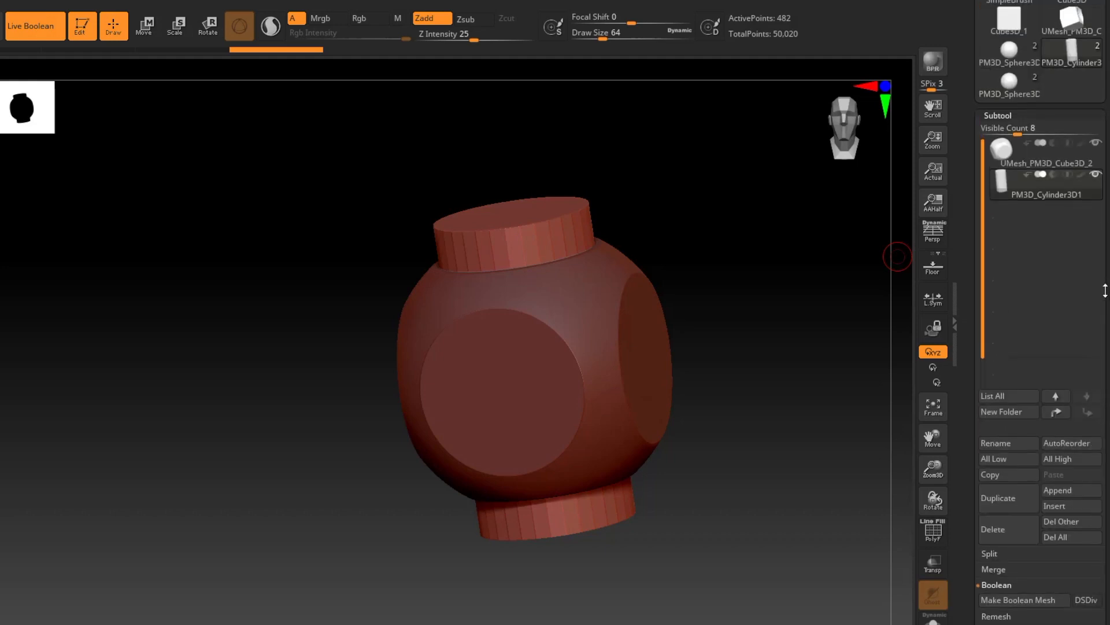
scroll(978, 289, "down", 5)
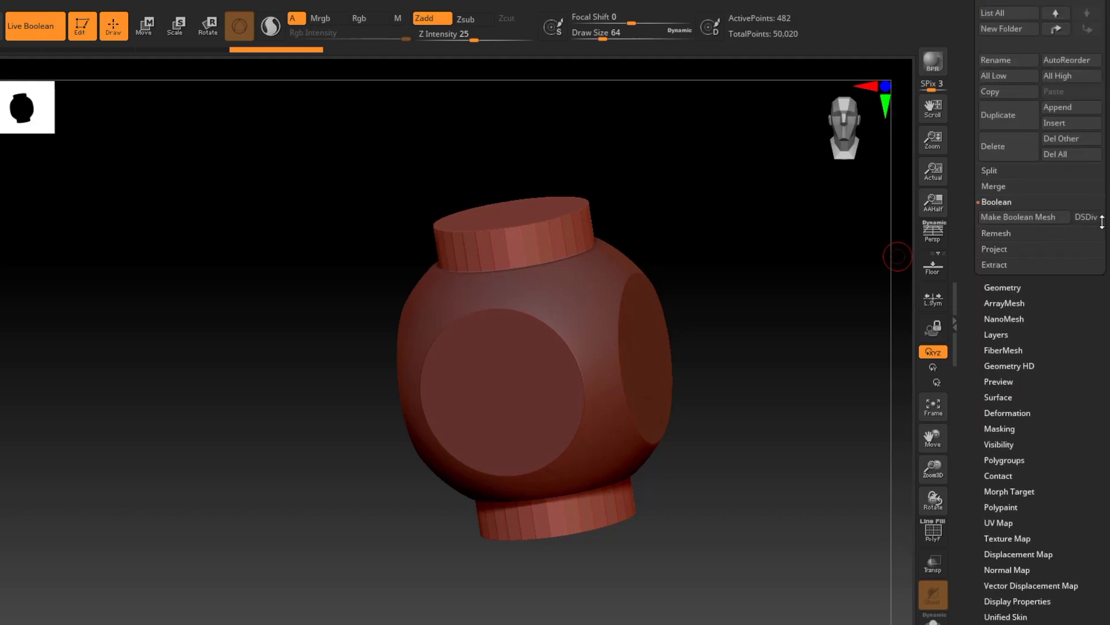
left_click(1005, 283)
scroll(1041, 353, "up", 5)
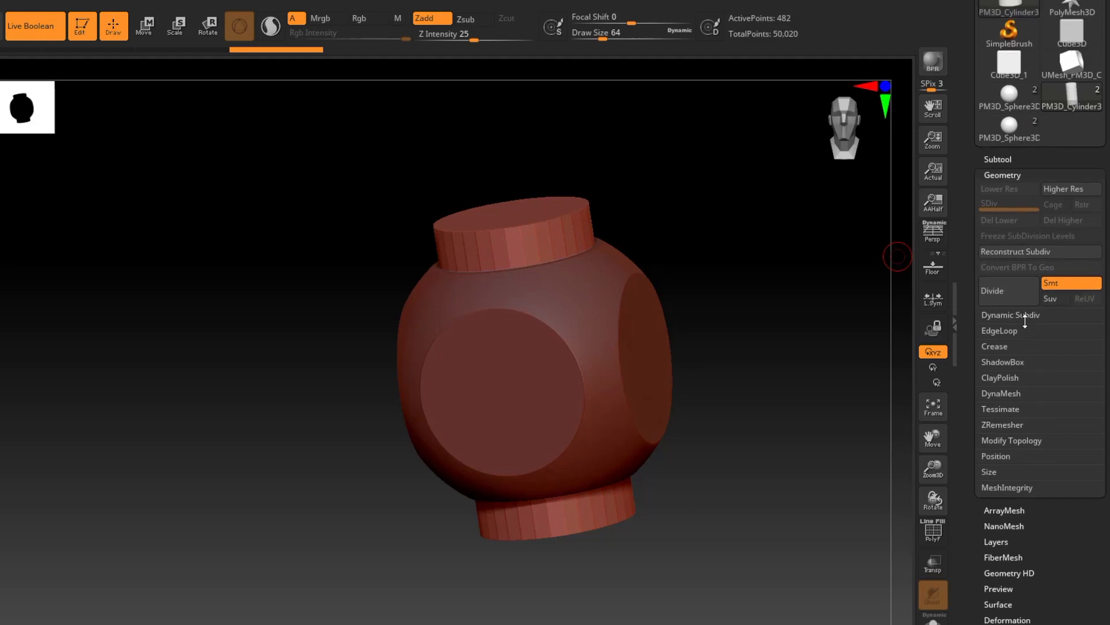
left_click(1018, 314)
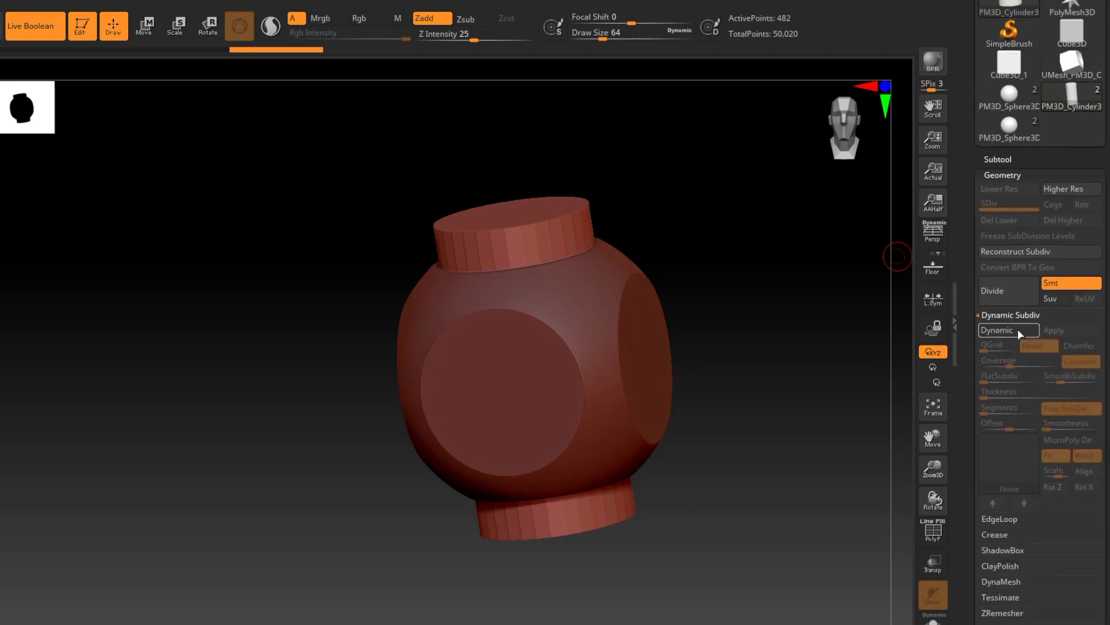
left_click(1018, 328)
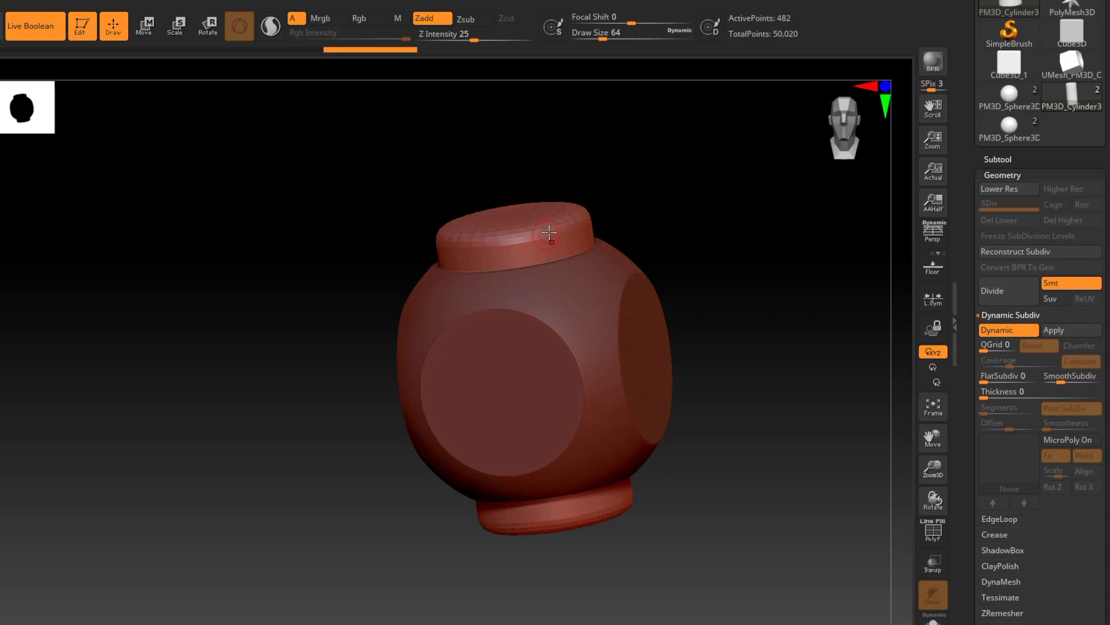
right_click_drag(591, 299, 600, 327)
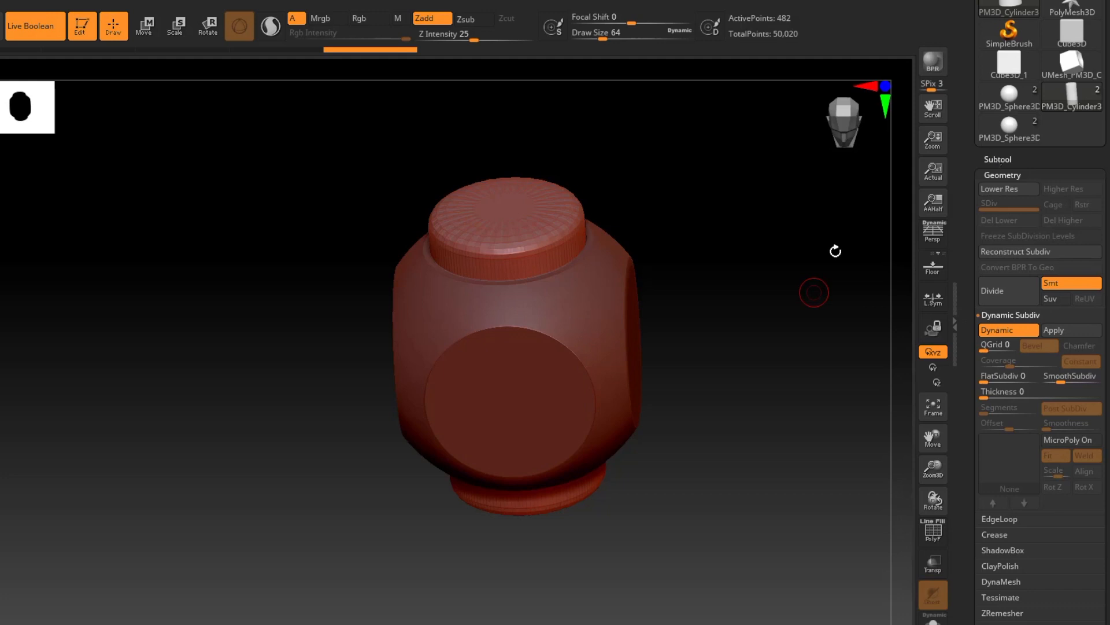
right_click_drag(451, 365, 436, 337)
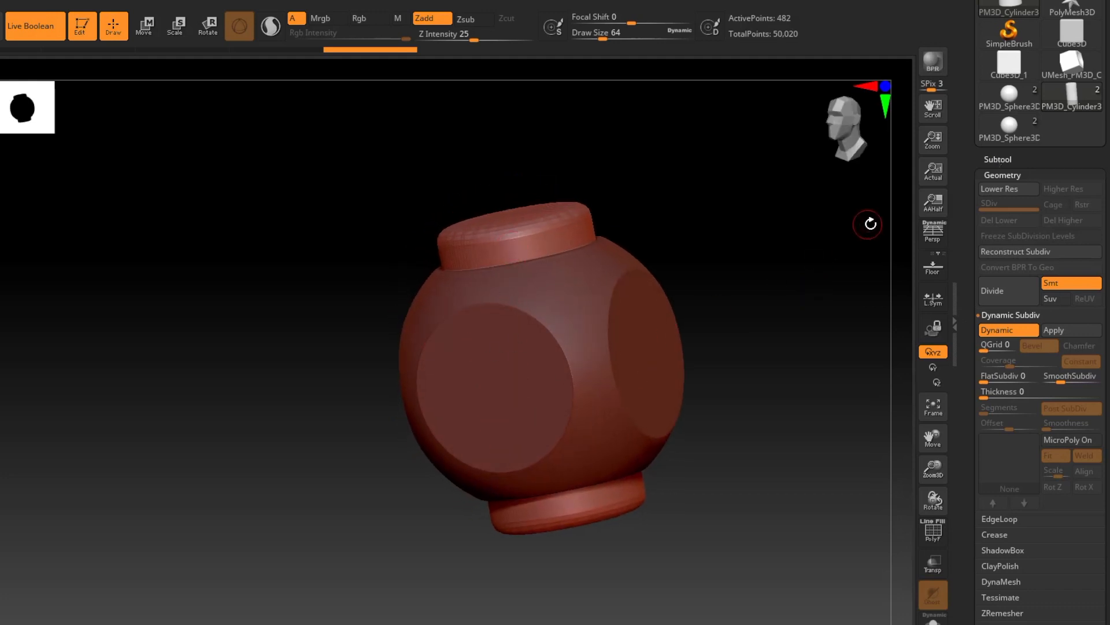
Duplicate the vertical cylinder and rotate the copy 90 degrees in front view so it passes through the cube's sides.
left_click(998, 160)
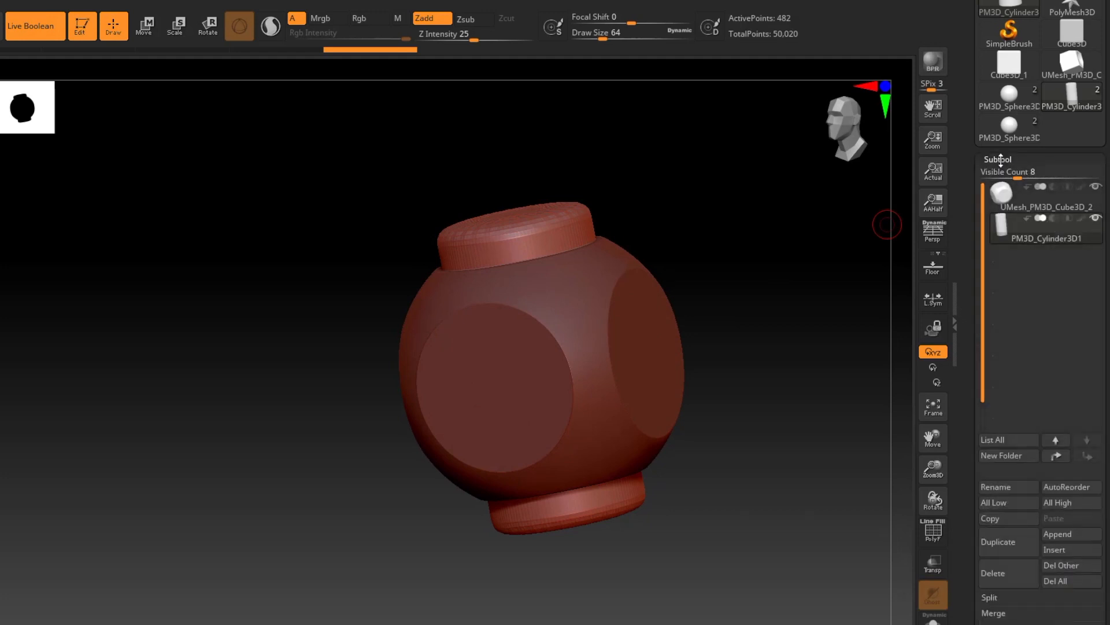
scroll(1107, 249, "down", 5)
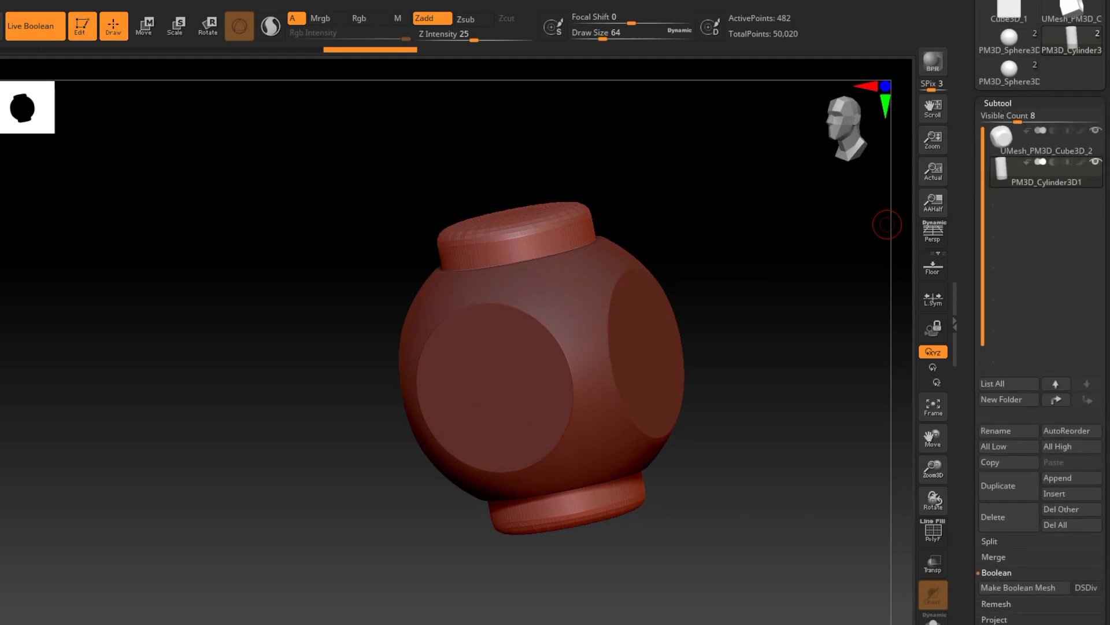
scroll(1109, 223, "down", 1)
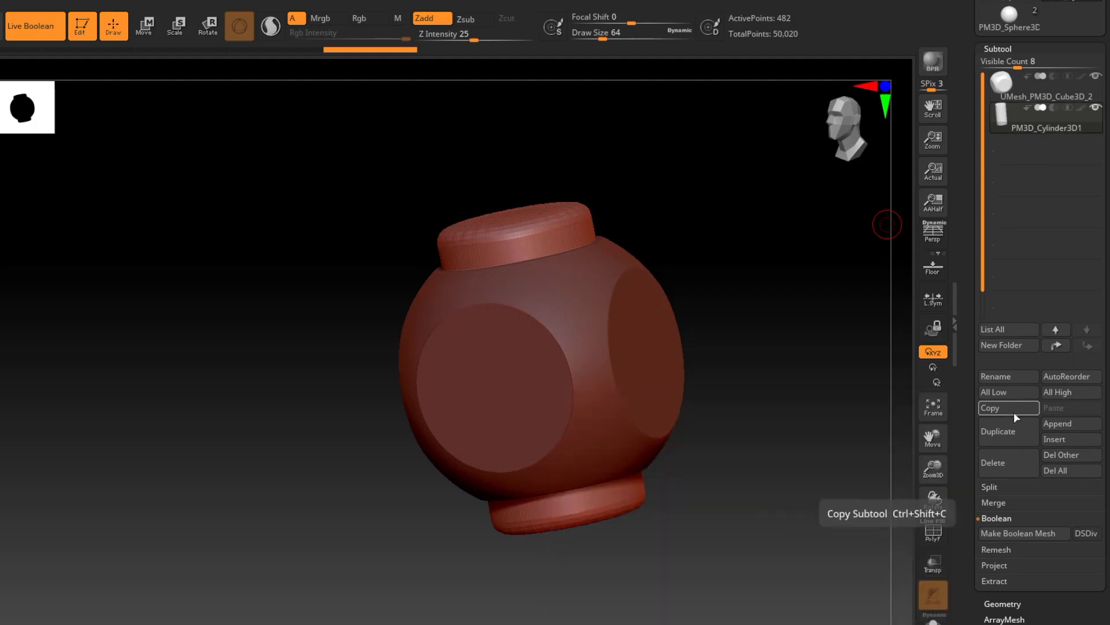
left_click(1009, 431)
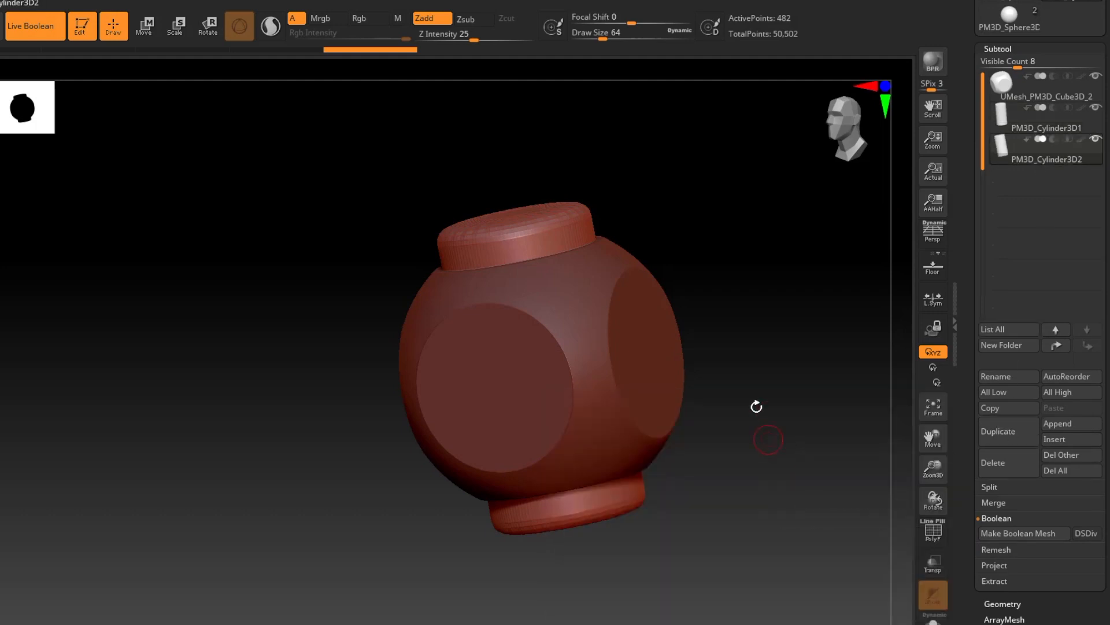
left_click_drag(557, 372, 607, 327)
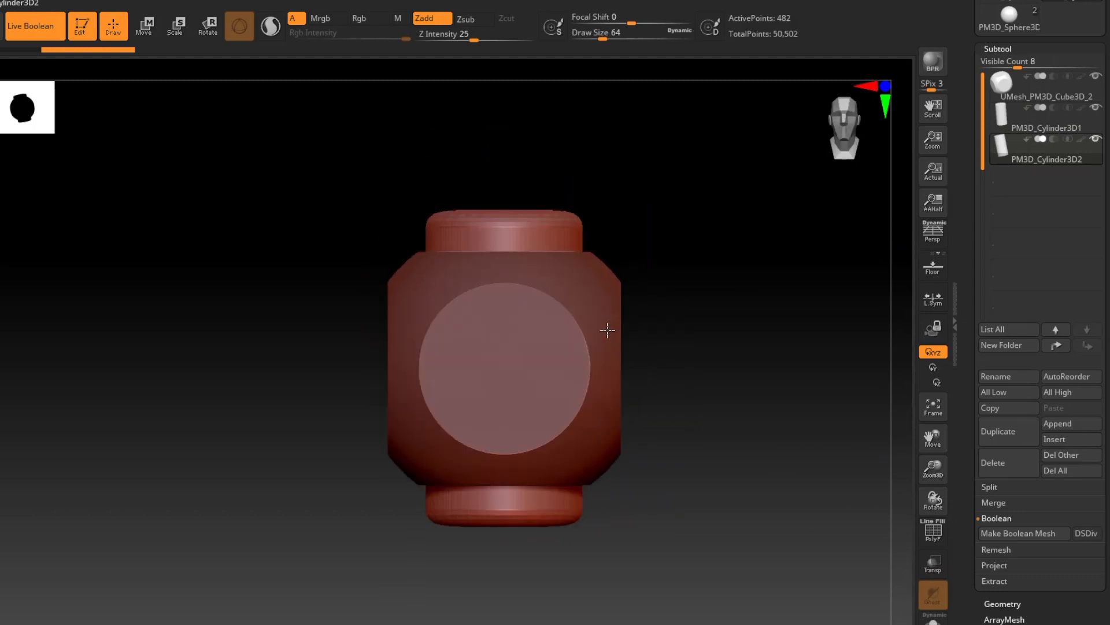
left_click(145, 30)
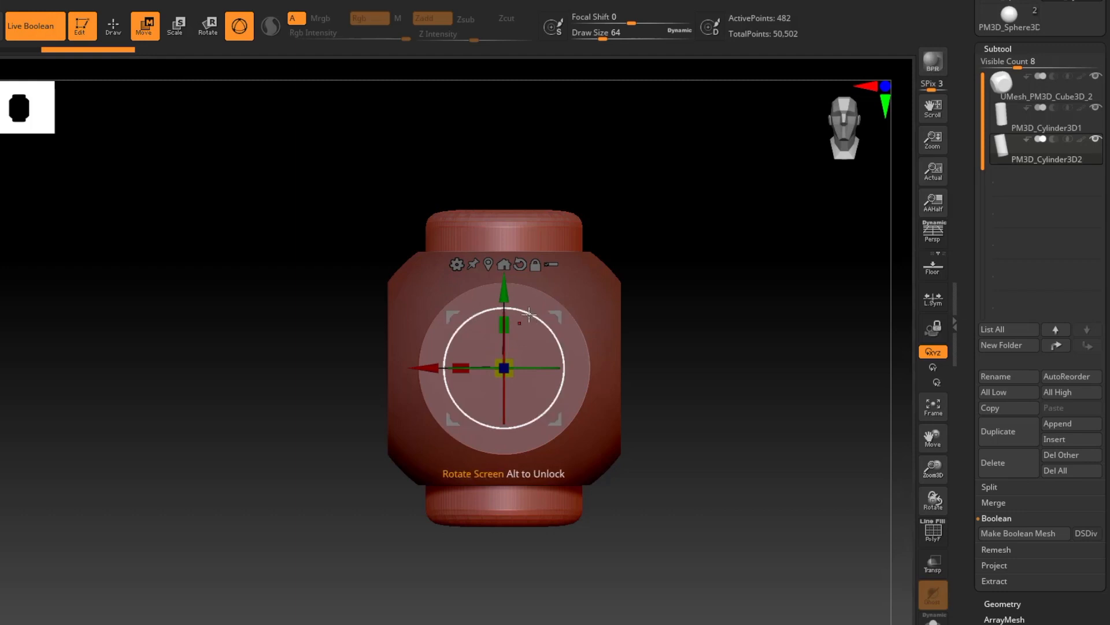
left_click_drag(529, 314, 567, 400)
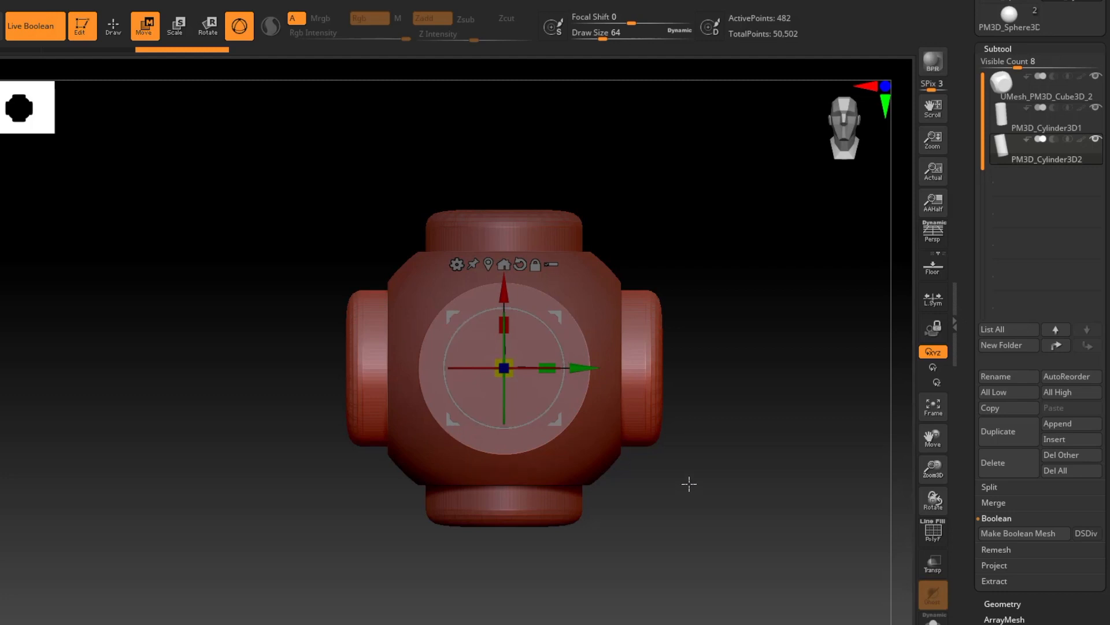
Duplicate the horizontal cylinder and rotate the copy 90 degrees in top view so it runs through the cube from front to back.
left_click_drag(733, 291, 736, 359)
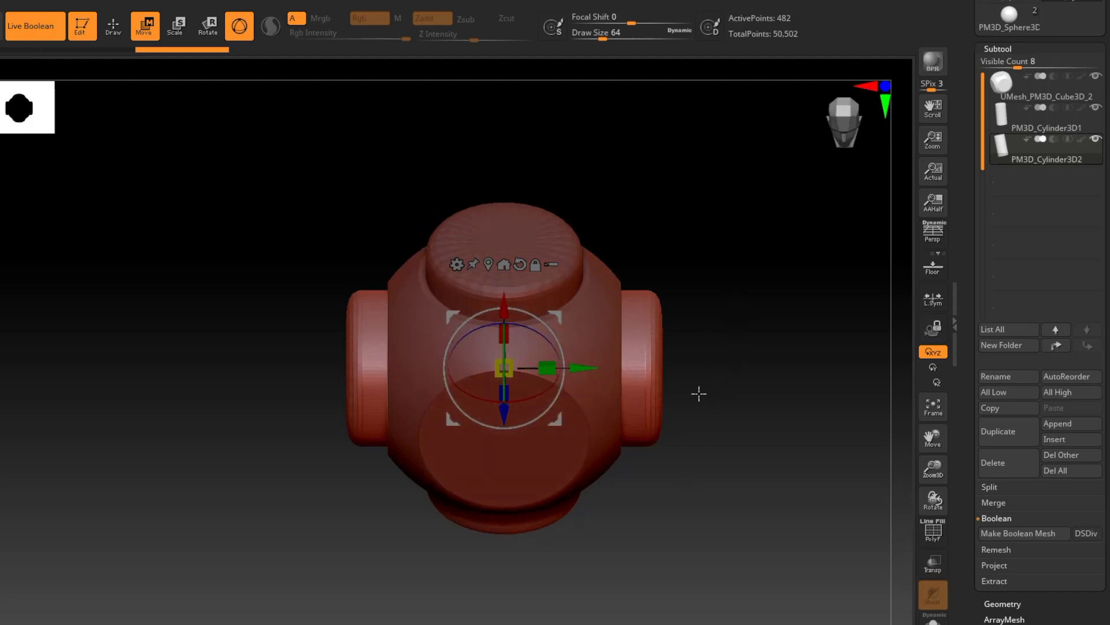
mouse_move(698, 393)
left_mouse_down()
mouse_move(691, 352)
mouse_move(706, 397)
mouse_move(702, 384)
left_mouse_up()
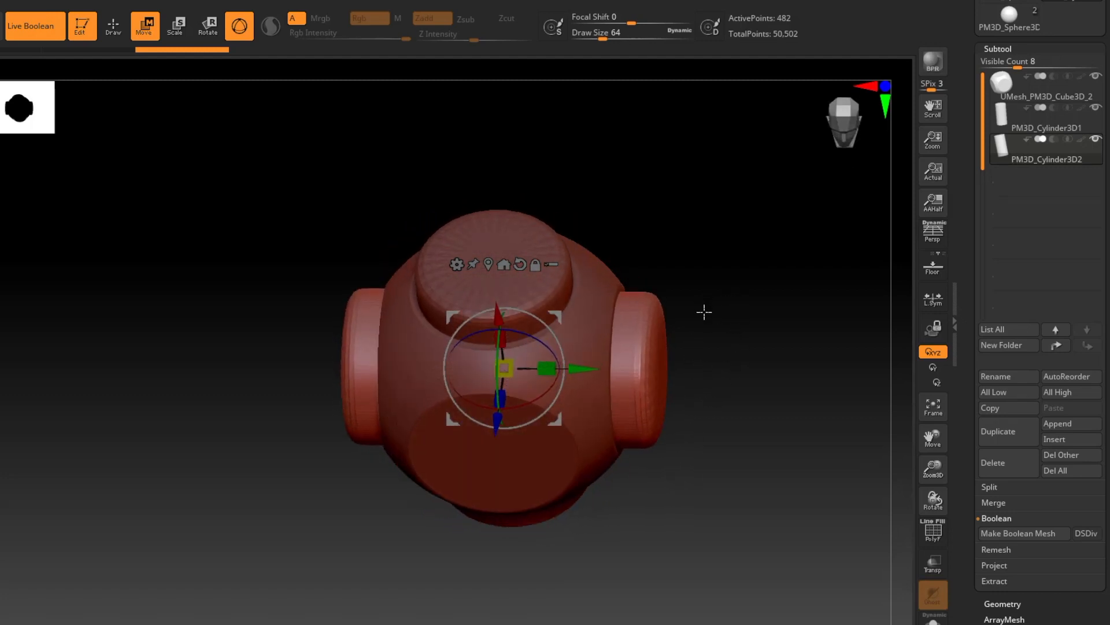
left_click_drag(704, 312, 699, 376, "shift")
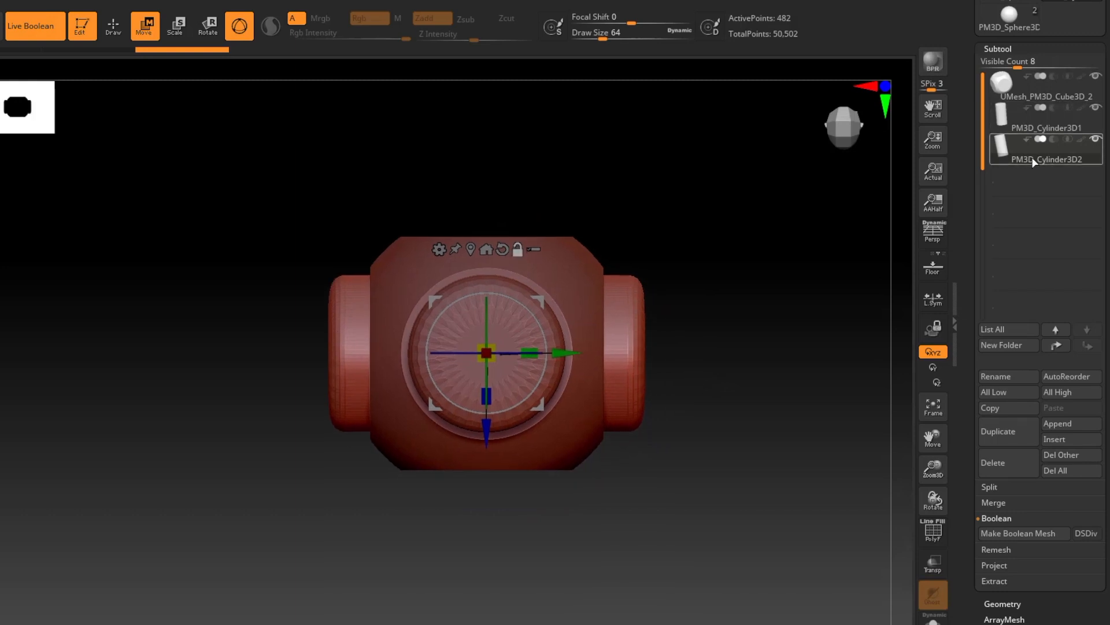
left_click(1010, 432)
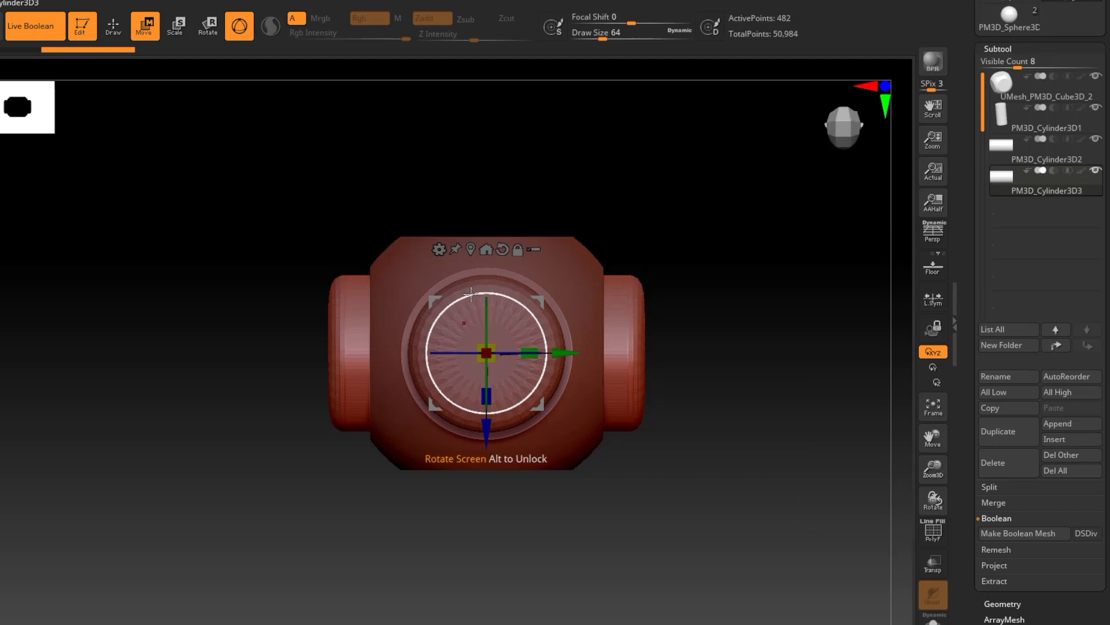
left_click_drag(472, 295, 435, 369)
left_click_drag(605, 481, 606, 481)
Return to Draw mode and inspect the three crossing cylinders on the model and their entries in the subtool list.
right_click_drag(599, 394, 601, 351)
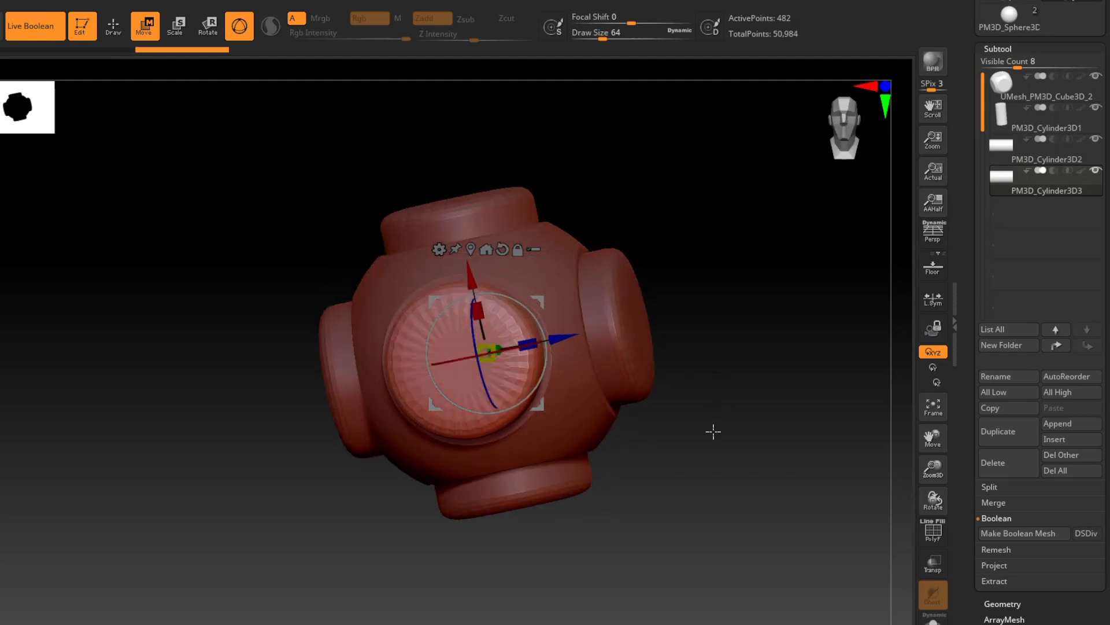
right_click_drag(714, 433, 698, 450)
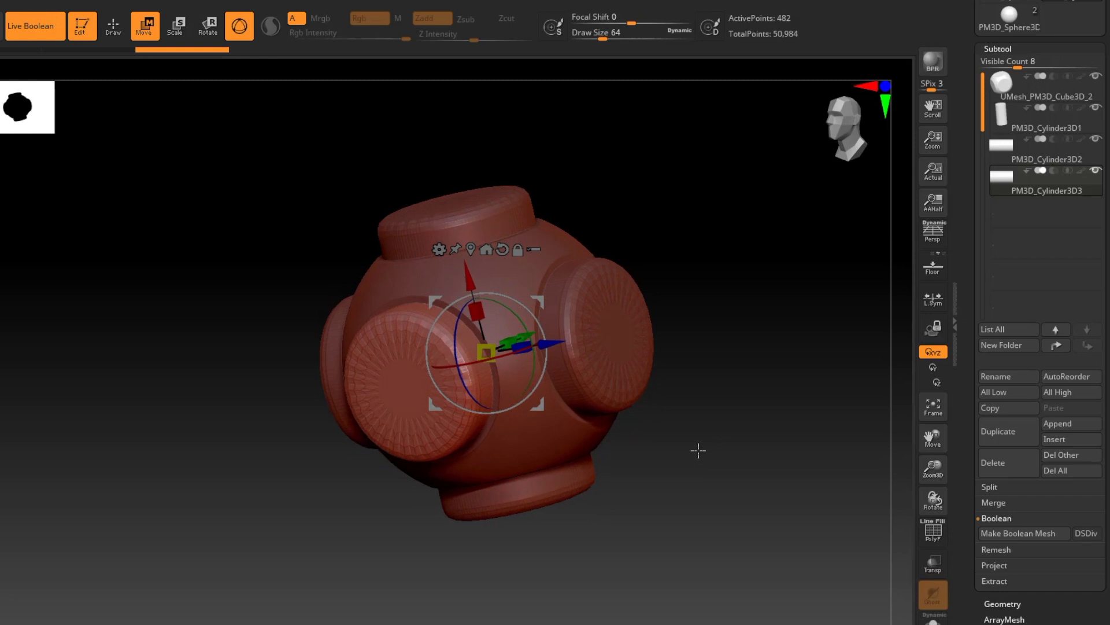
left_click(114, 26)
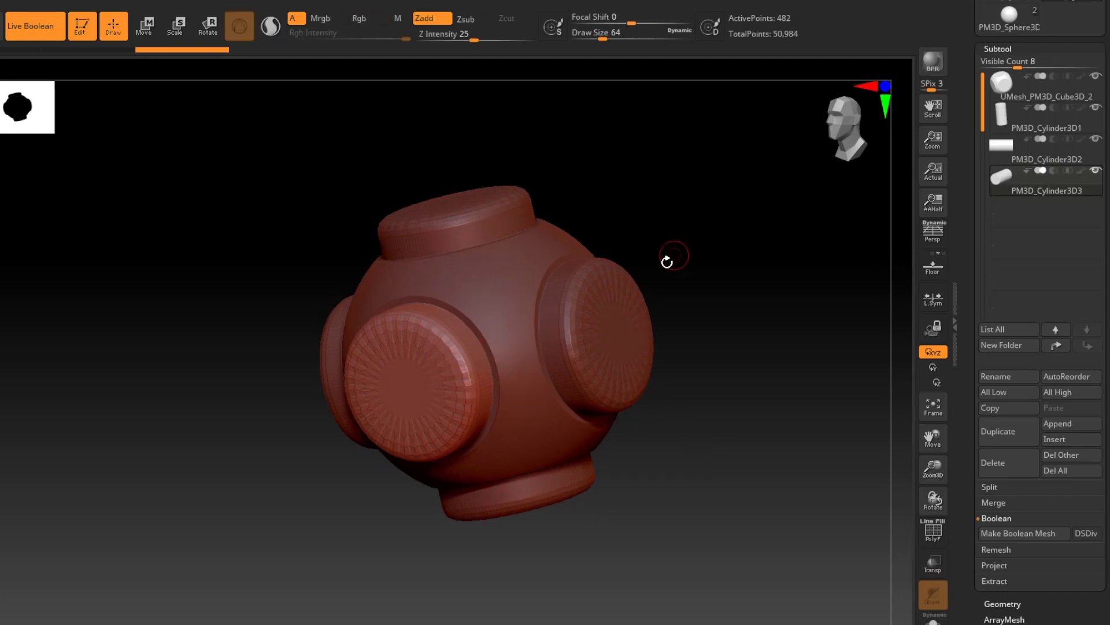
right_click_drag(667, 262, 692, 339)
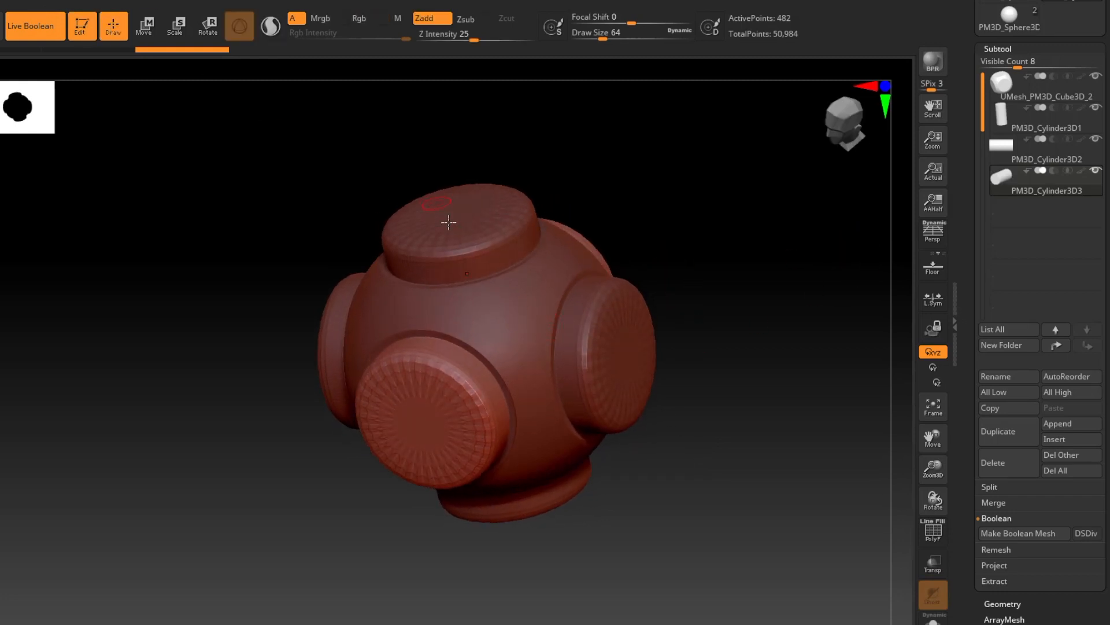
mouse_move(1019, 81)
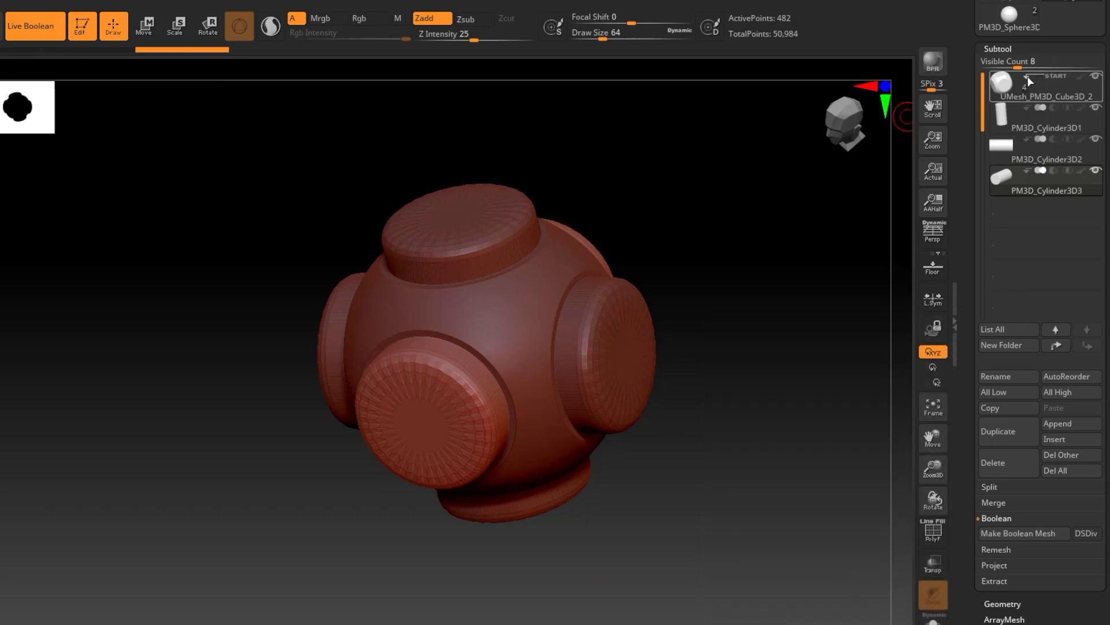
mouse_move(1065, 132)
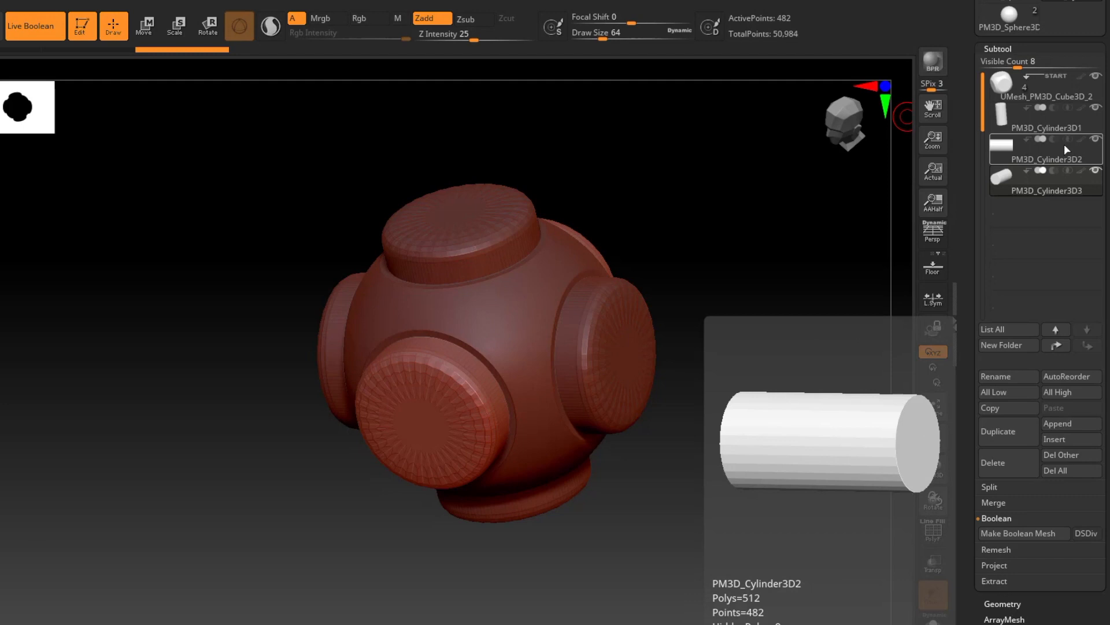
Set all three cylinders to subtract from the rounded cube, and inspect the crossing holes from several angles.
left_click(1054, 108)
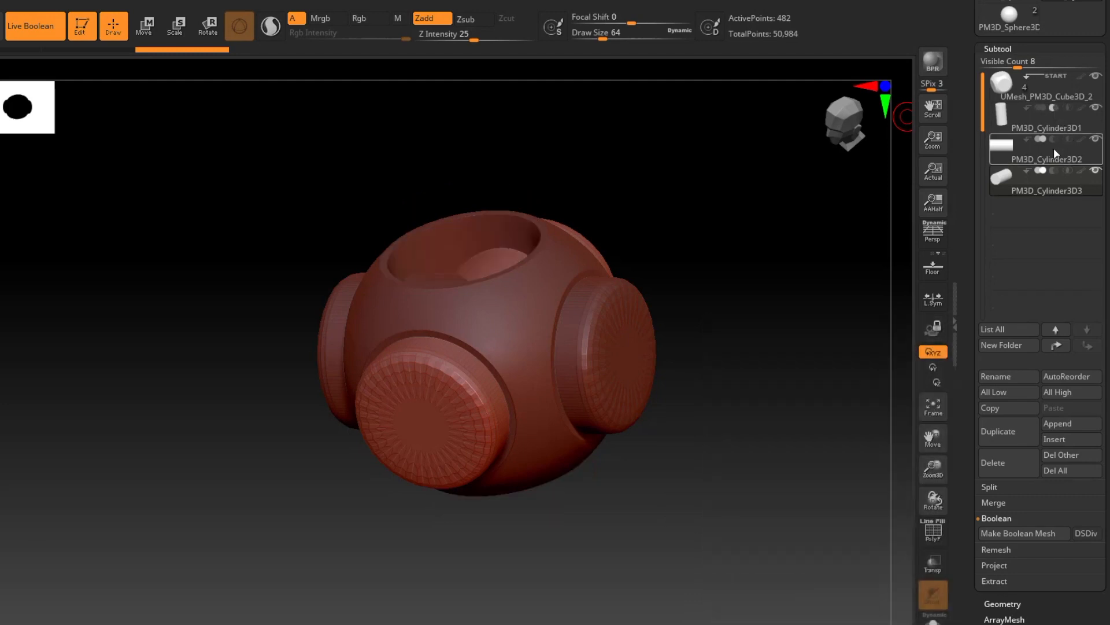
left_click(1053, 139)
left_click(1054, 170)
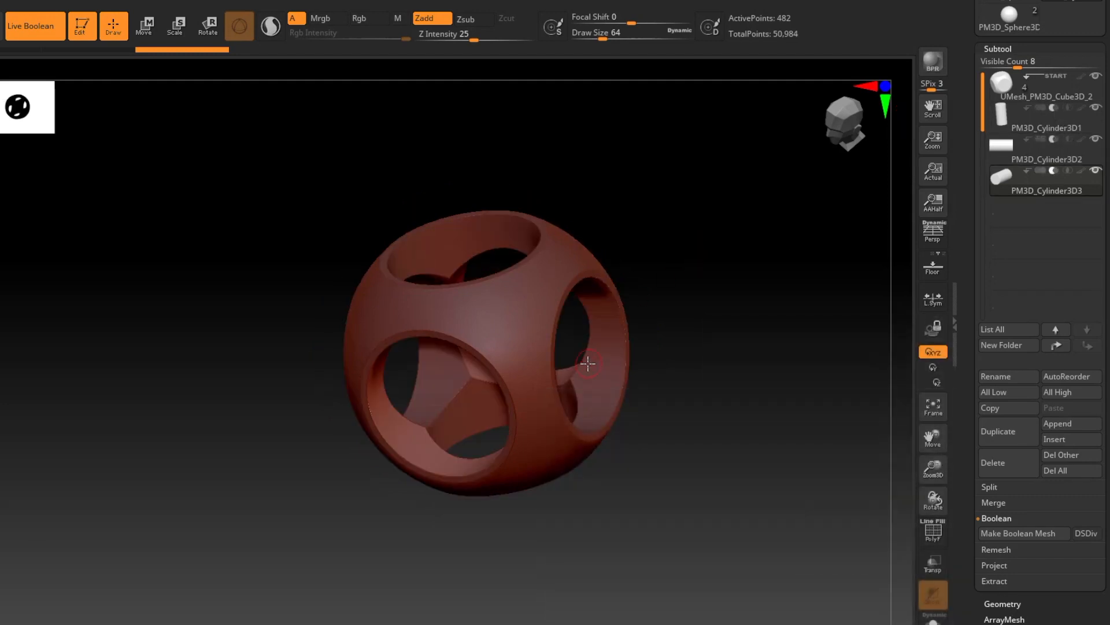
right_click_drag(587, 365, 709, 307)
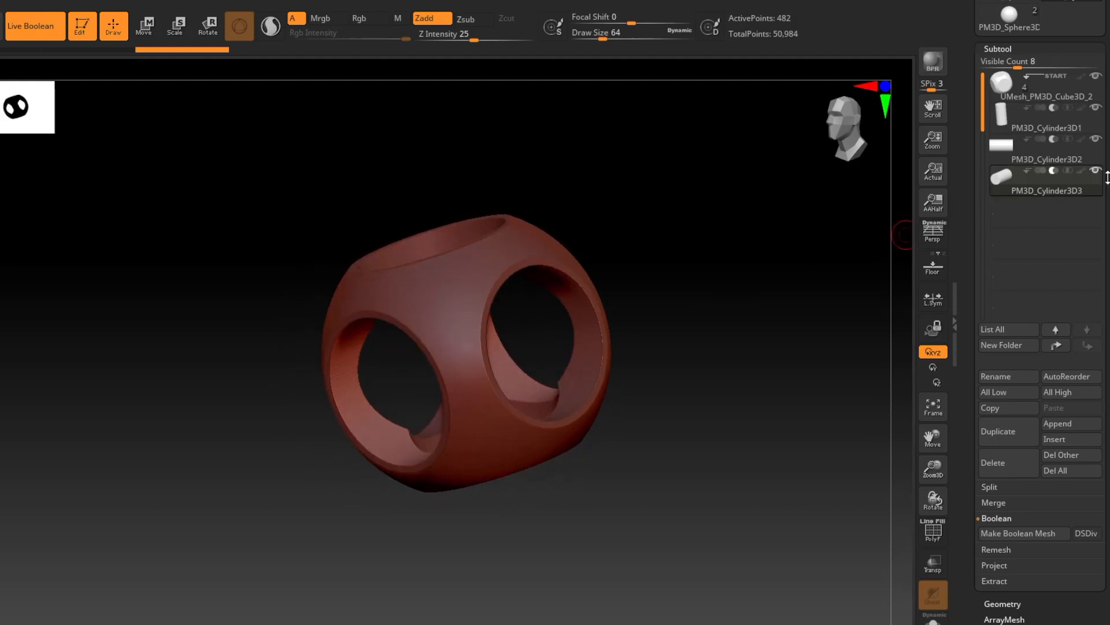
scroll(1067, 208, "up", 3)
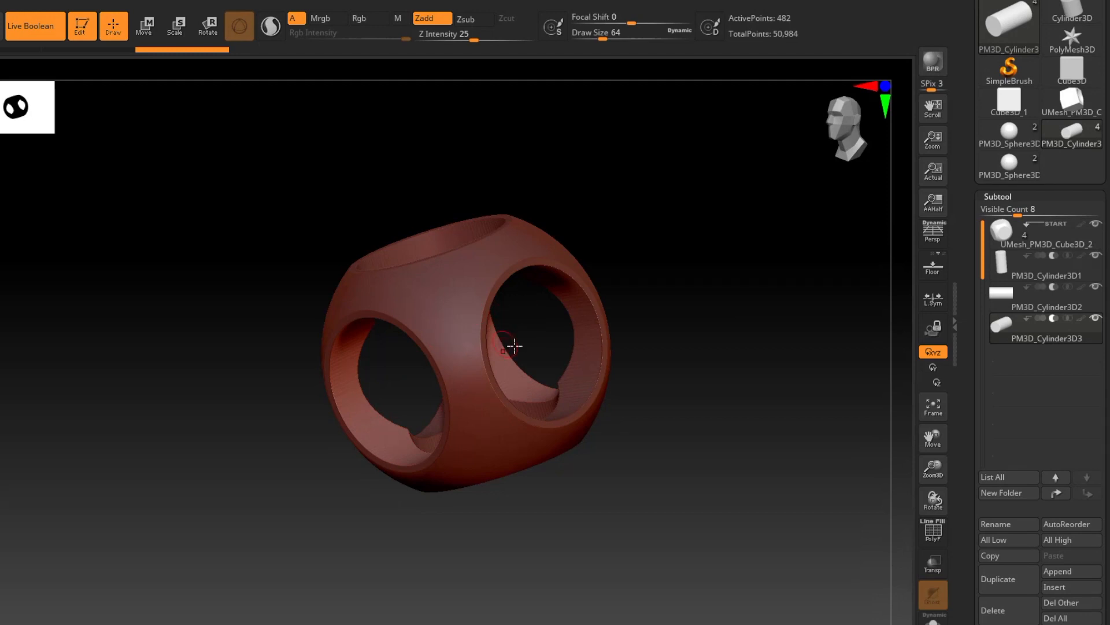
scroll(1041, 312, "down", 2)
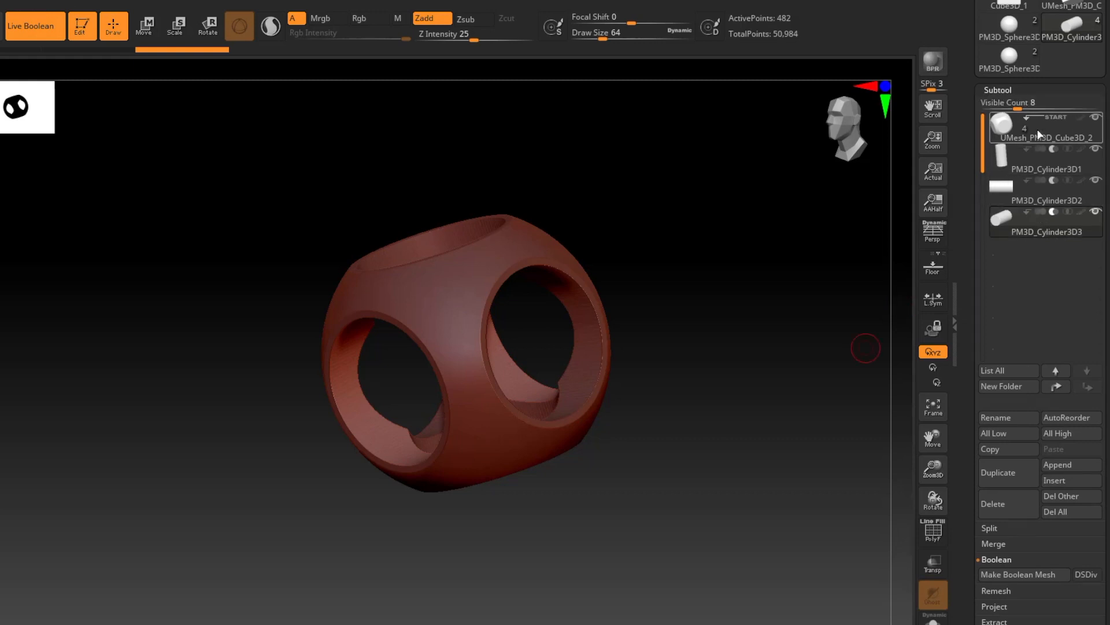
mouse_move(1063, 126)
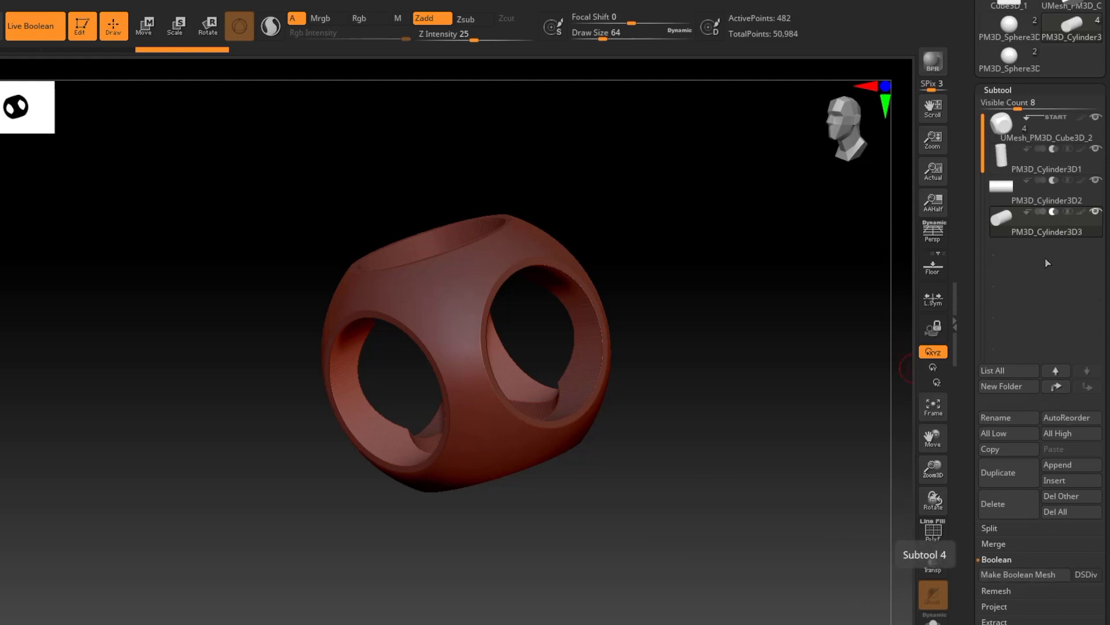
mouse_move(484, 346)
right_mouse_down()
mouse_move(504, 378)
mouse_move(478, 352)
right_mouse_up()
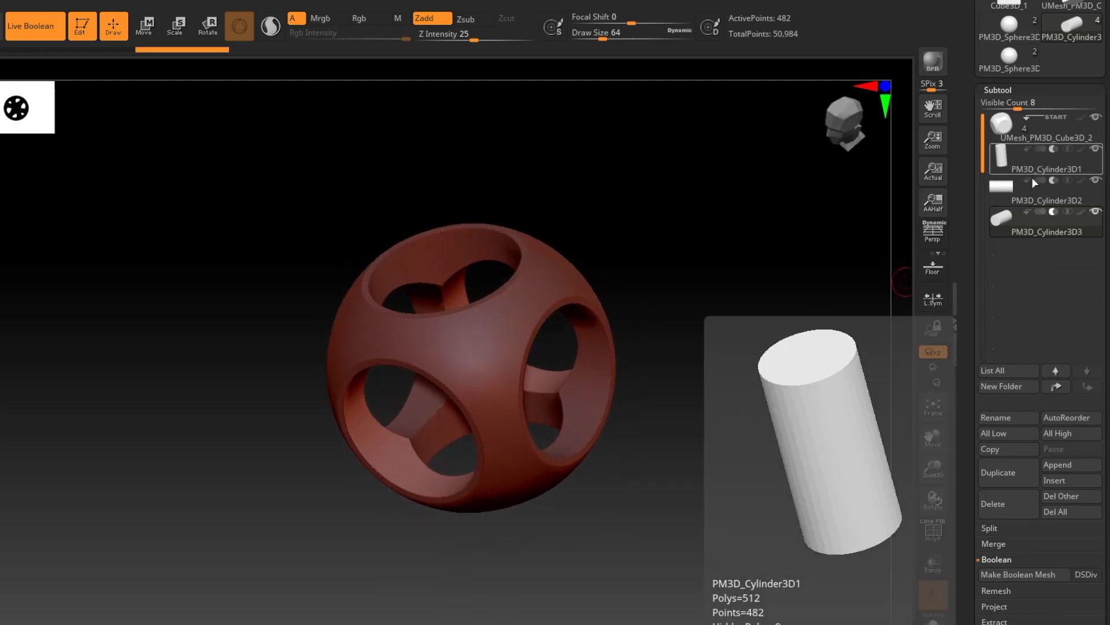
Enable DSDiv so the cylinders' dynamic subdivision is included, and make a Boolean mesh from the cube and three cylinders.
mouse_move(1035, 218)
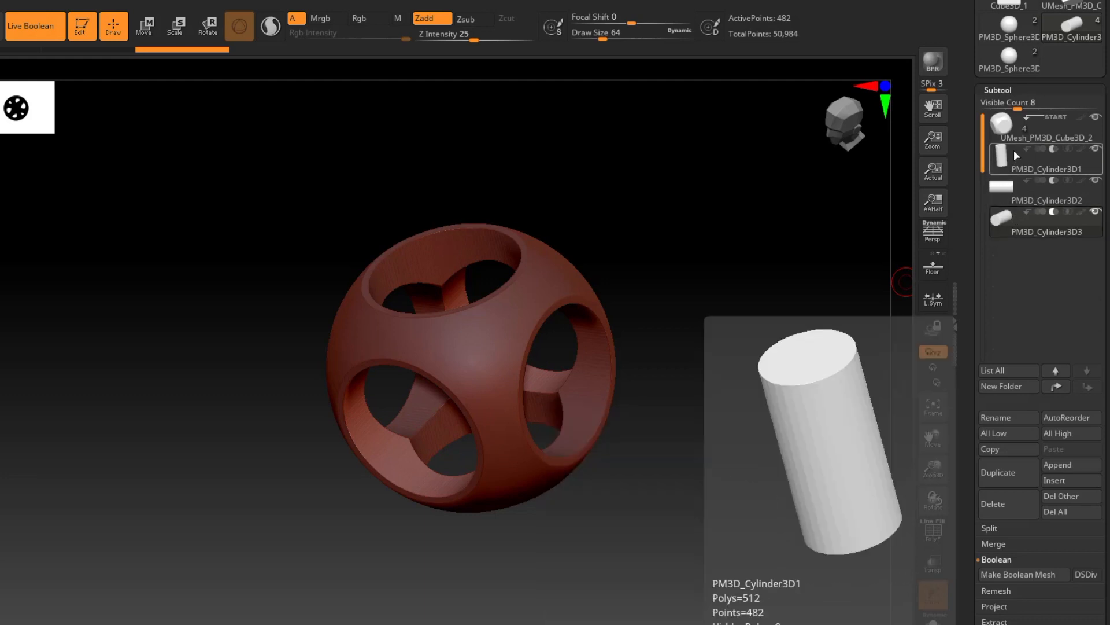
left_click(1087, 575)
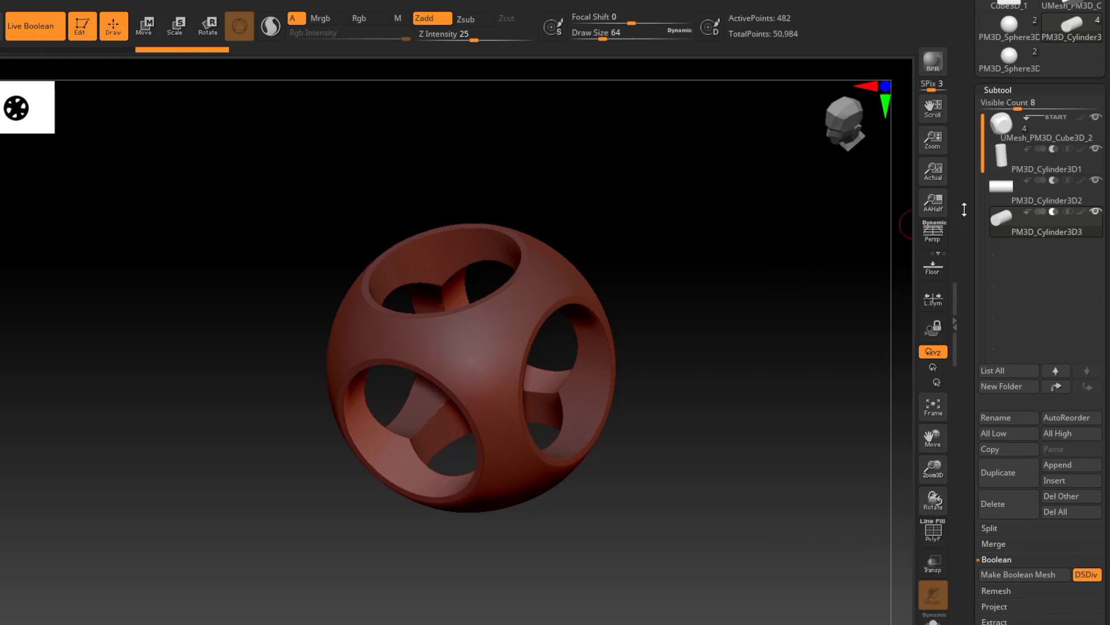
mouse_move(1015, 153)
left_click(1040, 572)
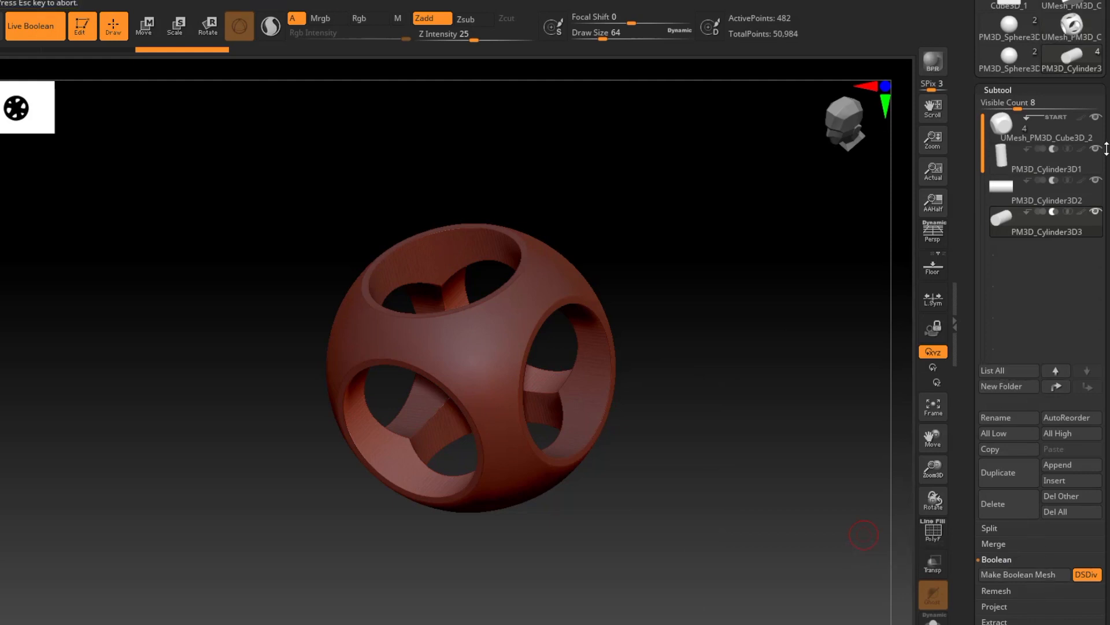
Load the newly generated Boolean mesh as the active tool and inspect its holes.
scroll(1074, 148, "up", 4)
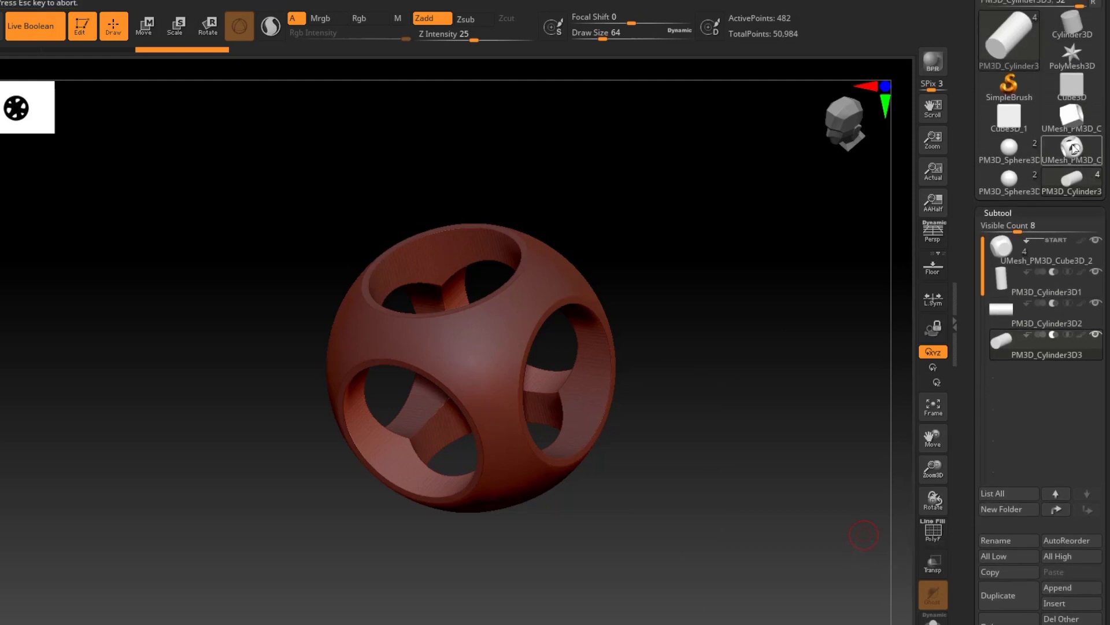
left_click(1070, 149)
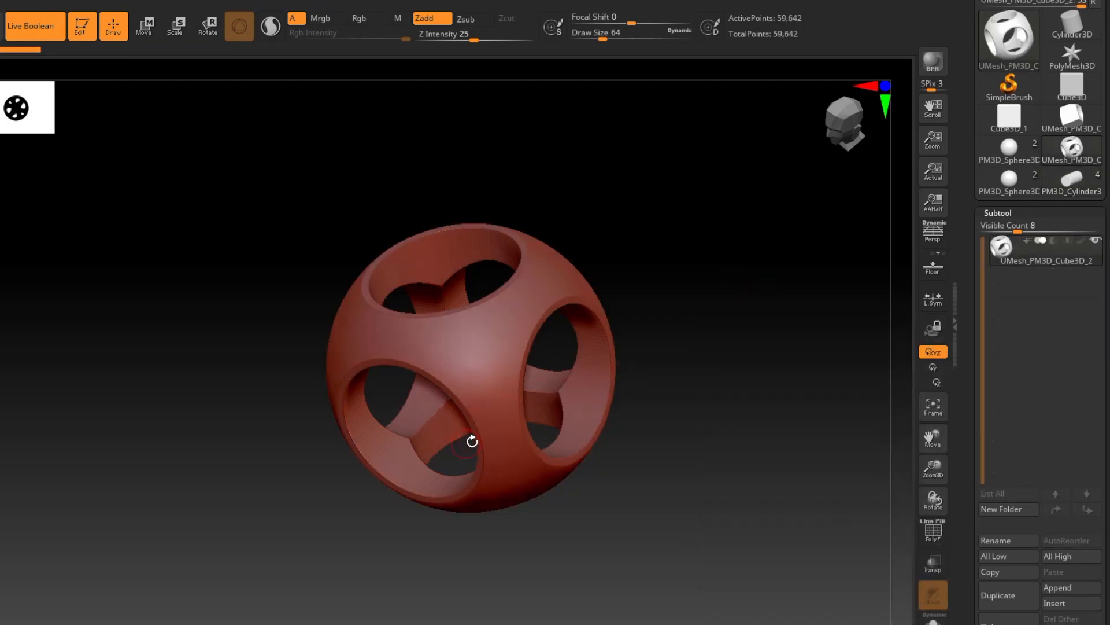
left_click_drag(470, 439, 491, 418)
right_click_drag(491, 419, 524, 306)
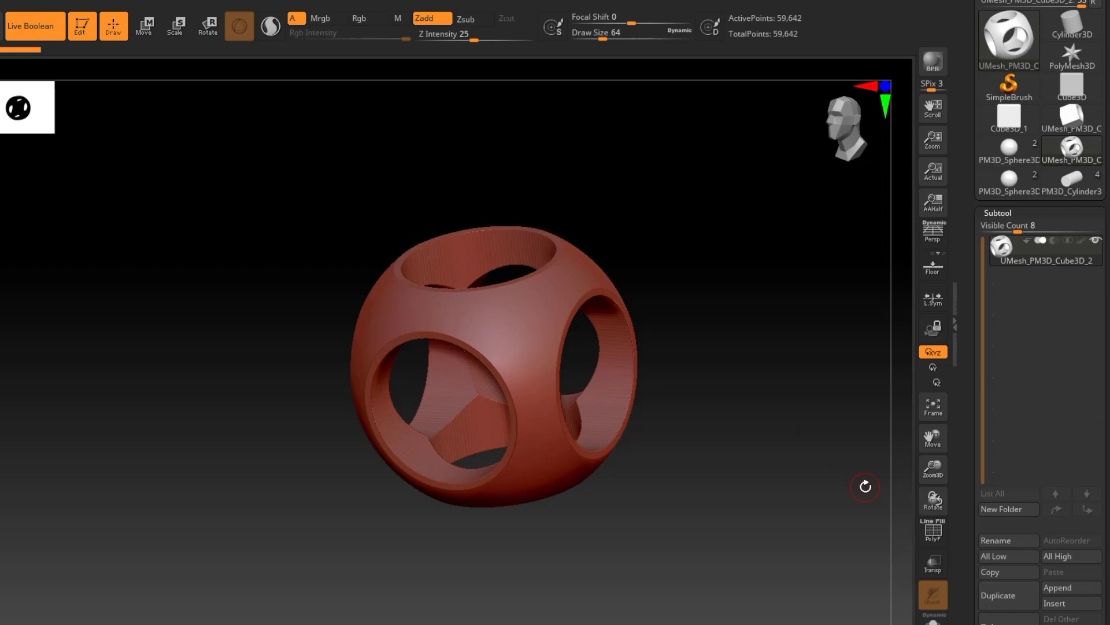
Examine the Boolean mesh's wireframe and polygroups around the hole rims and inner intersections, with PolyFrame on only for the inspection.
left_click(935, 538)
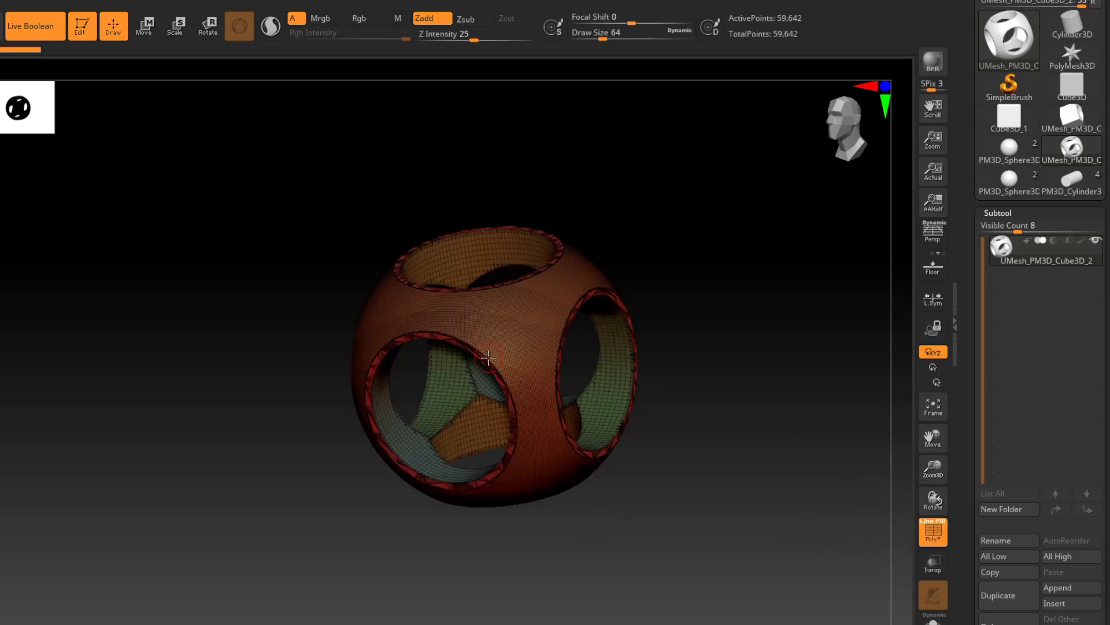
scroll(512, 362, "up", 8)
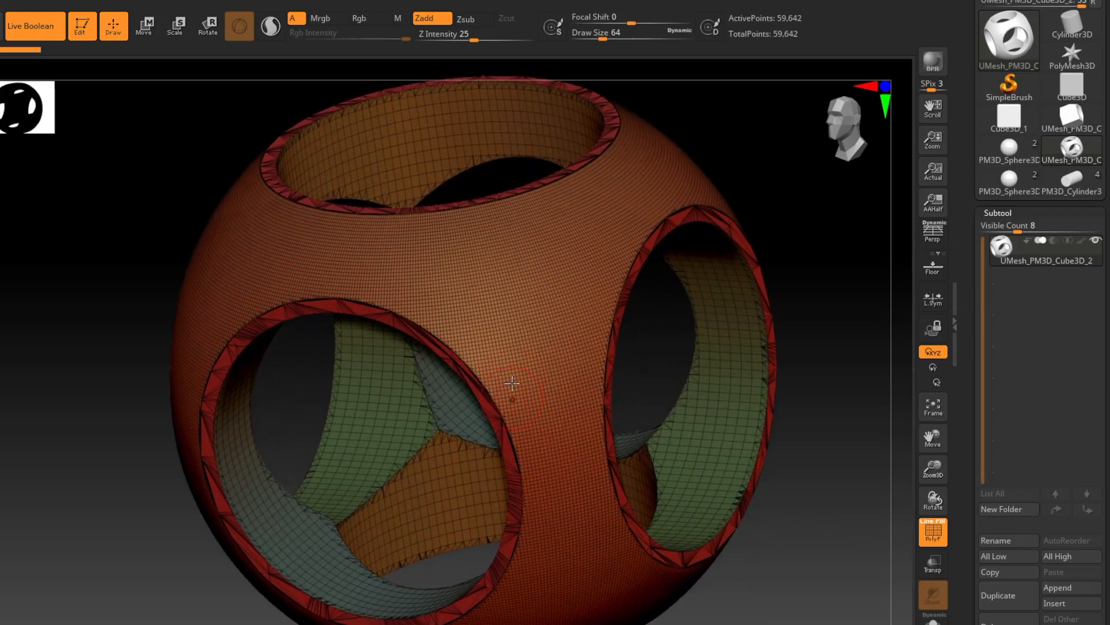
scroll(518, 380, "up", 3)
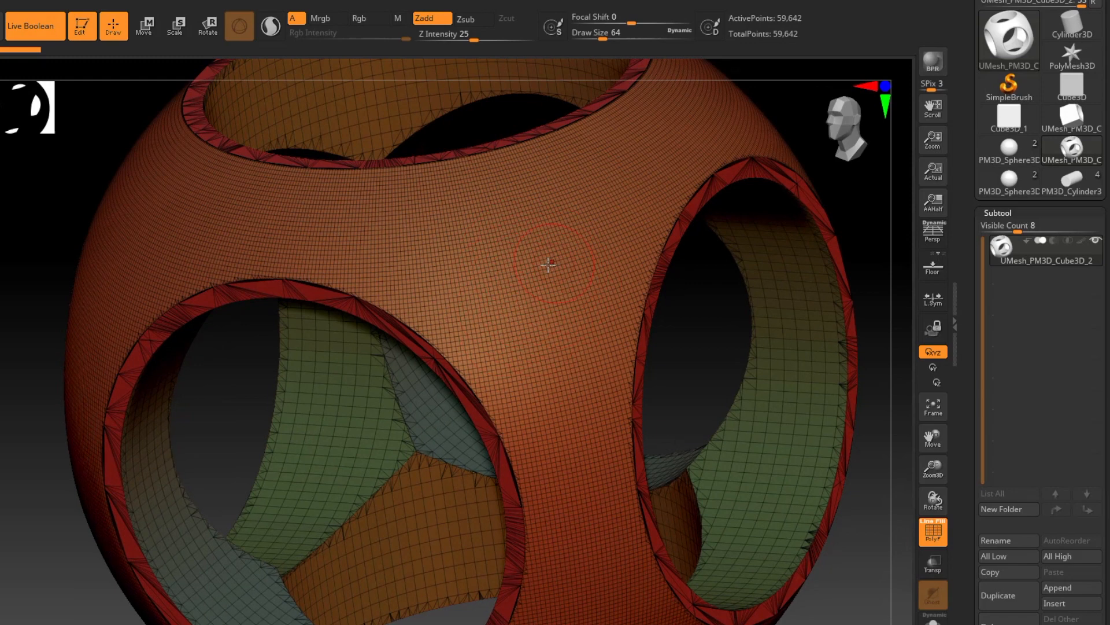
right_click_drag(469, 364, 495, 280, "alt")
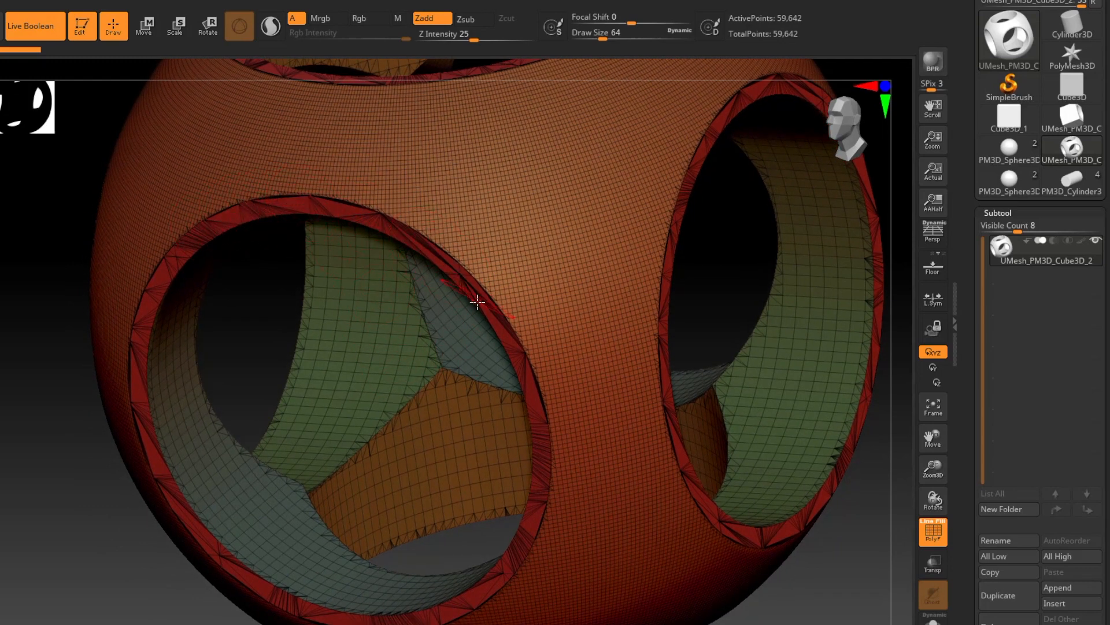
right_click_drag(418, 395, 404, 528)
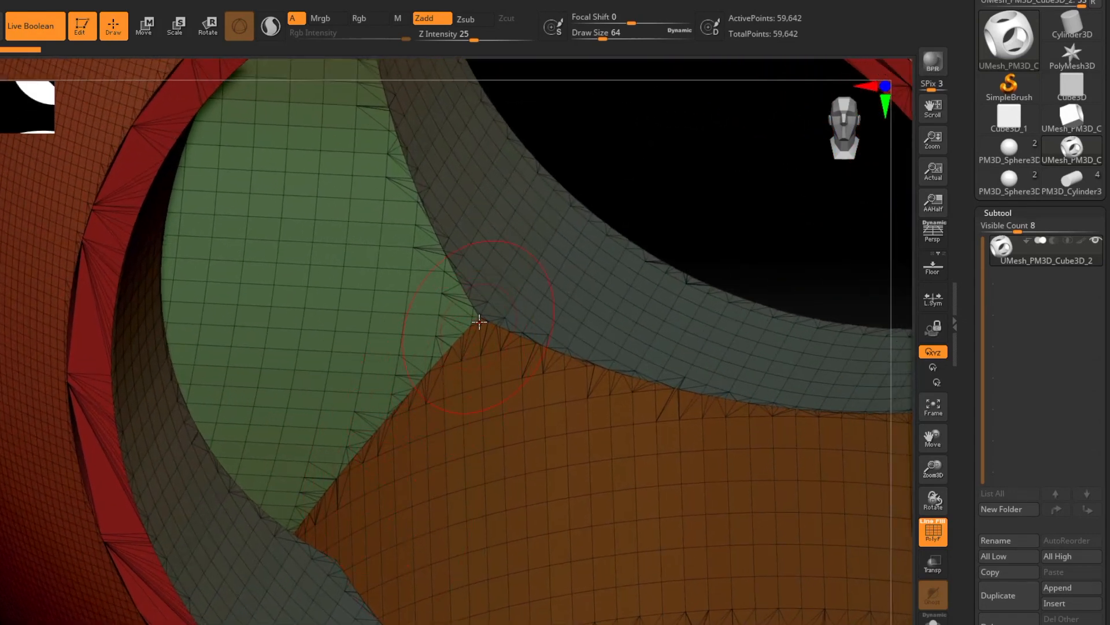
right_click_drag(470, 463, 454, 324, "ctrl")
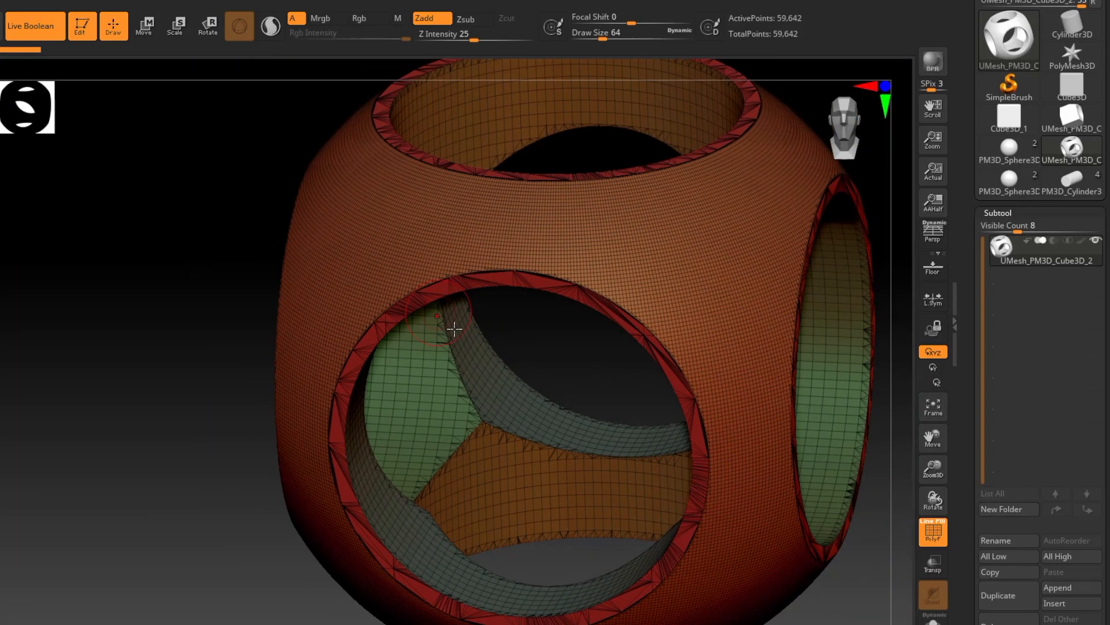
right_click_drag(513, 436, 528, 485)
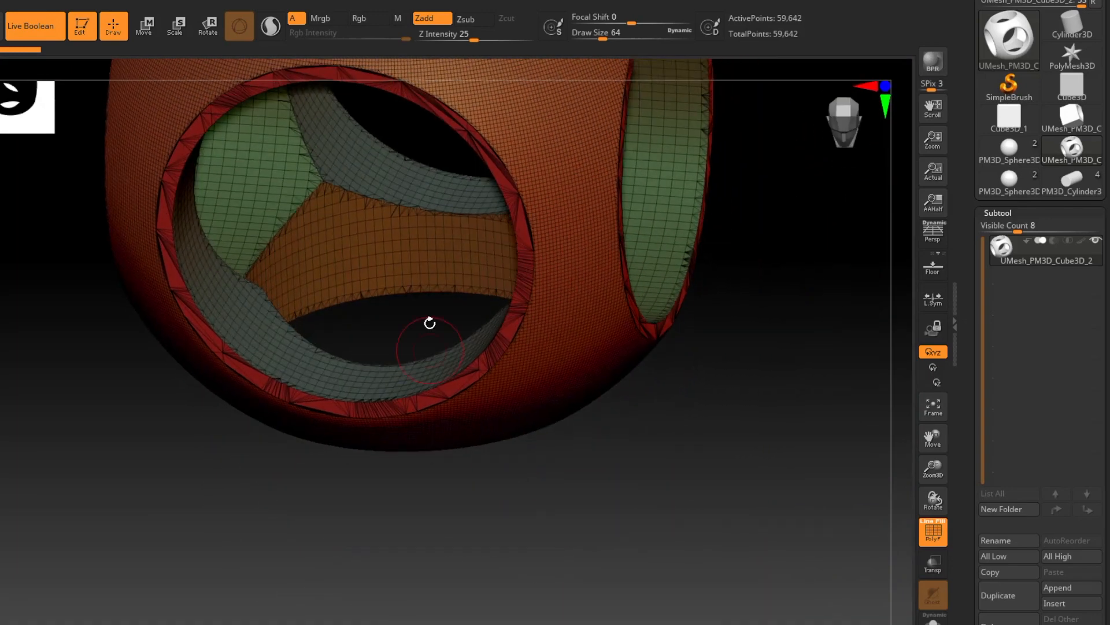
right_click_drag(429, 322, 466, 431, "alt")
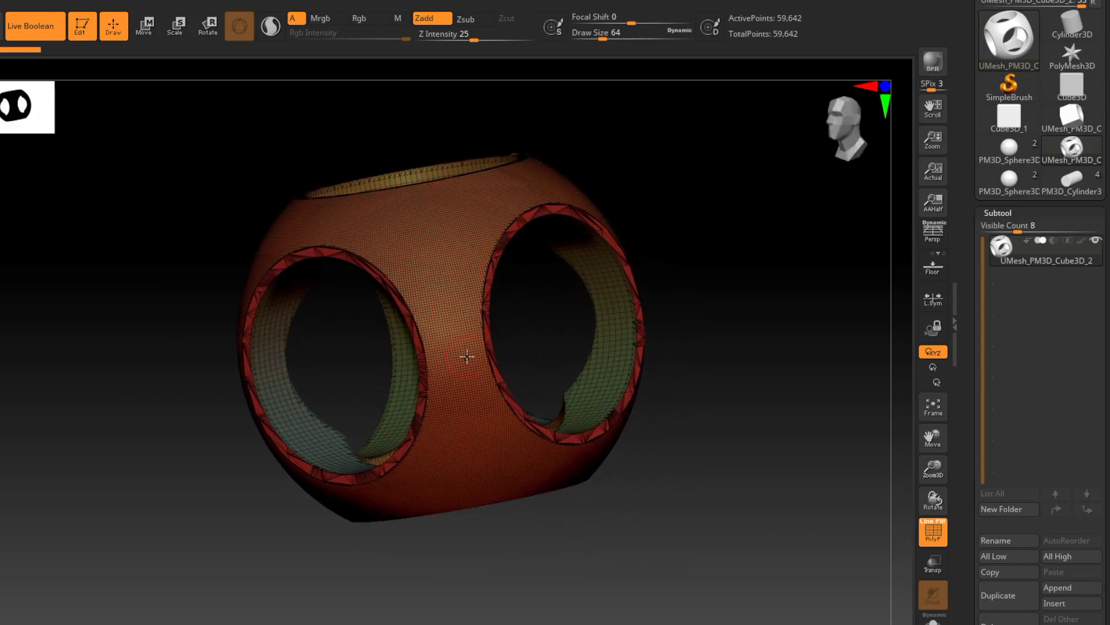
right_click_drag(435, 360, 411, 378)
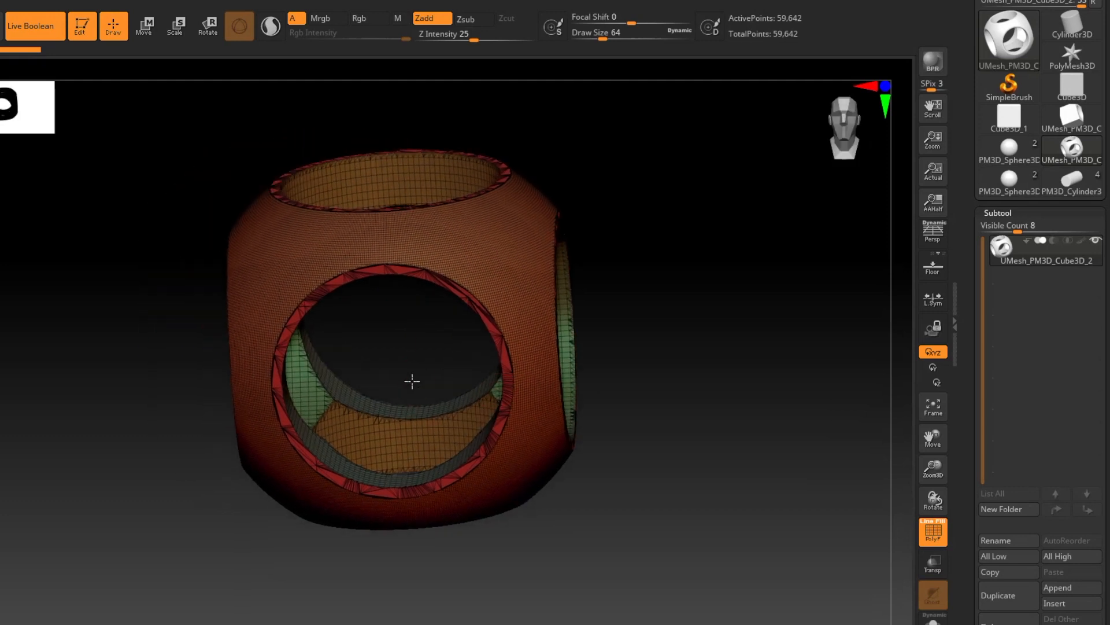
left_click(941, 537)
Try to smooth the inner edge where the cylinder cuts meet, inspect the edge up close, and undo the stroke.
right_click_drag(479, 476, 509, 502)
right_click_drag(507, 437, 596, 412, "alt")
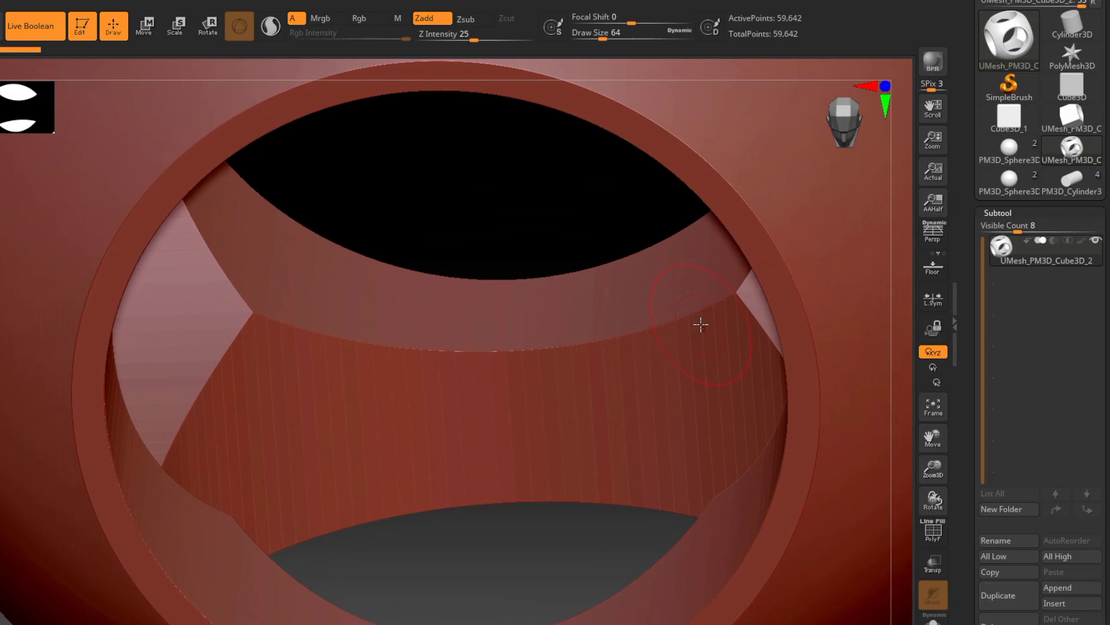
mouse_move(704, 313)
left_mouse_down("shift")
mouse_move(661, 328)
mouse_move(426, 349)
mouse_move(293, 322)
mouse_move(257, 289)
left_mouse_up("shift")
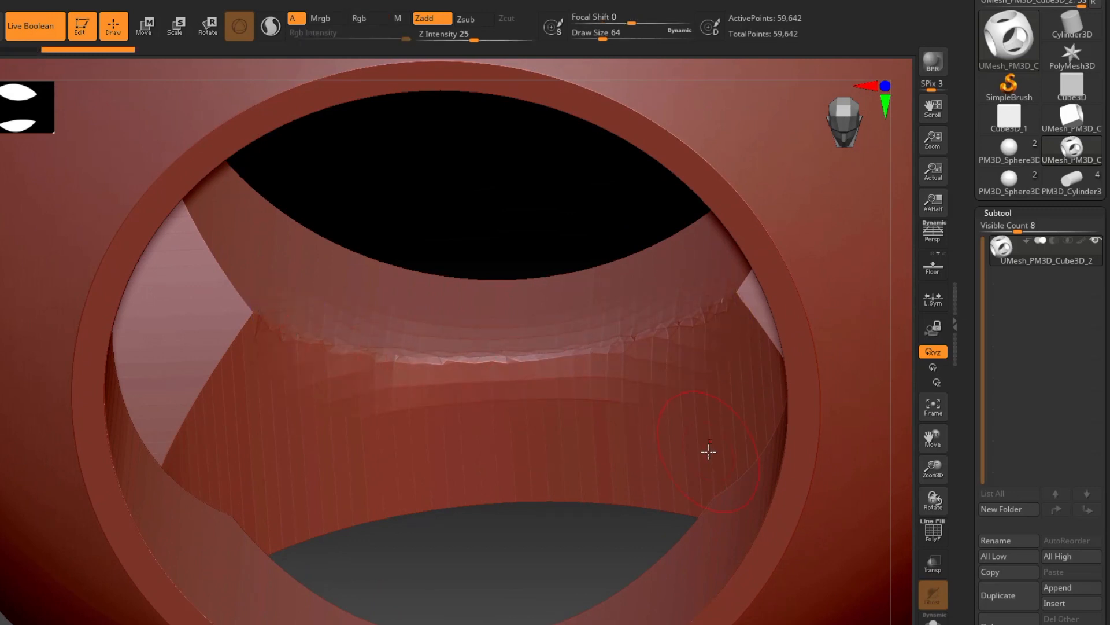
mouse_move(709, 452)
right_mouse_down()
mouse_move(719, 419)
mouse_move(706, 426)
mouse_move(665, 384)
mouse_move(719, 347)
mouse_move(735, 437)
mouse_move(686, 307)
right_mouse_up()
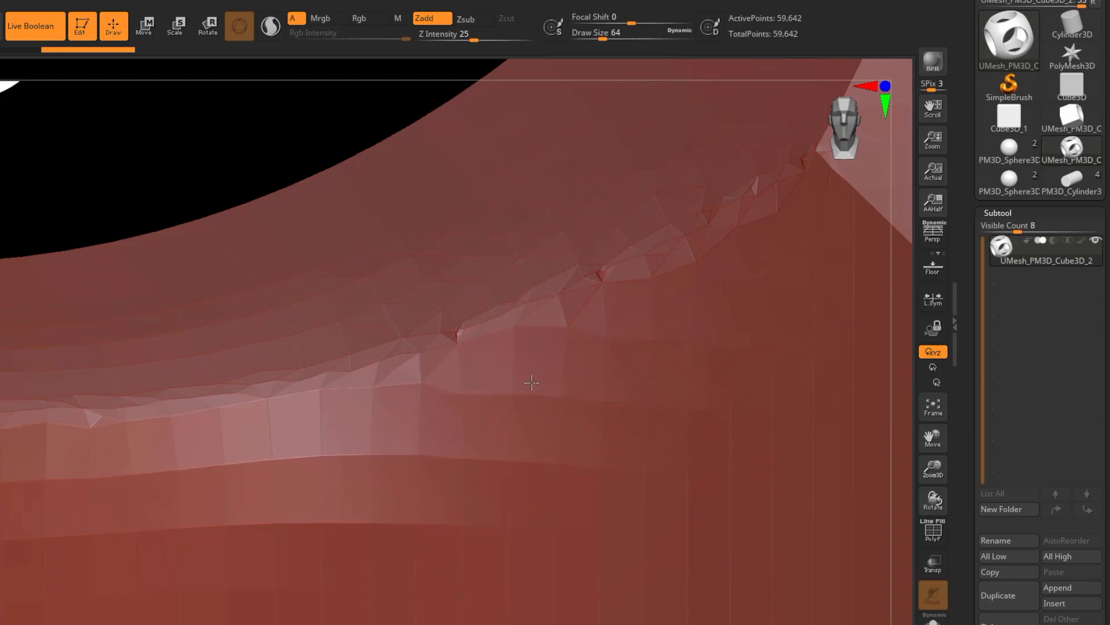
mouse_move(537, 422)
right_mouse_down()
mouse_move(516, 241)
mouse_move(535, 363)
mouse_move(481, 314)
mouse_move(545, 412)
mouse_move(546, 295)
mouse_move(565, 362)
right_mouse_up()
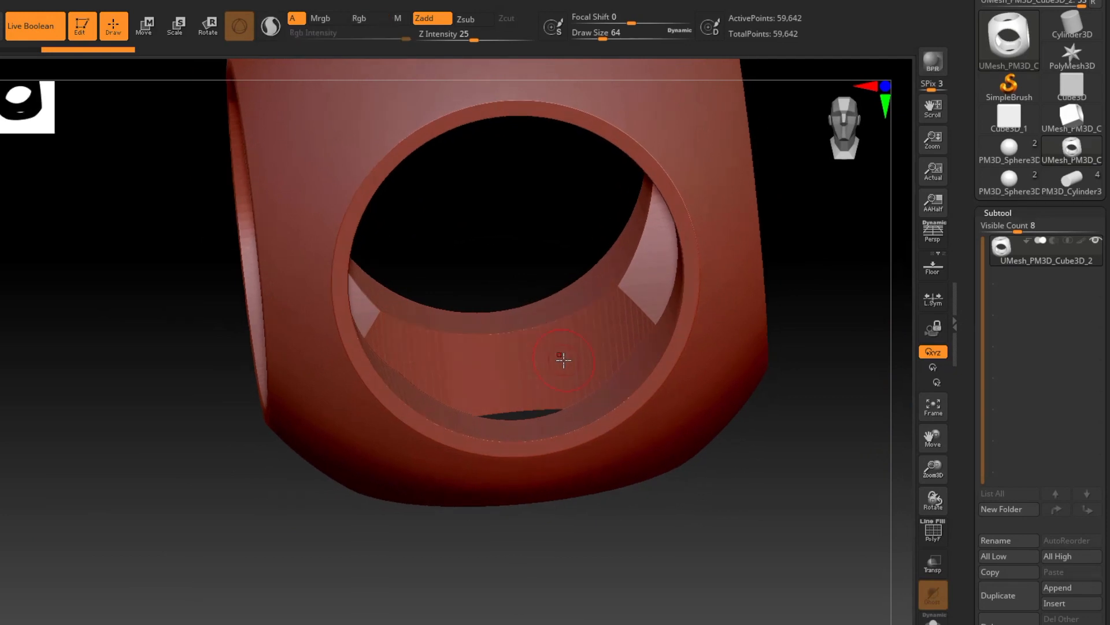
right_click_drag(597, 344, 530, 431)
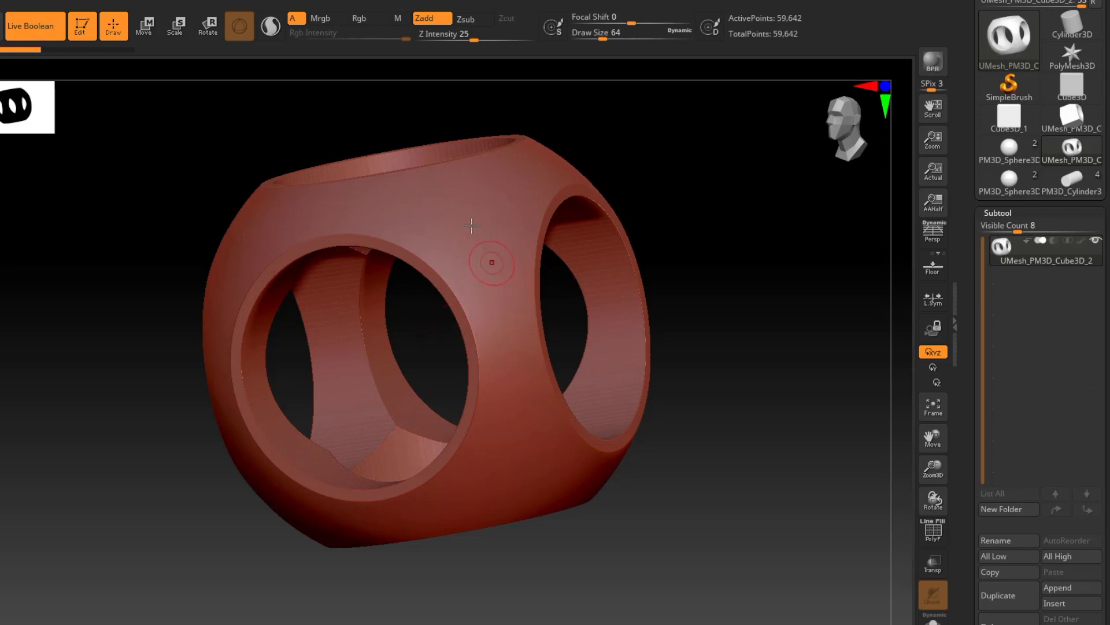
Run ZRemesher on the Boolean mesh with the existing settings to rebuild its topology, and inspect the remeshed surface.
left_click(1008, 213)
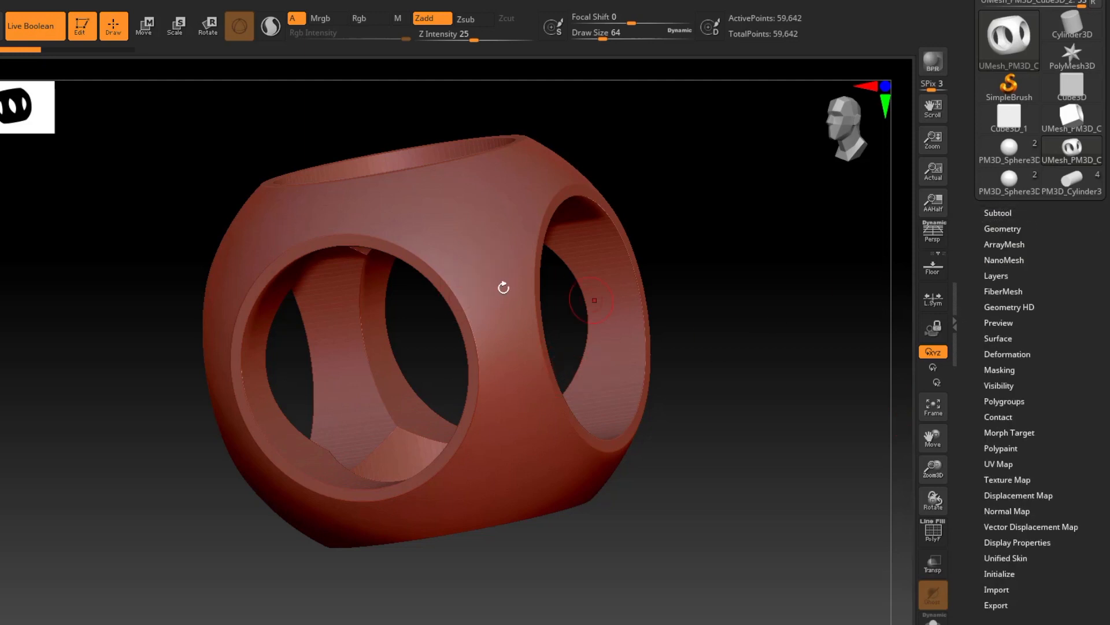
mouse_move(520, 389)
right_mouse_down()
mouse_move(454, 399)
mouse_move(515, 424)
mouse_move(471, 409)
mouse_move(489, 401)
right_mouse_up()
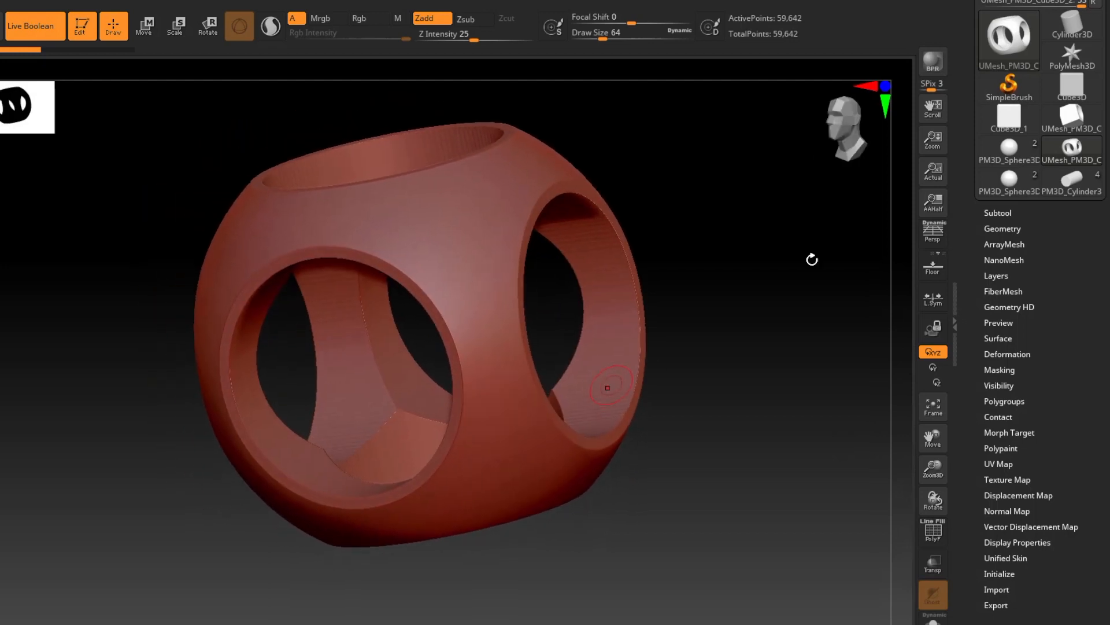
left_click(1009, 229)
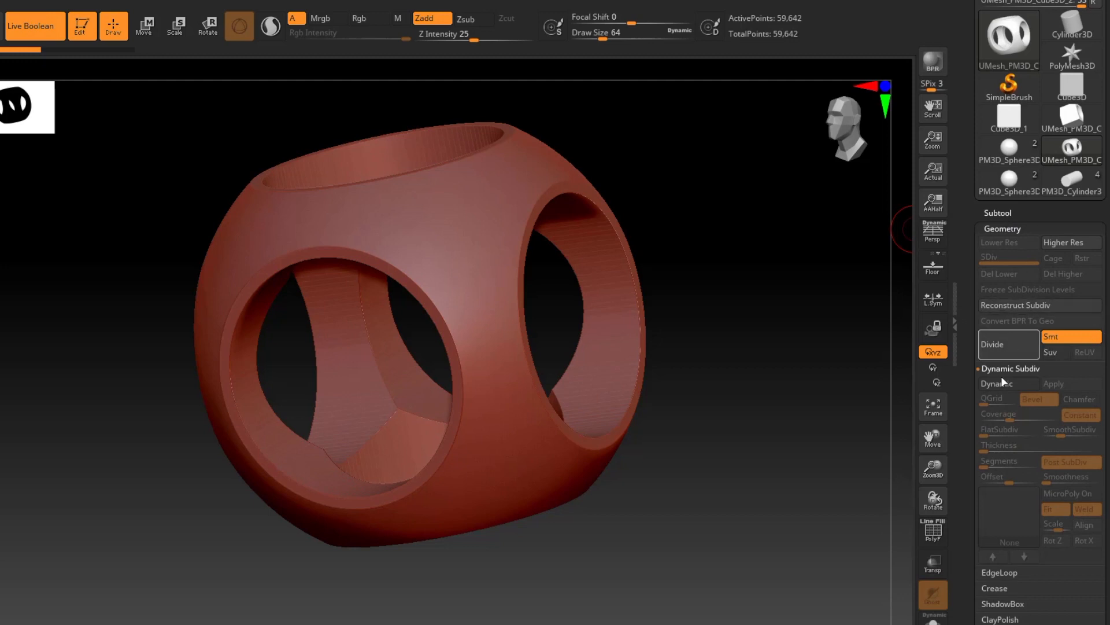
left_click(1009, 368)
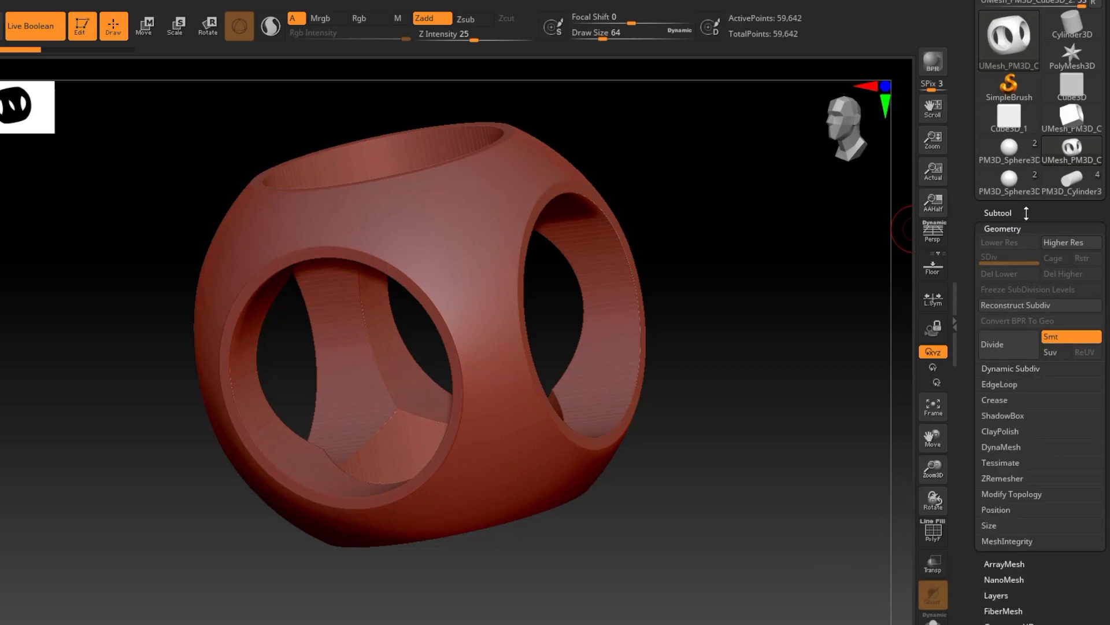
scroll(1040, 312, "down", 3)
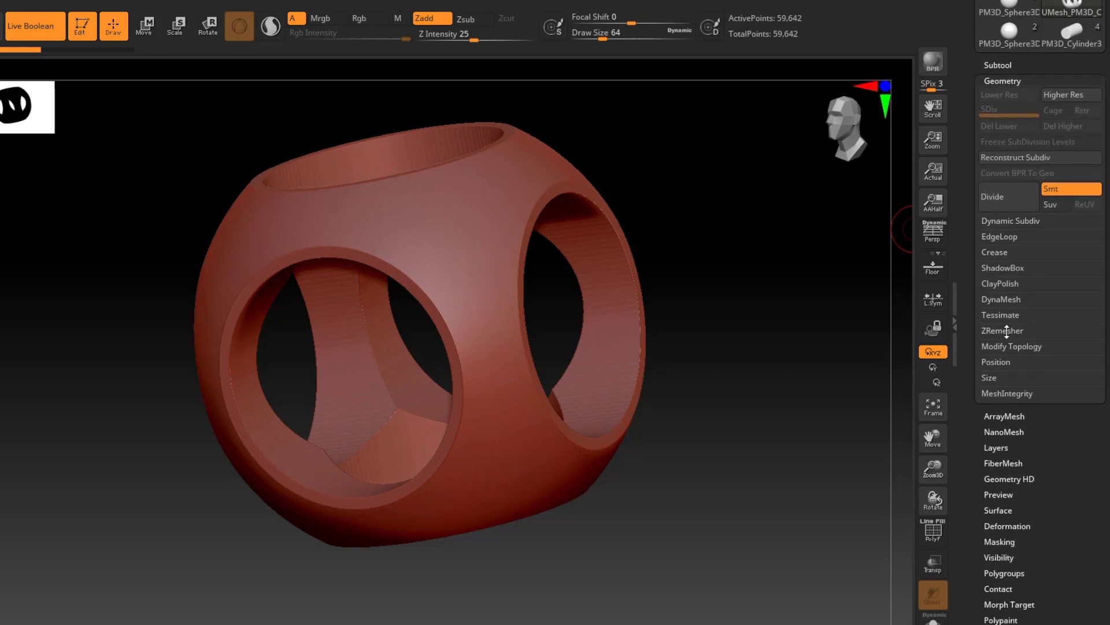
left_click(1007, 331)
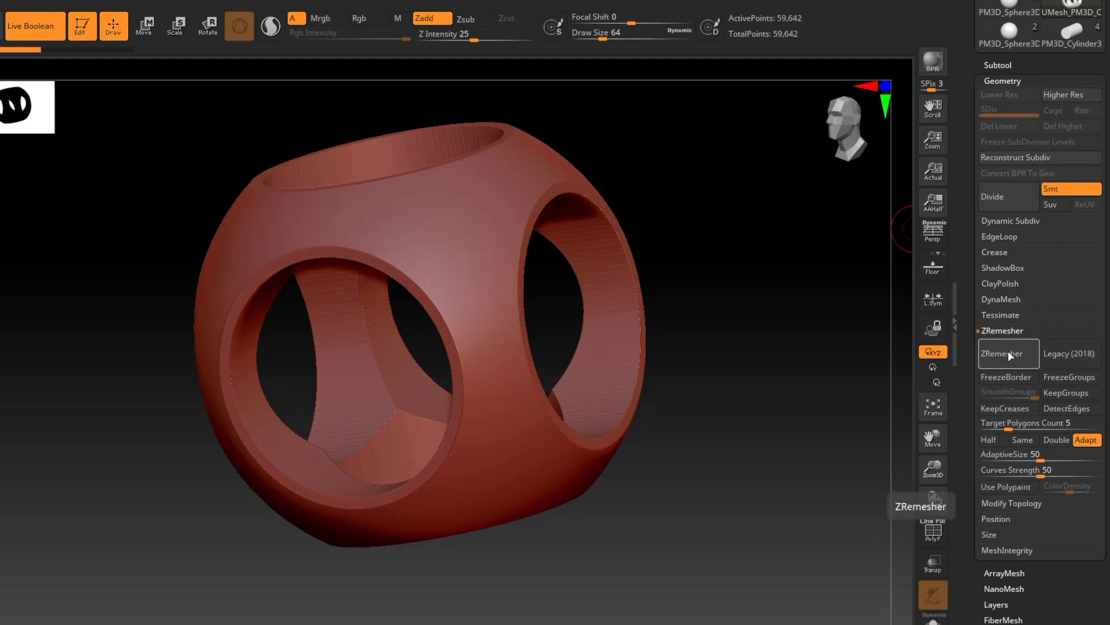
left_click(1008, 350)
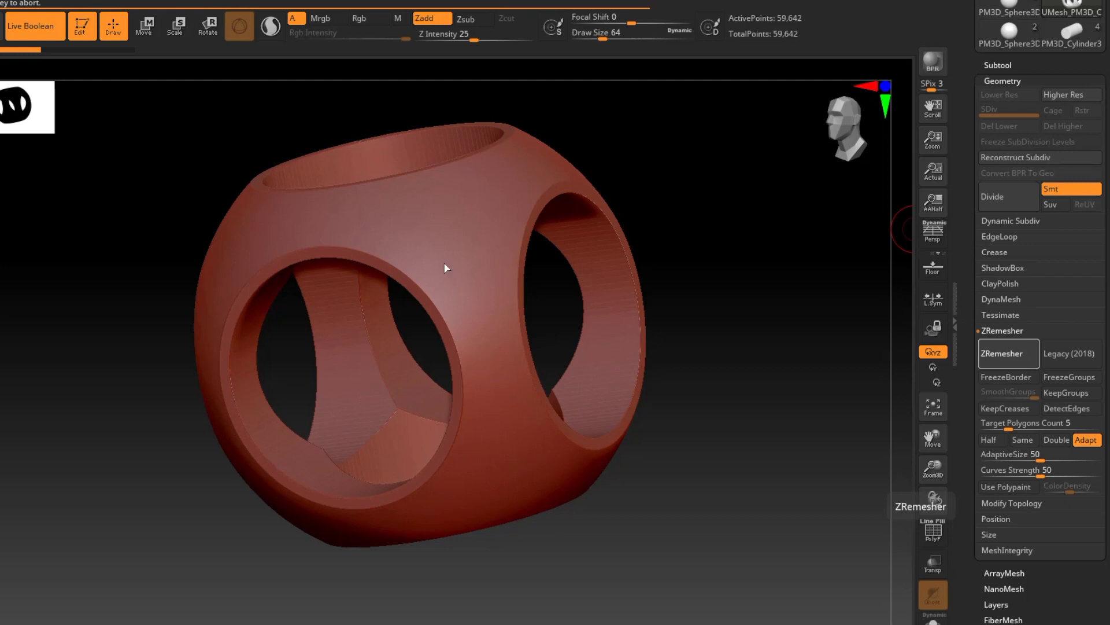
left_click_drag(402, 322, 385, 300)
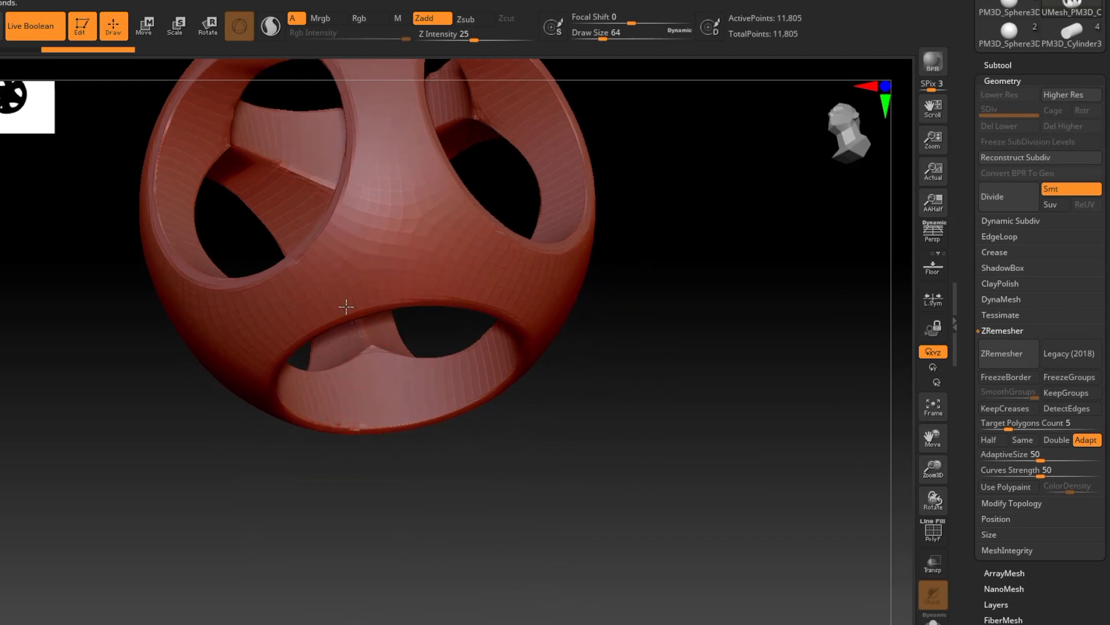
Inspect the remeshed holes and inner edges, and undo the ZRemesher operation on the Boolean mesh.
left_click_drag(346, 307, 352, 249)
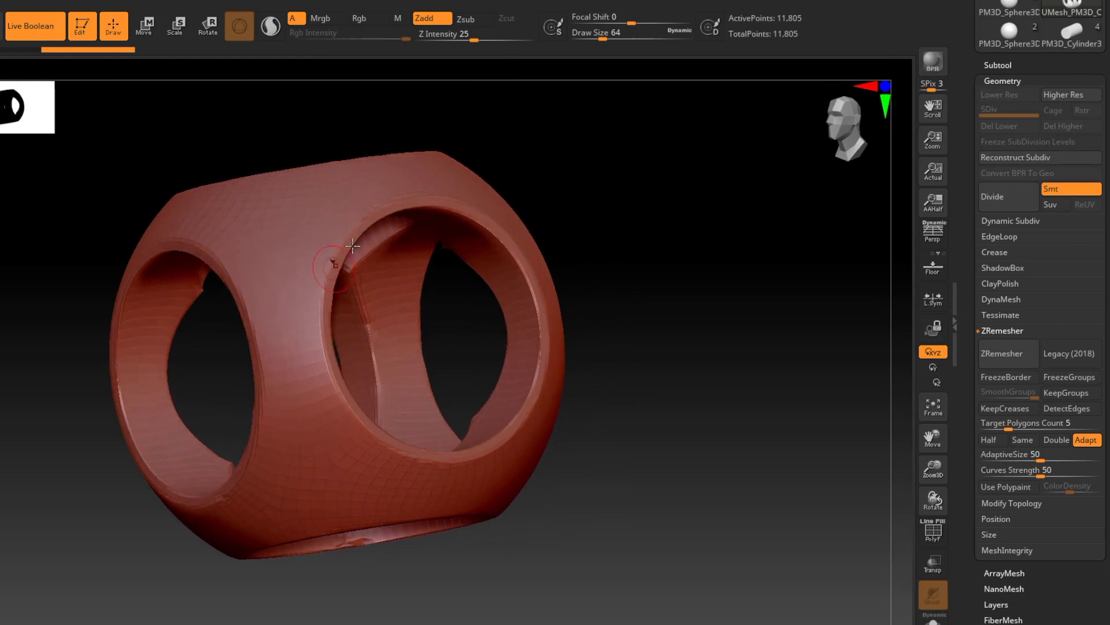
left_click_drag(394, 212, 552, 422)
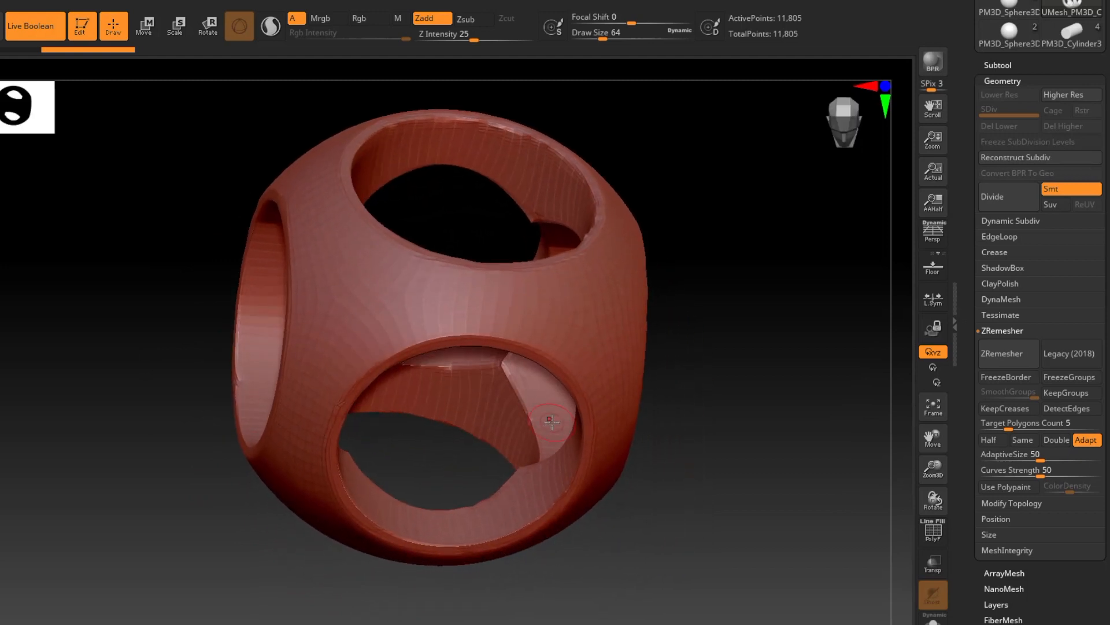
key("ctrl+z")
right_click_drag(552, 423, 541, 399)
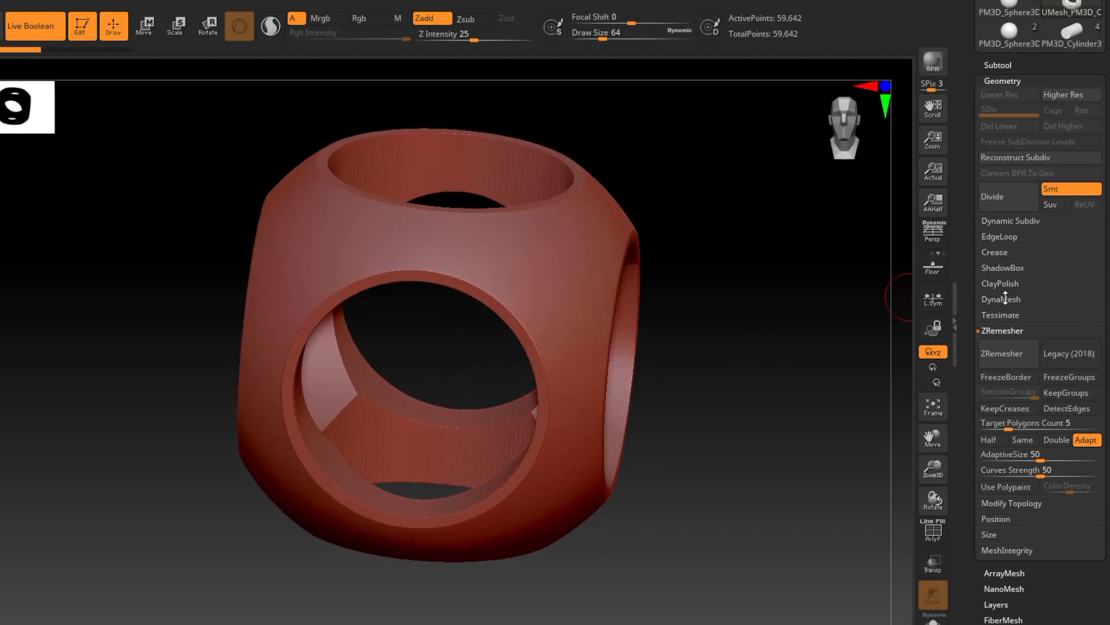
Convert the Boolean mesh to a DynaMesh at resolution 304.
left_click(1007, 333)
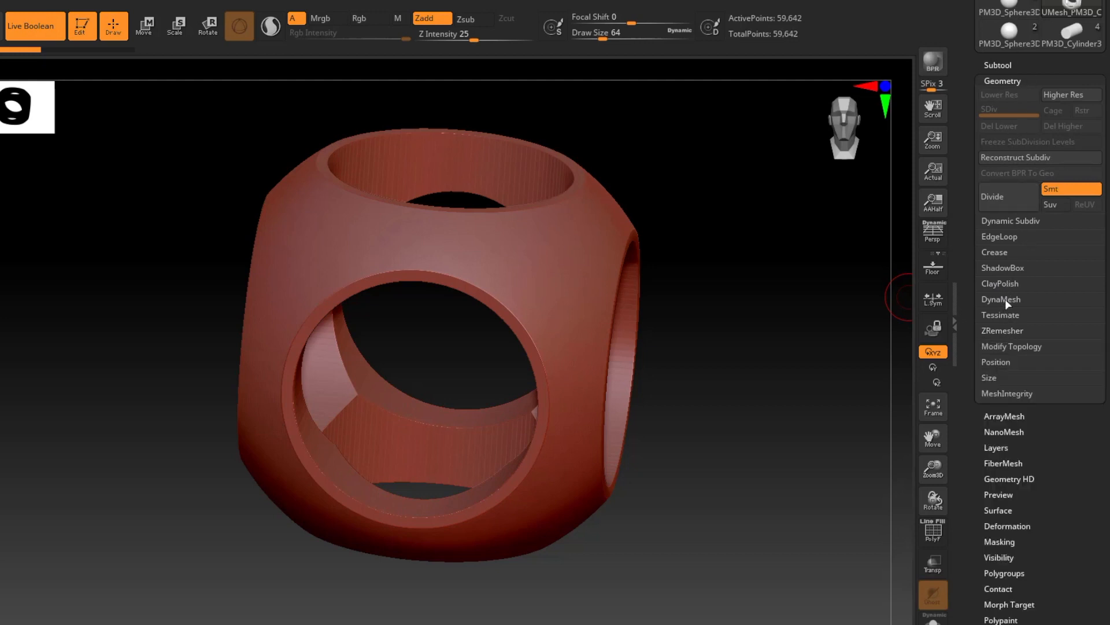
left_click(1005, 299)
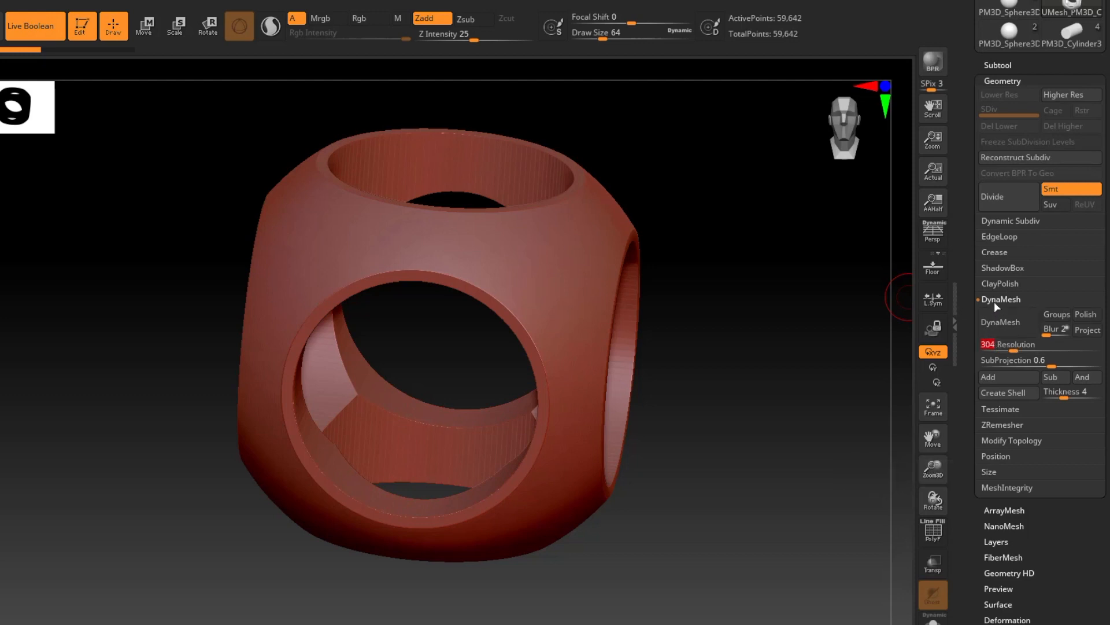
left_click(1000, 323)
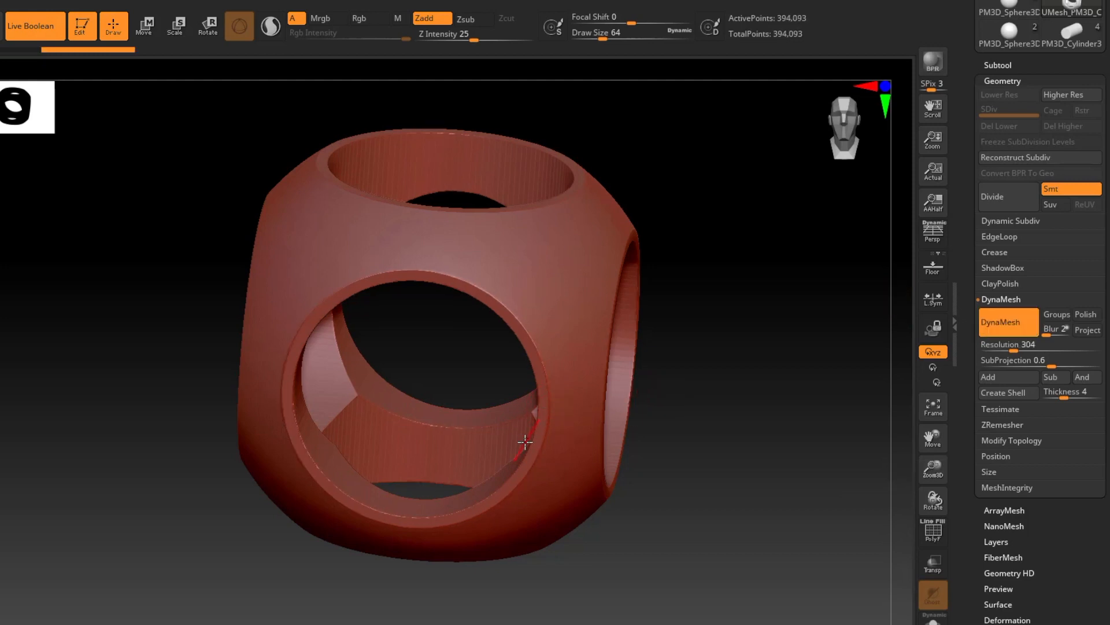
right_click_drag(526, 443, 588, 426)
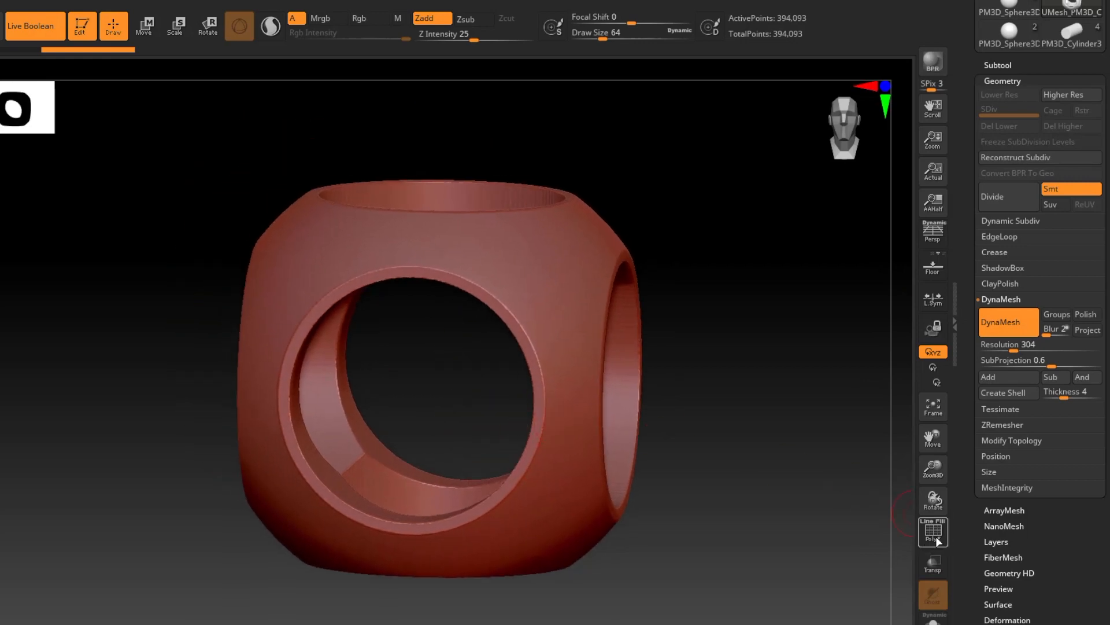
Examine the DynaMesh wireframe and polygroups around the hole rims and inner intersections, with PolyFrame on only for the inspection.
left_click(933, 532)
right_click_drag(565, 358, 562, 367)
right_click_drag(451, 296, 488, 427, "ctrl")
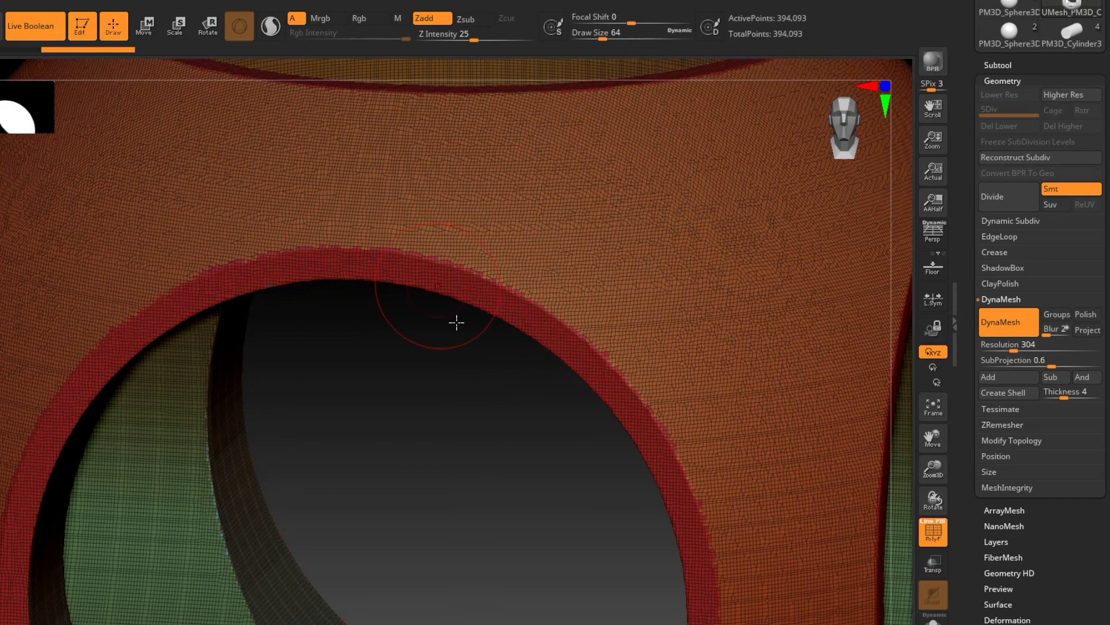
right_click_drag(456, 322, 414, 362)
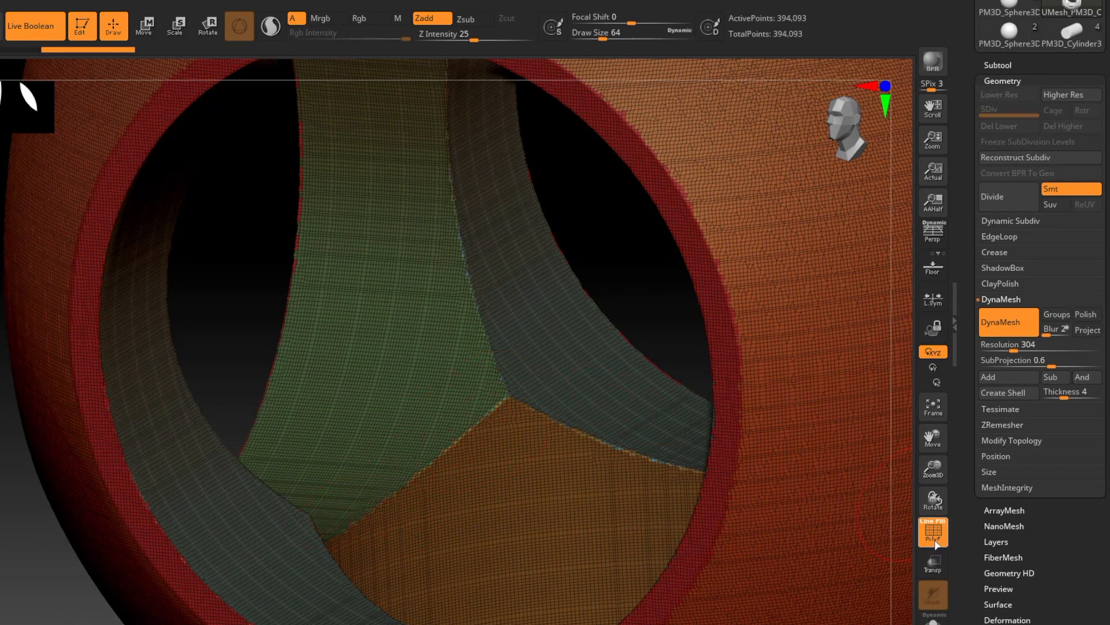
key("f")
right_click_drag(399, 369, 384, 364)
right_click_drag(666, 329, 637, 419)
right_click_drag(547, 417, 757, 430)
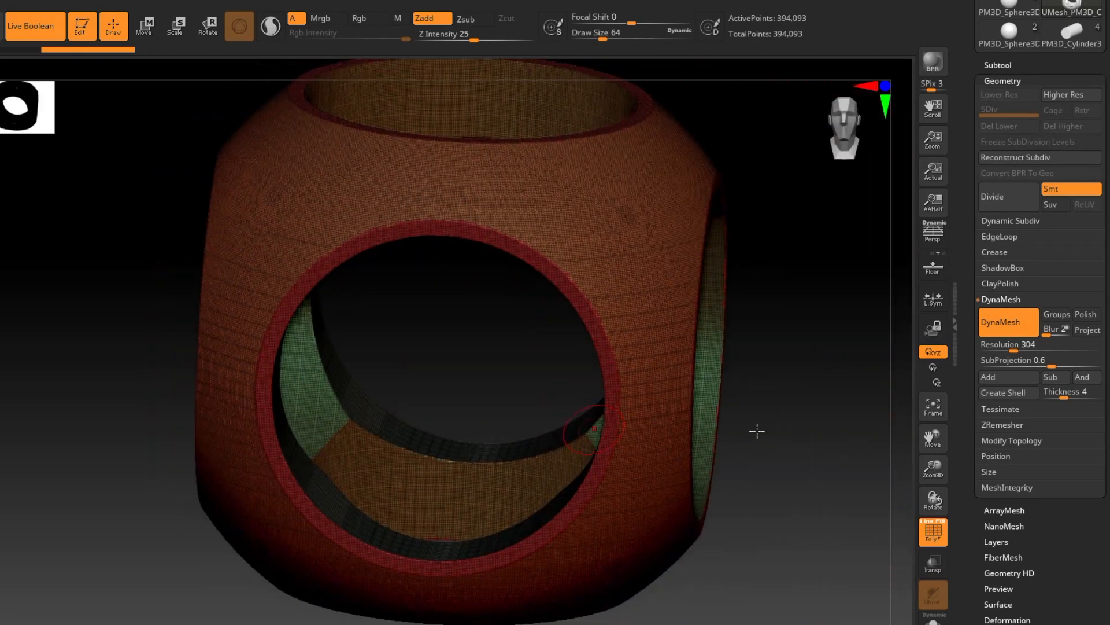
left_click(933, 541)
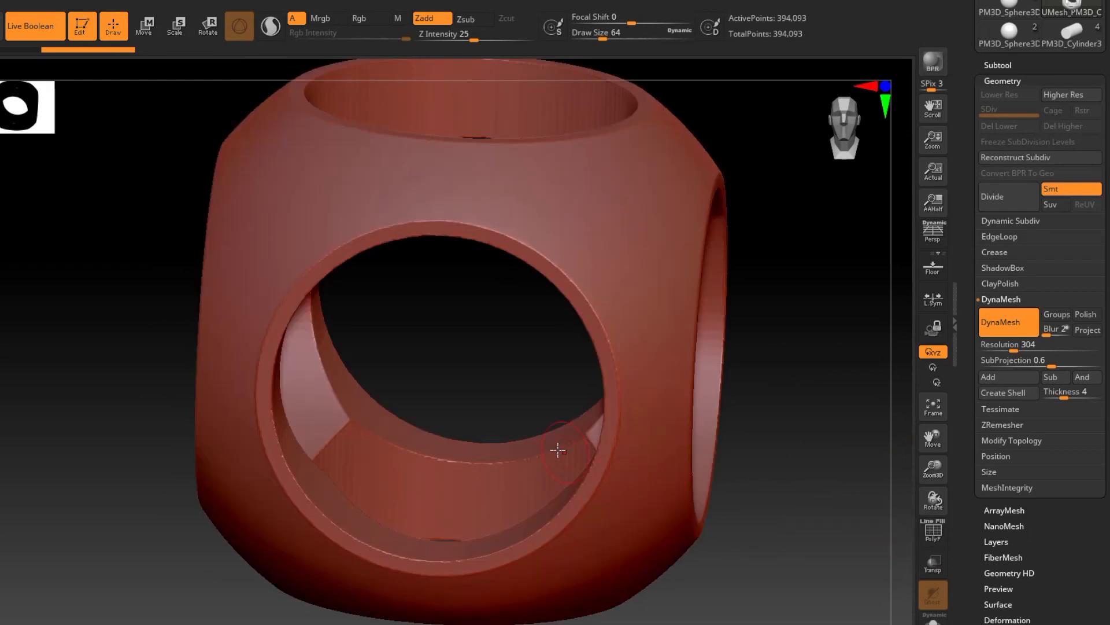
Smooth the three inner edges that meet at the corner where the cylinder cuts intersect.
right_click_drag(511, 425, 406, 376)
mouse_move(280, 335)
left_mouse_down("shift")
mouse_move(279, 324)
mouse_move(459, 375)
mouse_move(580, 379)
left_mouse_up("shift")
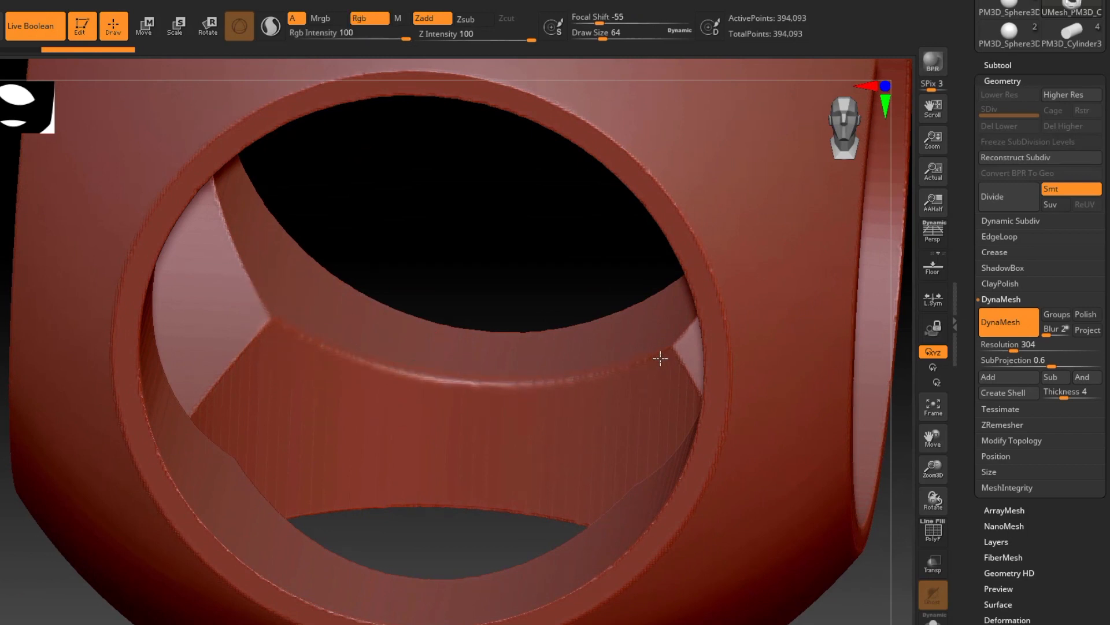
left_click_drag(660, 358, 682, 342, "shift")
right_click_drag(498, 443, 393, 411)
right_click_drag(303, 357, 380, 429, "alt")
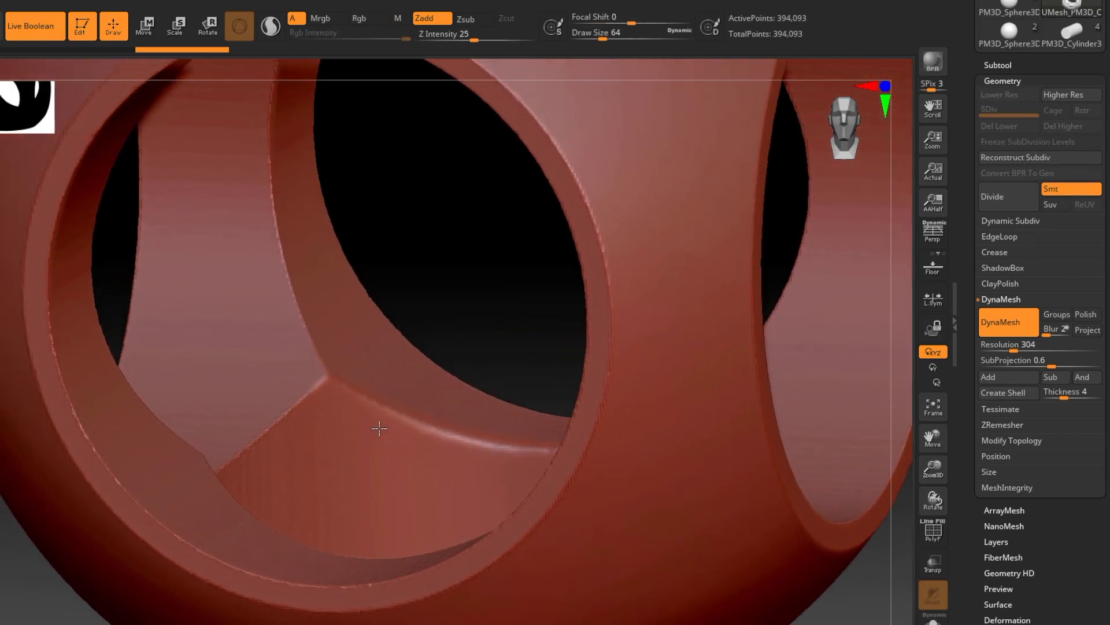
mouse_move(327, 375)
left_mouse_down("shift")
mouse_move(286, 290)
mouse_move(263, 175)
mouse_move(265, 117)
left_mouse_up("shift")
mouse_move(329, 355)
right_mouse_down()
mouse_move(305, 439)
mouse_move(333, 341)
mouse_move(310, 334)
right_mouse_up()
left_click_drag(321, 306, 189, 432, "shift")
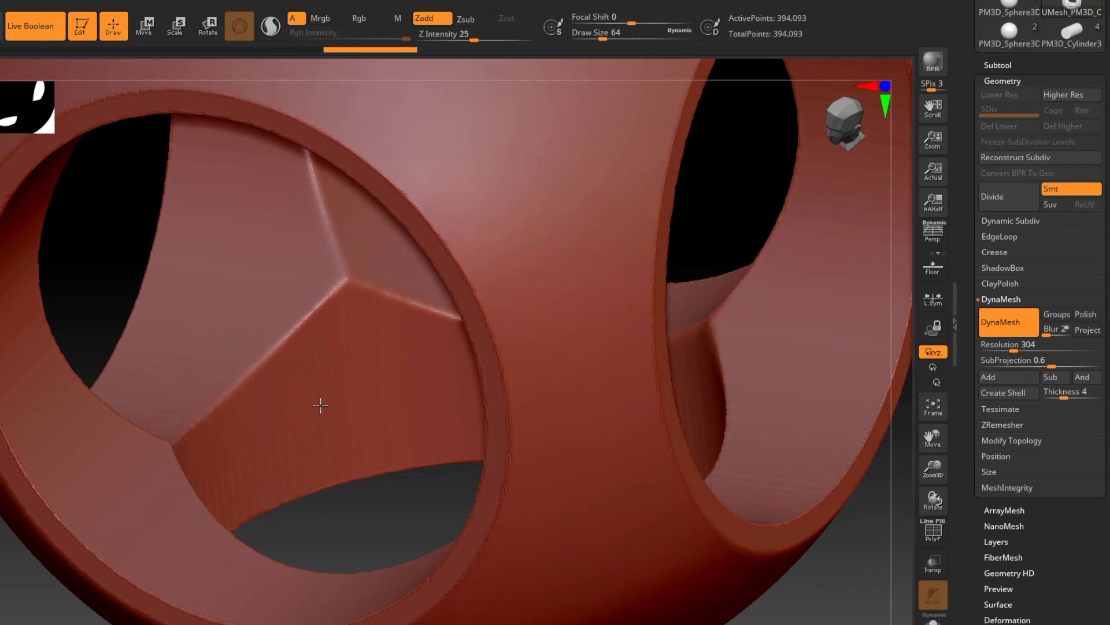
right_click_drag(320, 405, 332, 407)
right_click_drag(458, 292, 530, 341, "ctrl")
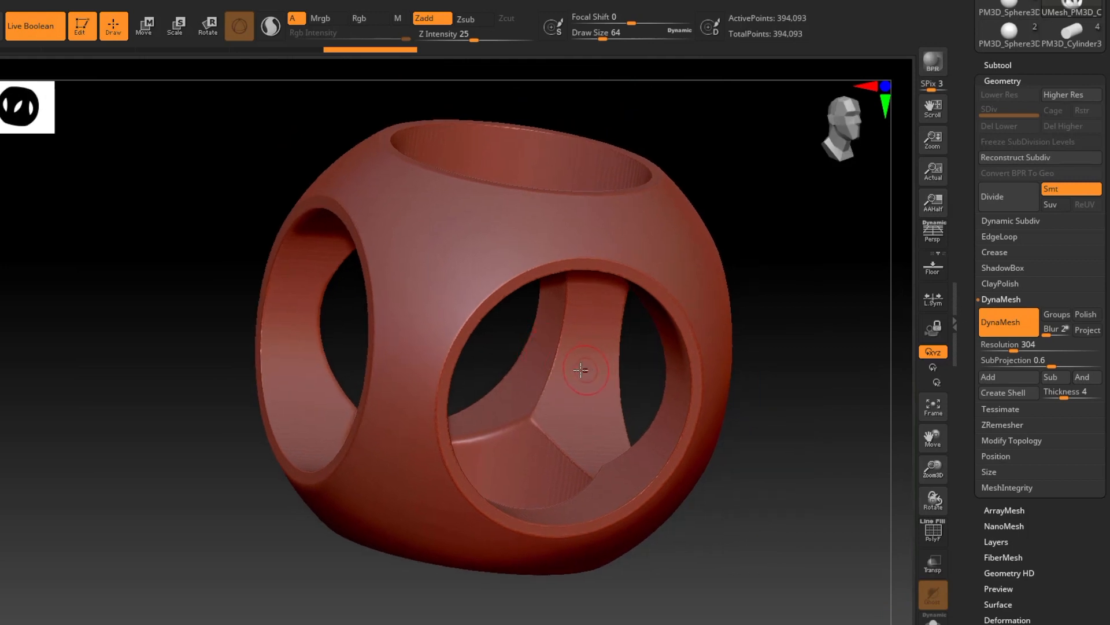
Smooth the inner edge inside the upper hole and review the mesh from several angles.
mouse_move(531, 188)
right_mouse_down("ctrl")
mouse_move(538, 261)
mouse_move(565, 223)
mouse_move(580, 281)
mouse_move(416, 249)
right_mouse_up("ctrl")
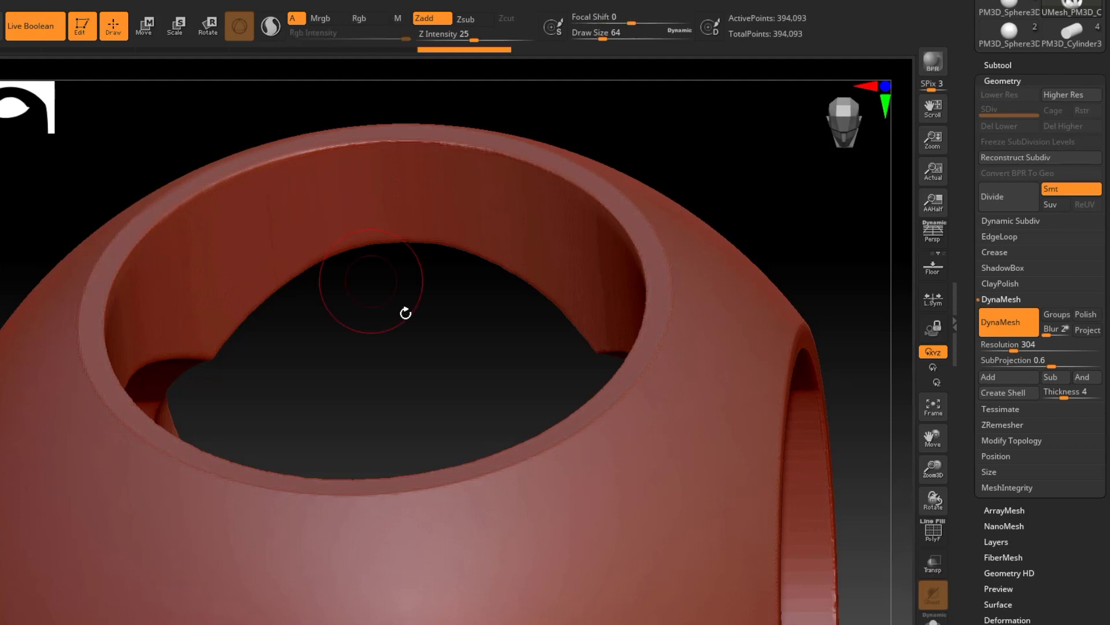
mouse_move(405, 312)
left_mouse_down()
mouse_move(434, 318)
mouse_move(434, 308)
mouse_move(392, 315)
left_mouse_up()
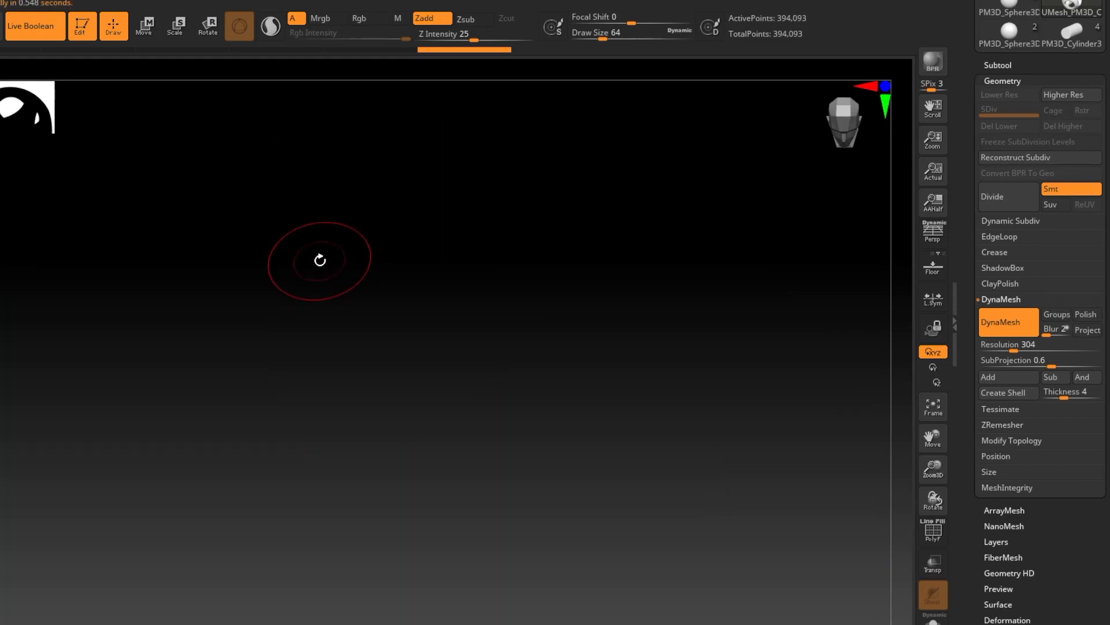
mouse_move(320, 260)
left_mouse_down()
mouse_move(411, 297)
mouse_move(364, 265)
mouse_move(322, 286)
mouse_move(347, 304)
mouse_move(498, 328)
mouse_move(359, 295)
mouse_move(370, 304)
mouse_move(574, 235)
left_mouse_up()
key("shift")
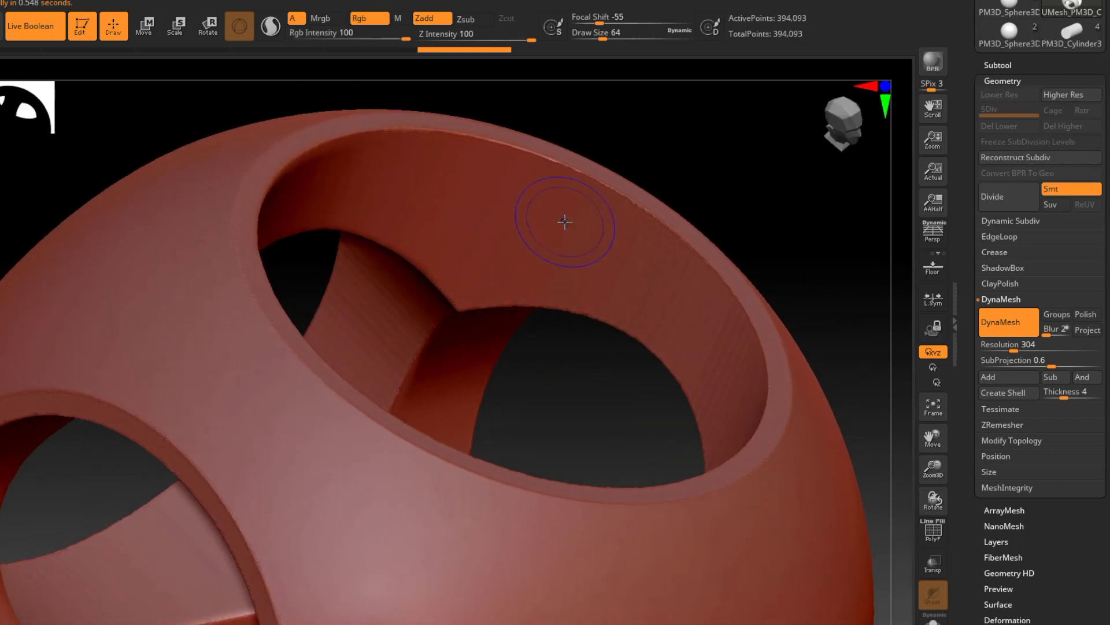
mouse_move(511, 260)
left_mouse_down("shift")
mouse_move(626, 298)
mouse_move(727, 375)
mouse_move(666, 280)
left_mouse_up("shift")
right_click_drag(503, 283, 484, 244)
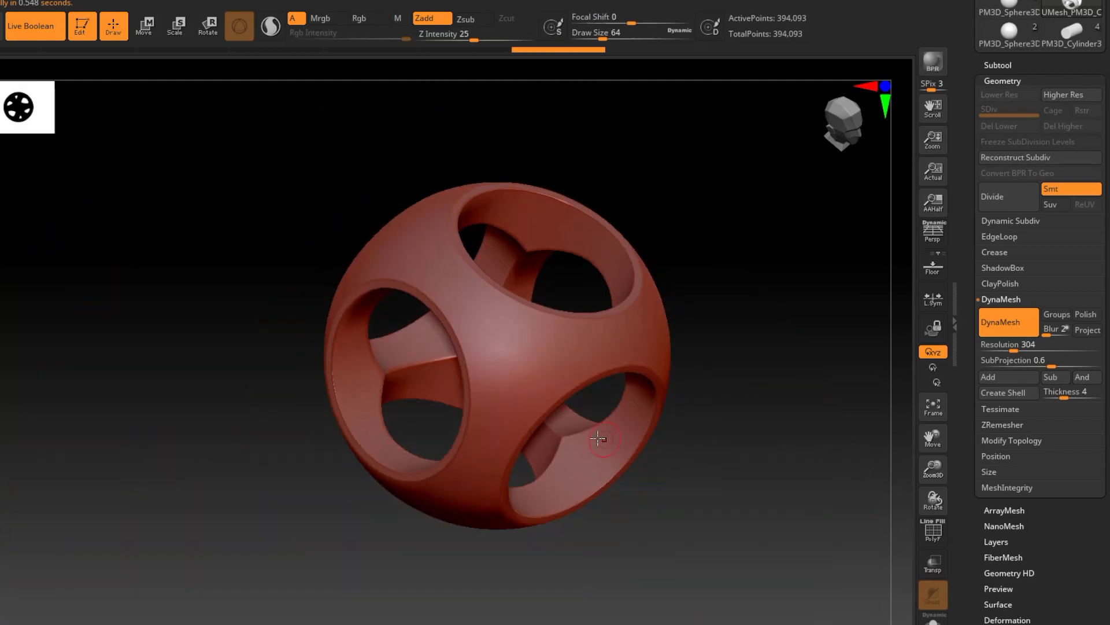
right_click_drag(602, 435, 534, 367)
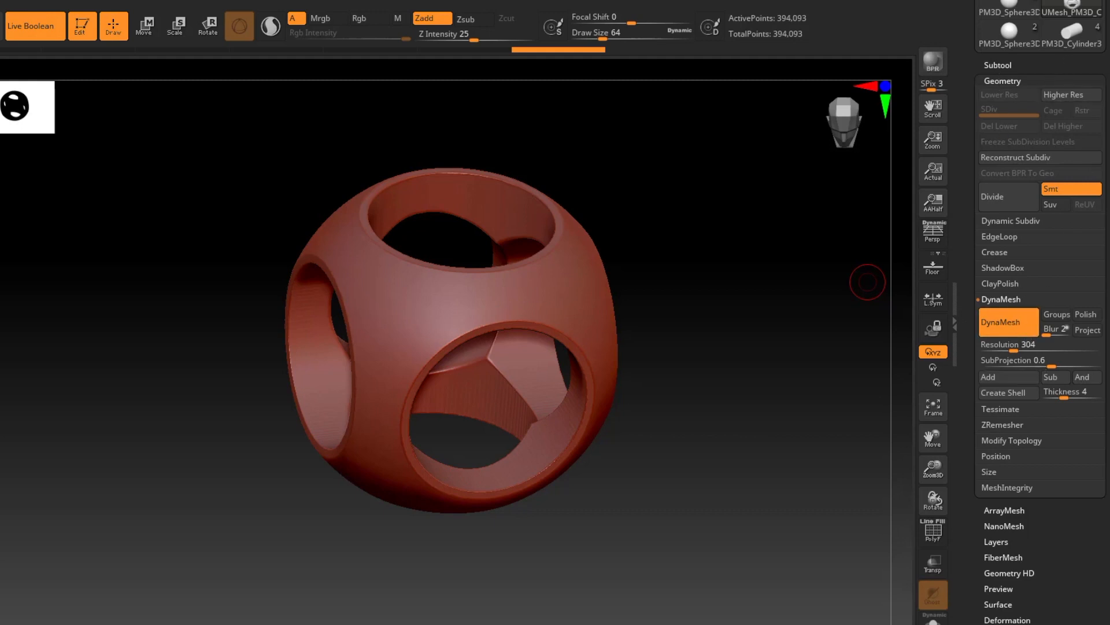
Switch the active tool to Cube3D_1 and convert it to a PolyMesh3D.
left_click_drag(1053, 65, 1053, 329)
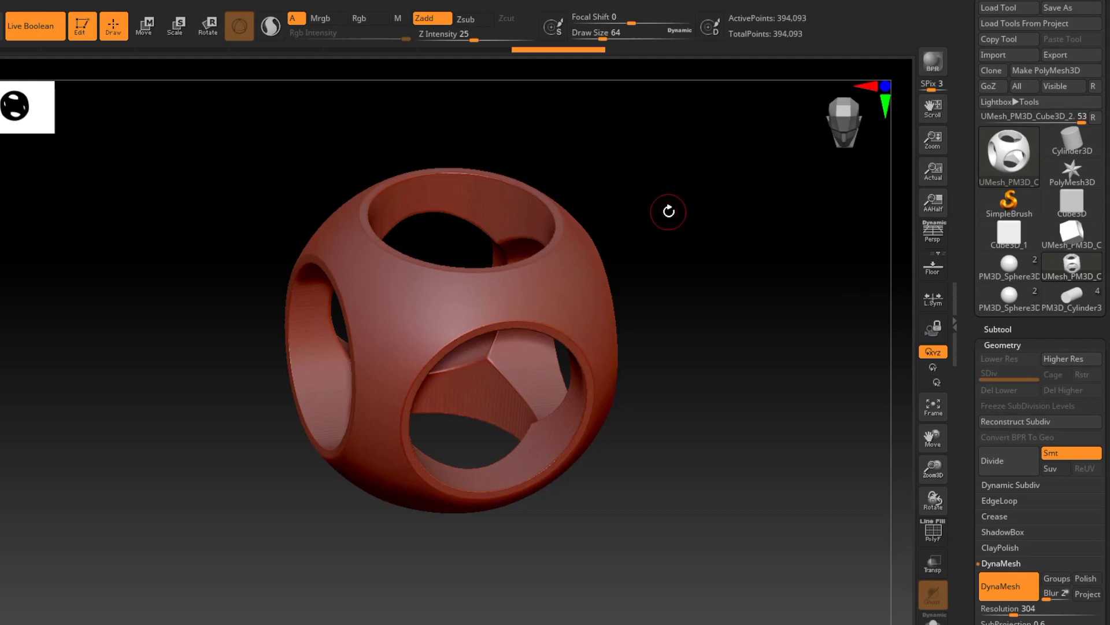
mouse_move(1009, 240)
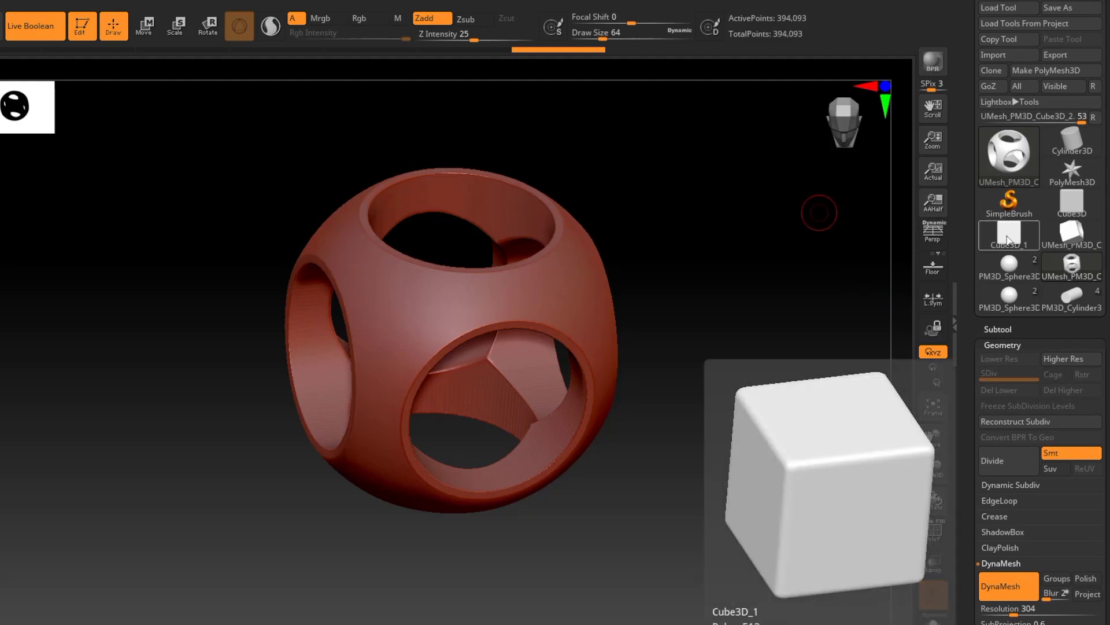
left_click(1009, 240)
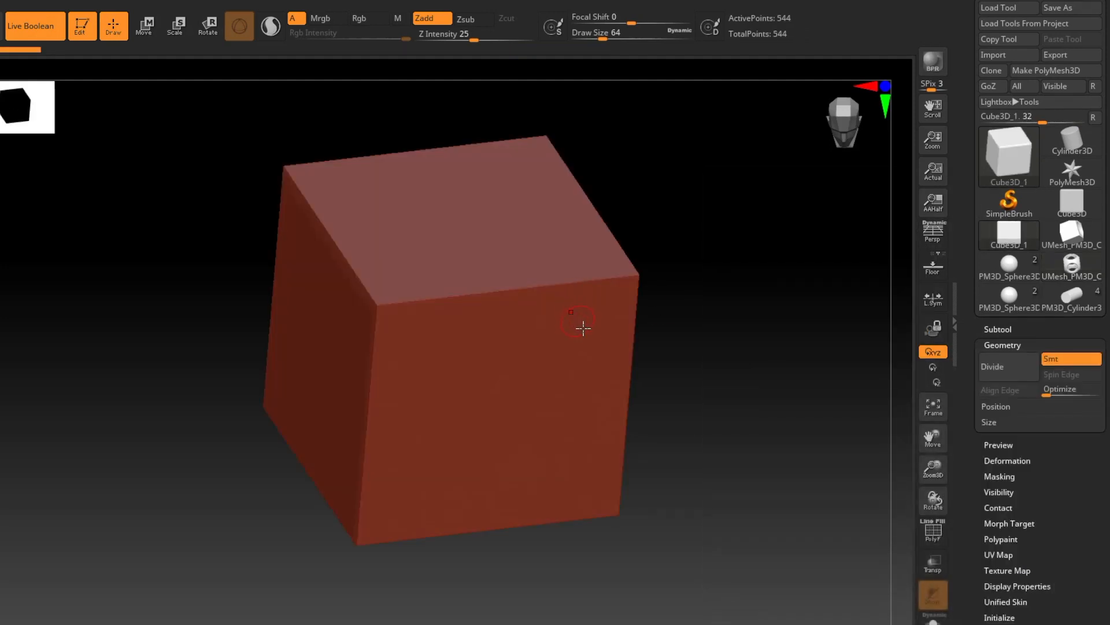
mouse_move(585, 333)
right_mouse_down()
mouse_move(584, 305)
mouse_move(584, 318)
right_mouse_up()
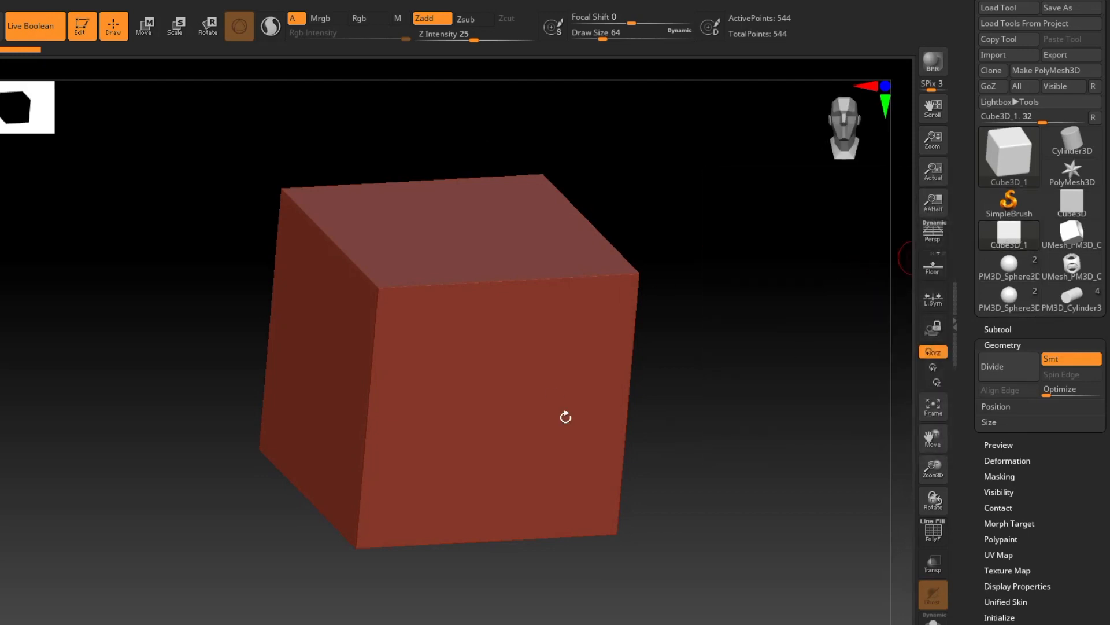
left_click(1041, 70)
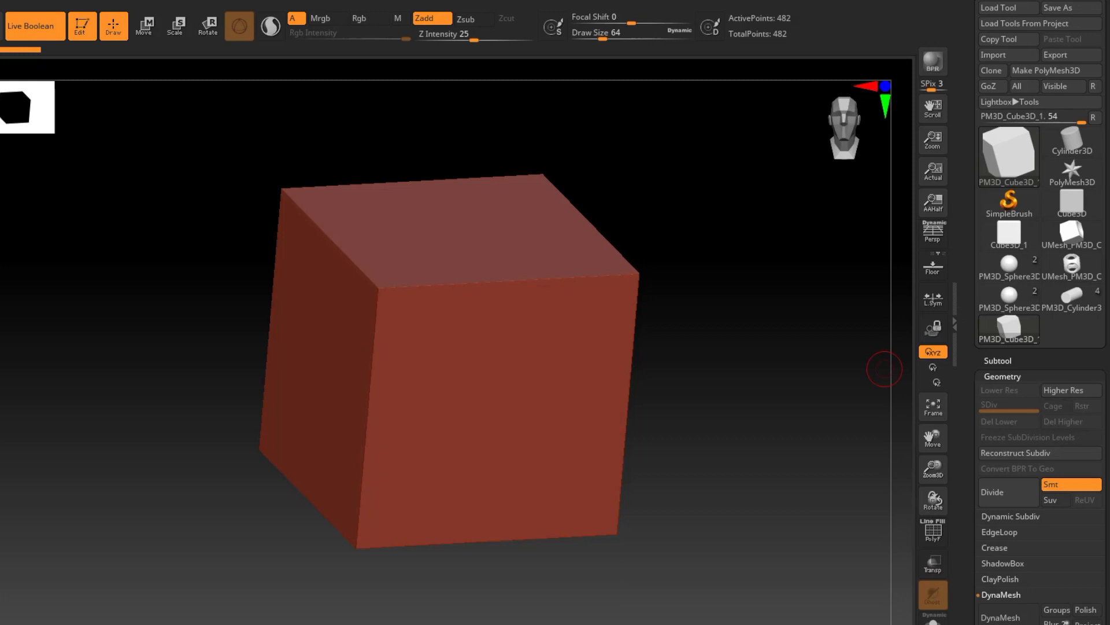
Convert the cube to a DynaMesh at resolution 128 and inspect its edges.
left_click_drag(1107, 366, 1106, 340)
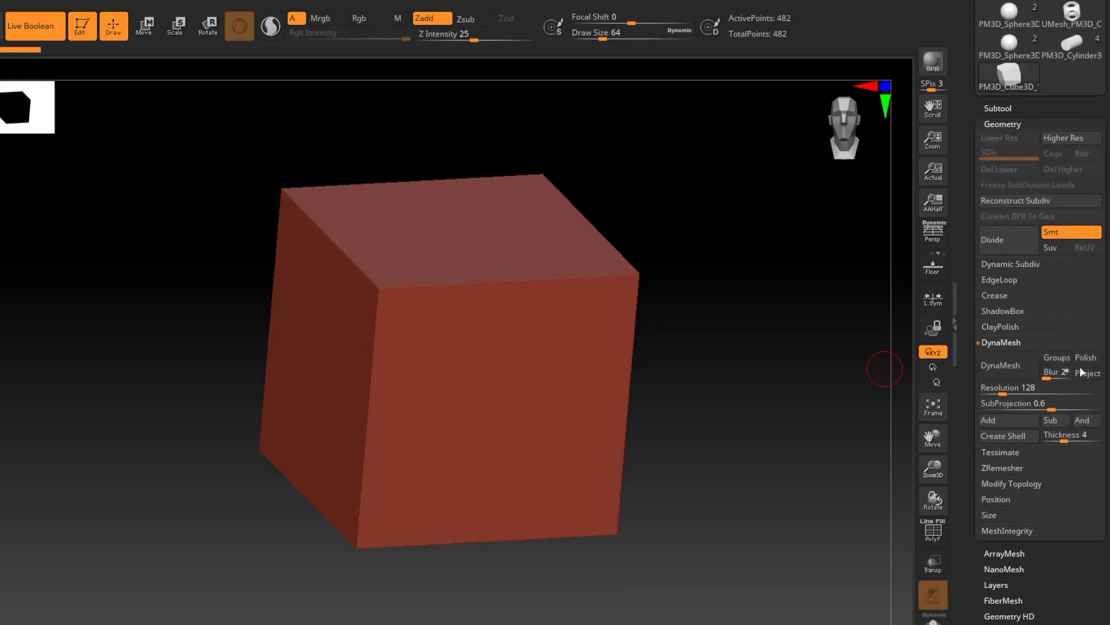
left_click(1011, 367)
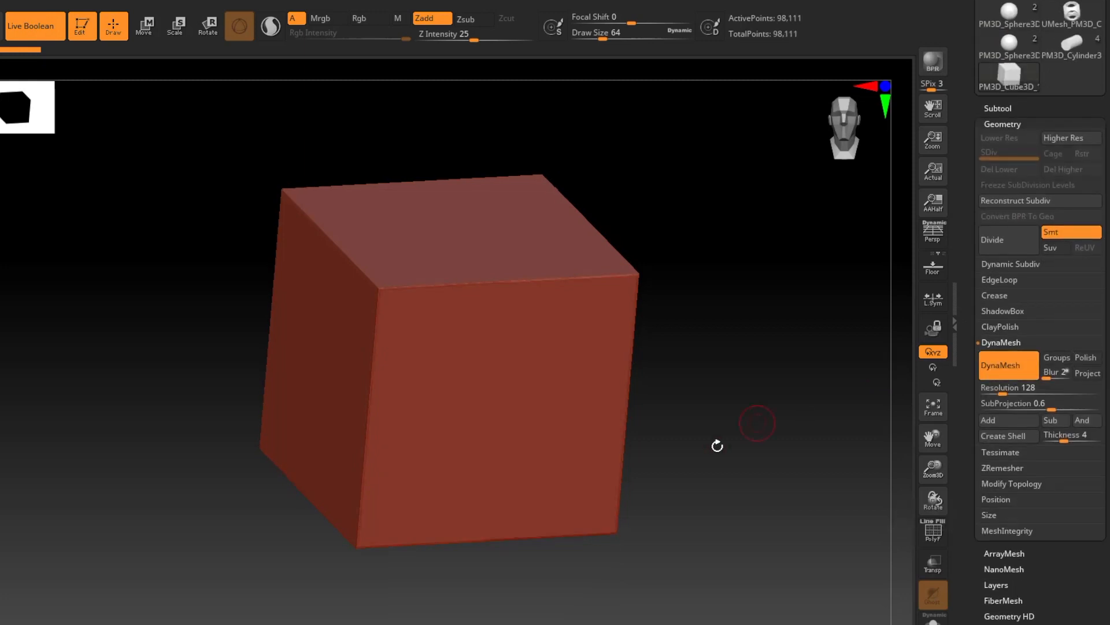
mouse_move(546, 465)
right_mouse_down()
mouse_move(562, 448)
mouse_move(559, 429)
mouse_move(557, 466)
mouse_move(692, 493)
right_mouse_up()
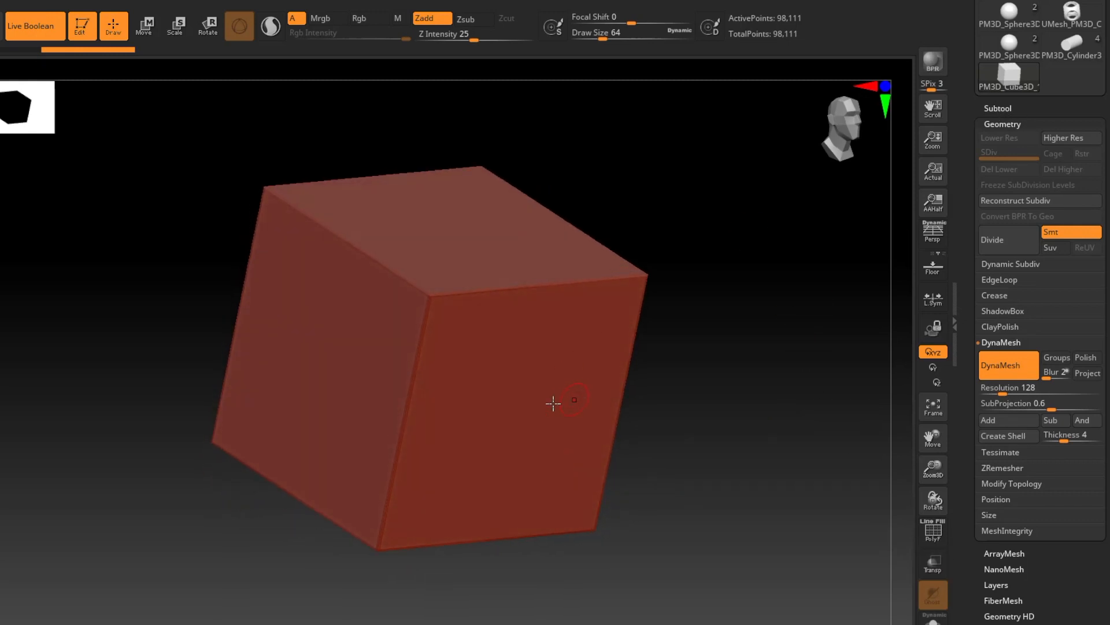
Append a Sphere3D to the cube as a new subtool and make the sphere the active subtool.
left_click(998, 108)
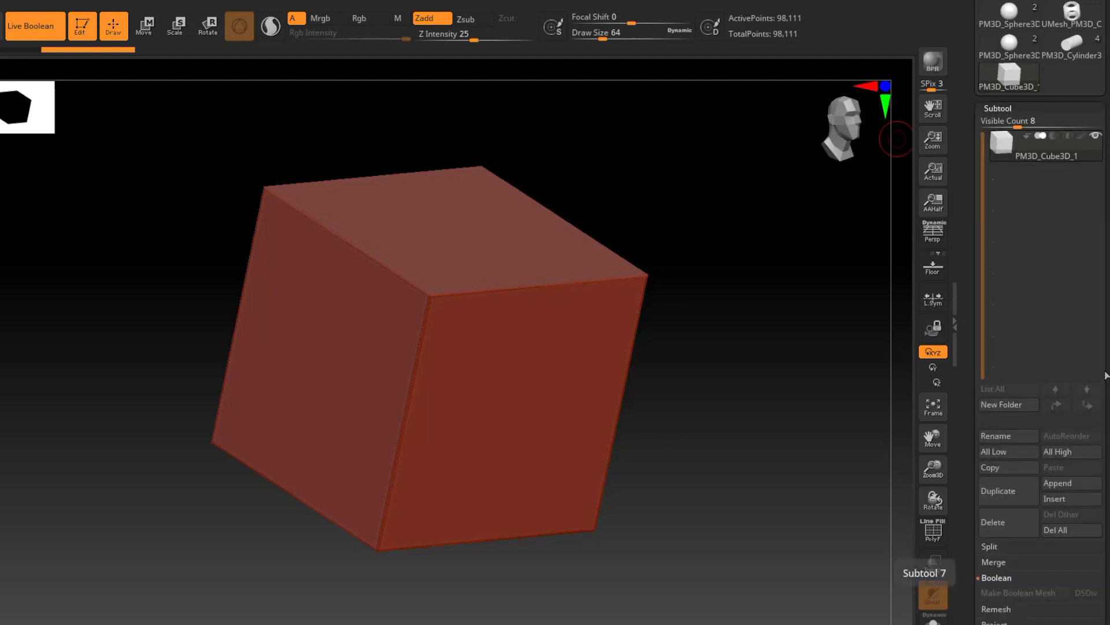
left_click_drag(1106, 376, 1106, 296)
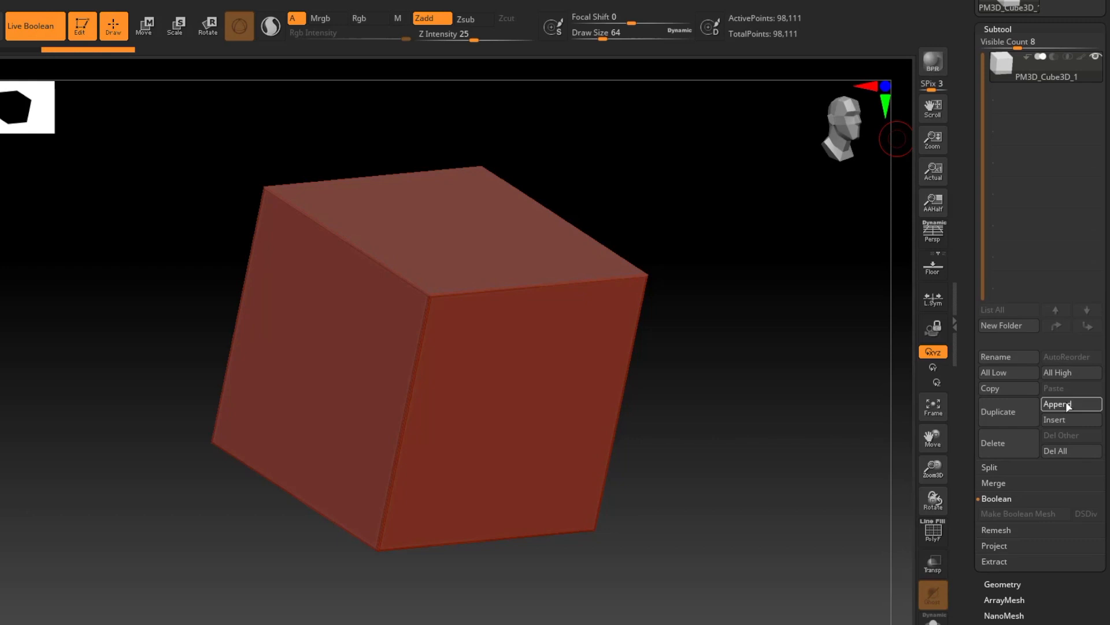
left_click(1067, 403)
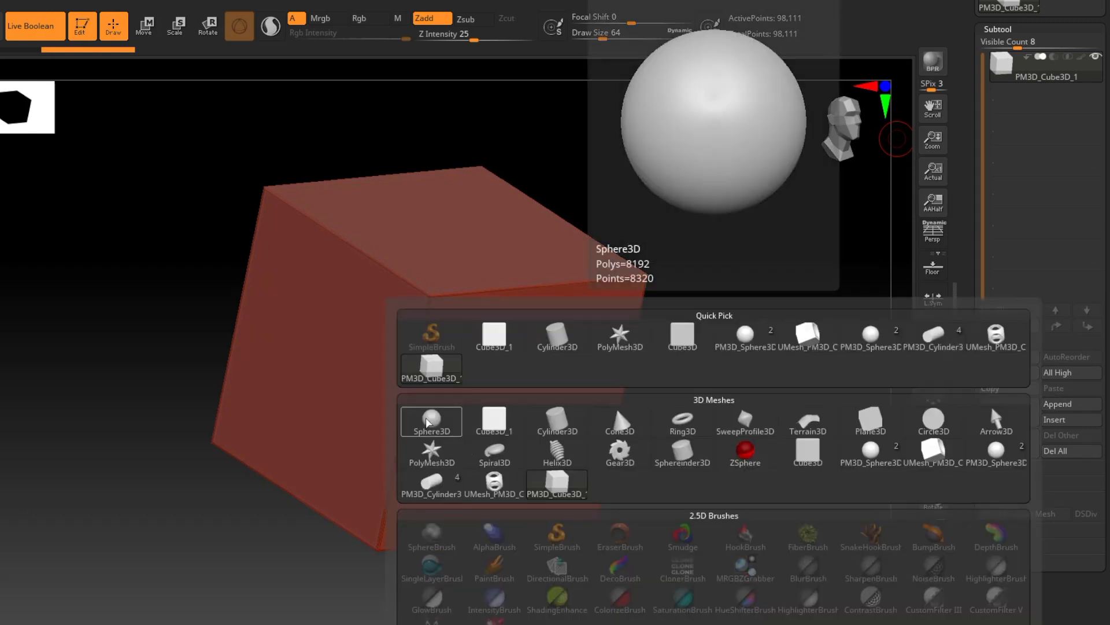
left_click(428, 422)
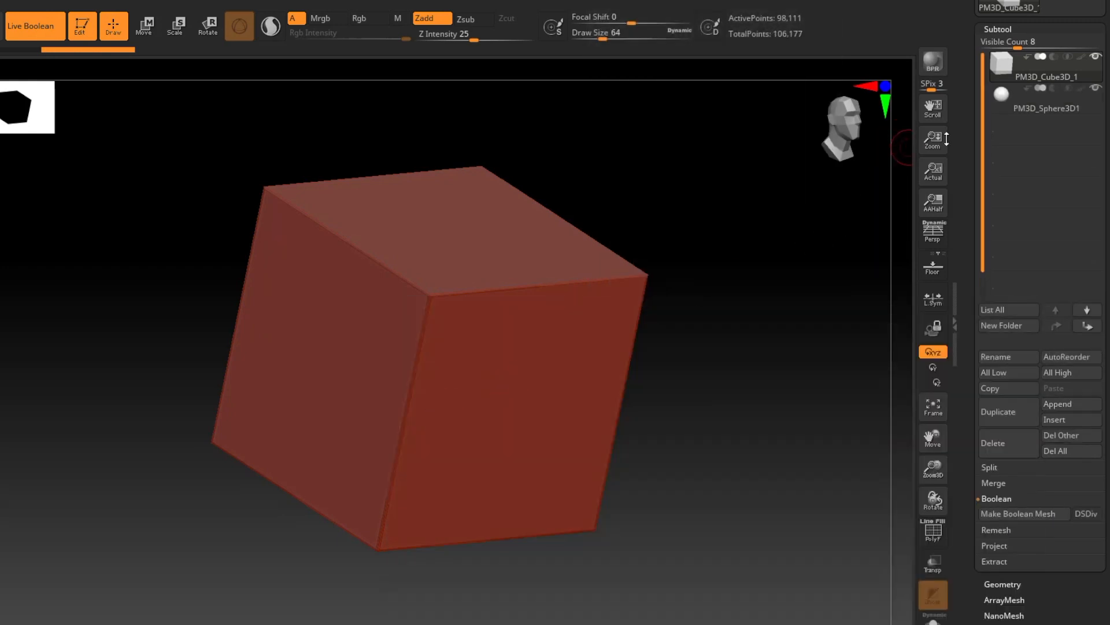
left_click(1012, 108)
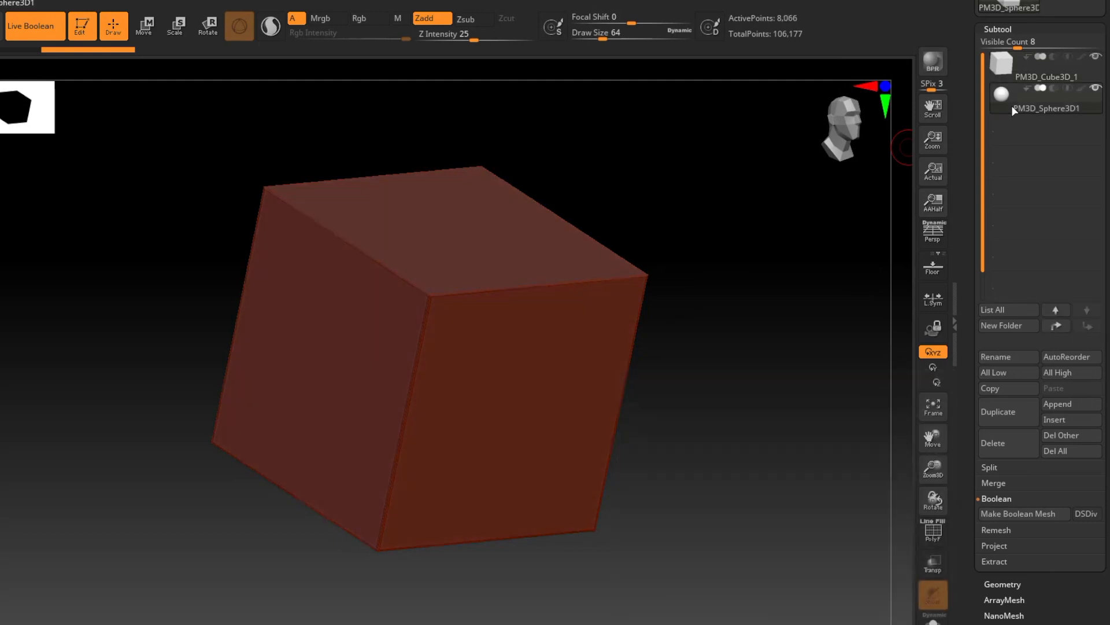
Move the sphere out of the cube so that it partly overlaps one of the cube's side faces.
left_click(144, 26)
left_click_drag(627, 530, 499, 493)
left_click_drag(397, 364, 595, 376)
left_click_drag(565, 471, 439, 465)
right_click_drag(439, 465, 439, 464, "alt")
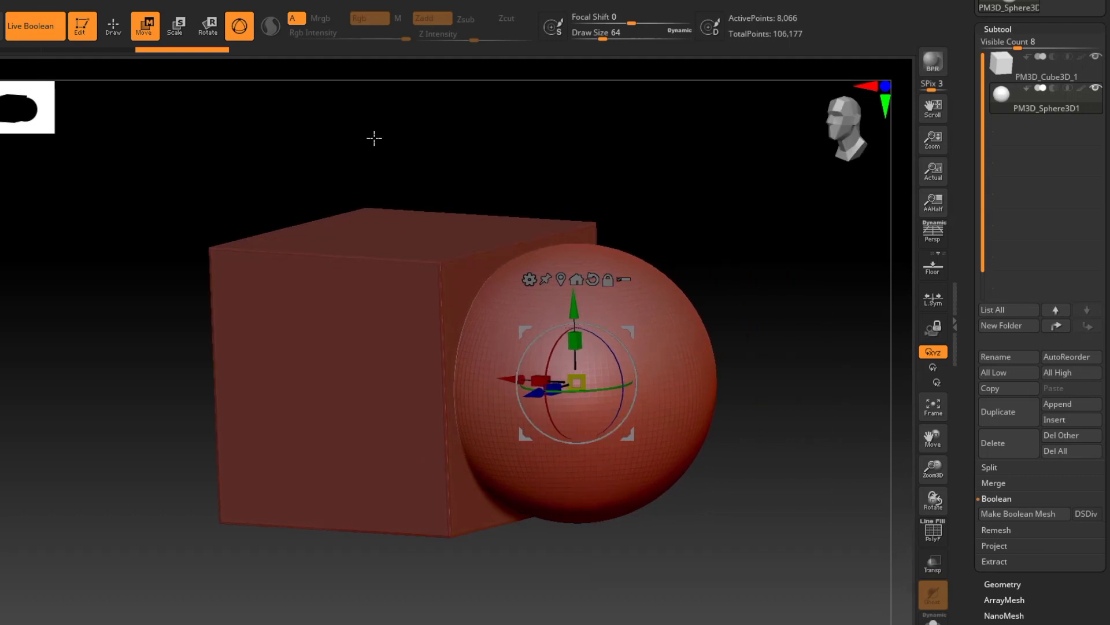
key("y")
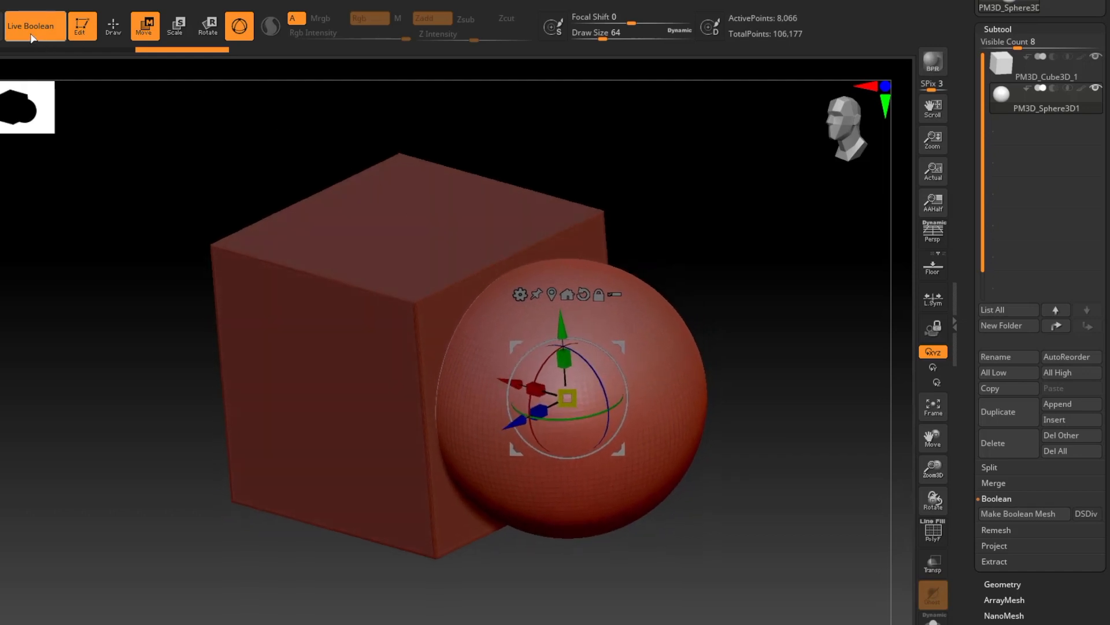
Turn off Live Boolean, and make the cube the active subtool in Draw mode.
left_click(32, 37)
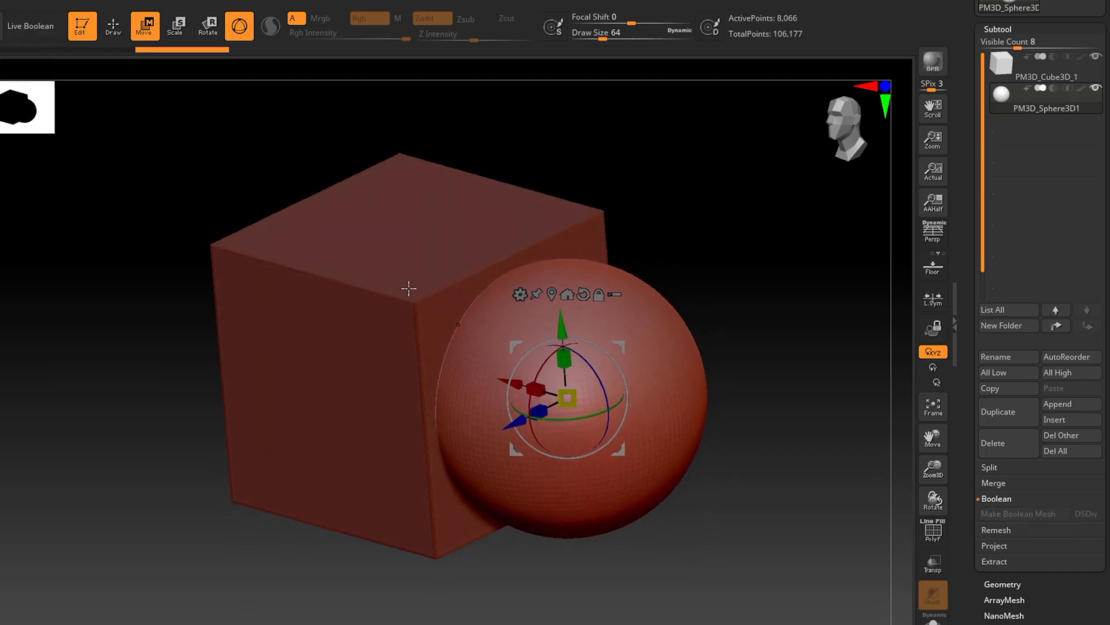
left_click(123, 36)
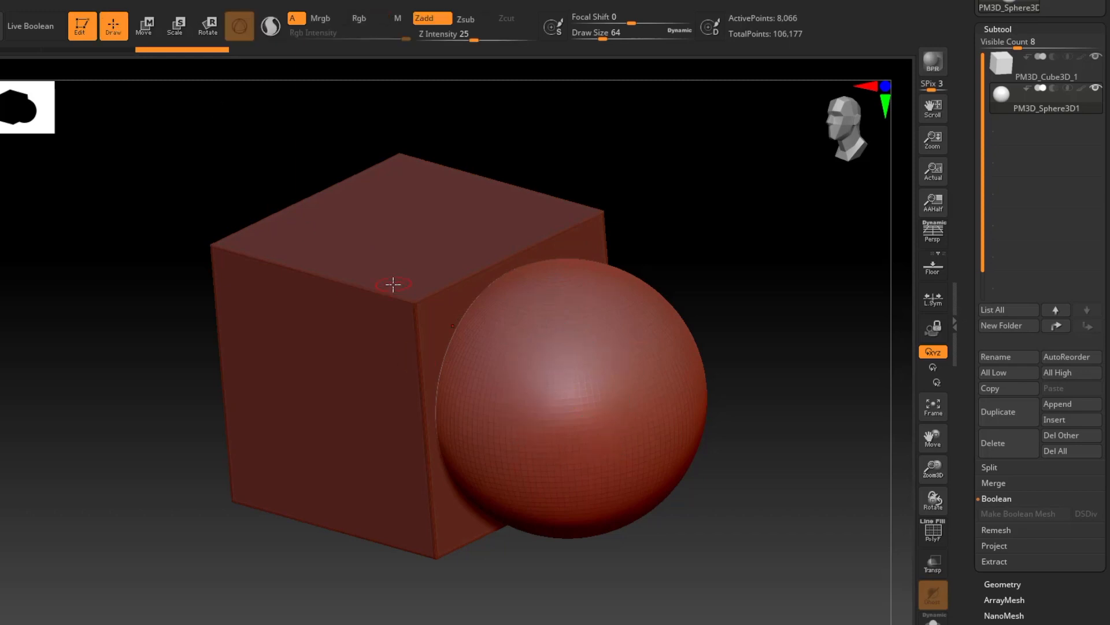
left_click(1020, 78)
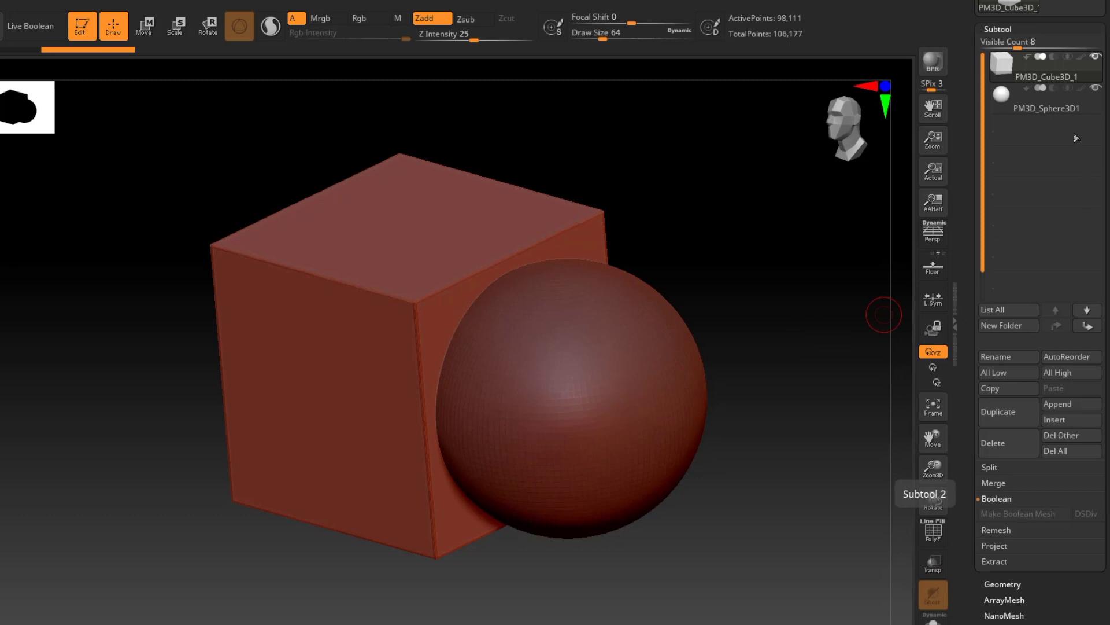
Merge the cube subtool down with the sphere below it, choosing Always OK for the non-undoable operation.
mouse_move(1057, 94)
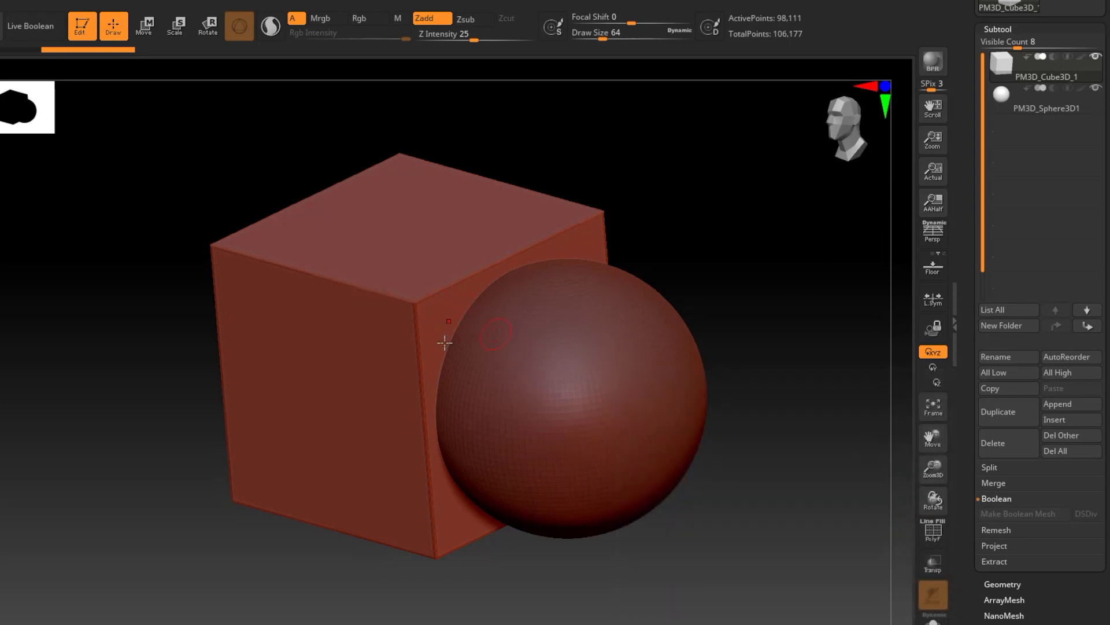
right_click_drag(533, 416, 552, 407)
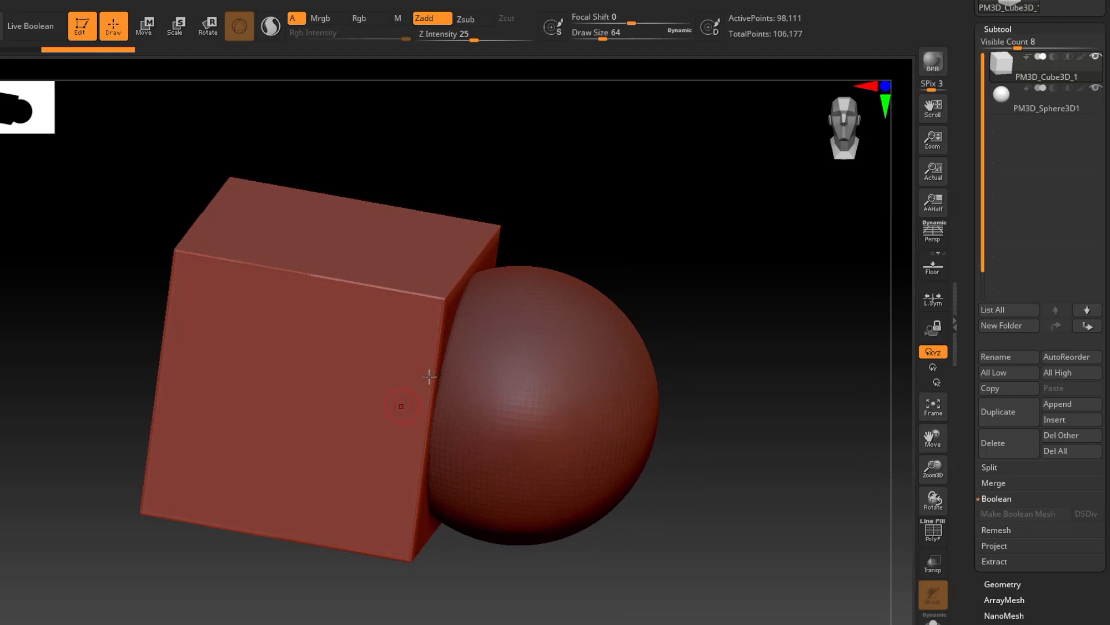
right_click_drag(576, 457, 550, 449)
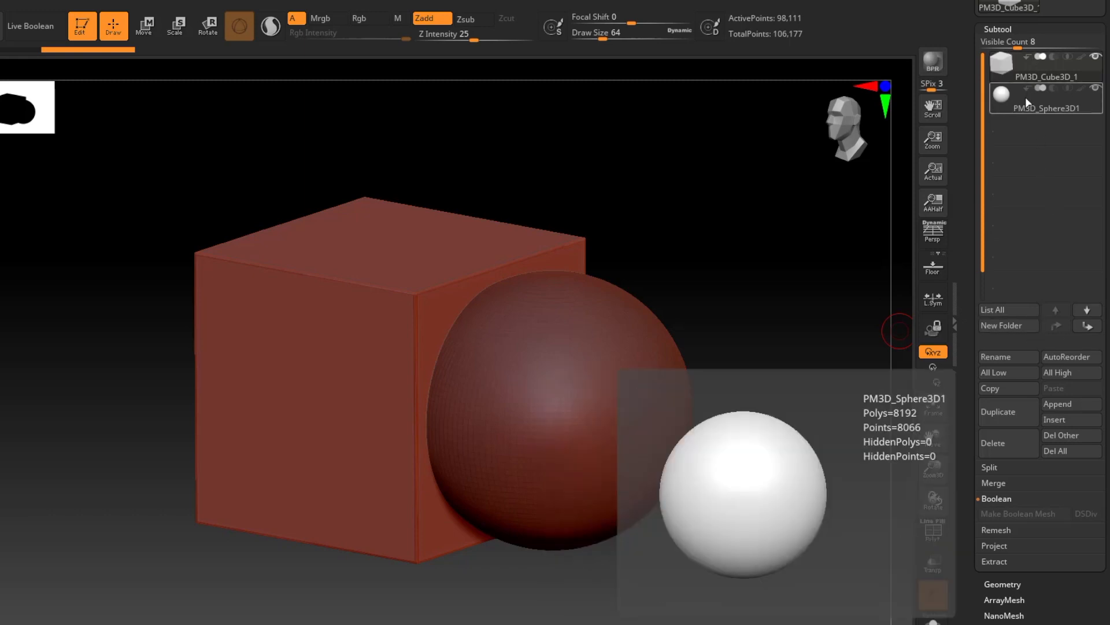
mouse_move(1016, 74)
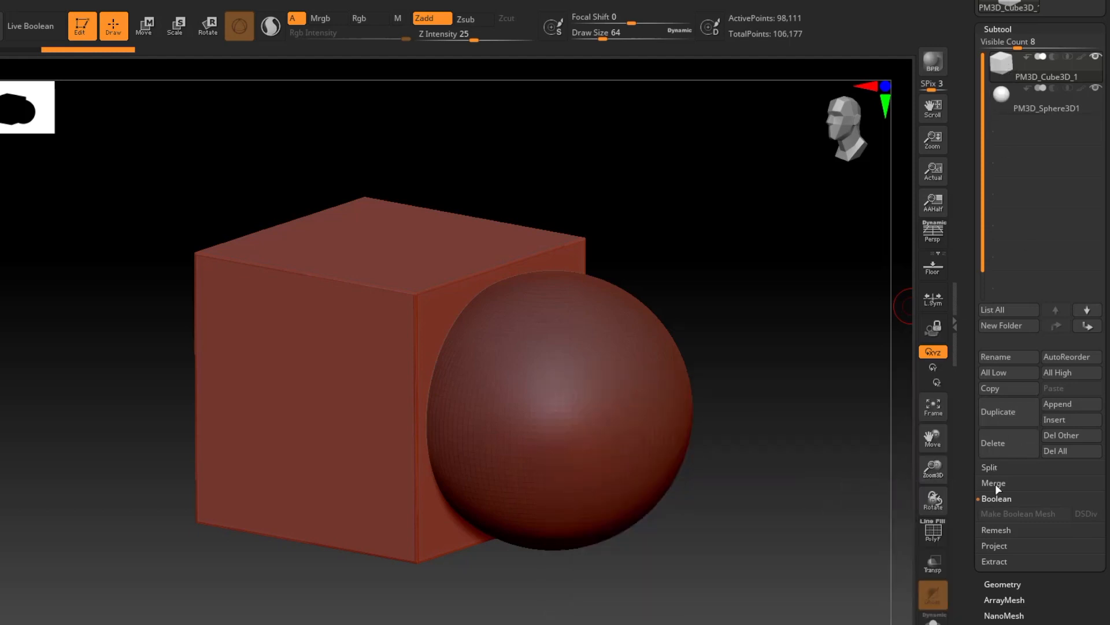
left_click(1005, 481)
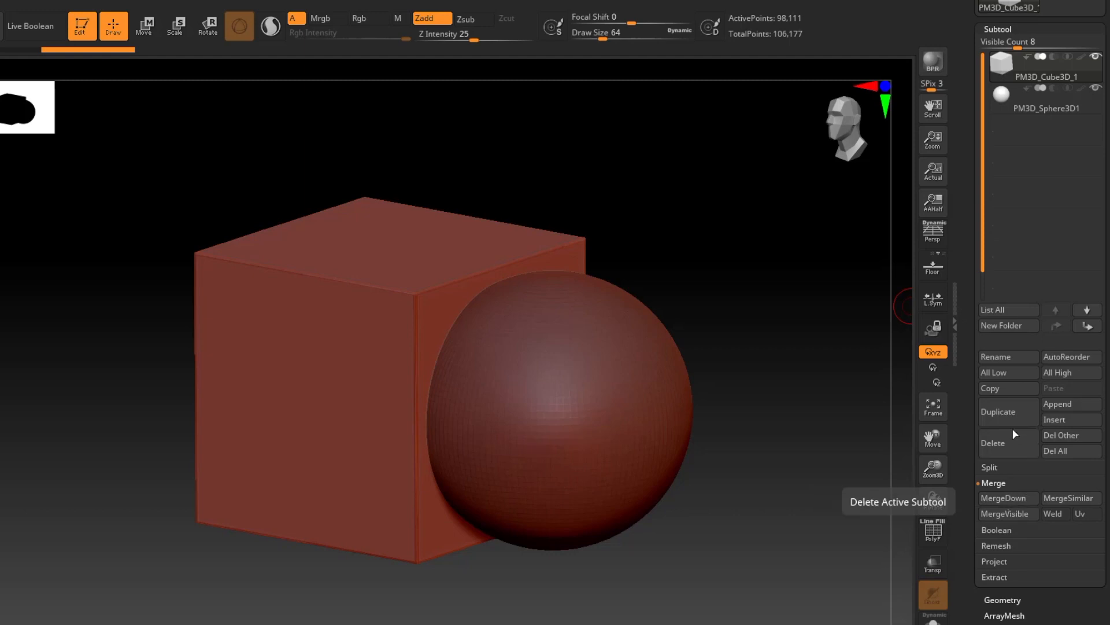
mouse_move(1005, 75)
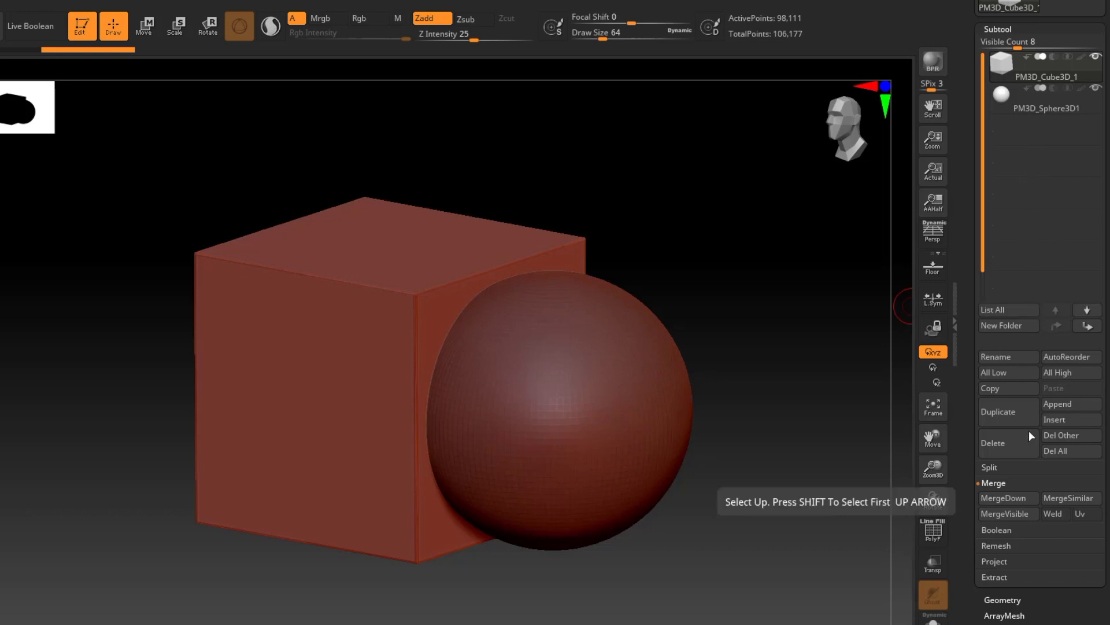
left_click(1019, 498)
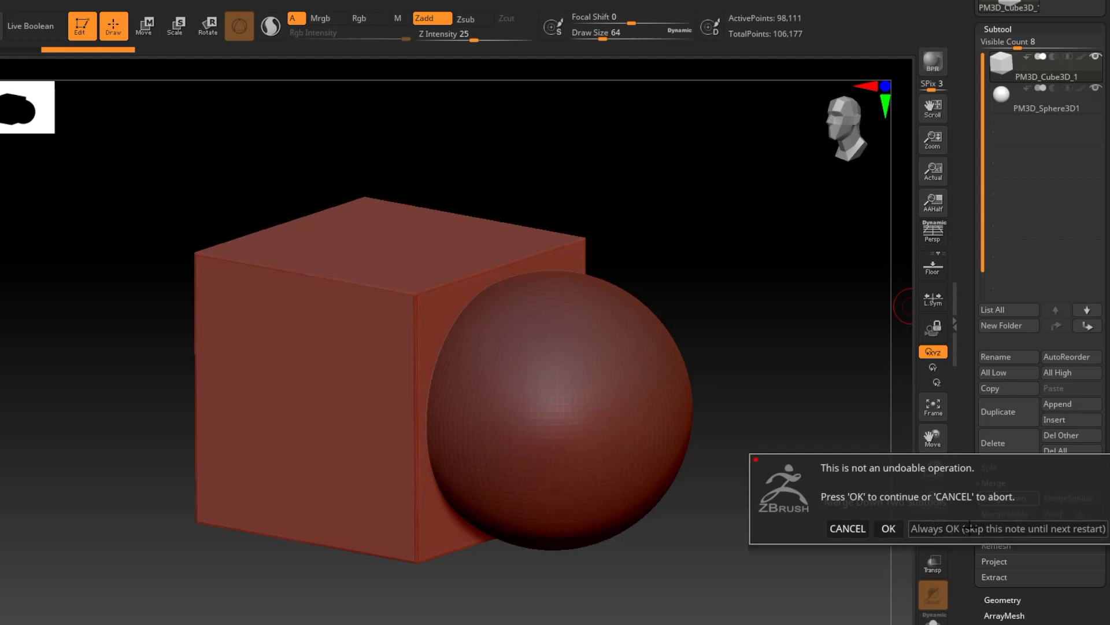
left_click(947, 529)
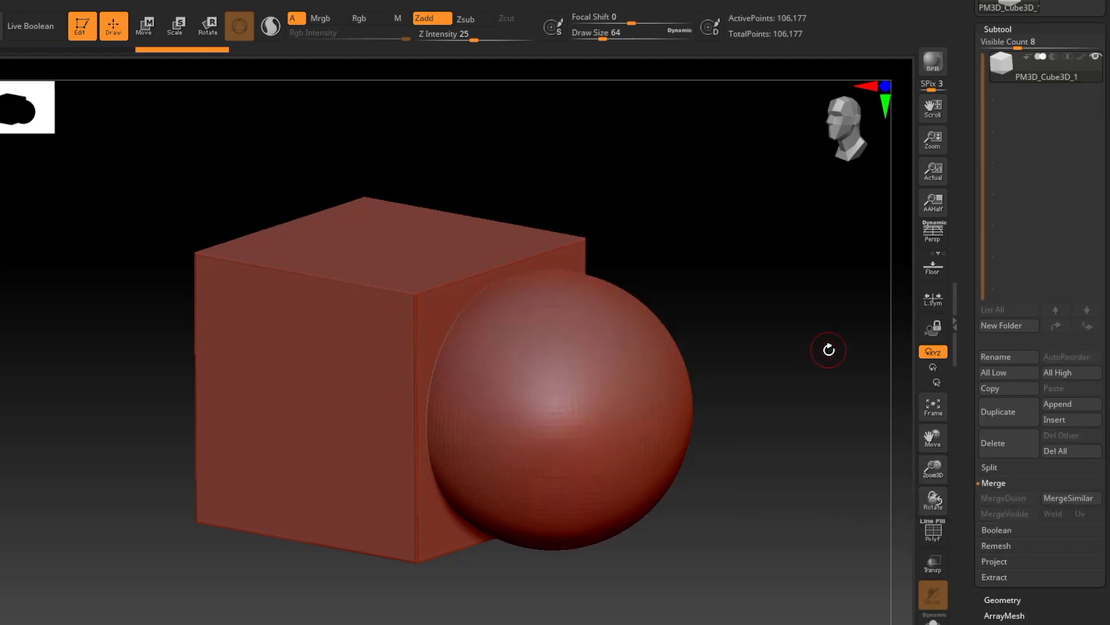
Recalculate the DynaMesh on the merged subtool to fuse the cube and sphere into one mesh.
left_click_drag(807, 277, 734, 297)
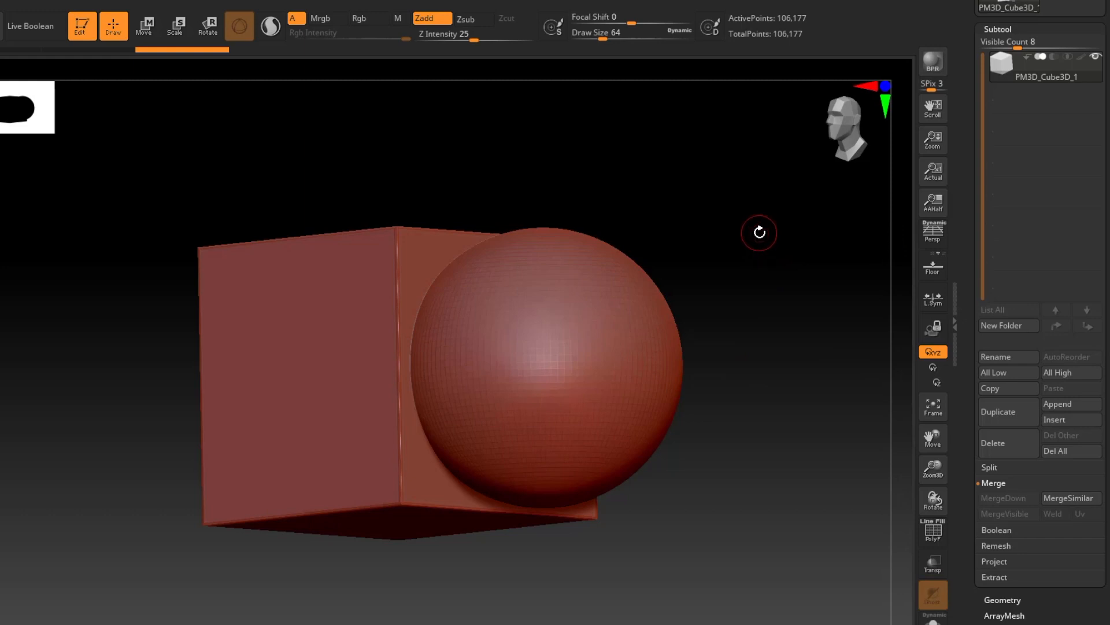
key("ctrl")
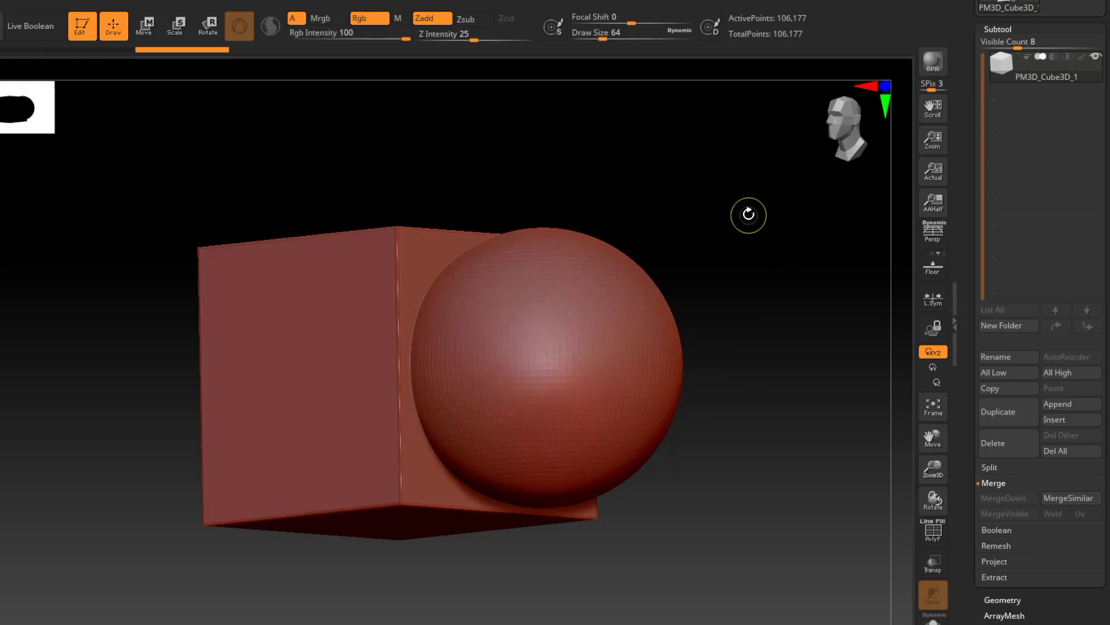
left_click_drag(748, 215, 824, 298, "ctrl")
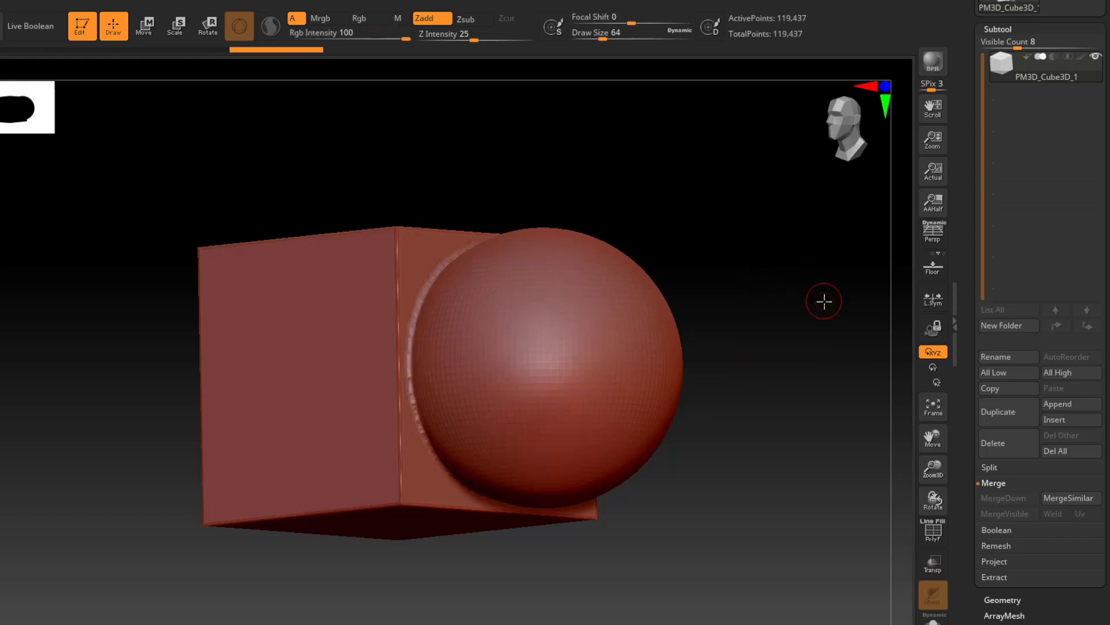
Examine the seam where the sphere meets the cube's side, and preview the earlier UMesh_PM3D_Cube3D_2 Boolean result for comparison.
right_click_drag(457, 399, 553, 270)
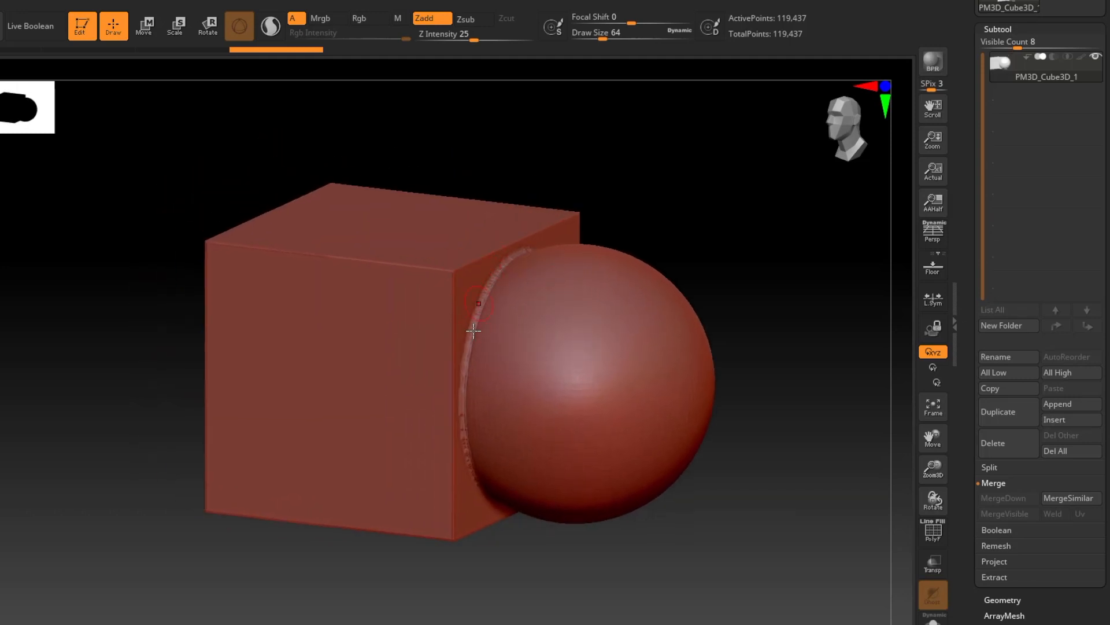
mouse_move(512, 348)
right_mouse_down("ctrl")
mouse_move(529, 387)
mouse_move(545, 370)
mouse_move(540, 354)
right_mouse_up("ctrl")
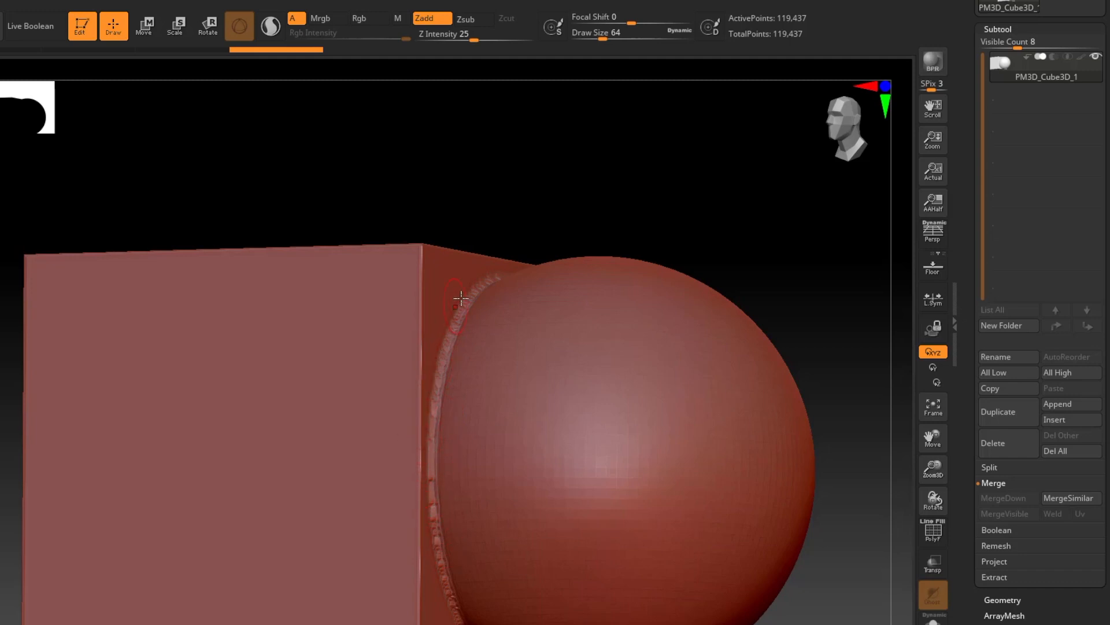
mouse_move(475, 320)
right_mouse_down()
mouse_move(465, 371)
mouse_move(471, 335)
right_mouse_up()
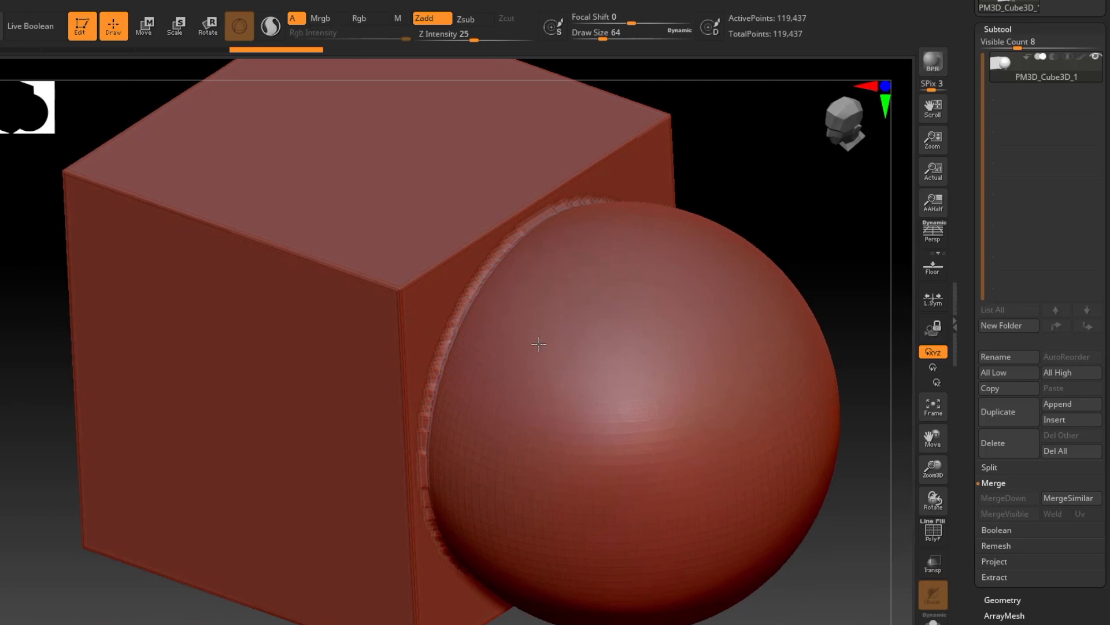
right_click_drag(539, 397, 539, 344, "ctrl")
left_click_drag(974, 191, 973, 381)
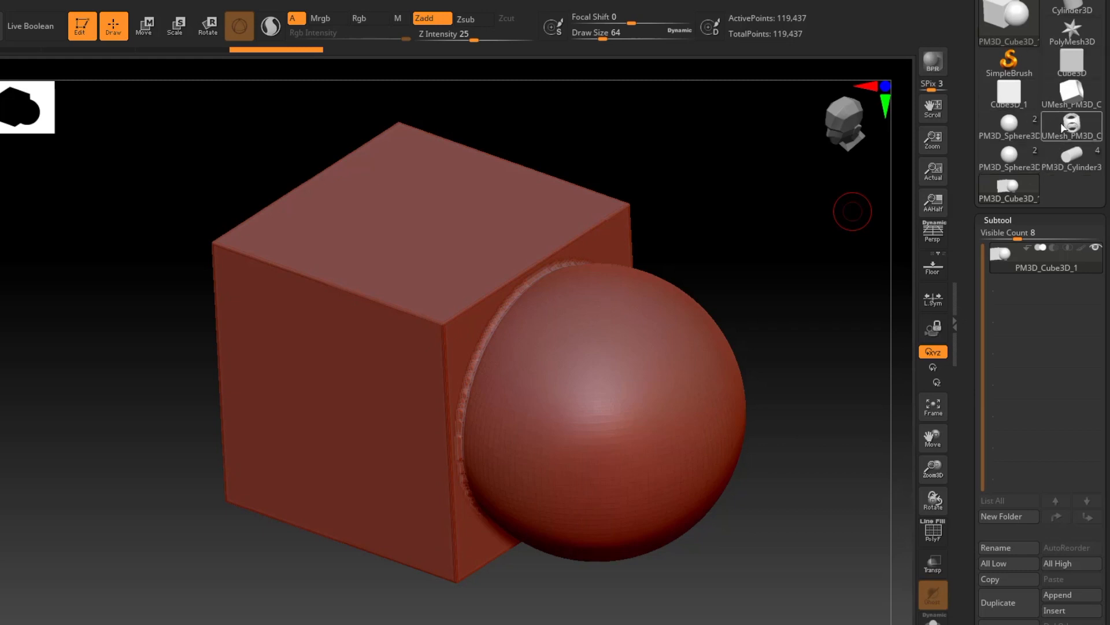
mouse_move(1062, 129)
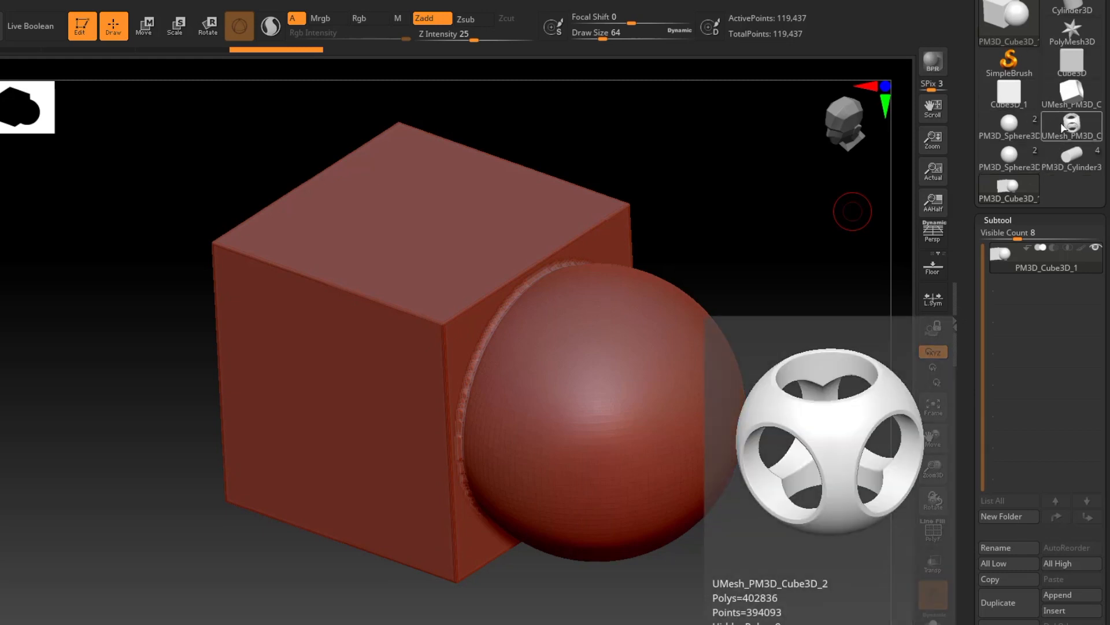
right_click_drag(569, 405, 546, 413)
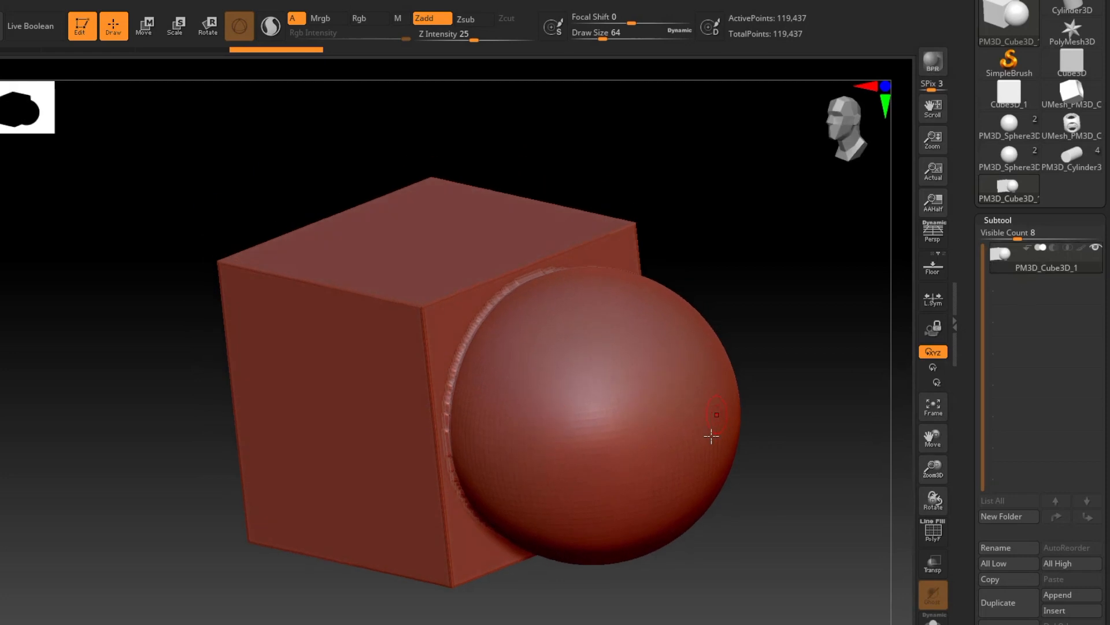
right_click_drag(555, 478, 522, 457, "alt")
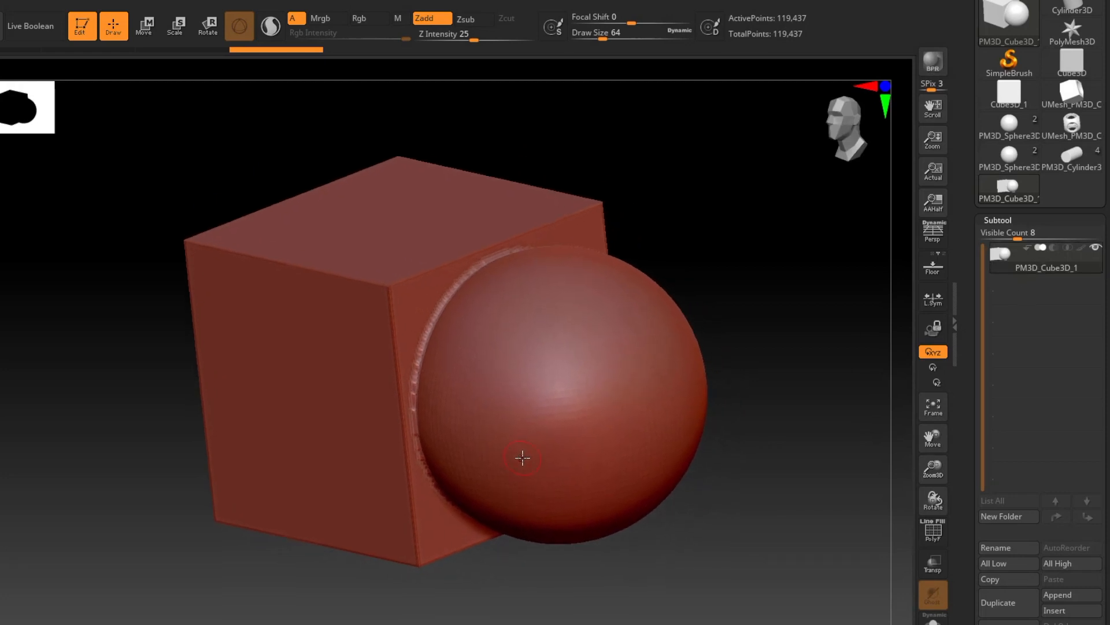
Try smoothing the seam between the cube and sphere along its visible edge, and undo the smoothing strokes.
right_click_drag(450, 316, 558, 333)
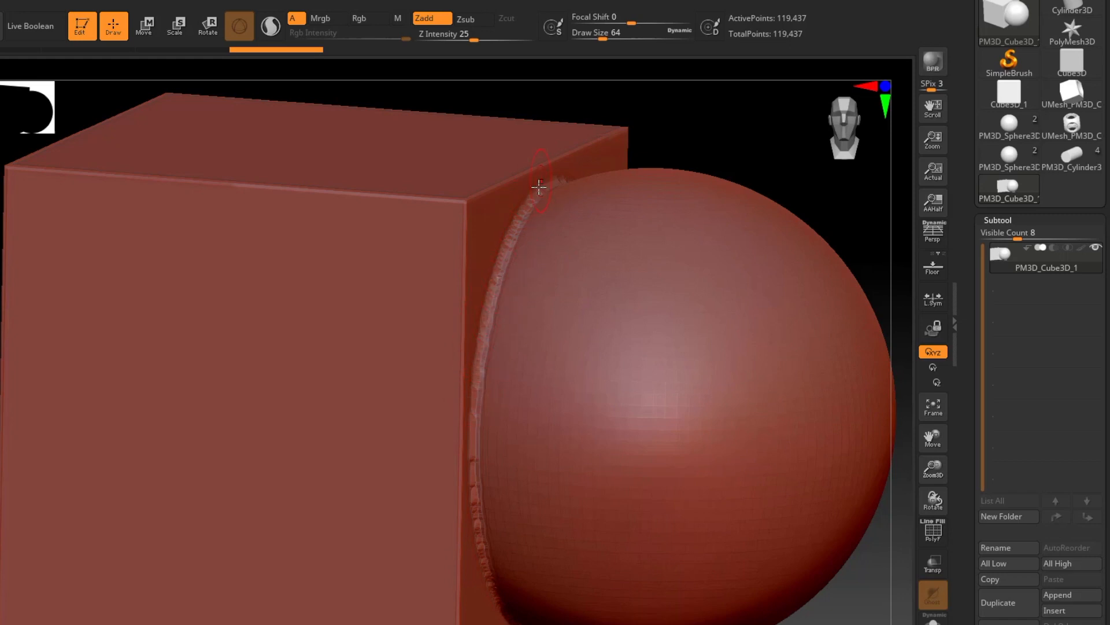
mouse_move(518, 238)
left_mouse_down("shift")
mouse_move(498, 286)
mouse_move(476, 453)
left_mouse_up("shift")
left_click_drag(527, 220, 555, 180, "shift")
mouse_move(678, 200)
right_mouse_down()
mouse_move(652, 260)
mouse_move(696, 179)
mouse_move(694, 189)
right_mouse_up()
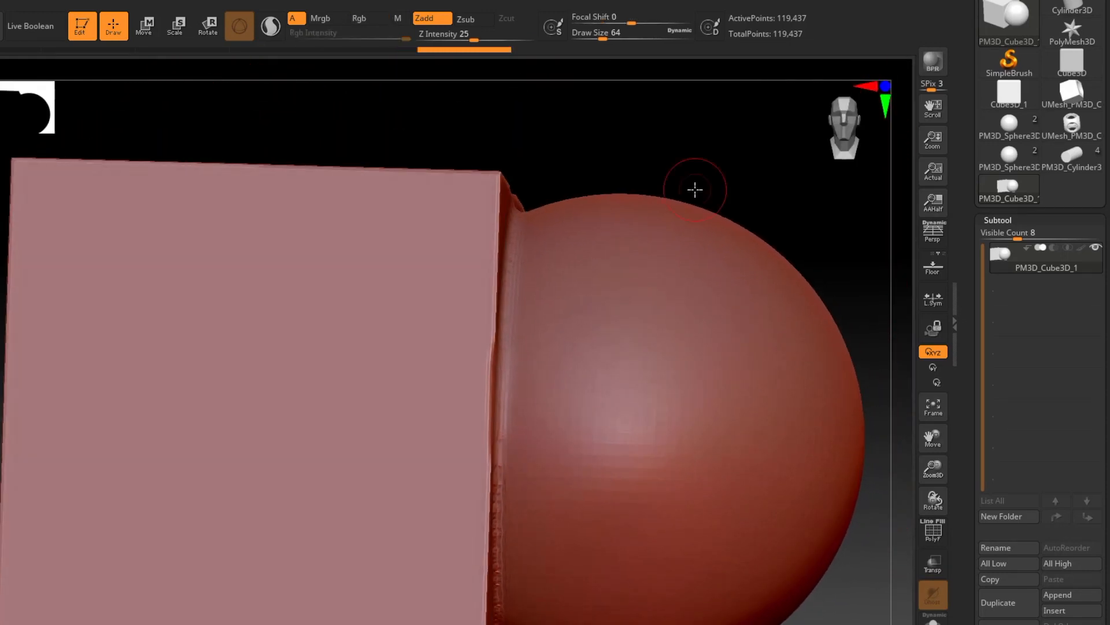
key("f")
right_click_drag(636, 372, 582, 388)
key("ctrl+z")
key("ctrl+z")
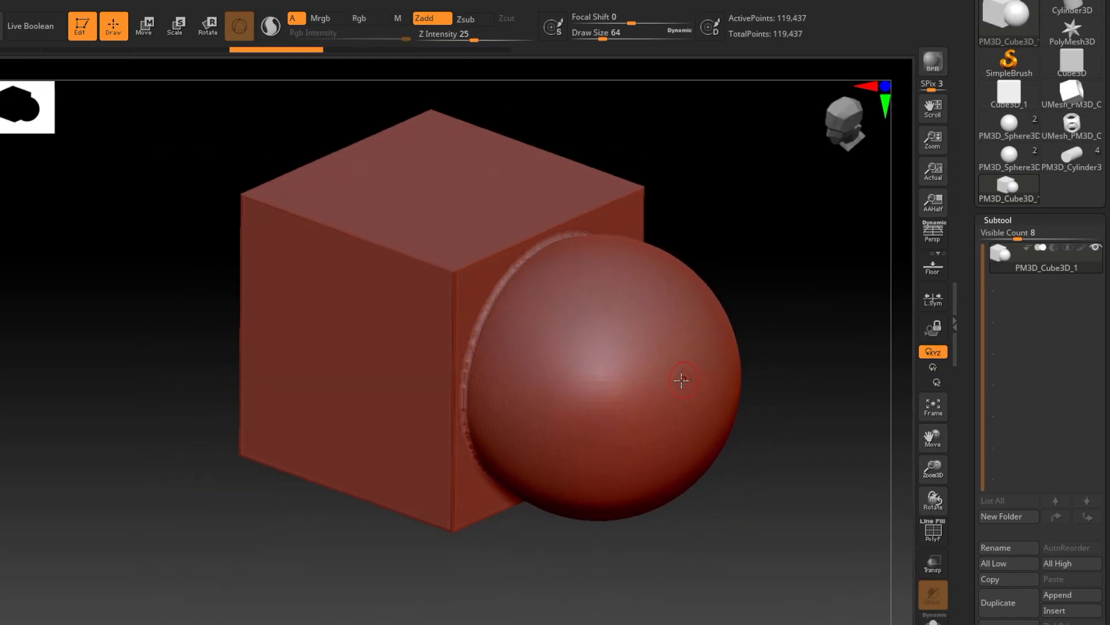
Step back through the undo history to the merged cube and sphere before the DynaMesh recalculation.
left_click_drag(757, 383, 901, 343)
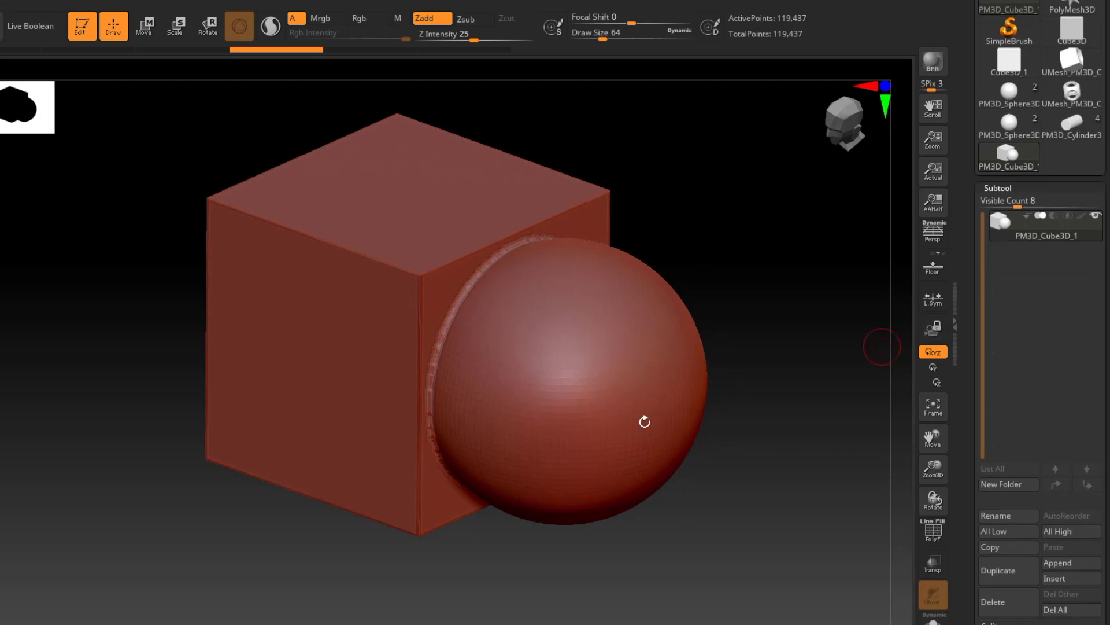
right_click_drag(592, 460, 591, 448)
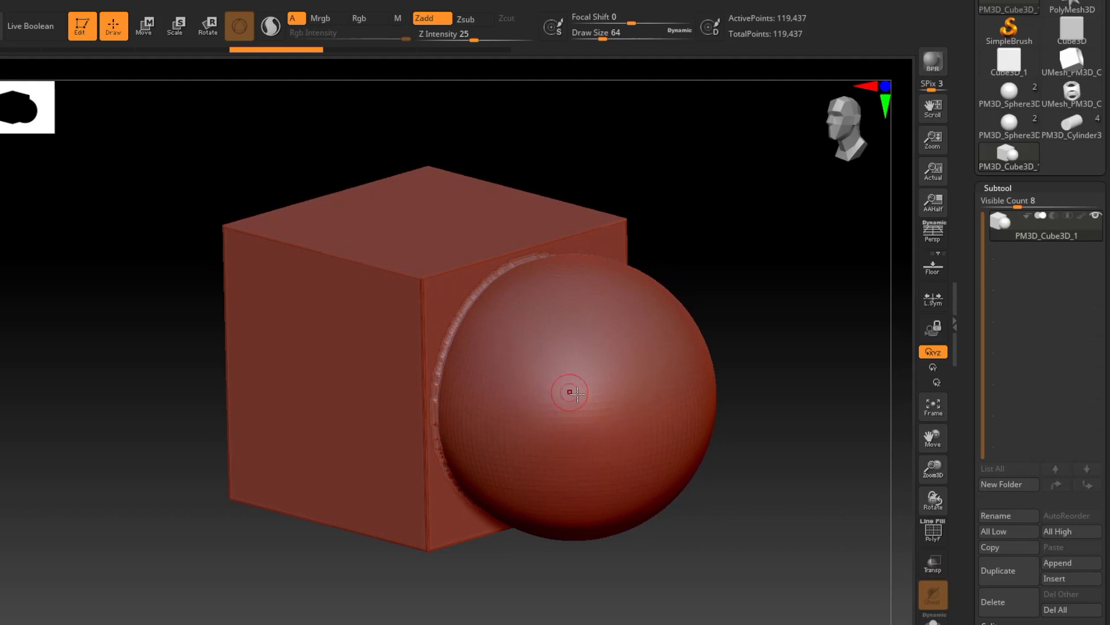
left_click(459, 340, "ctrl+shift")
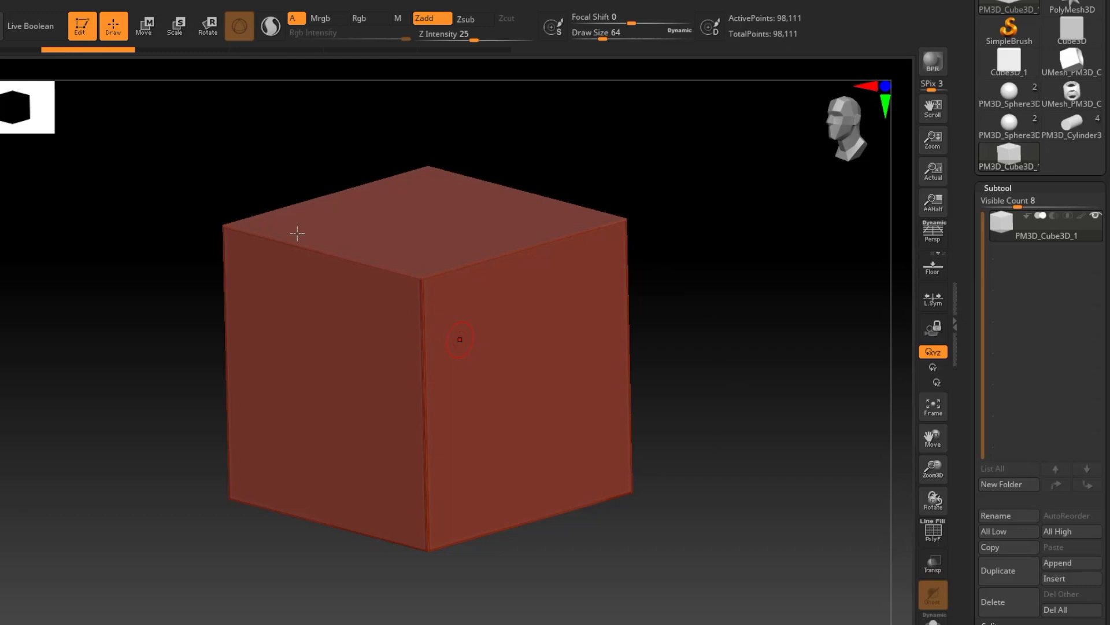
left_click(114, 51)
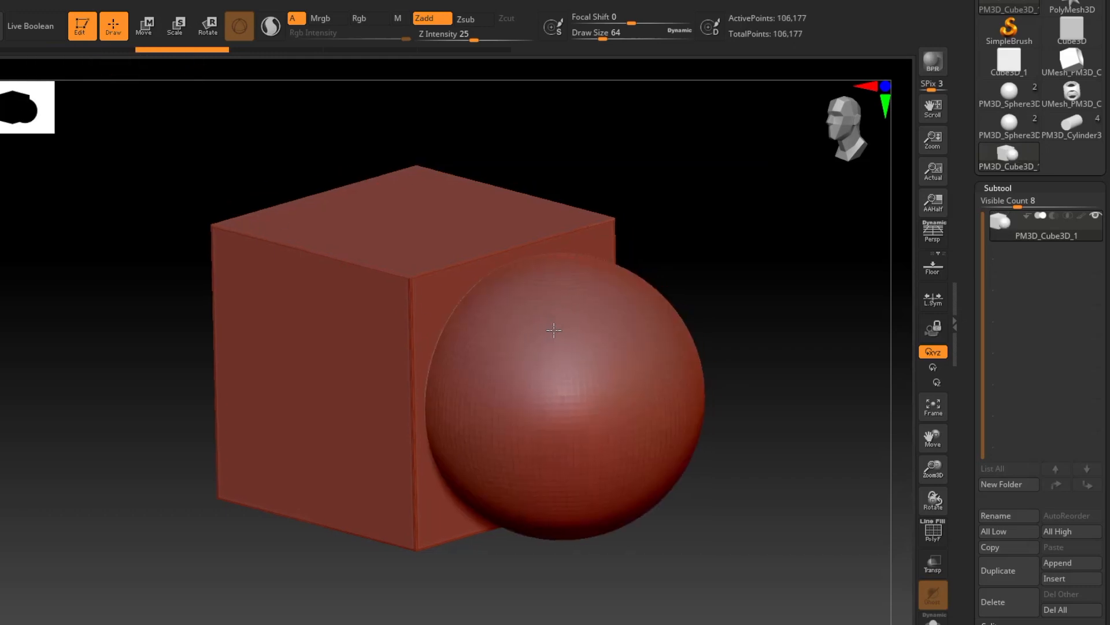
Split the merged cube and sphere into separate subtools with Split To Parts, choosing Always OK for the non-undoable operation.
mouse_move(1046, 239)
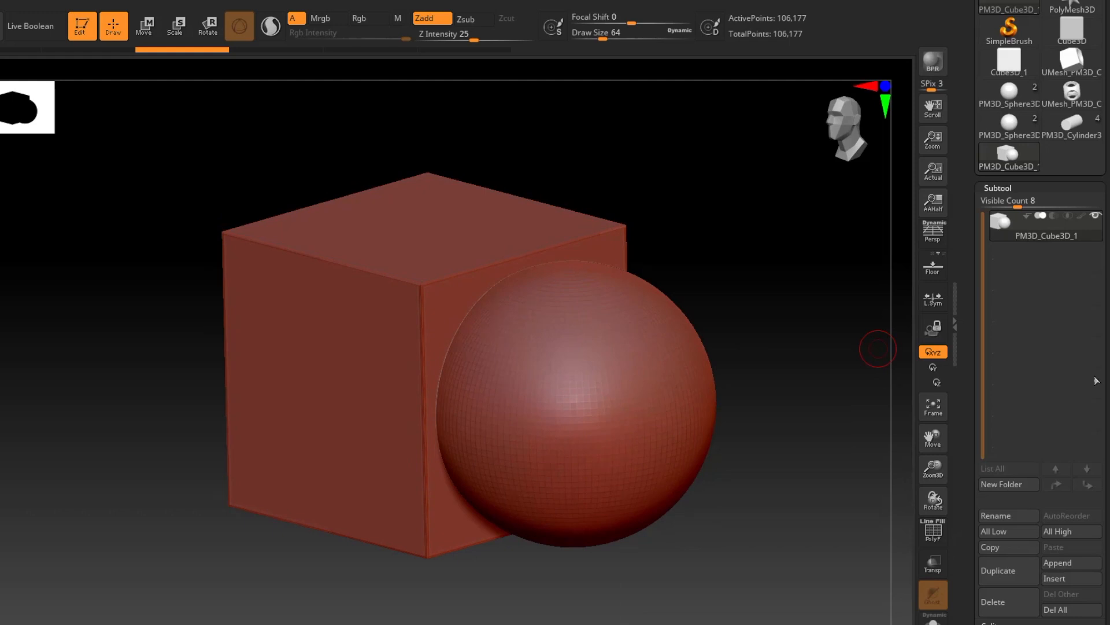
scroll(1039, 313, "down", 5)
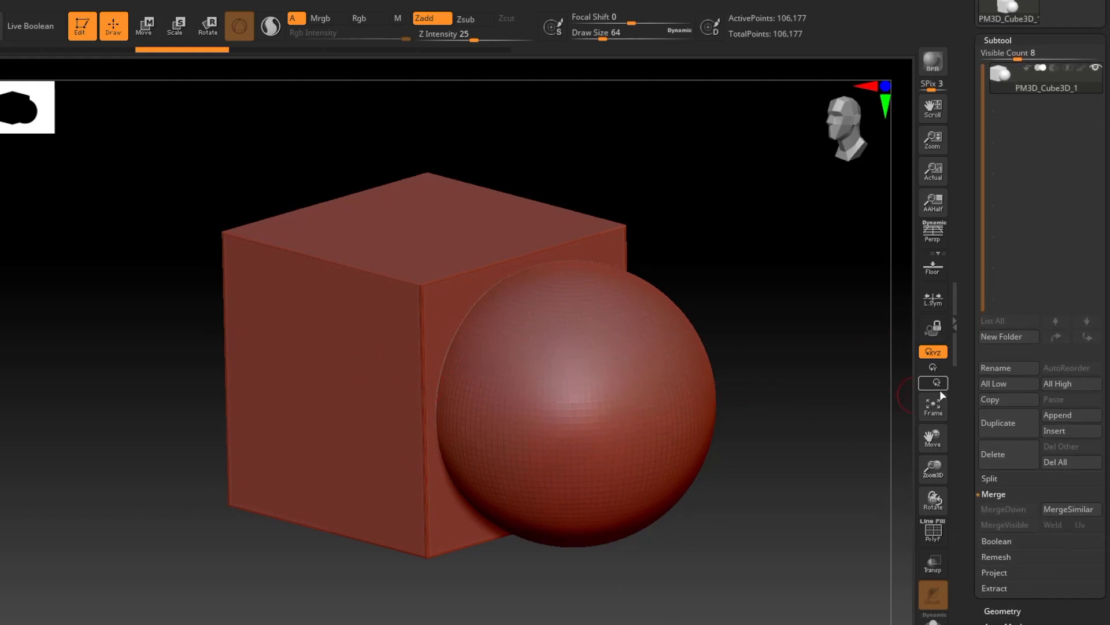
left_click(1007, 496)
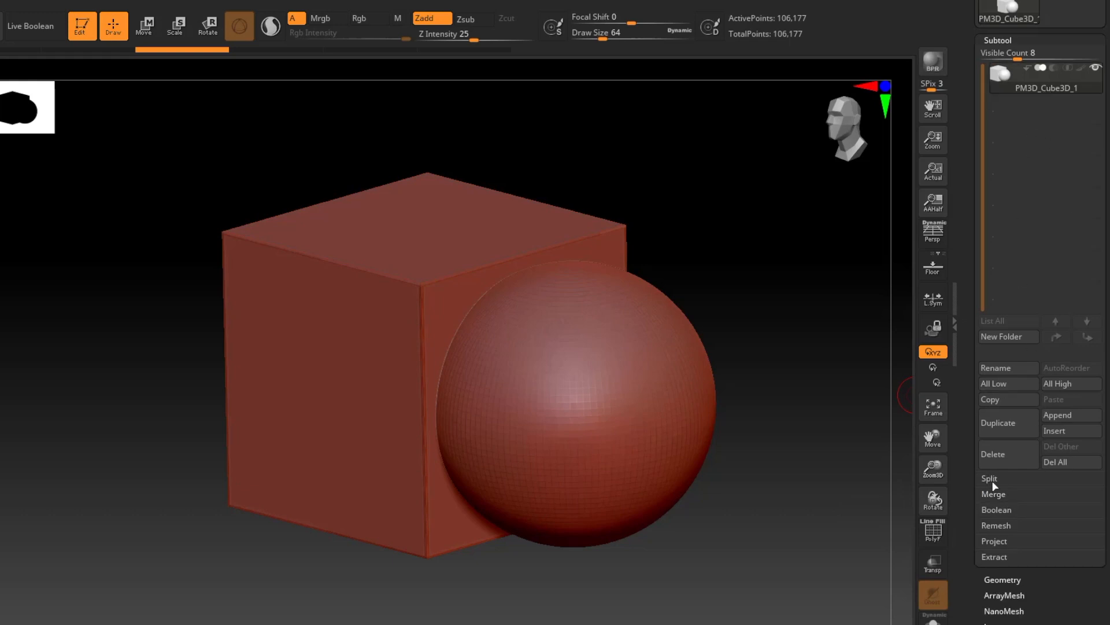
left_click(990, 479)
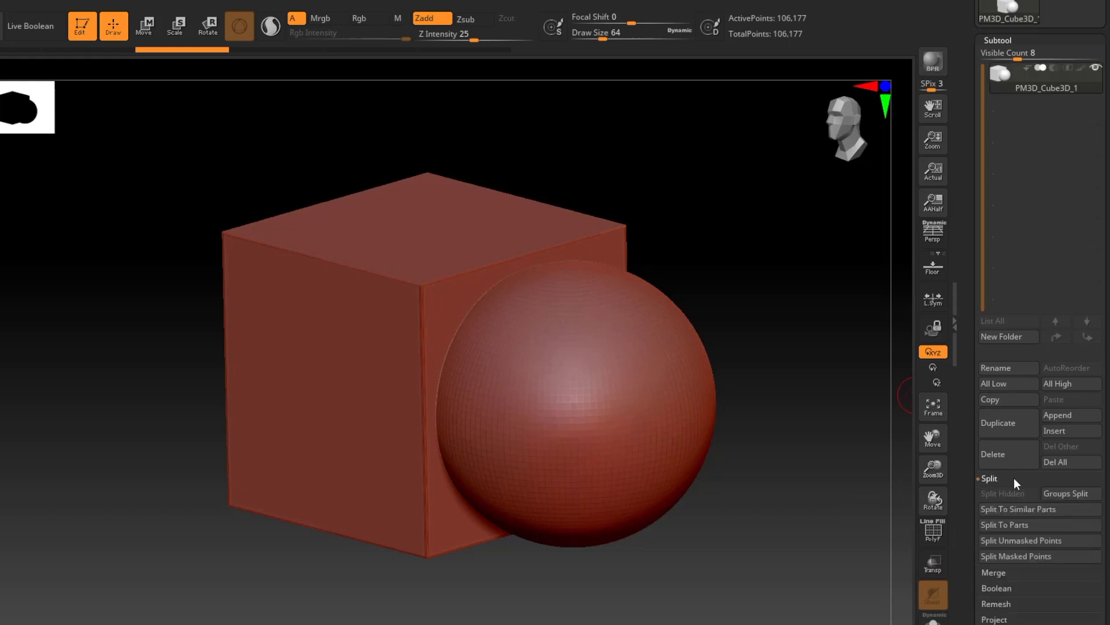
left_click_drag(1044, 492, 1045, 376)
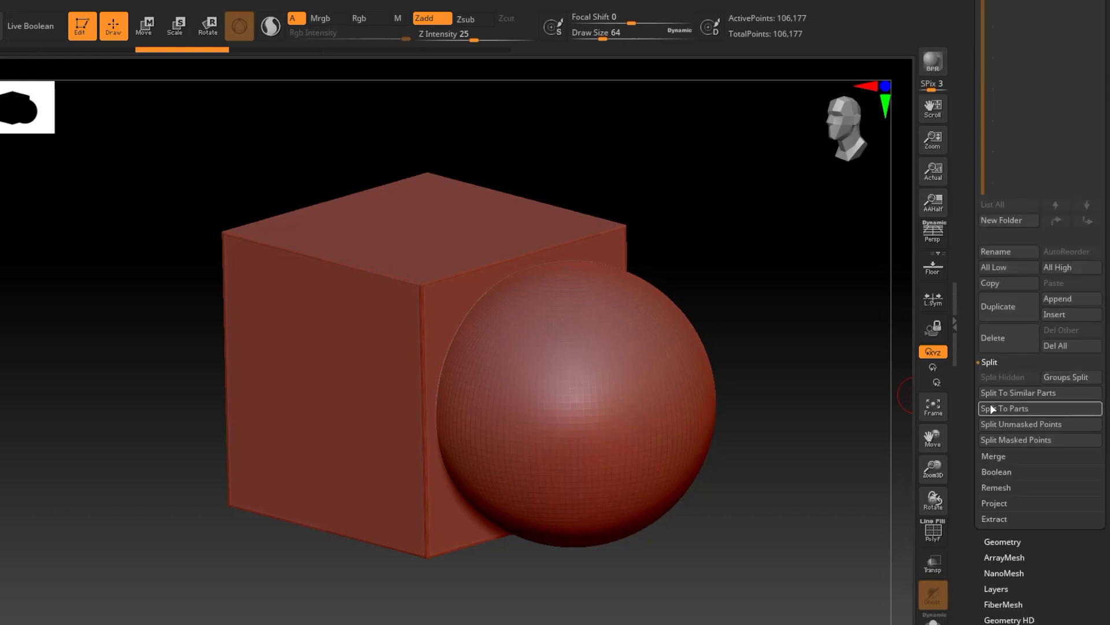
left_click(1025, 406)
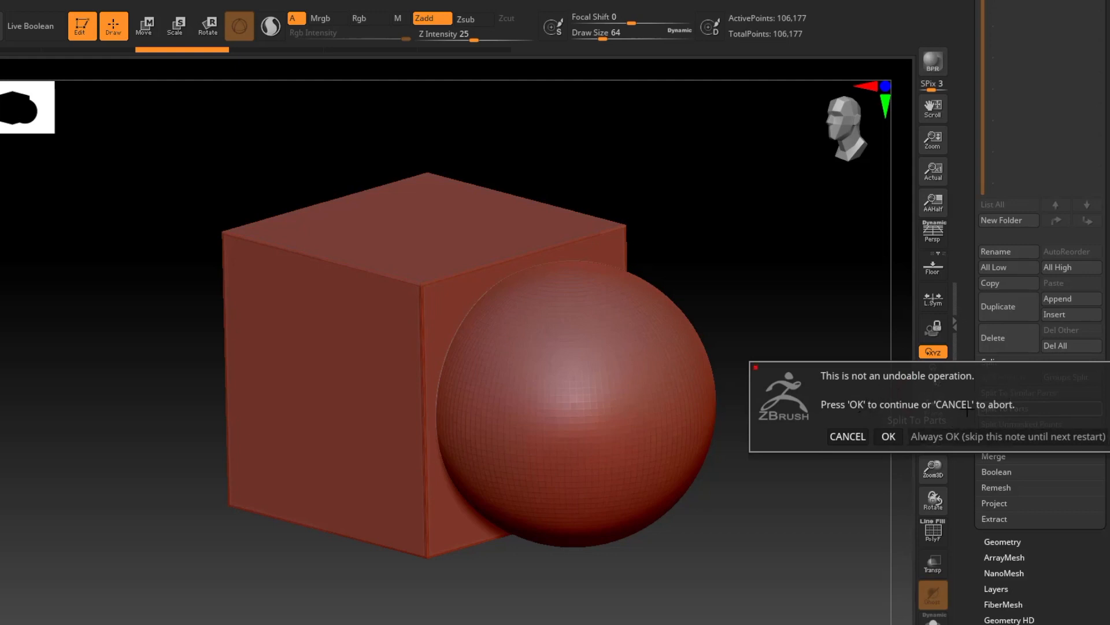
left_click(955, 437)
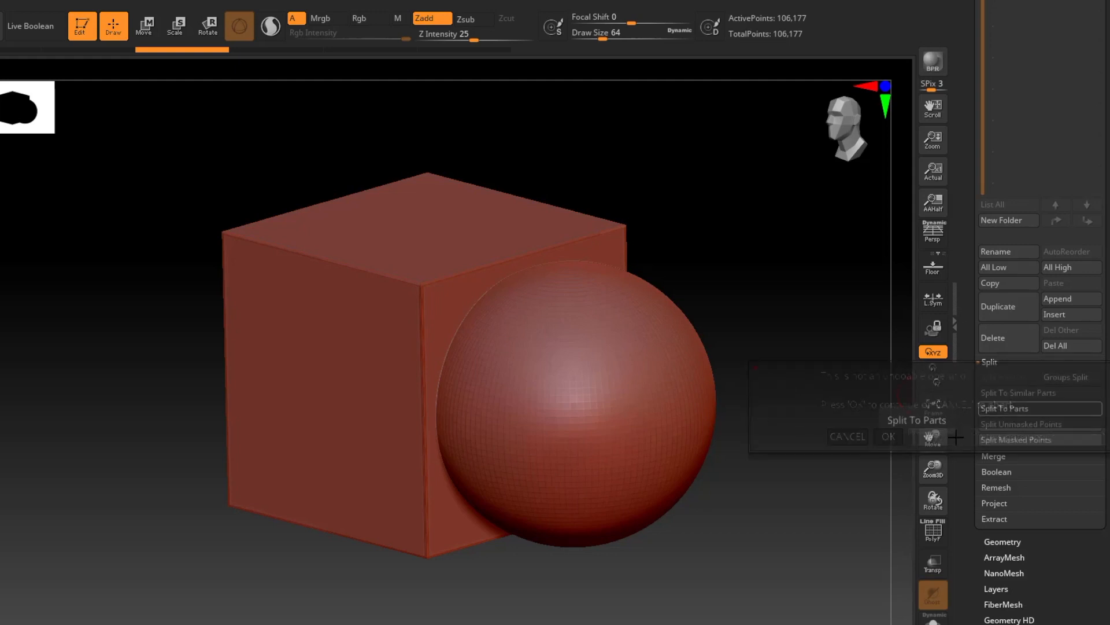
Set the split-off sphere subtool to Boolean subtraction.
left_click_drag(1108, 303, 1108, 437)
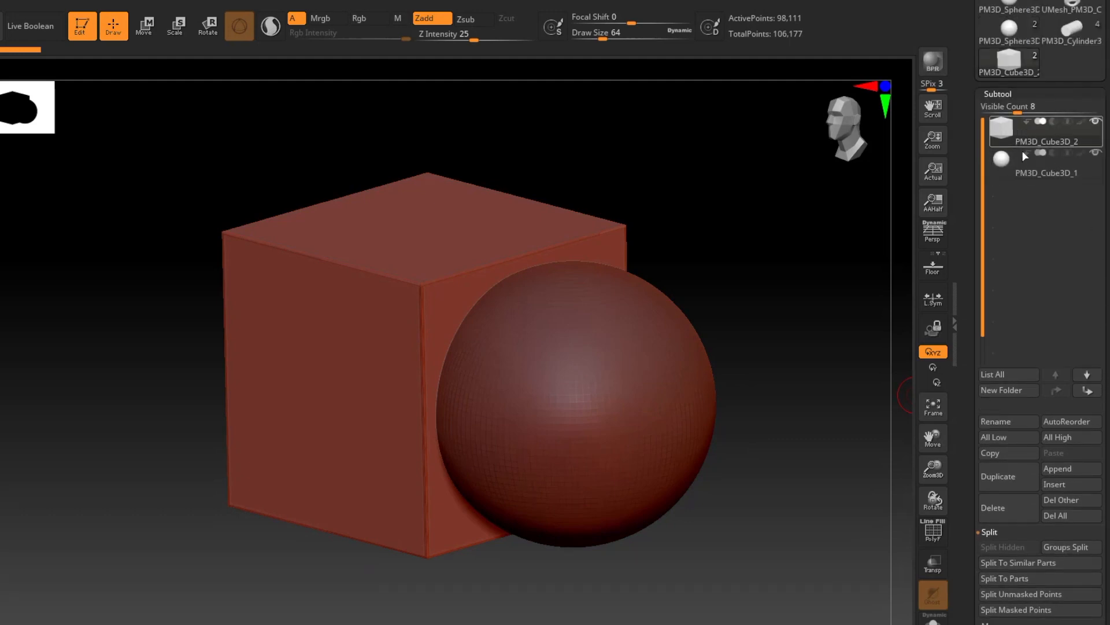
right_click_drag(640, 349, 694, 371)
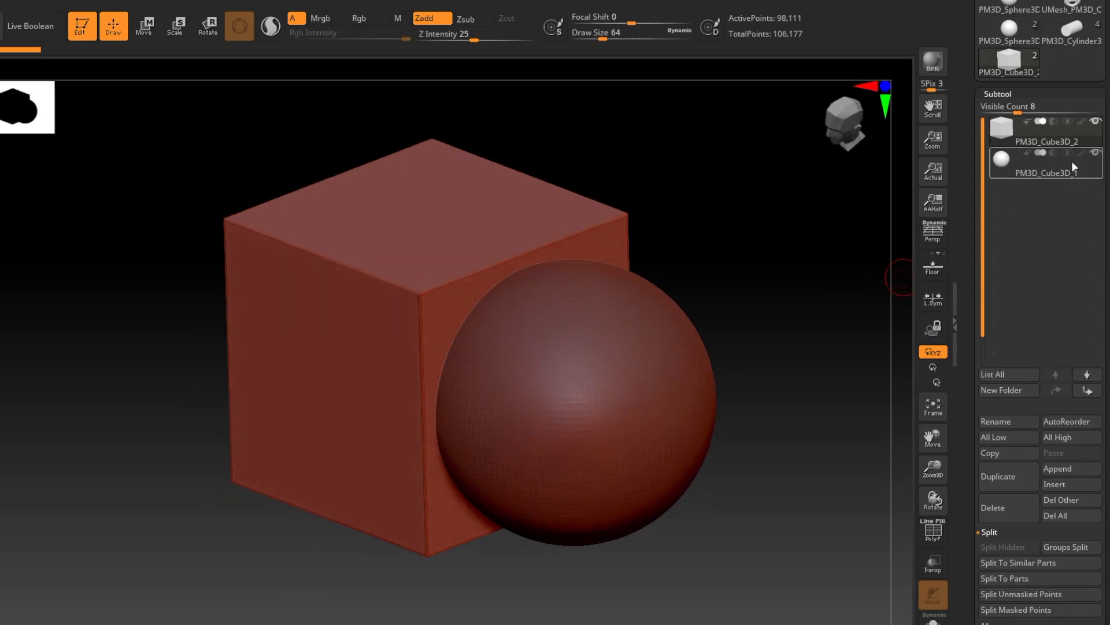
mouse_move(1072, 164)
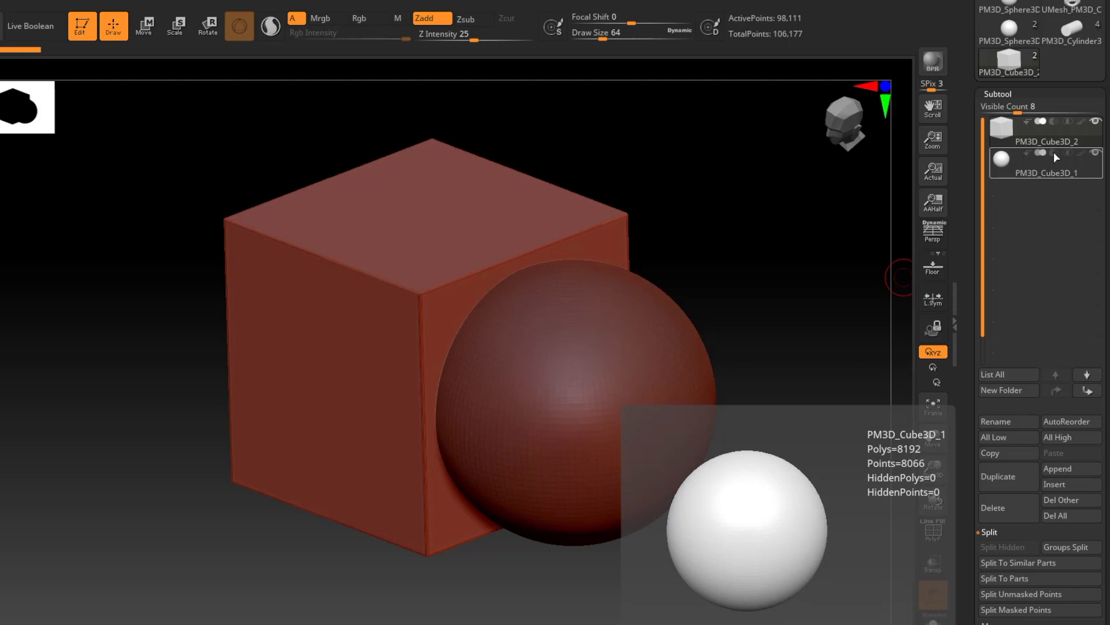
left_click(1055, 154)
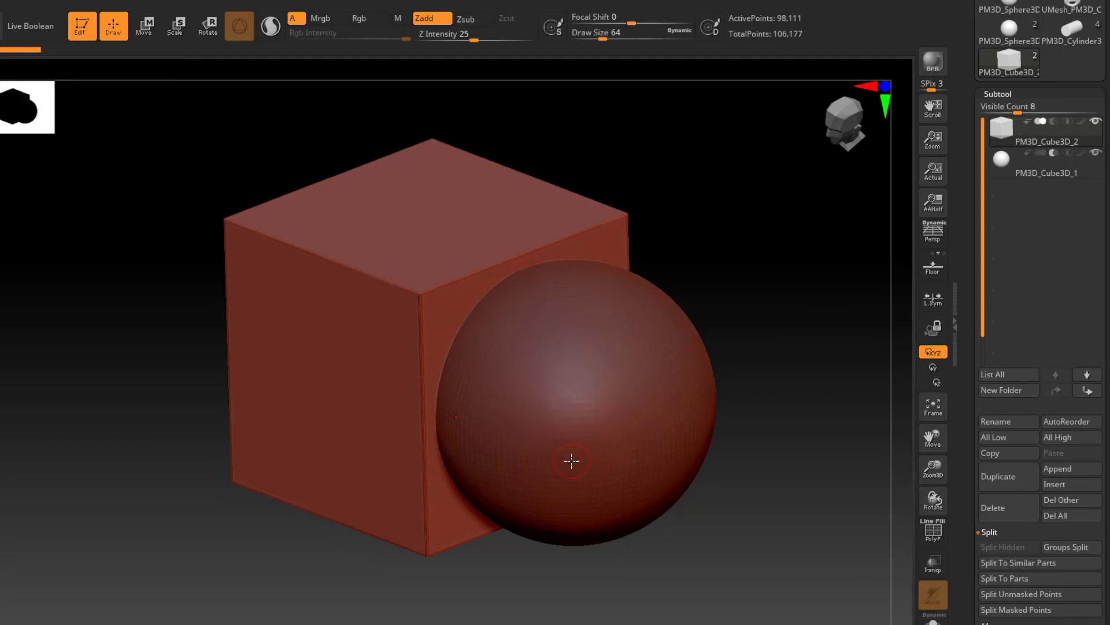
right_click_drag(570, 459, 558, 469, "alt")
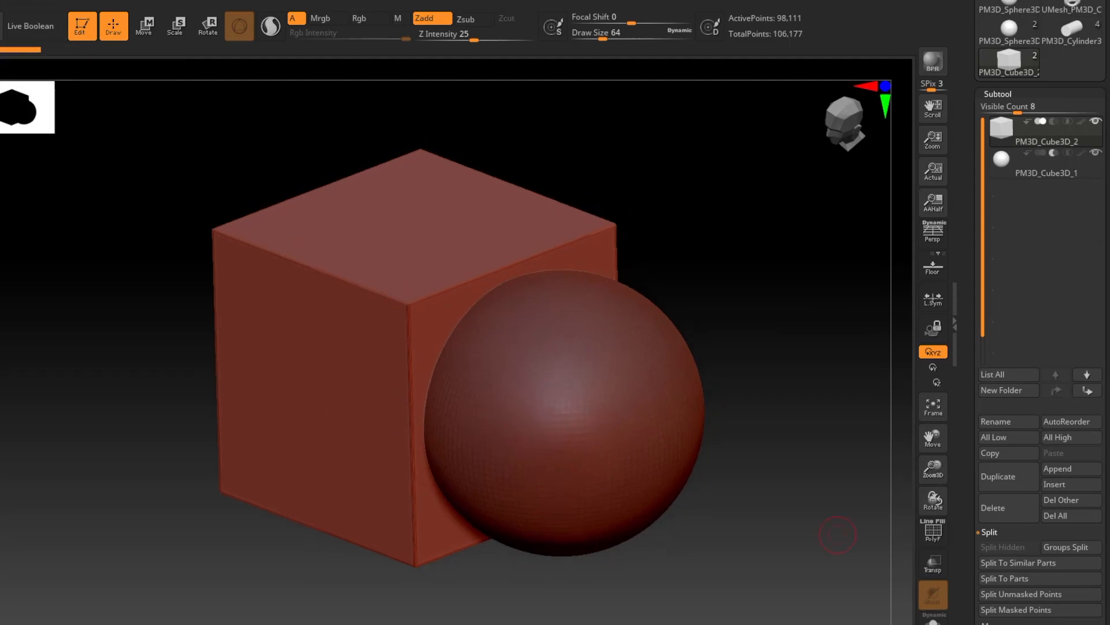
Merge the cube subtool down with the subtractive sphere below it.
scroll(1079, 389, "down", 3)
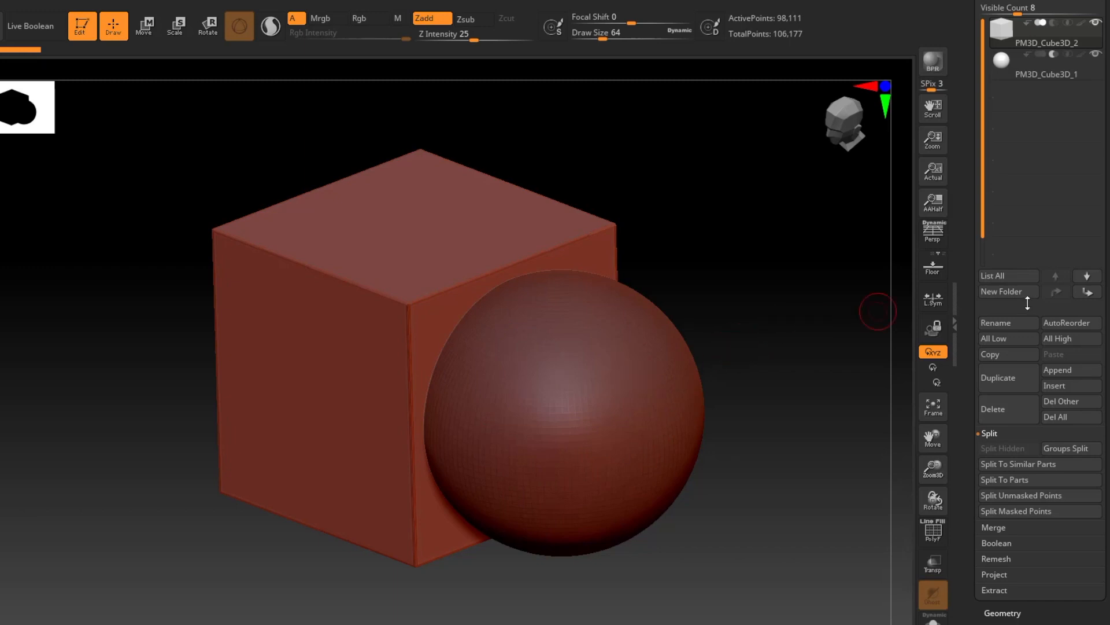
left_click(995, 436)
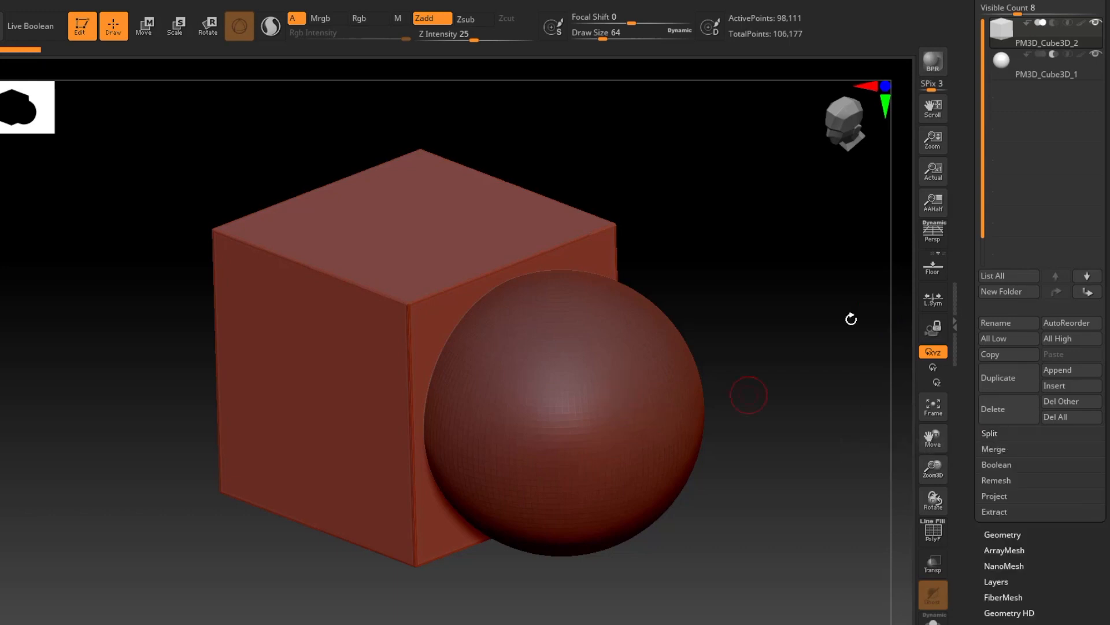
left_click(1060, 68)
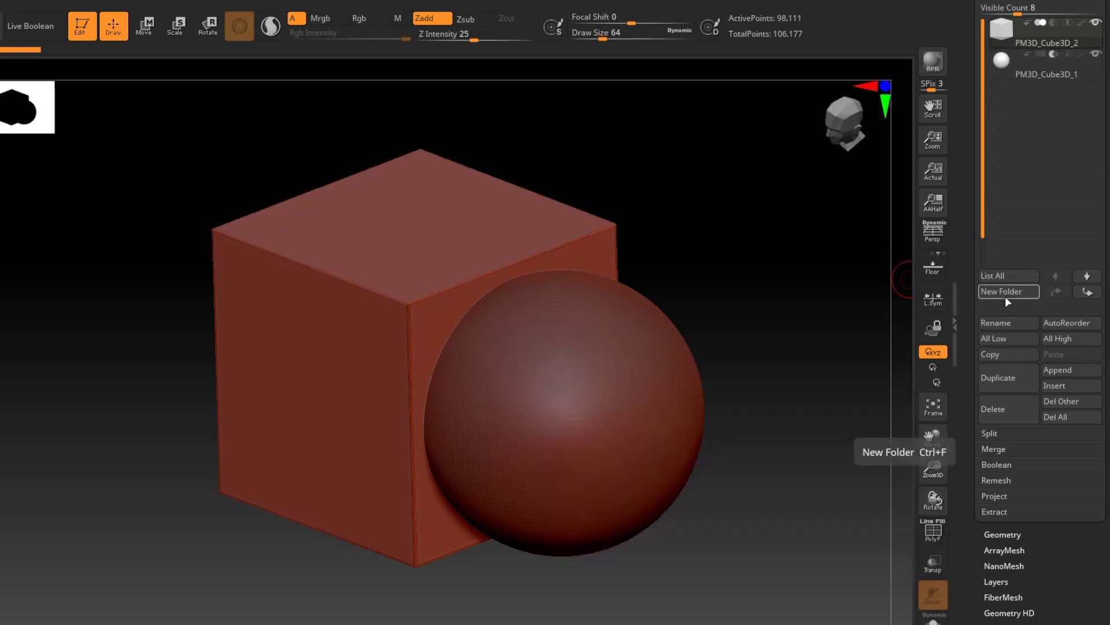
left_click(1001, 448)
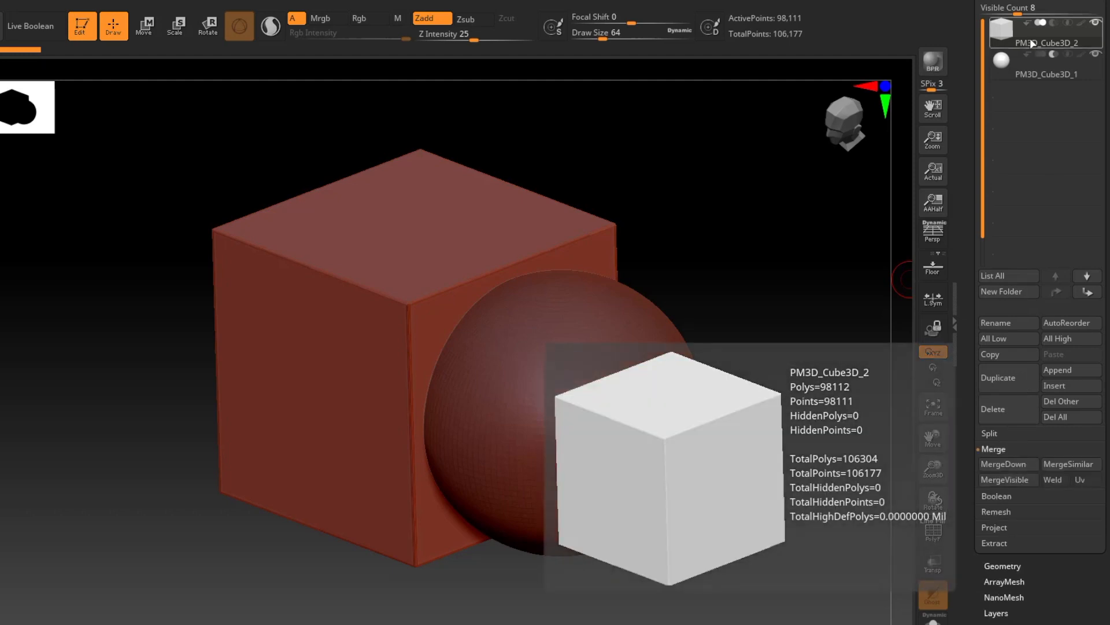
left_click(1015, 464)
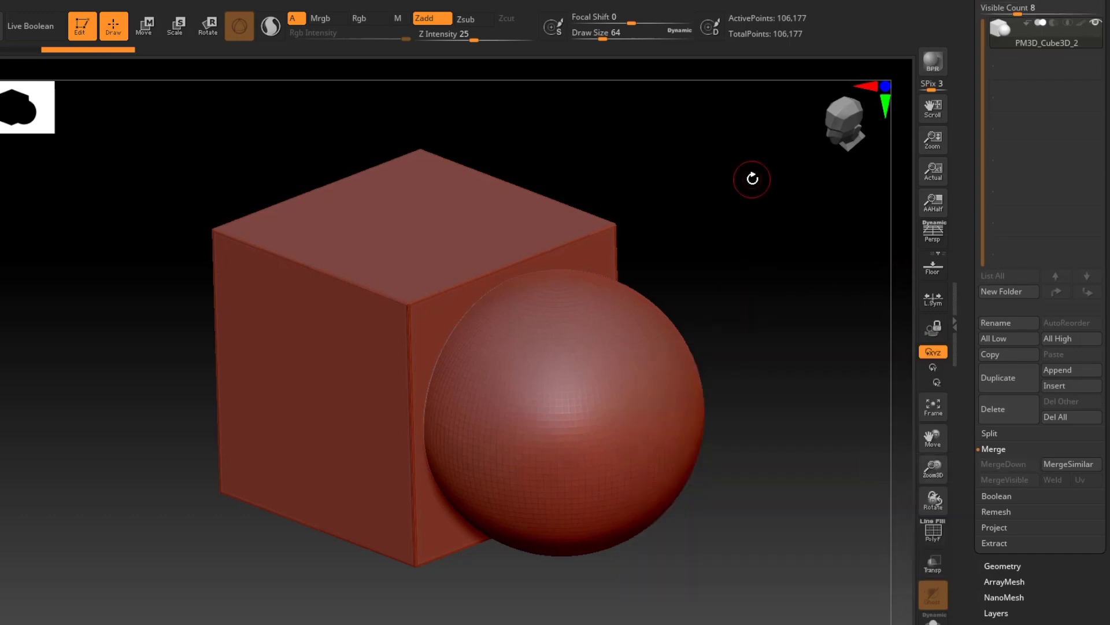
Recalculate the DynaMesh to subtract the sphere from the cube, and examine the edge of the carved cavity.
left_click_drag(755, 195, 835, 278, "ctrl")
left_click_drag(623, 402, 607, 378)
right_click_drag(606, 378, 585, 418)
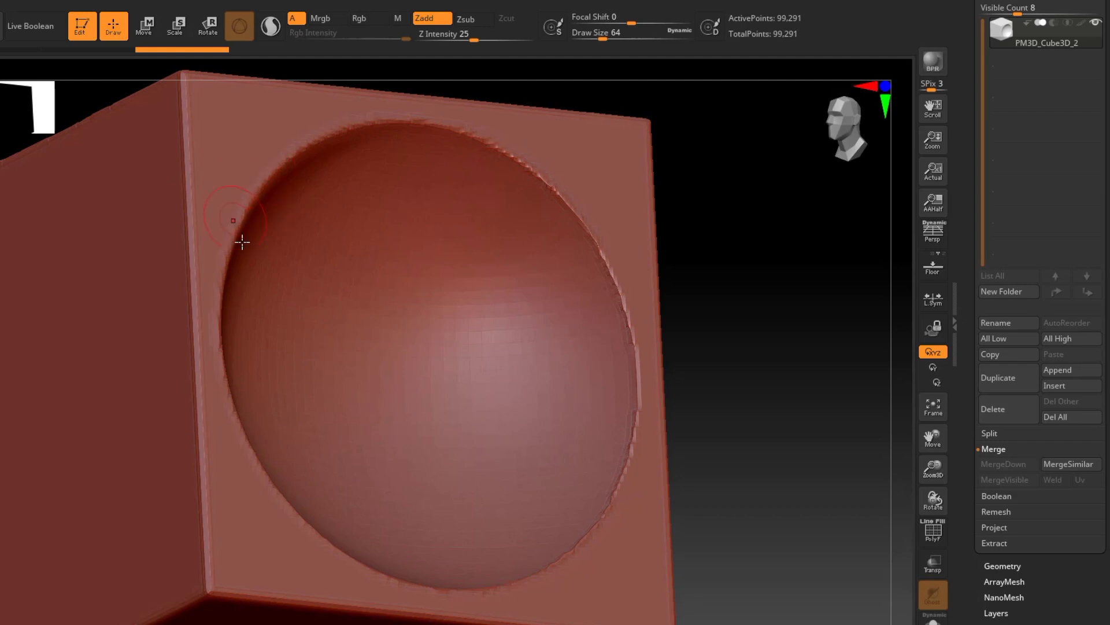
right_click_drag(399, 372, 490, 344, "ctrl")
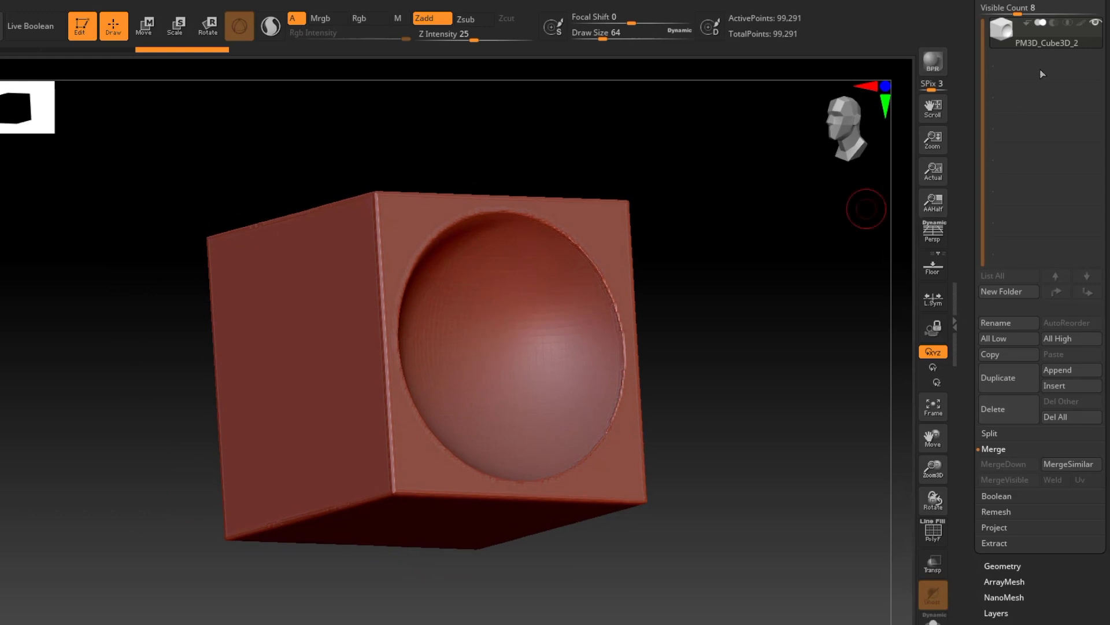
mouse_move(1068, 29)
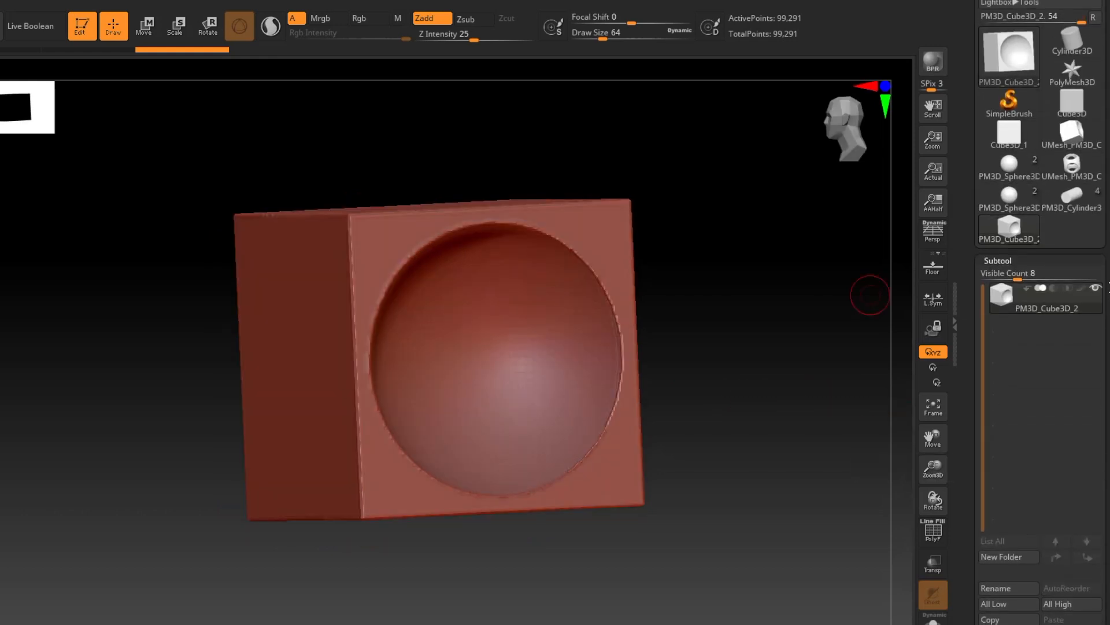
right_click_drag(538, 363, 553, 389)
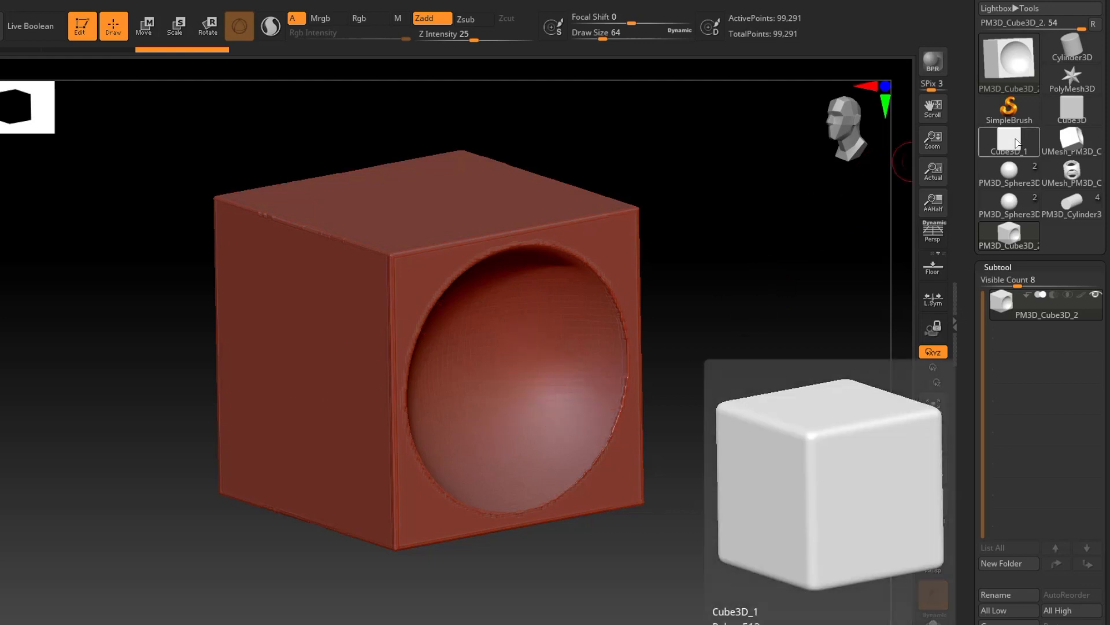
Switch to the plain Cube3D_1 tool.
left_click(1016, 144)
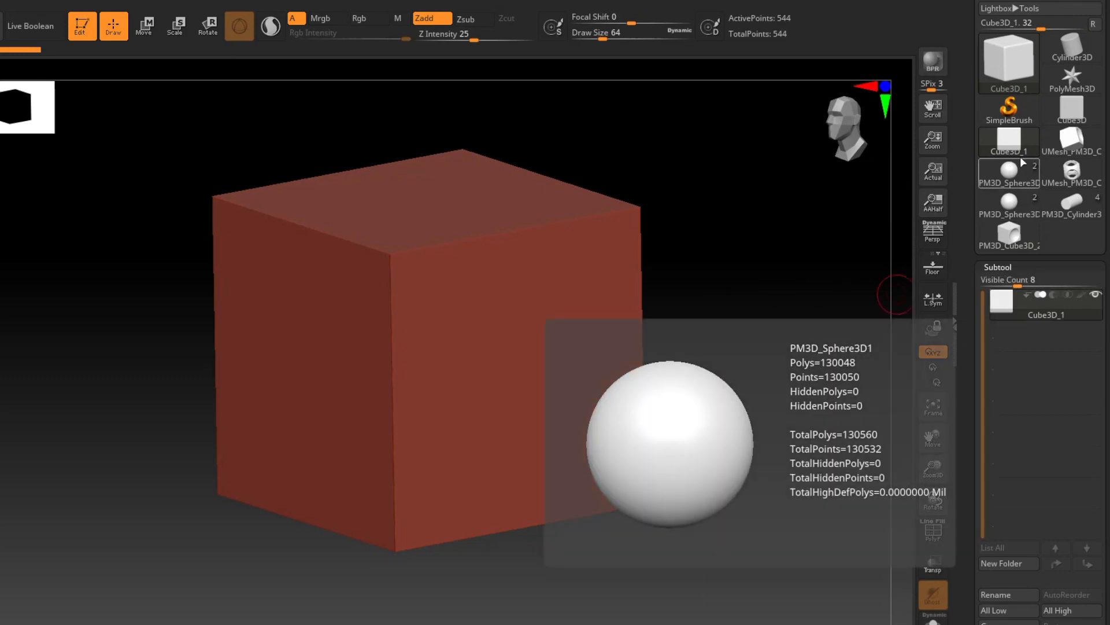
mouse_move(1018, 142)
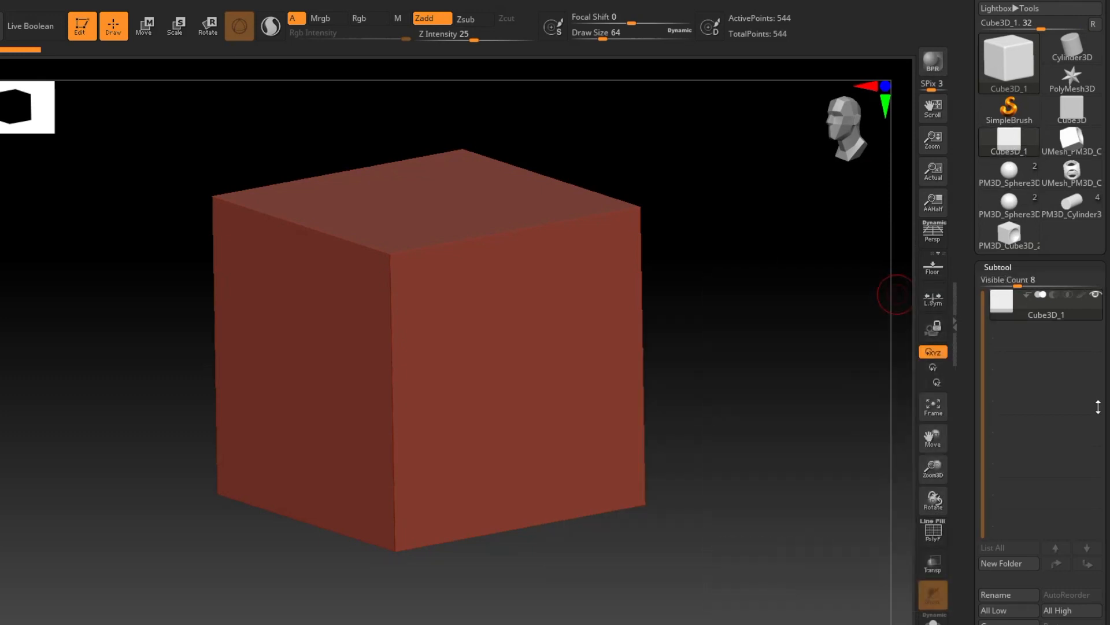
mouse_move(1007, 114)
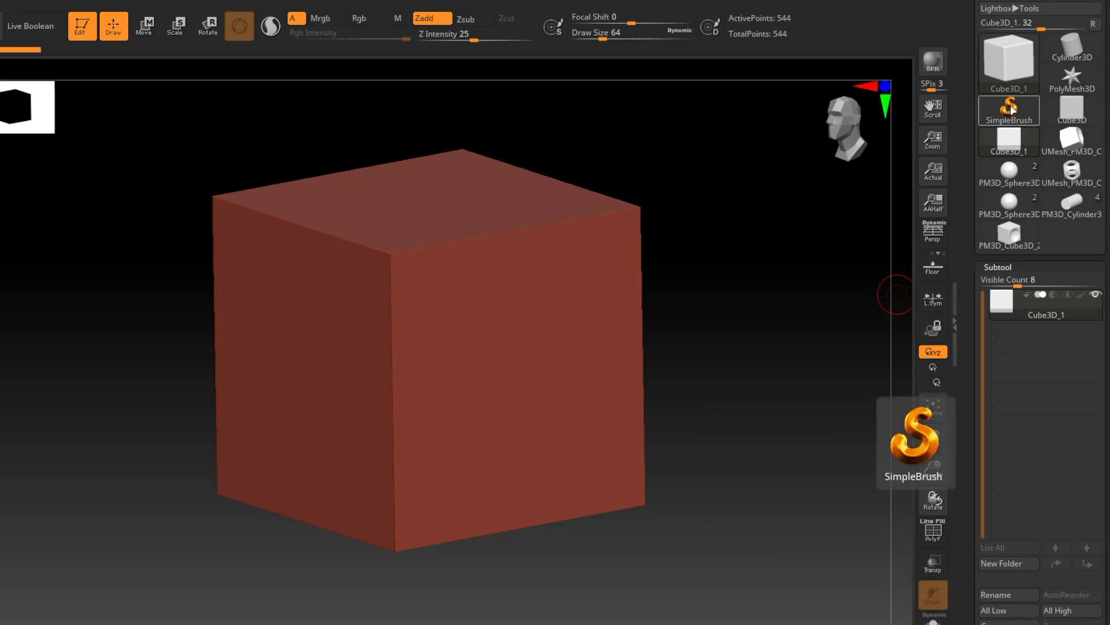
left_click(1018, 115)
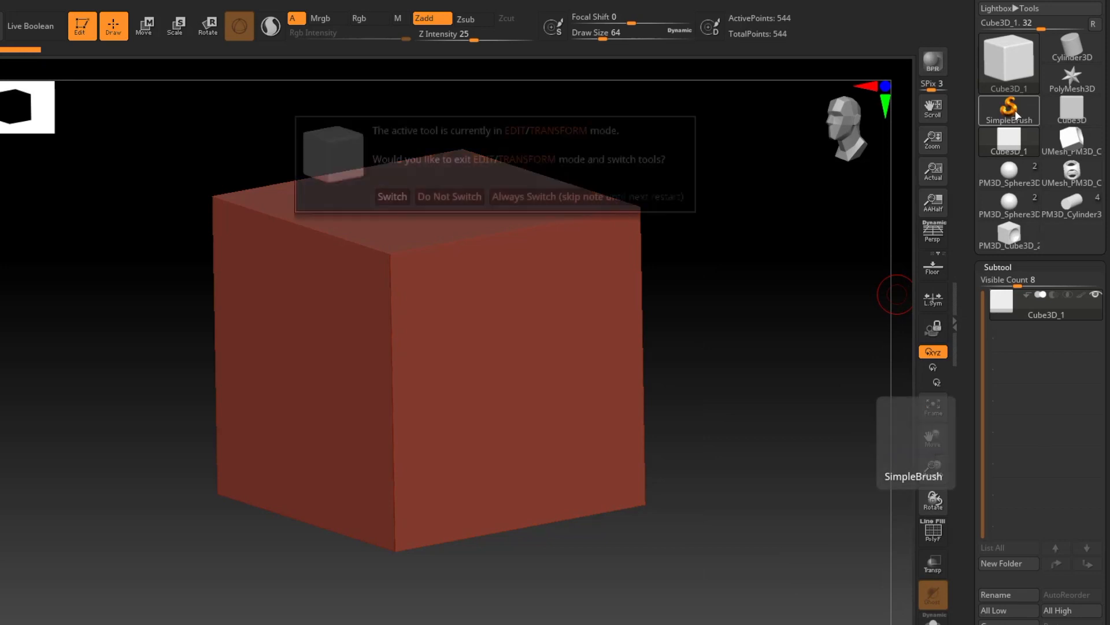
left_click(1011, 62)
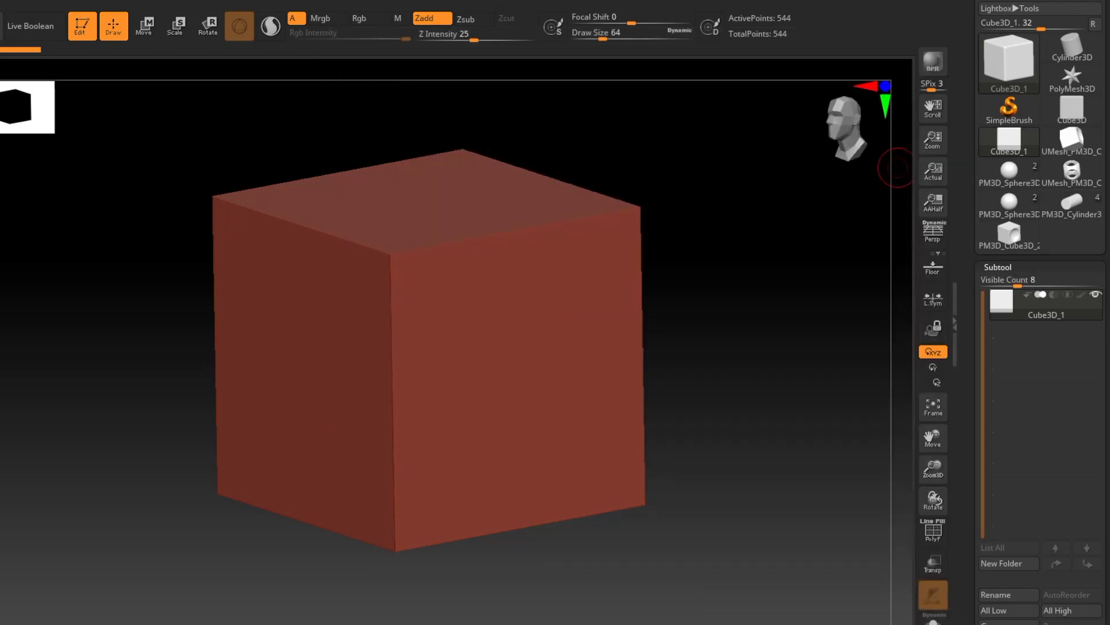
Append a Sphere3D to the cube as a new subtool.
scroll(1071, 381, "down", 4)
left_click(1071, 379)
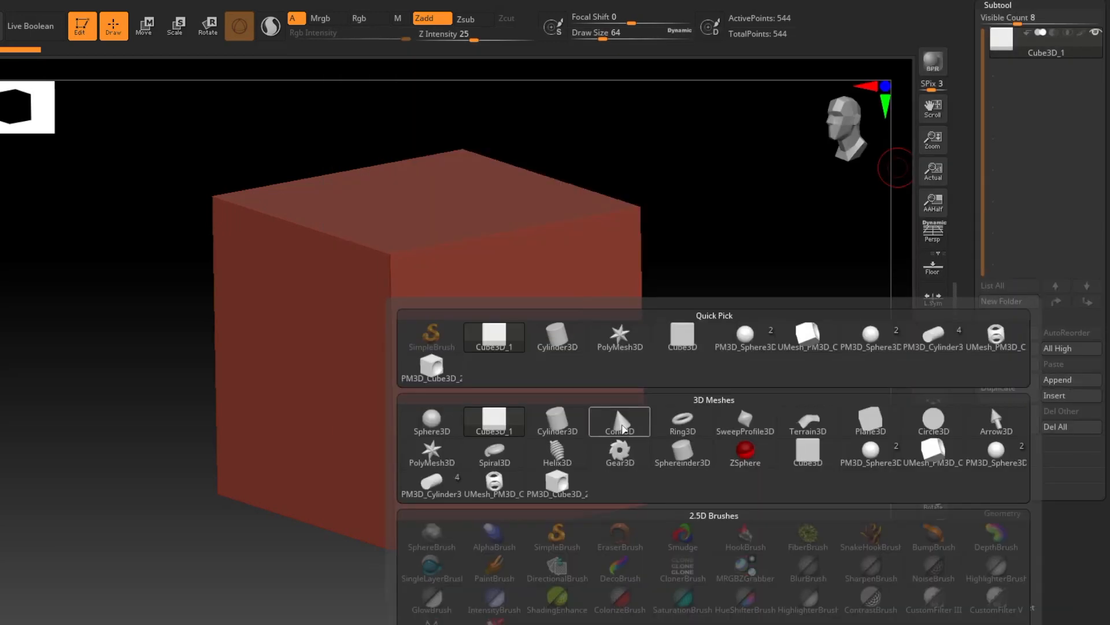
left_click(436, 434)
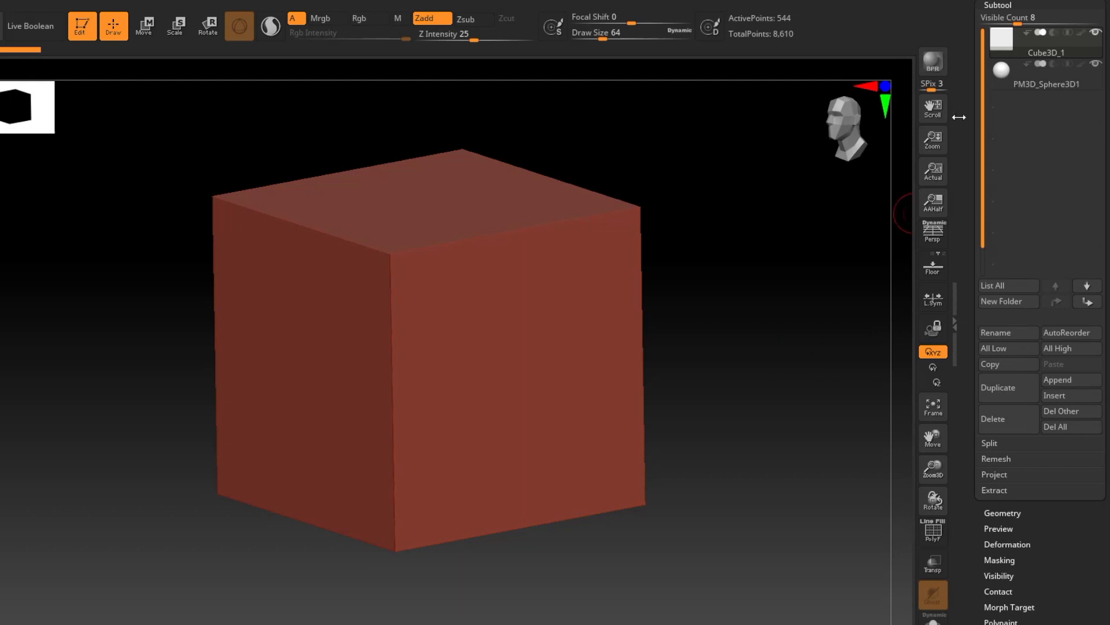
Move the appended sphere along its red axis until it sticks out of the cube's side, and return to Draw mode.
left_click(145, 25)
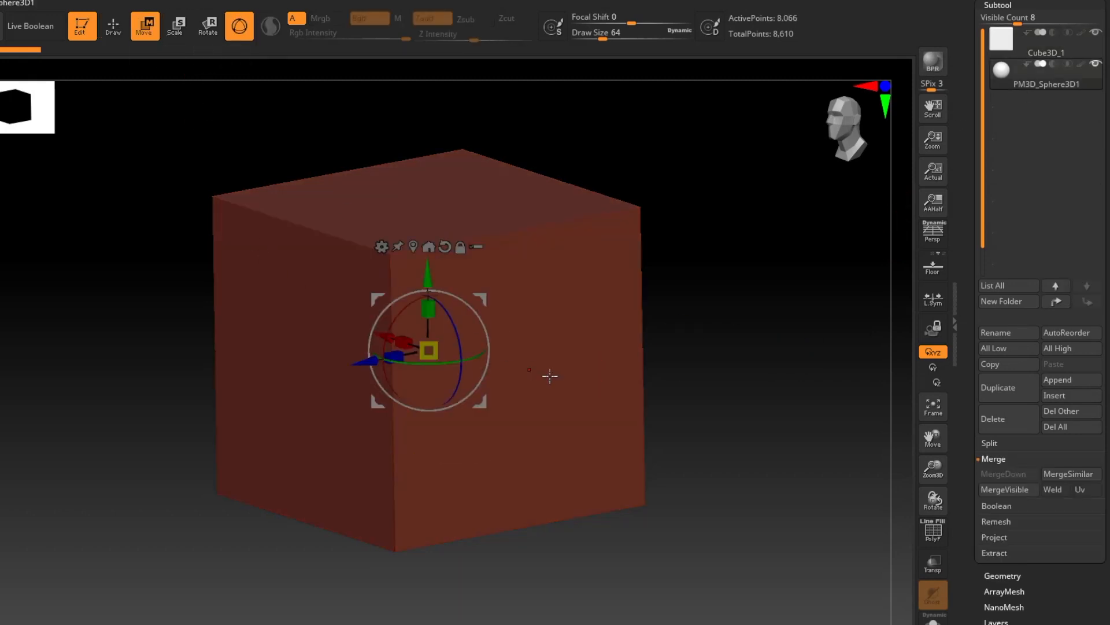
left_click_drag(547, 374, 634, 386)
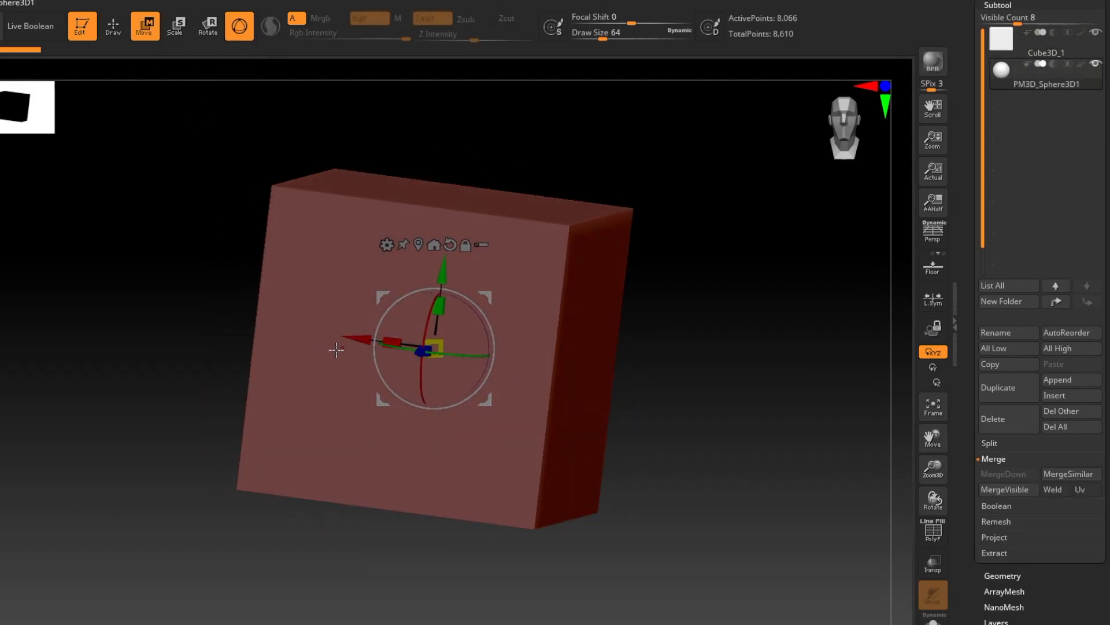
left_click_drag(350, 346, 568, 384)
left_click_drag(731, 606, 613, 590)
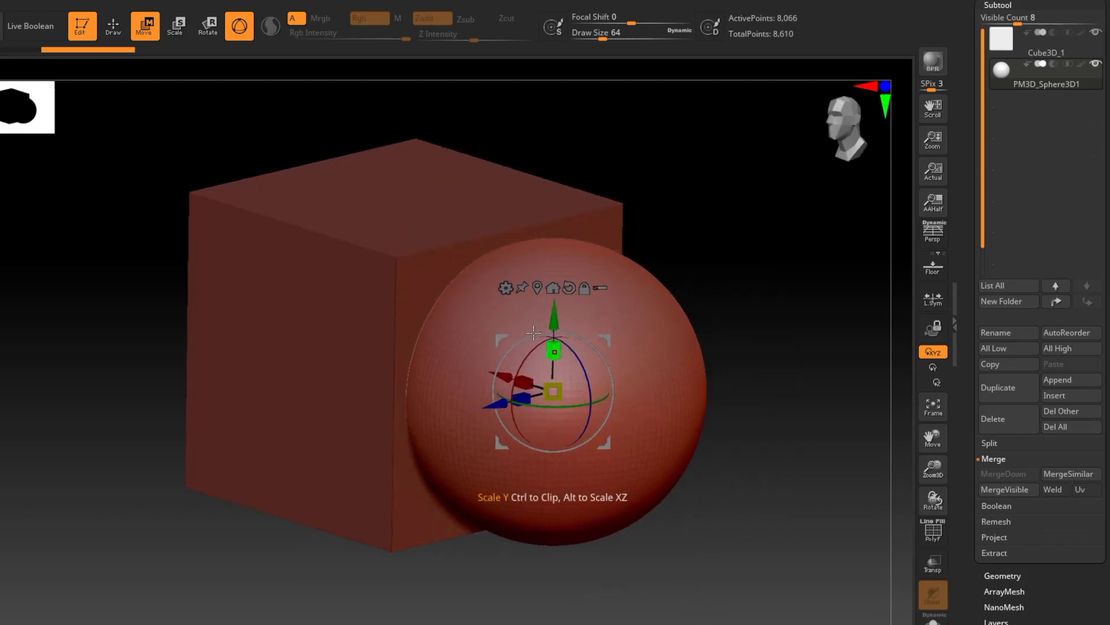
key("q")
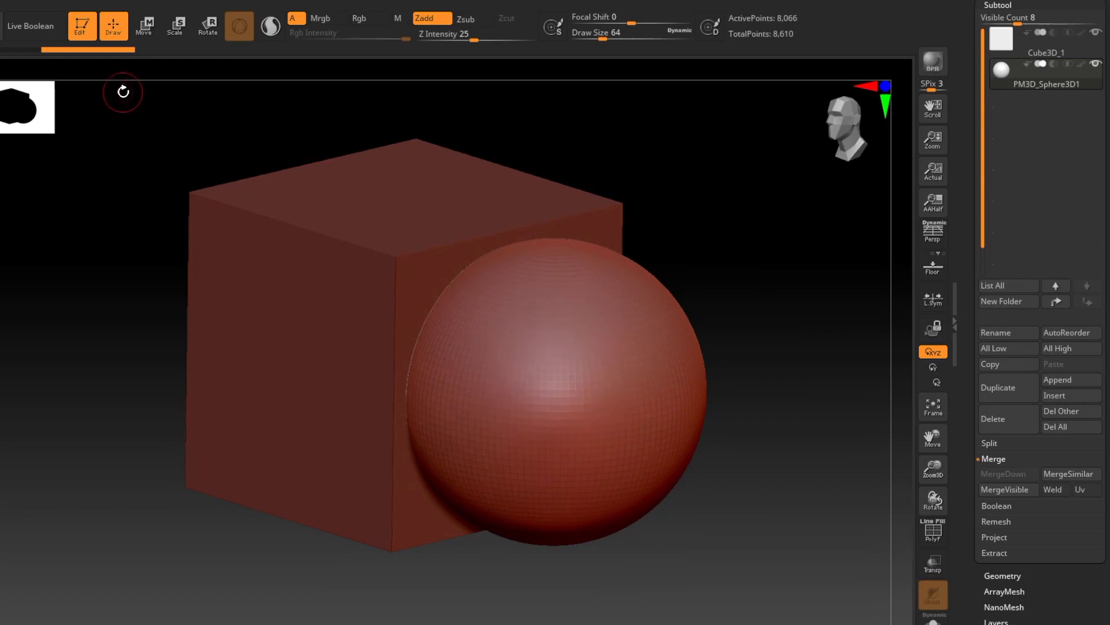
Turn on Live Boolean and mark the Cube3D_1 subtool as the Start of the Boolean group.
left_click(33, 33)
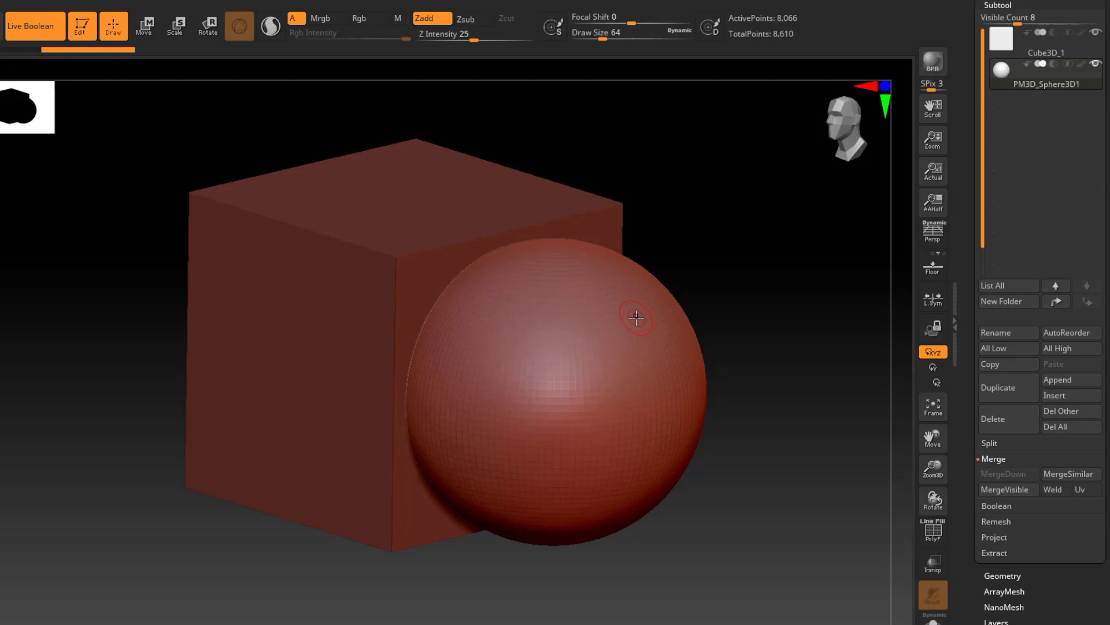
mouse_move(1027, 38)
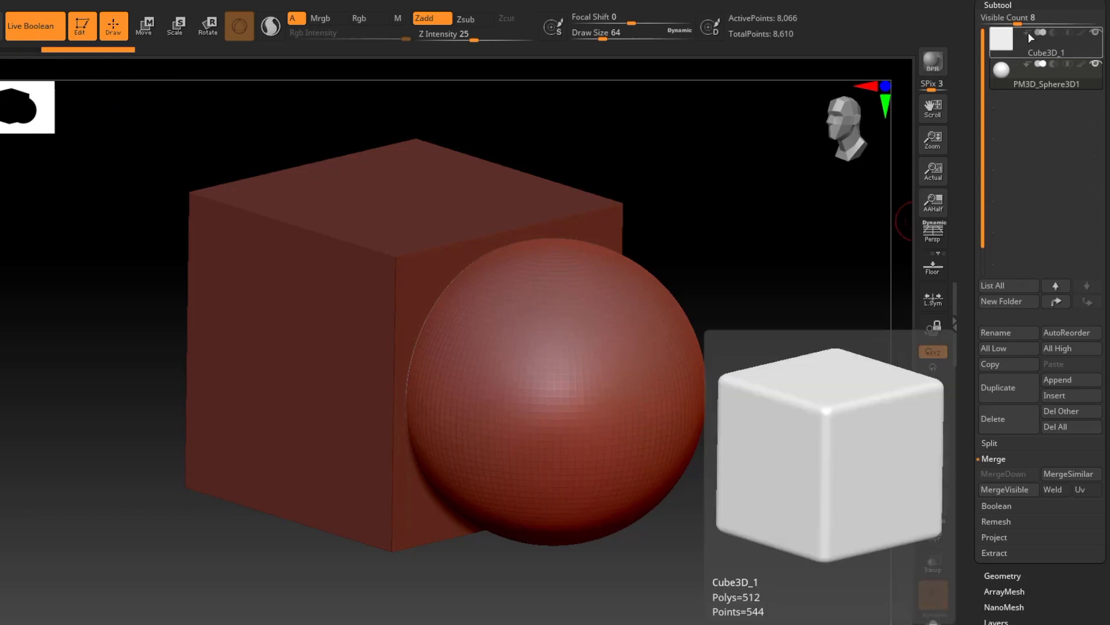
left_click(1027, 32)
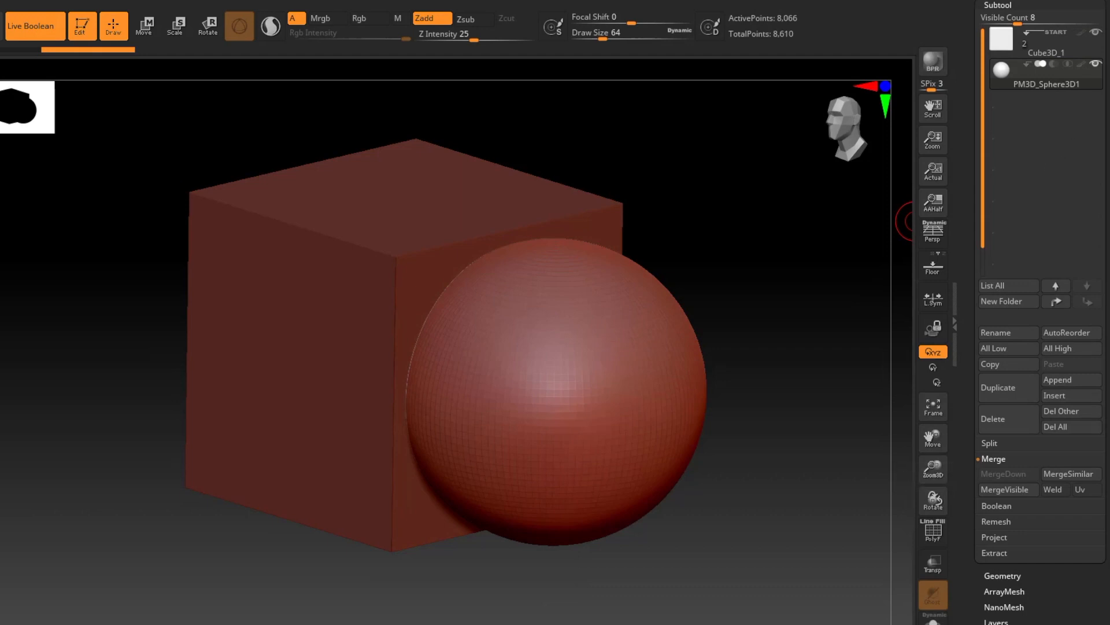
left_click_drag(1108, 130, 1108, 165)
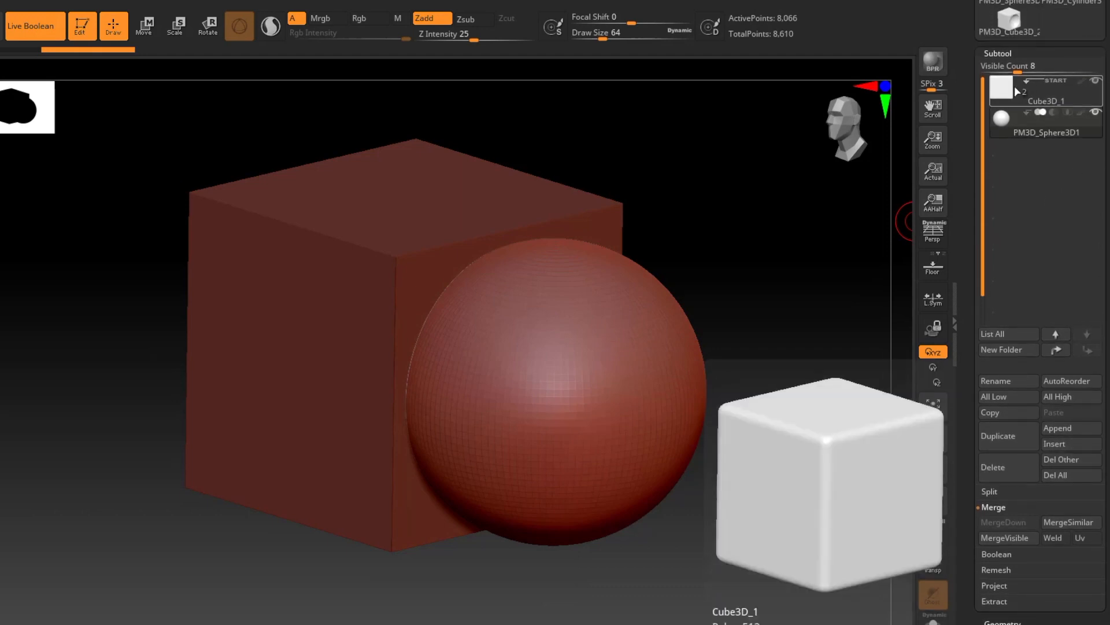
mouse_move(1014, 85)
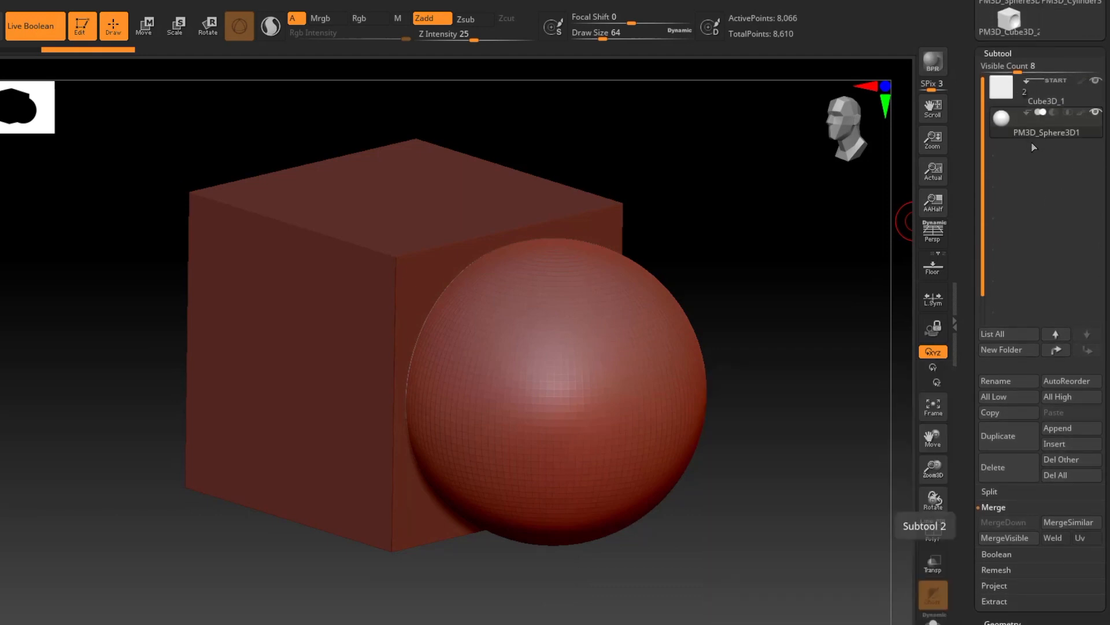
Try the subtraction and intersection modes on the sphere subtool, and restore it to addition.
mouse_move(1023, 124)
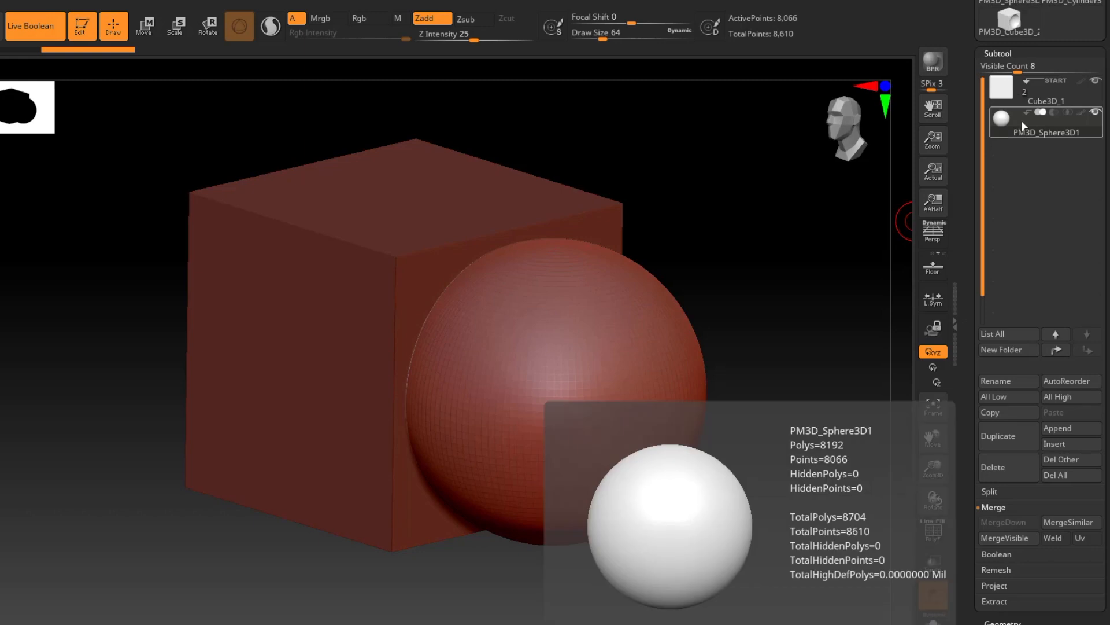
left_click(1053, 112)
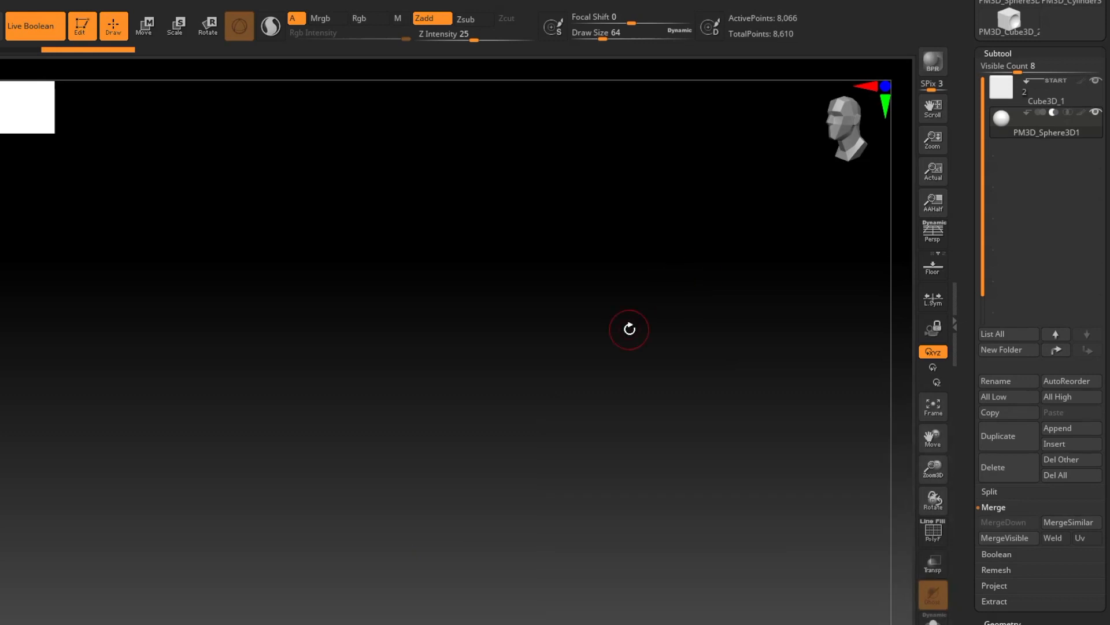
left_click(1068, 112)
mouse_move(486, 443)
left_mouse_down()
mouse_move(491, 453)
mouse_move(476, 448)
mouse_move(485, 443)
left_mouse_up()
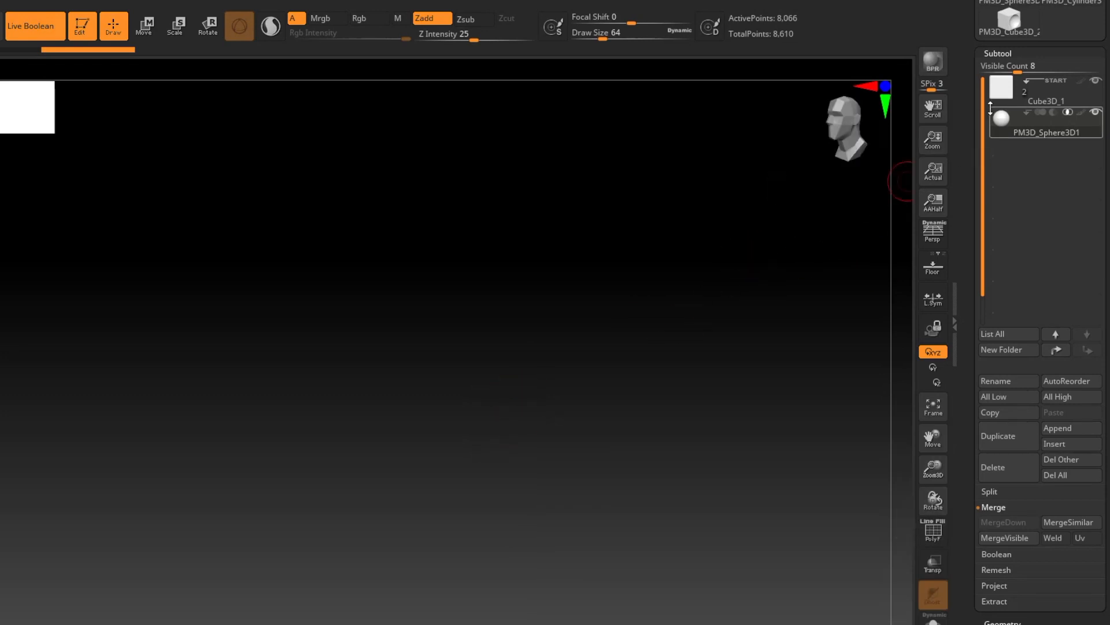
left_click(1040, 113)
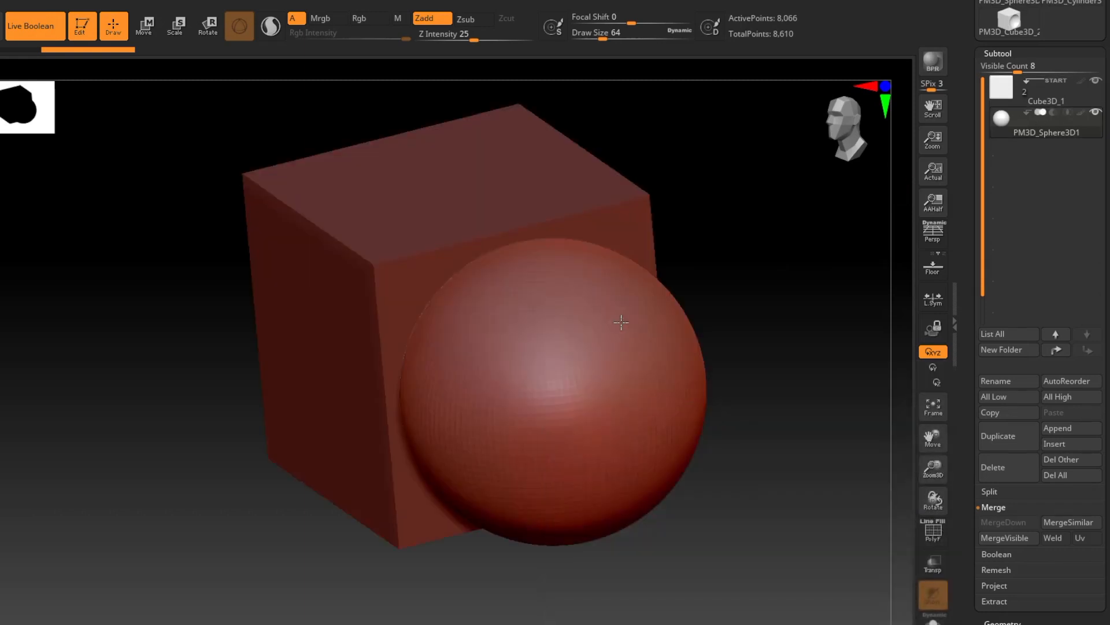
left_click_drag(618, 352, 602, 327)
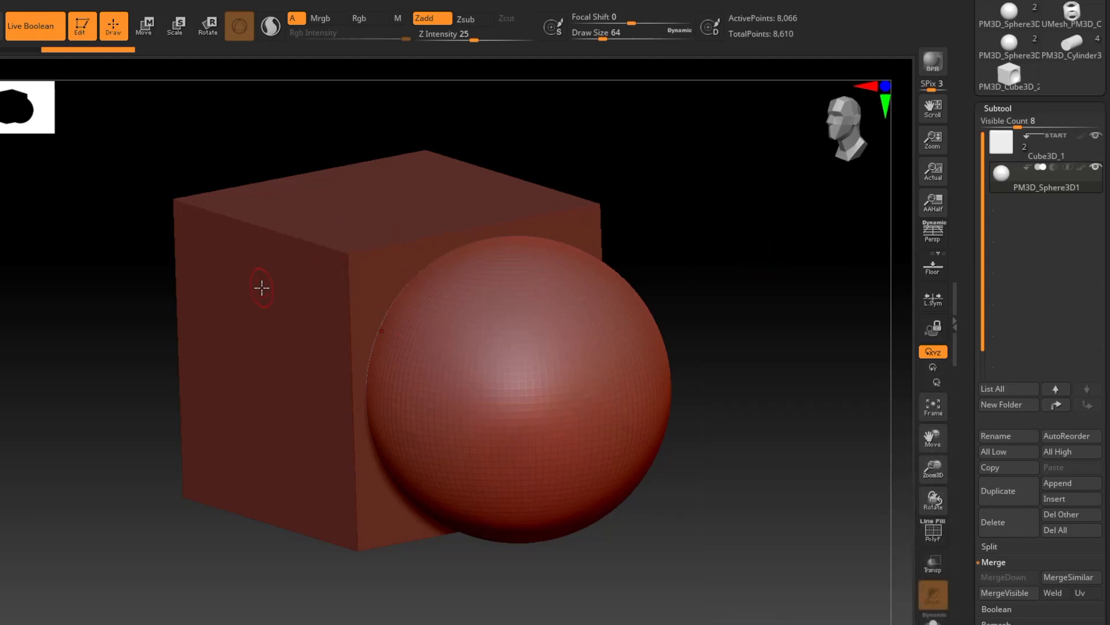
Try the subtraction mode on the PM3D_Sphere3D1 subtool, and set it back to addition.
left_click_drag(1107, 145, 1107, 397)
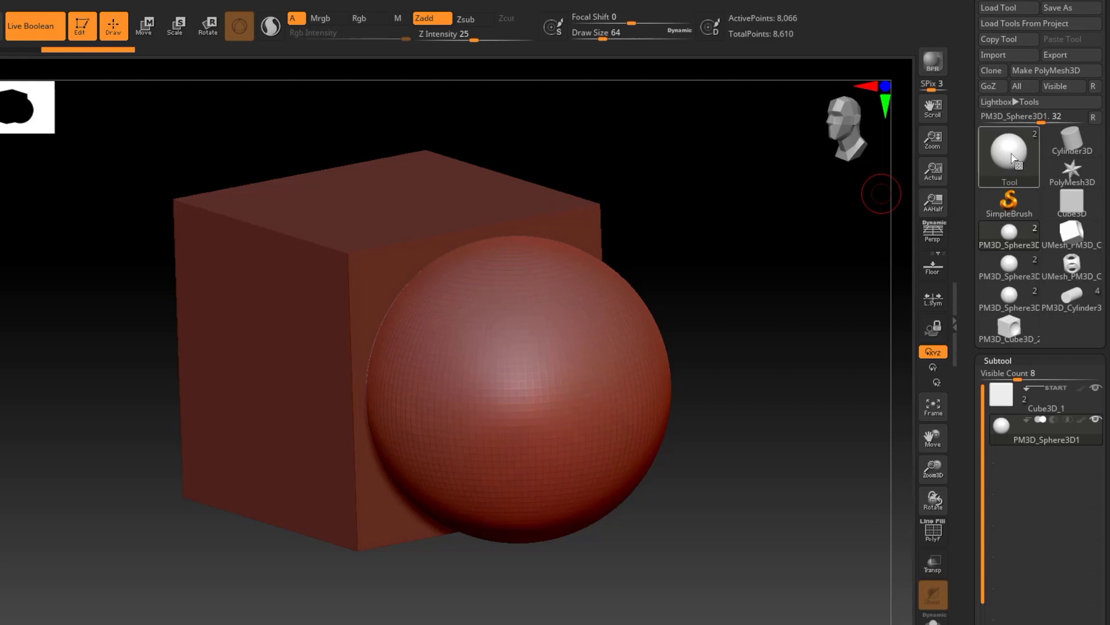
mouse_move(1009, 154)
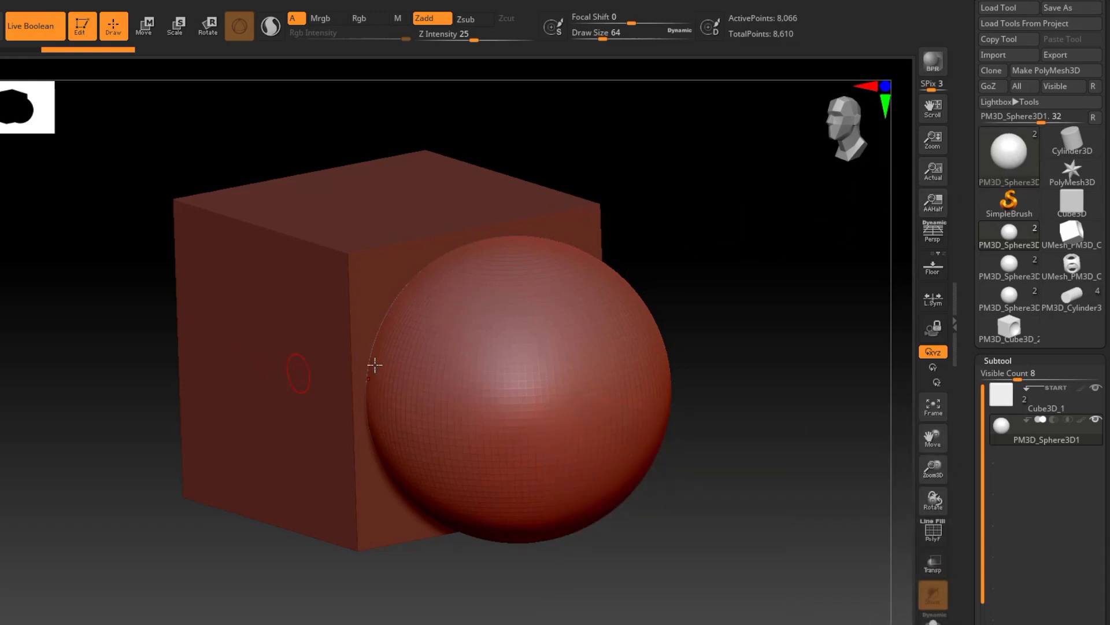
left_click(1054, 421)
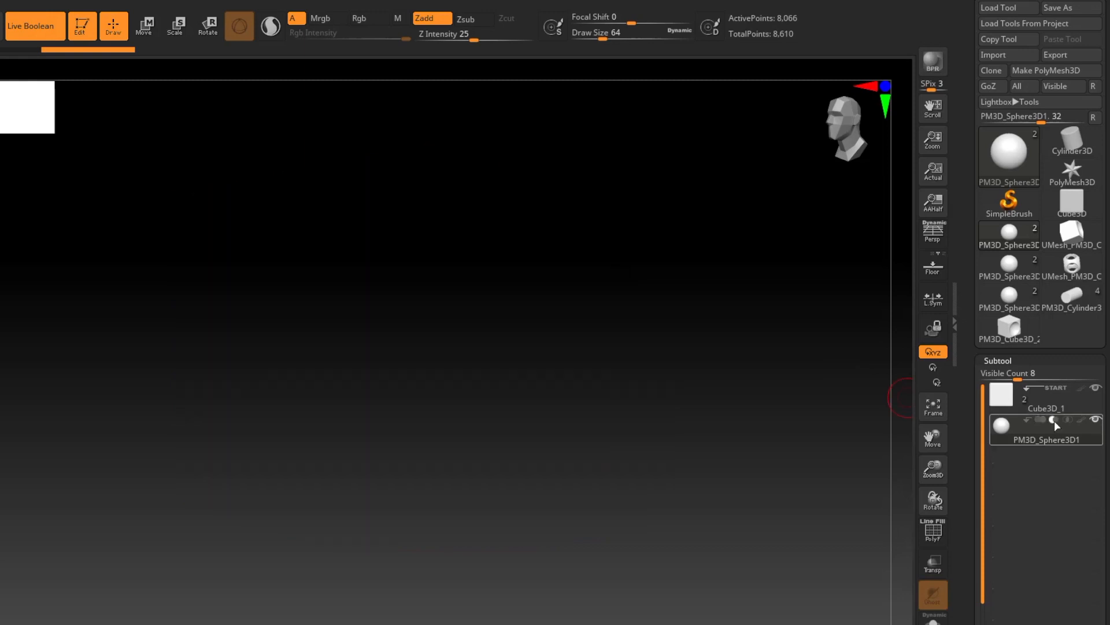
mouse_move(1054, 421)
left_click(1039, 421)
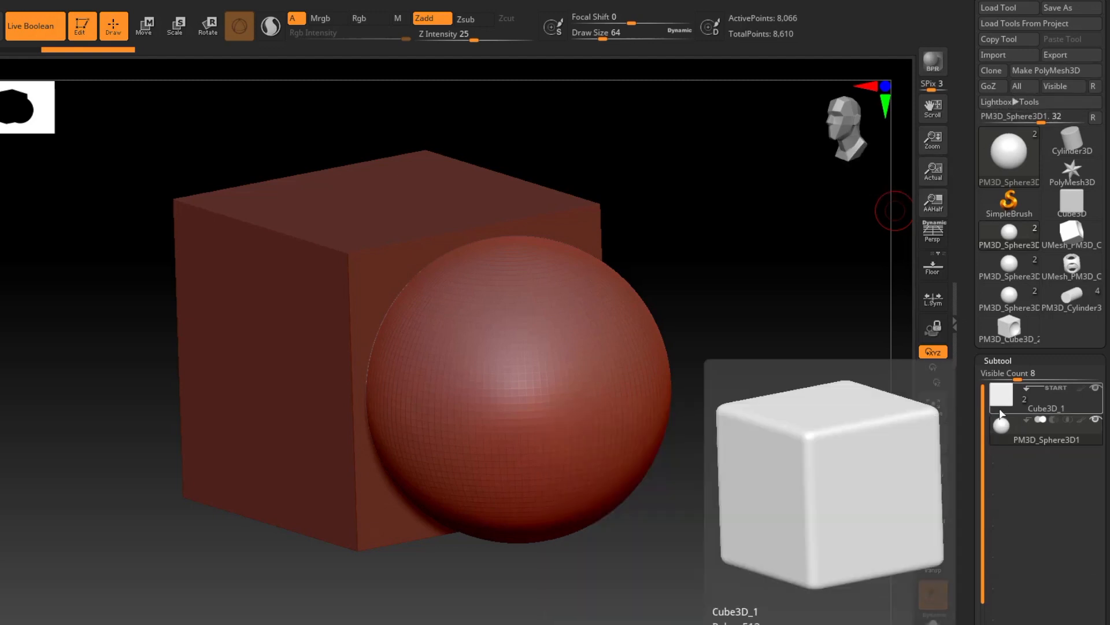
Convert the Cube3D_1 subtool into a PolyMesh3D and append a Sphere3D to it.
left_click(1041, 400)
left_click(1035, 71)
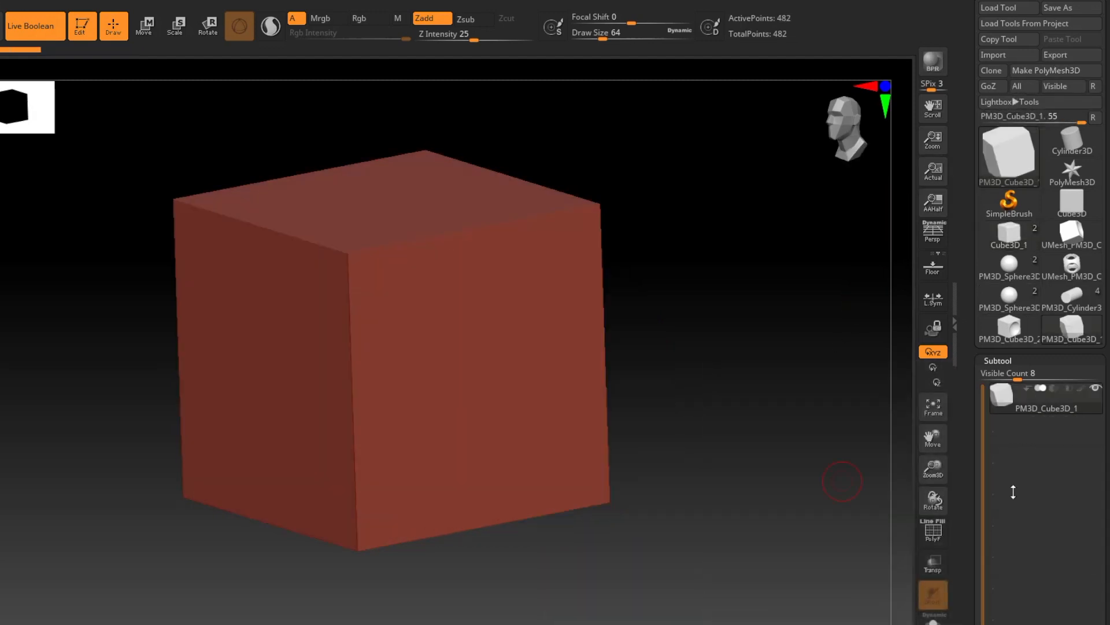
scroll(1041, 312, "down", 5)
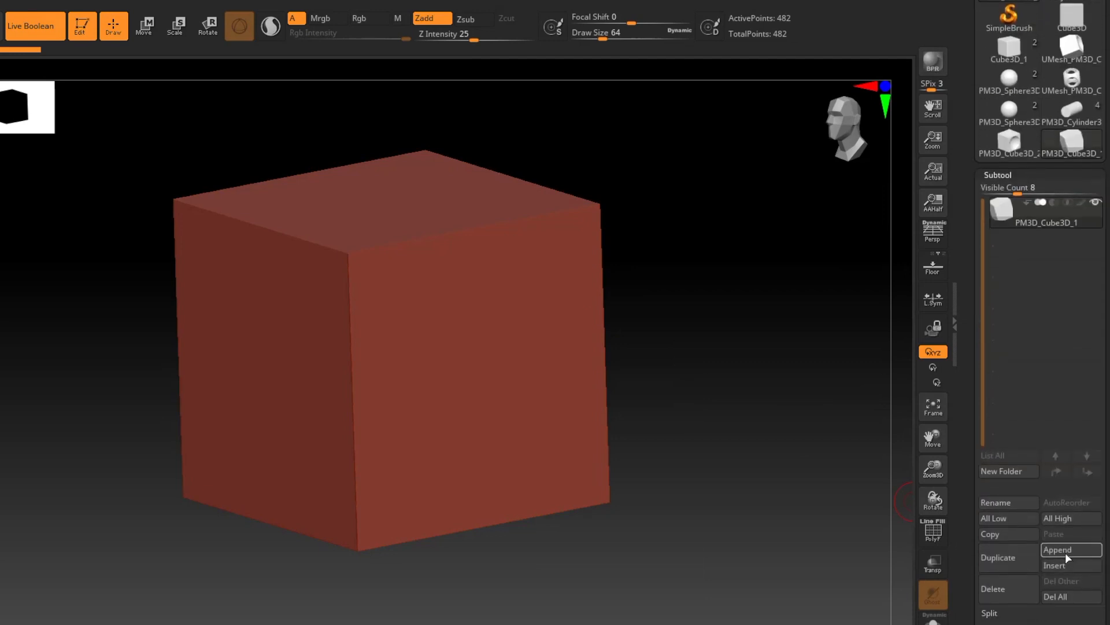
left_click(1065, 550)
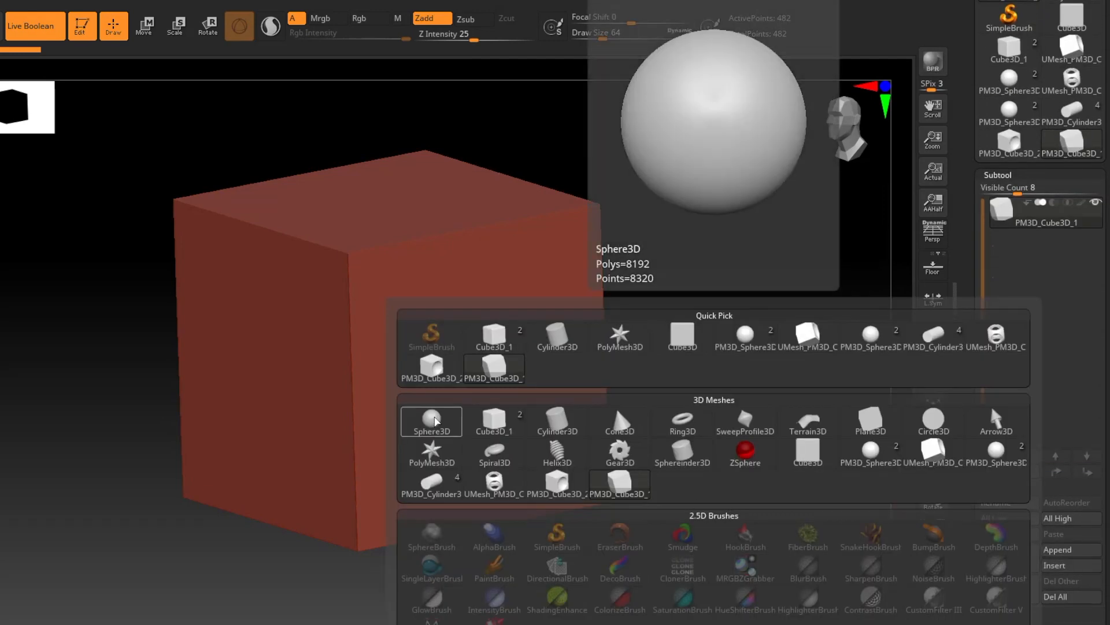
left_click(435, 421)
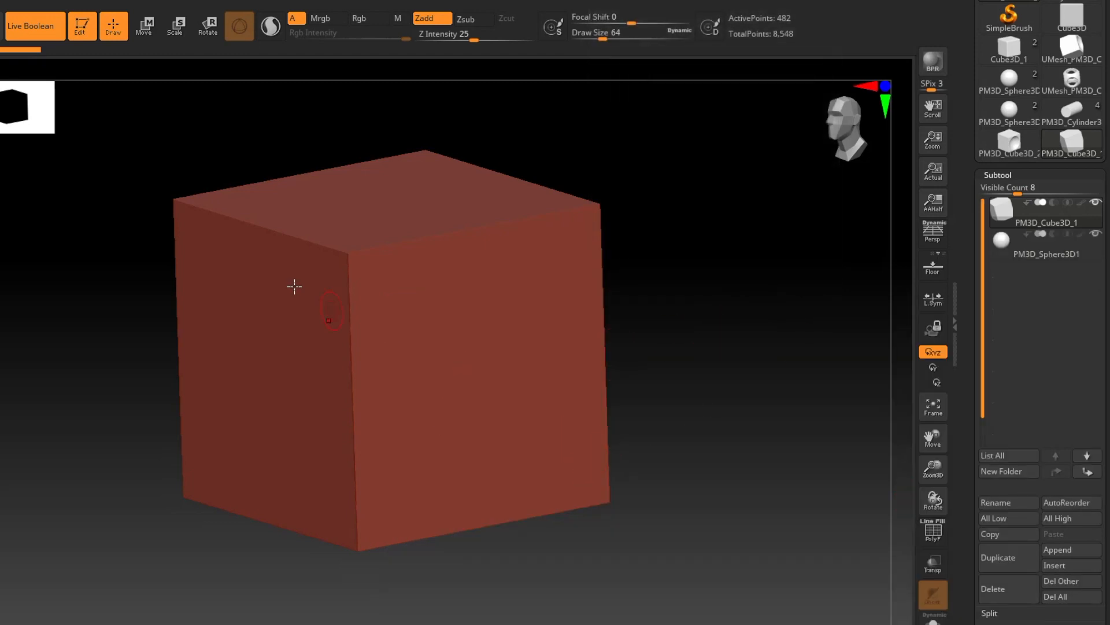
Move the appended sphere along its red axis until it protrudes from the cube's side.
left_click(1021, 242)
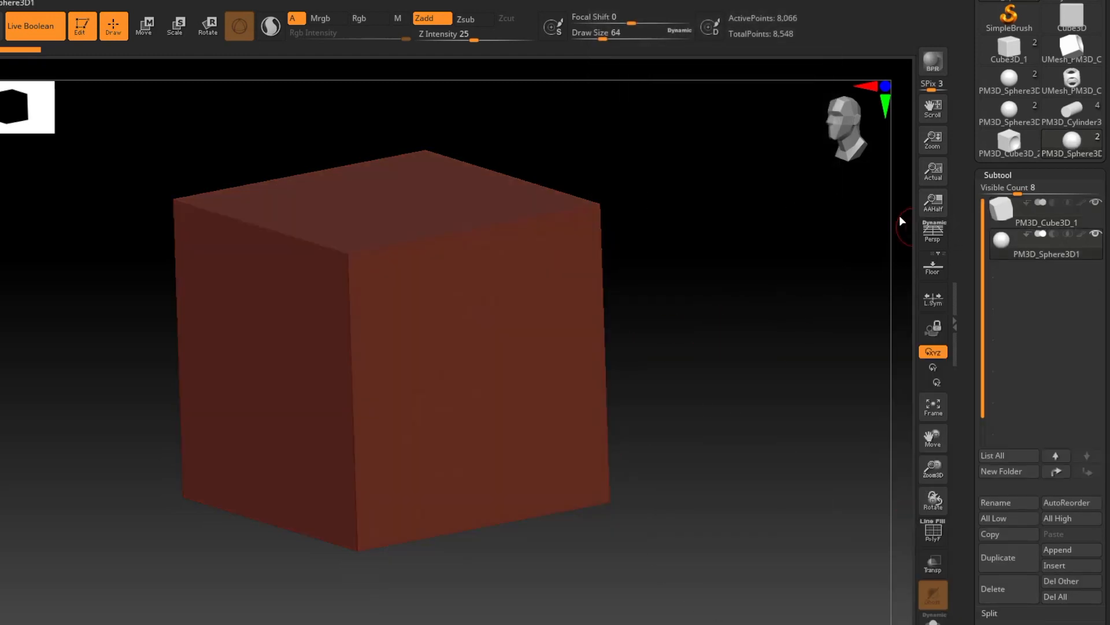
left_click(154, 36)
mouse_move(293, 332)
right_mouse_down()
mouse_move(290, 355)
mouse_move(305, 357)
mouse_move(287, 348)
right_mouse_up()
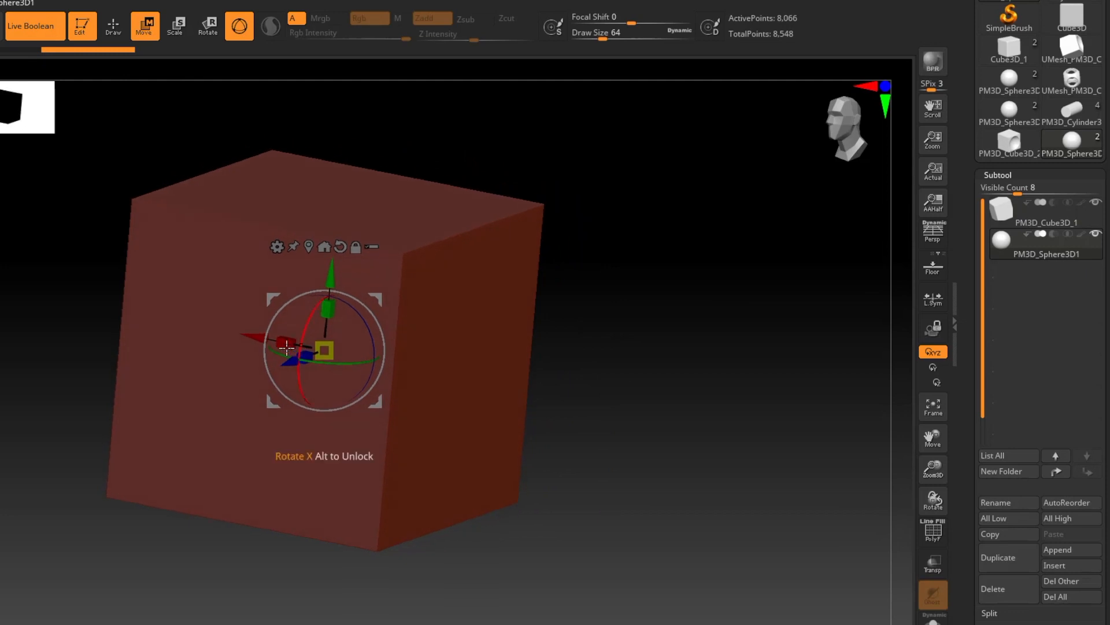
left_click_drag(283, 345, 451, 384)
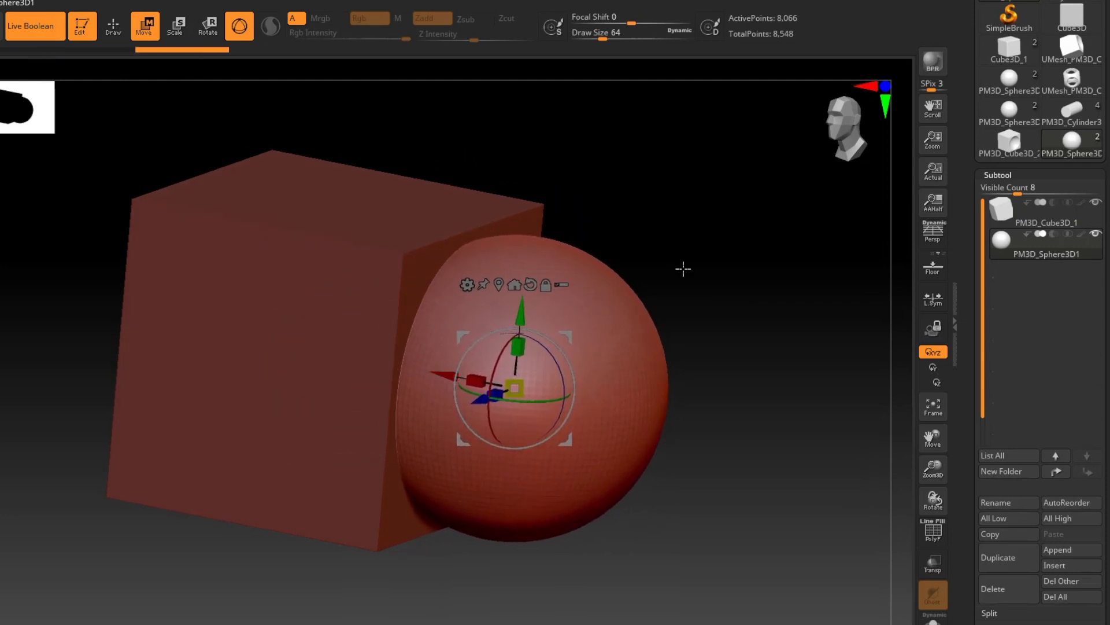
right_click_drag(691, 330, 677, 327)
Mark the PM3D_Cube3D_1 subtool as the Boolean group's Start and set the sphere subtool to subtraction.
mouse_move(1029, 198)
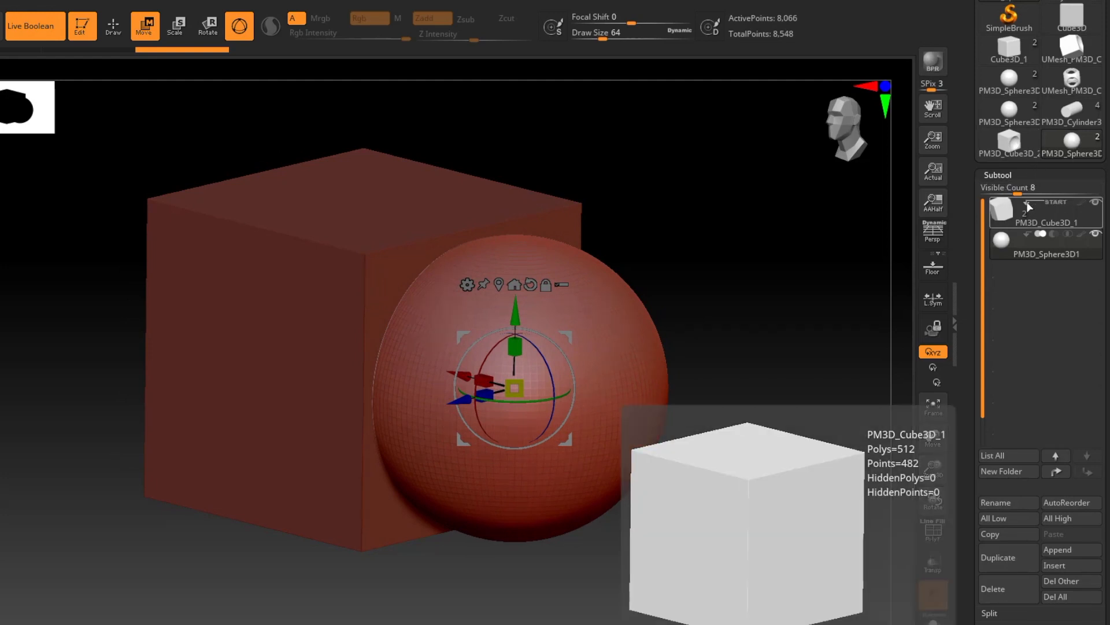
left_click(1054, 234)
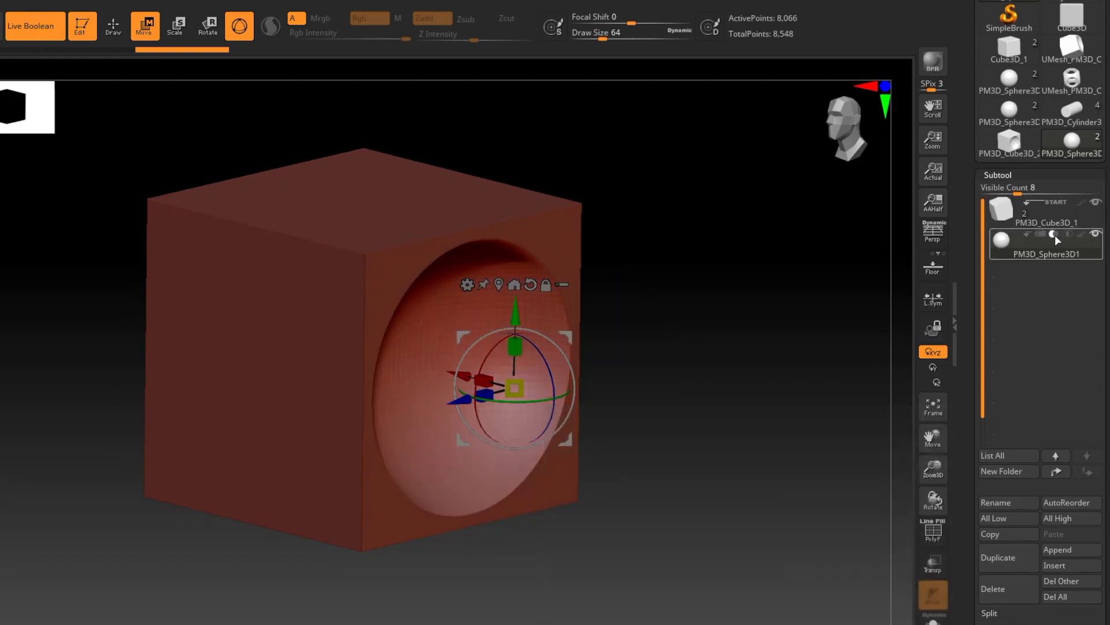
right_click_drag(602, 461, 592, 456)
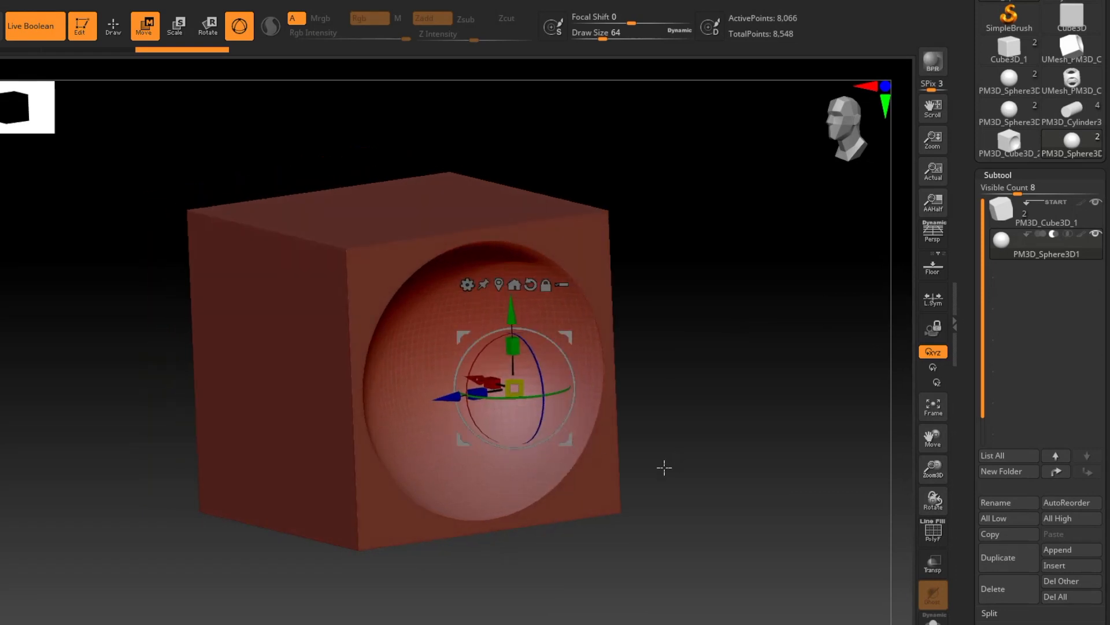
right_click_drag(664, 466, 434, 265)
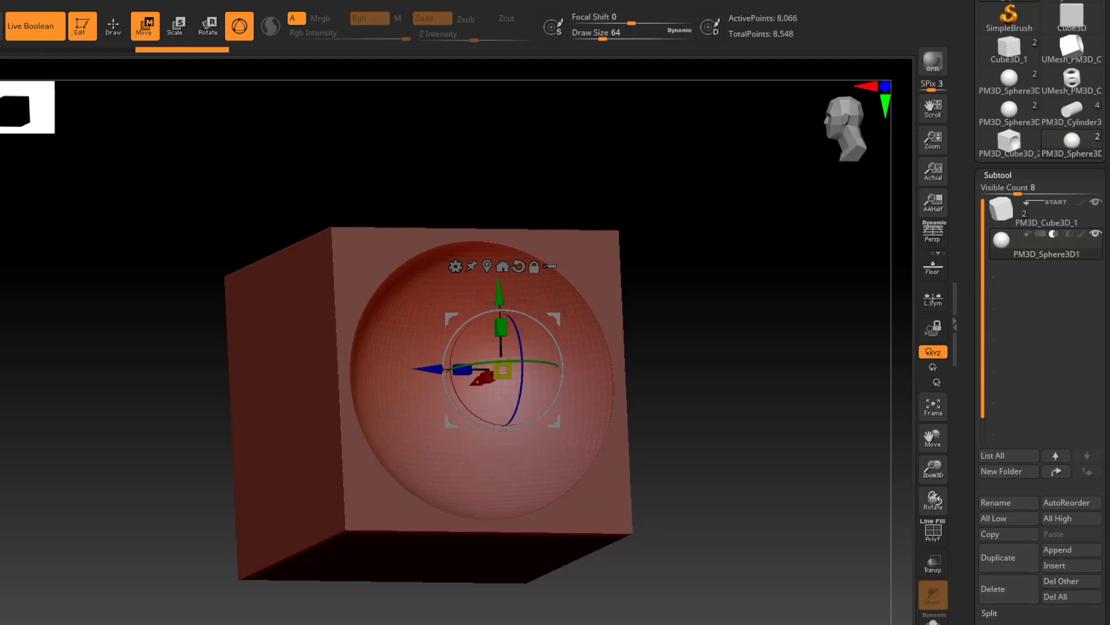
scroll(1017, 231, "up", 3)
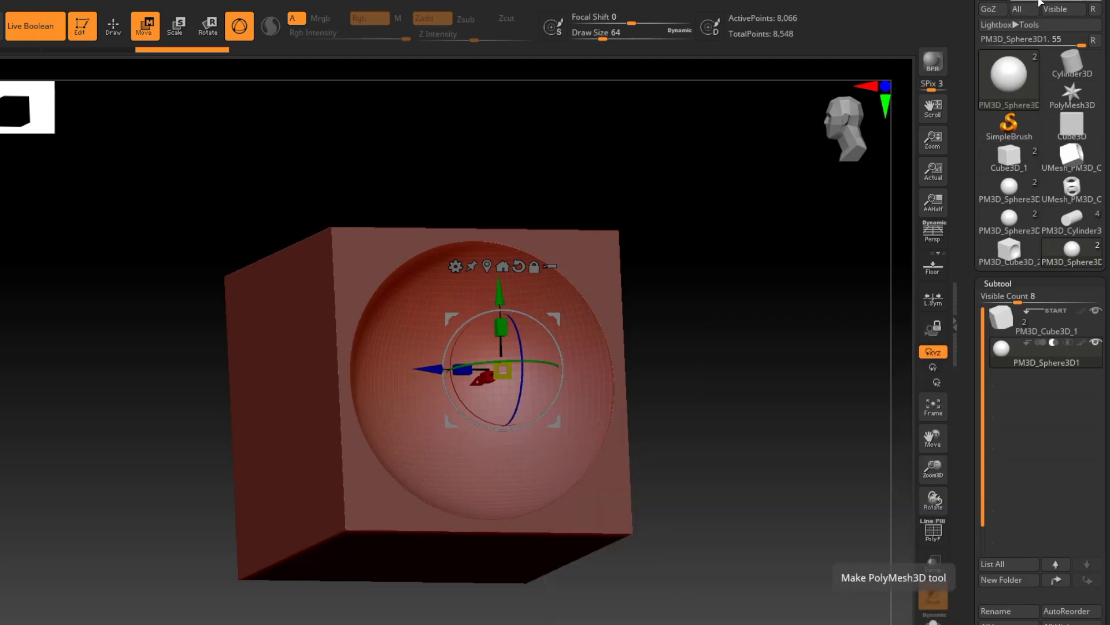
left_click_drag(649, 393, 653, 411)
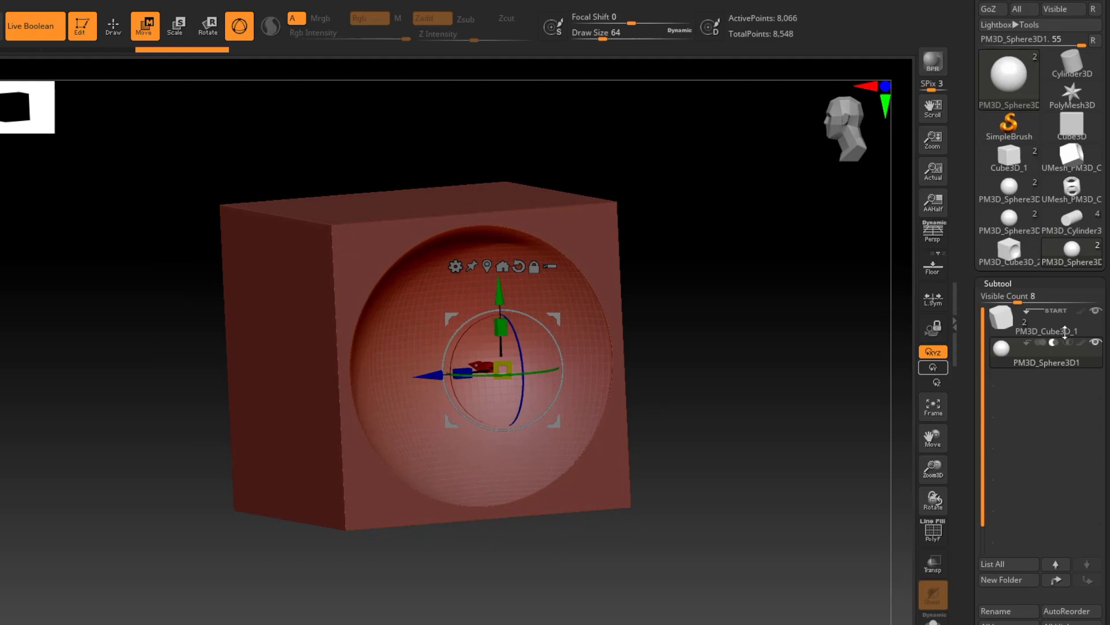
Hide and show the cube subtool and the sphere subtool in turn to examine each one's part in the Boolean preview.
scroll(1041, 324, "down", 2)
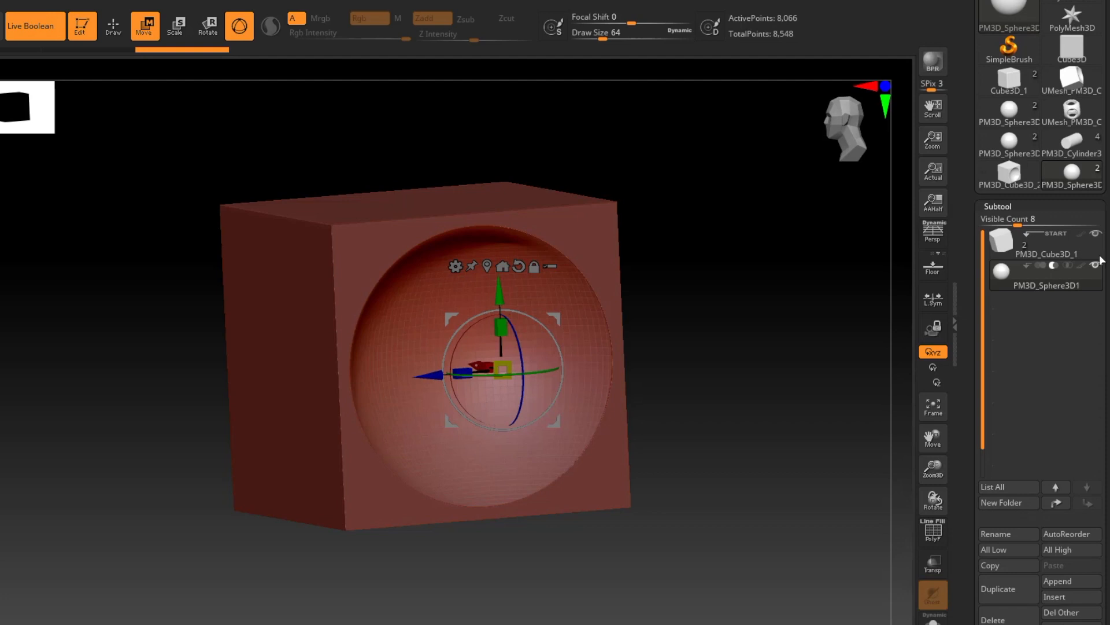
mouse_move(1034, 260)
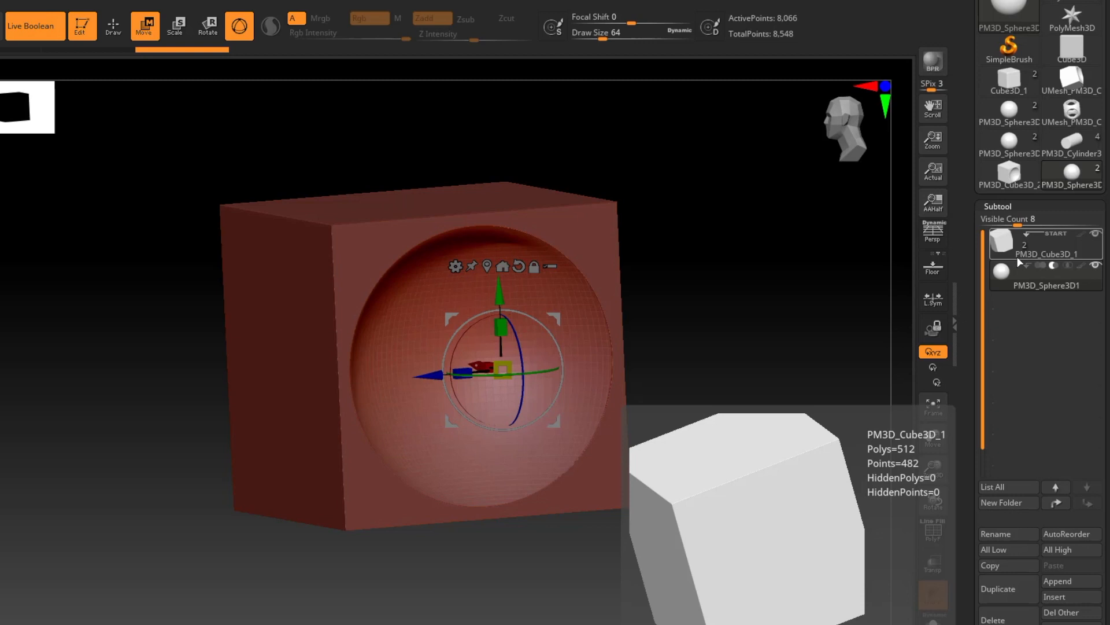
mouse_move(1017, 81)
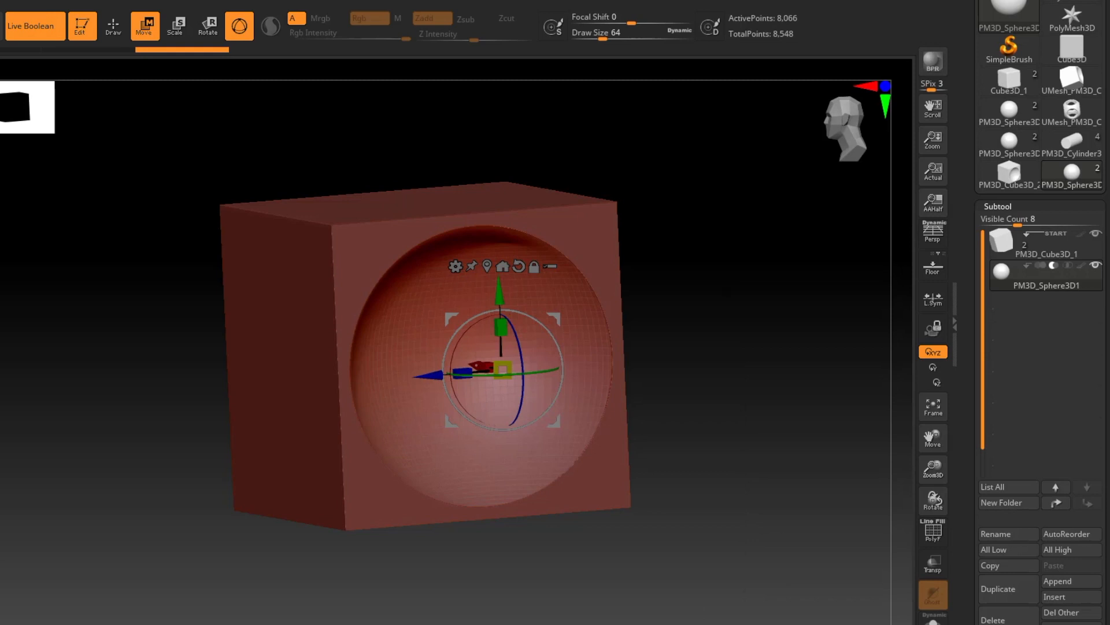
mouse_move(1101, 270)
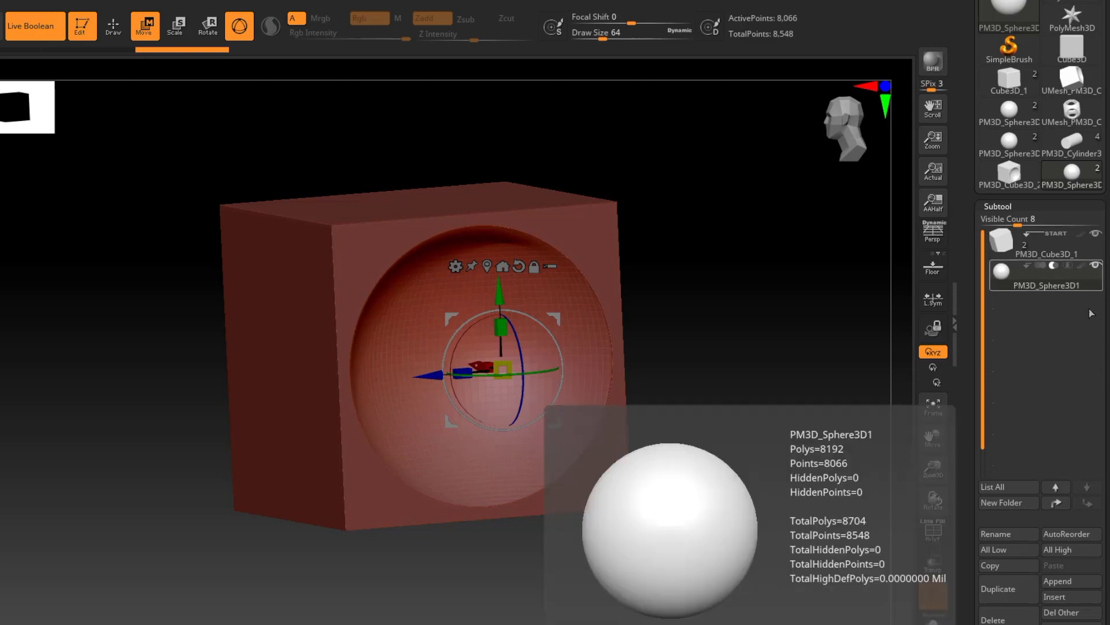
mouse_move(1096, 246)
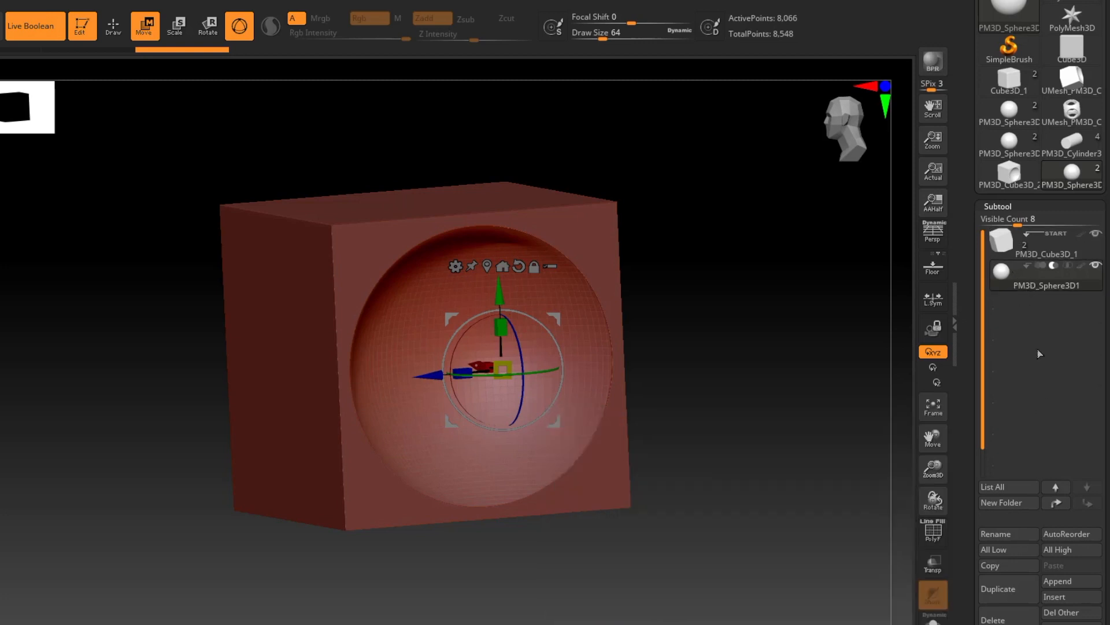
left_click(1096, 235)
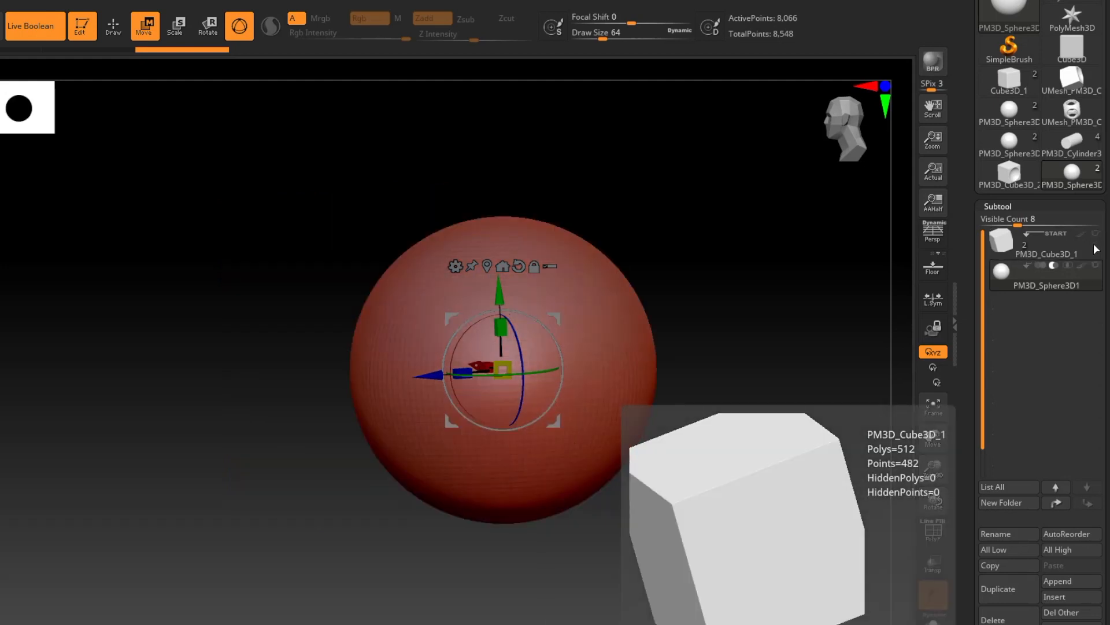
left_click(1097, 234)
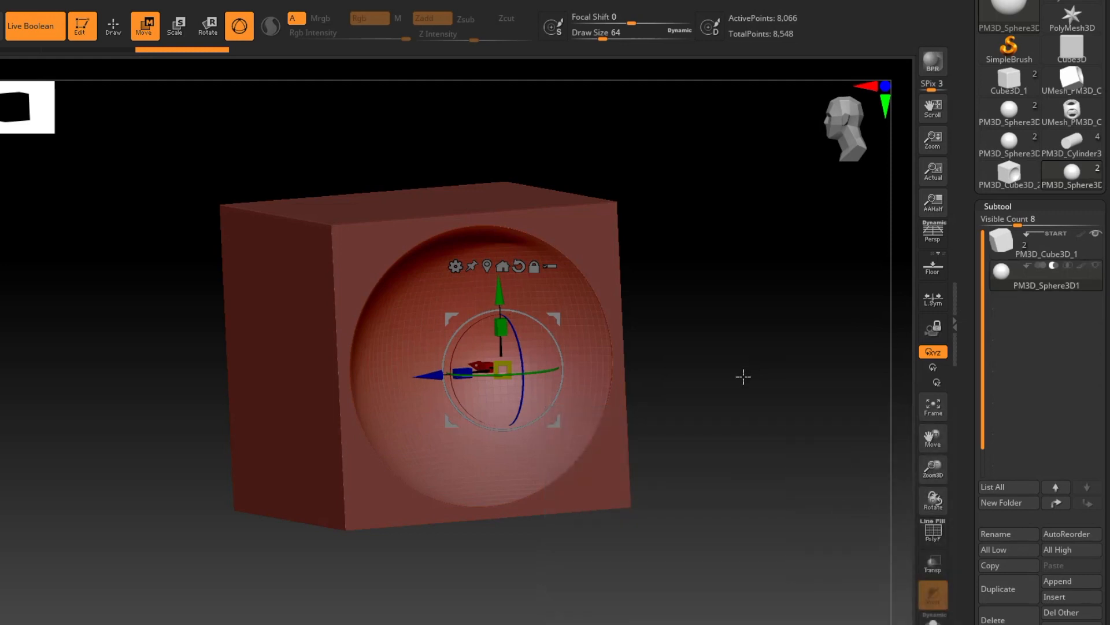
left_click_drag(717, 376, 740, 374)
left_click(1094, 266)
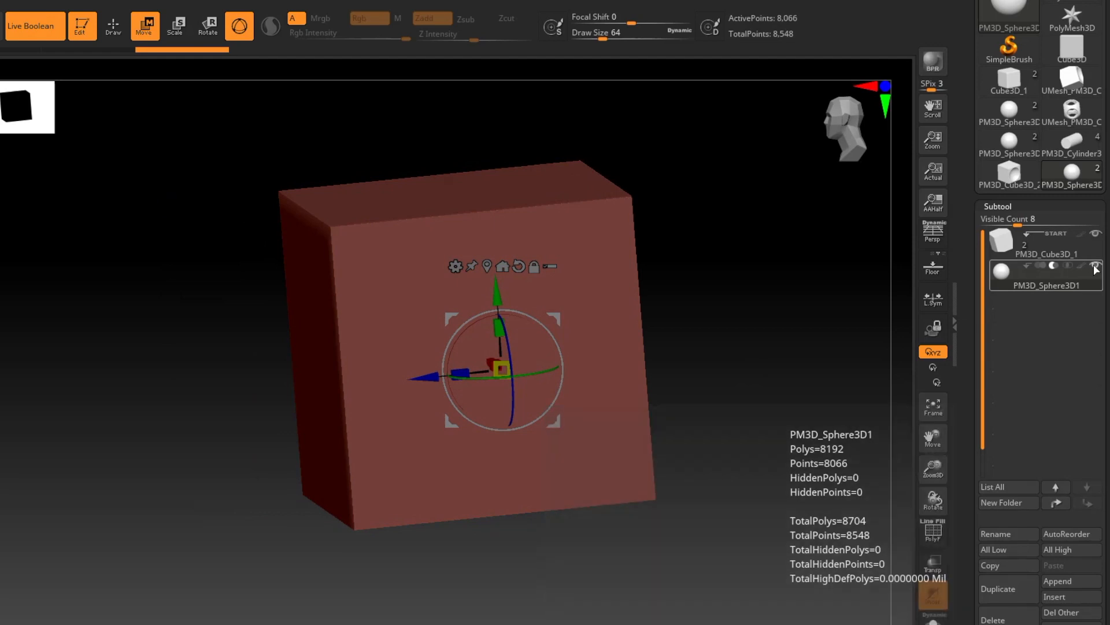
left_click_drag(675, 421, 682, 419)
mouse_move(713, 493)
left_mouse_down()
mouse_move(709, 476)
mouse_move(692, 500)
mouse_move(711, 483)
left_mouse_up()
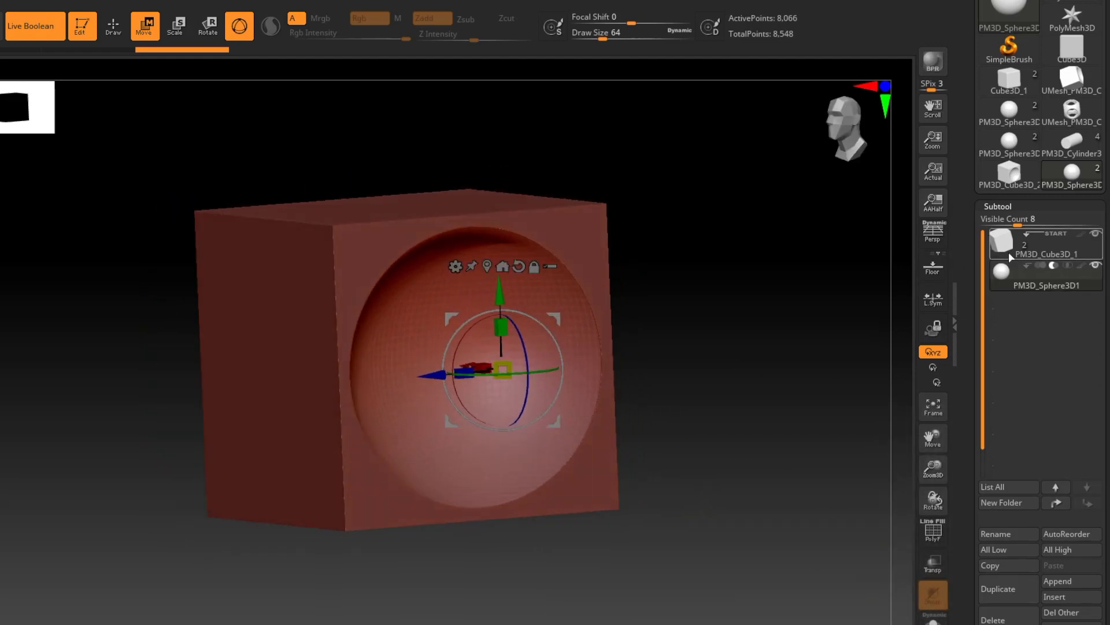
Hide the sphere subtool, move it slightly outward along its red axis, and show it again.
mouse_move(1074, 255)
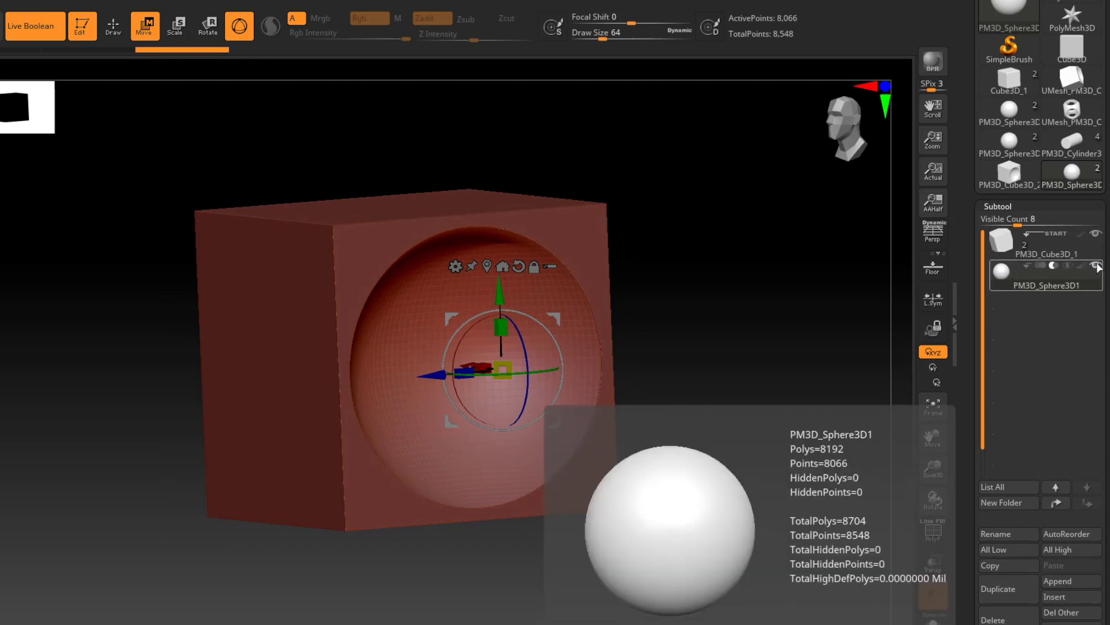
mouse_move(695, 515)
left_mouse_down()
mouse_move(686, 520)
mouse_move(716, 521)
left_mouse_up()
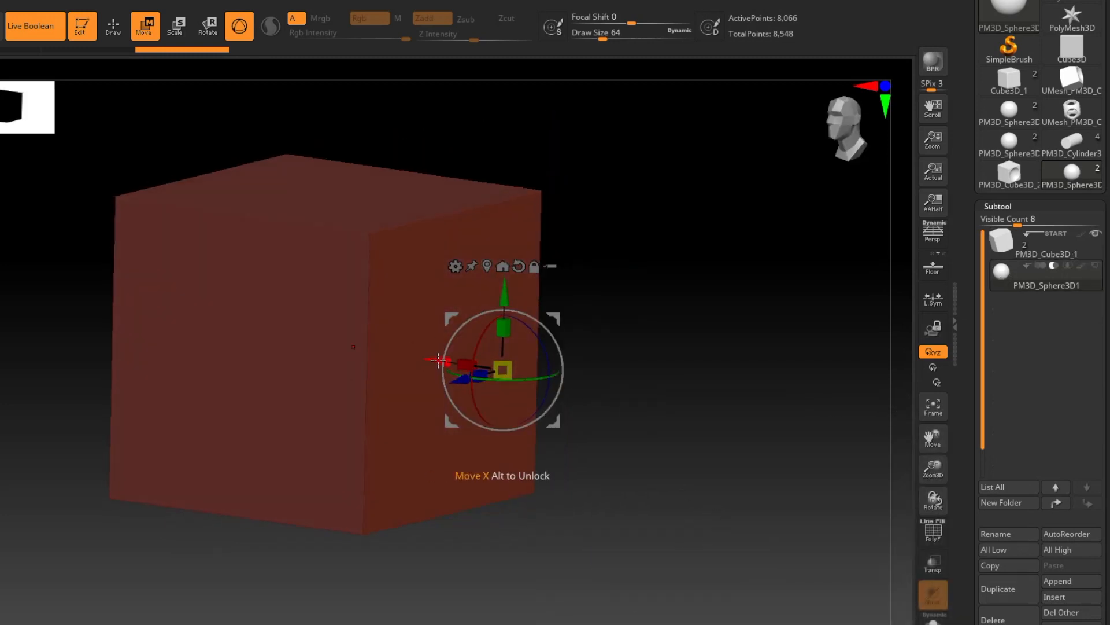
left_click_drag(441, 359, 456, 412)
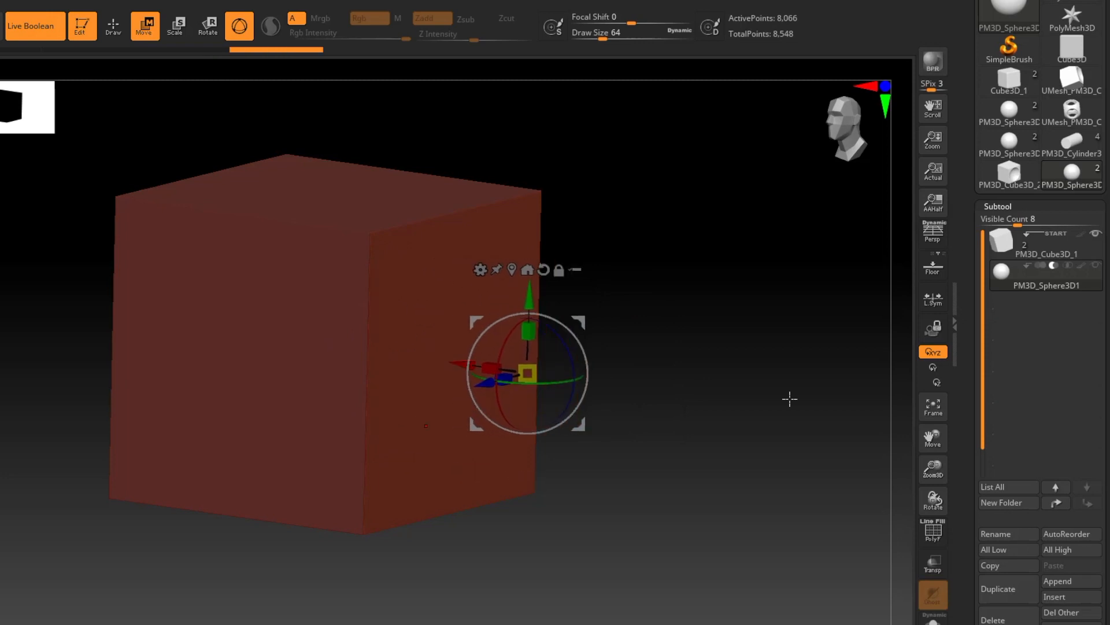
left_click(1095, 266)
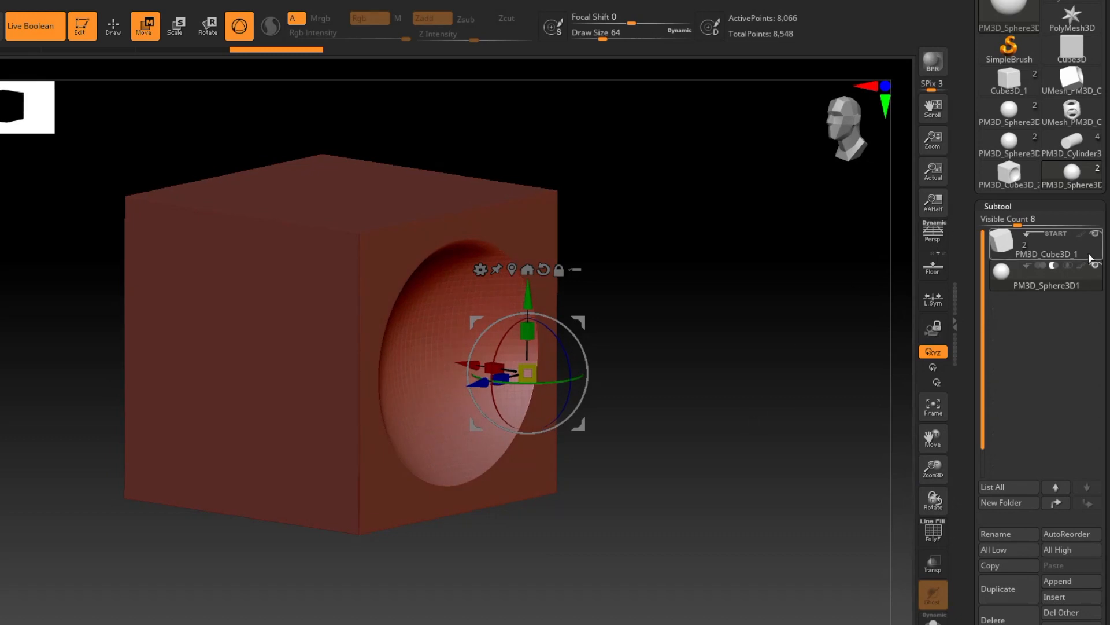
Shift the subtracting sphere slightly deeper into the cube along its red axis to enlarge the cavity.
mouse_move(1102, 270)
mouse_move(1100, 248)
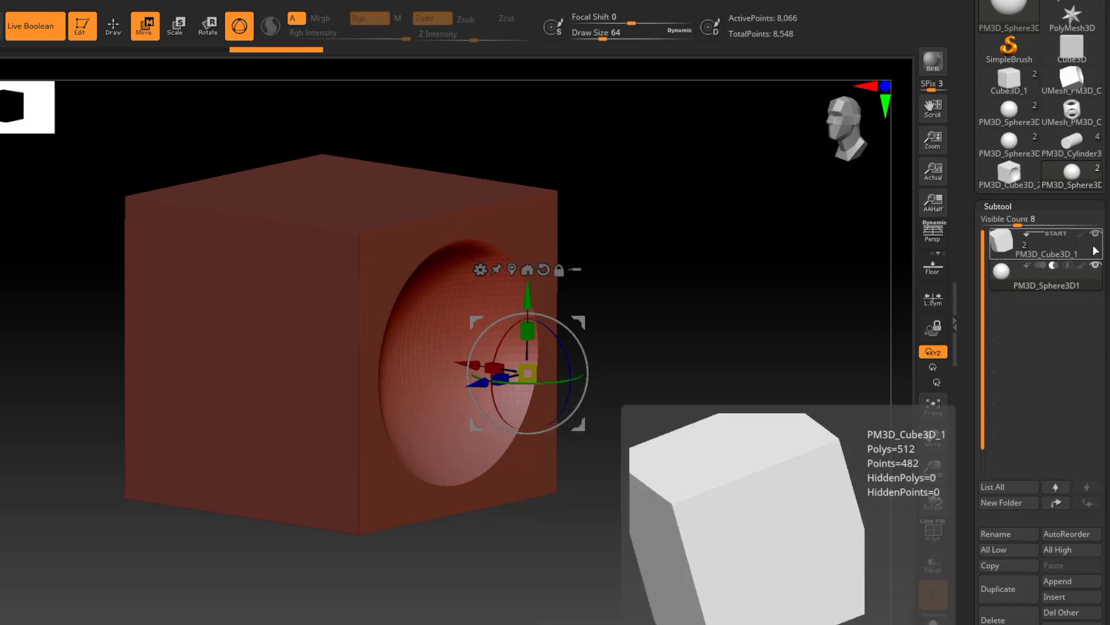
right_click_drag(416, 409, 427, 414)
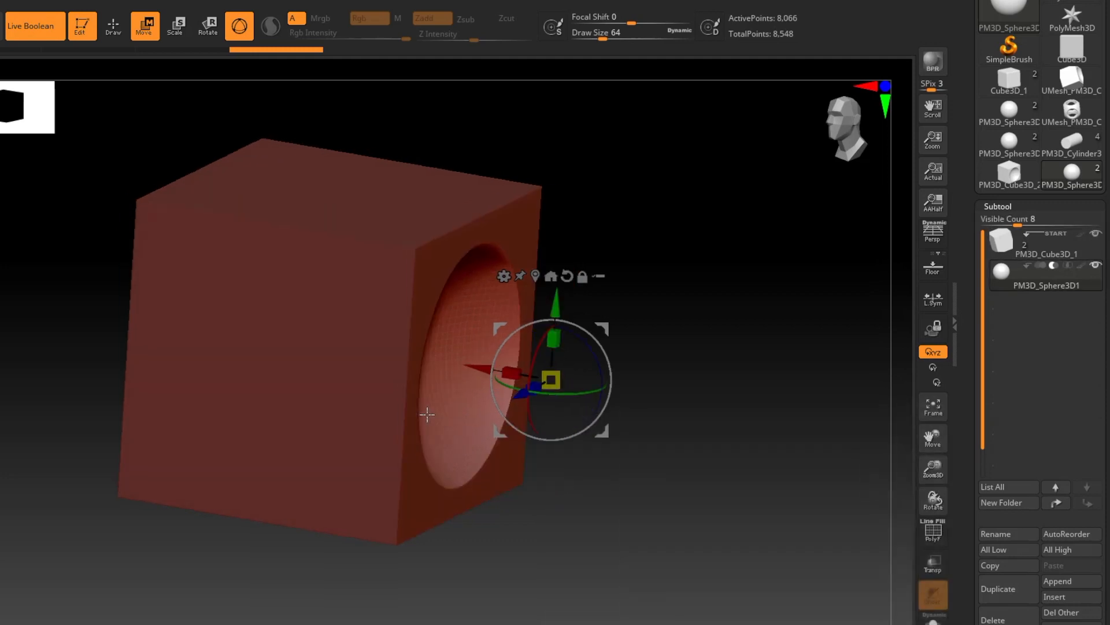
left_click_drag(480, 367, 461, 365)
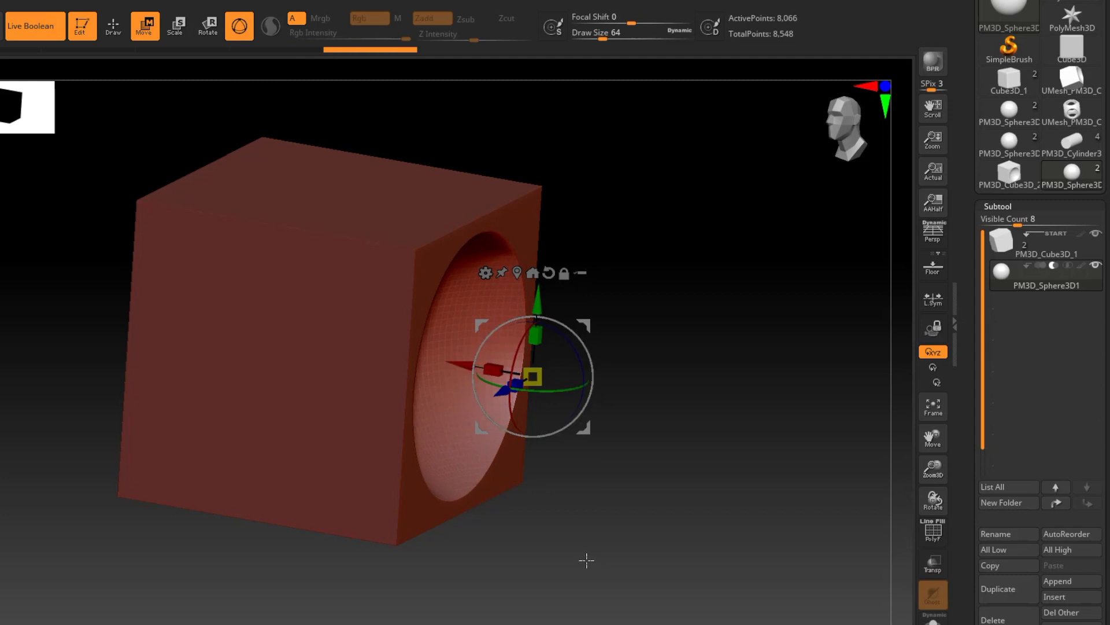
right_click_drag(585, 560, 563, 546)
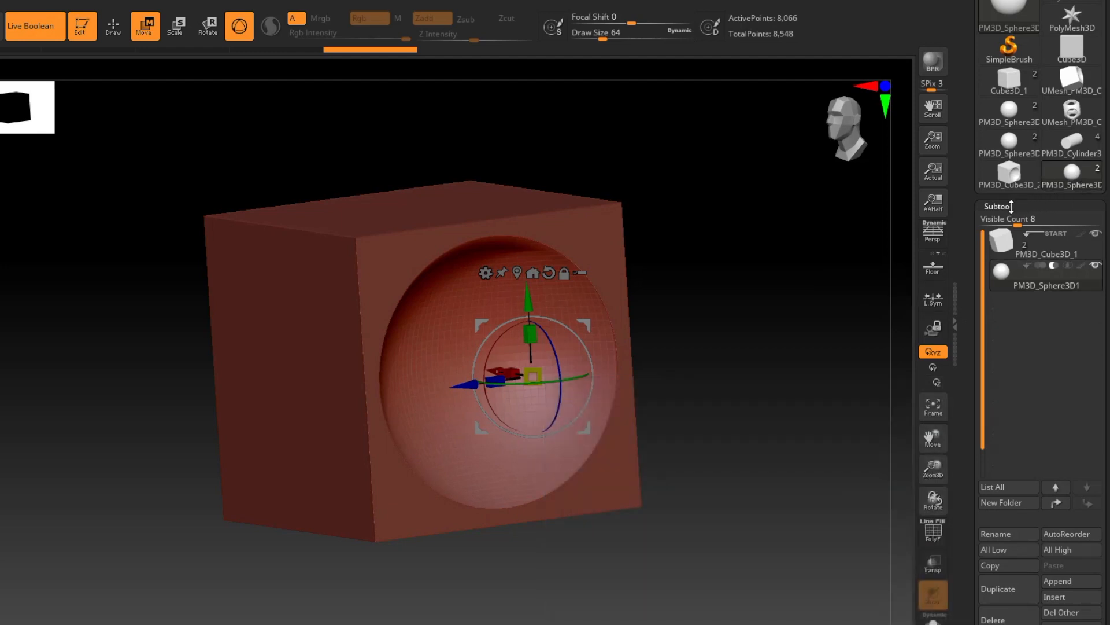
mouse_move(692, 485)
left_mouse_down()
mouse_move(682, 484)
mouse_move(690, 489)
left_mouse_up()
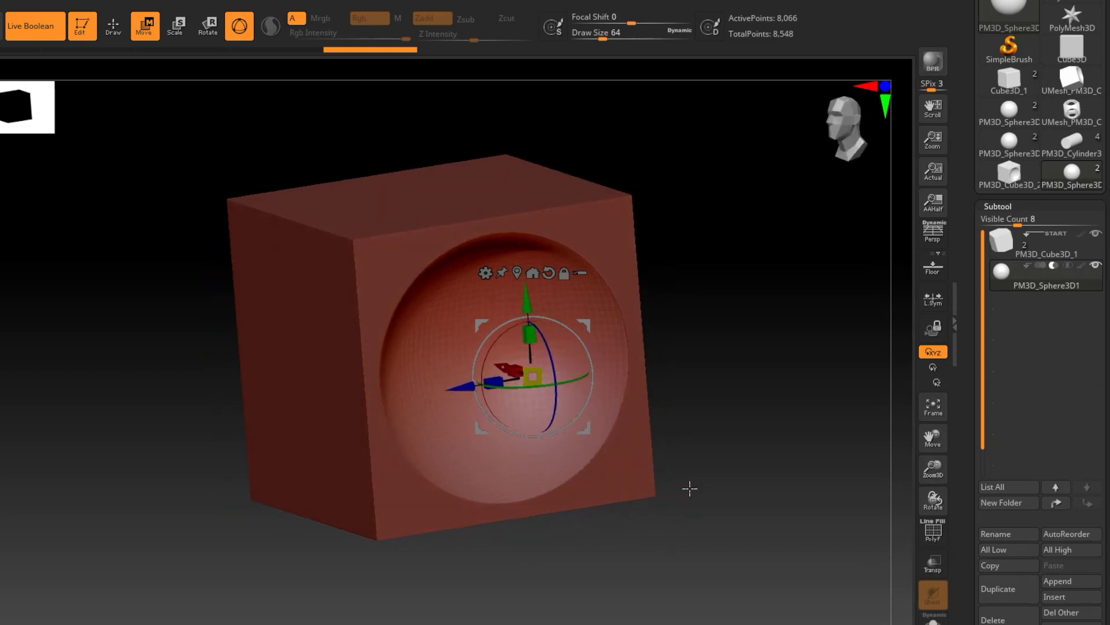